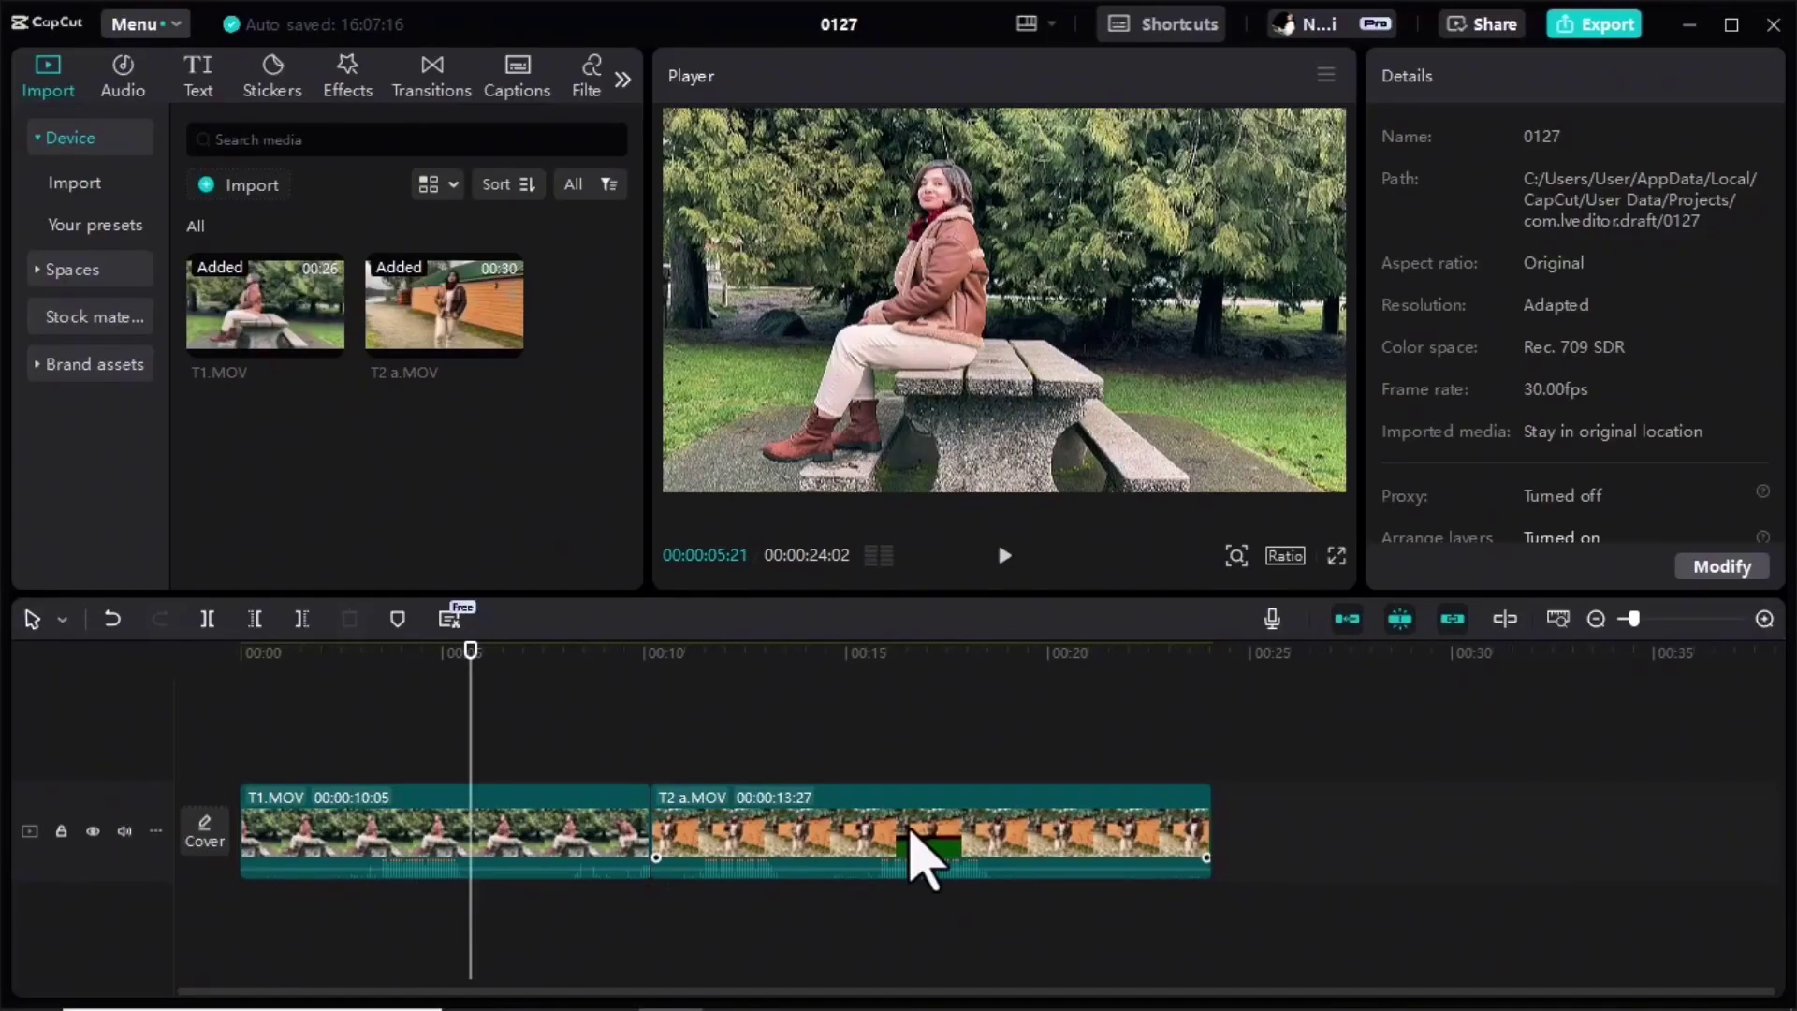
# - Move T2 a.MOV onto a new track above T1.MOV and slide it left to overlap T1's end
pyautogui.click(931, 854)
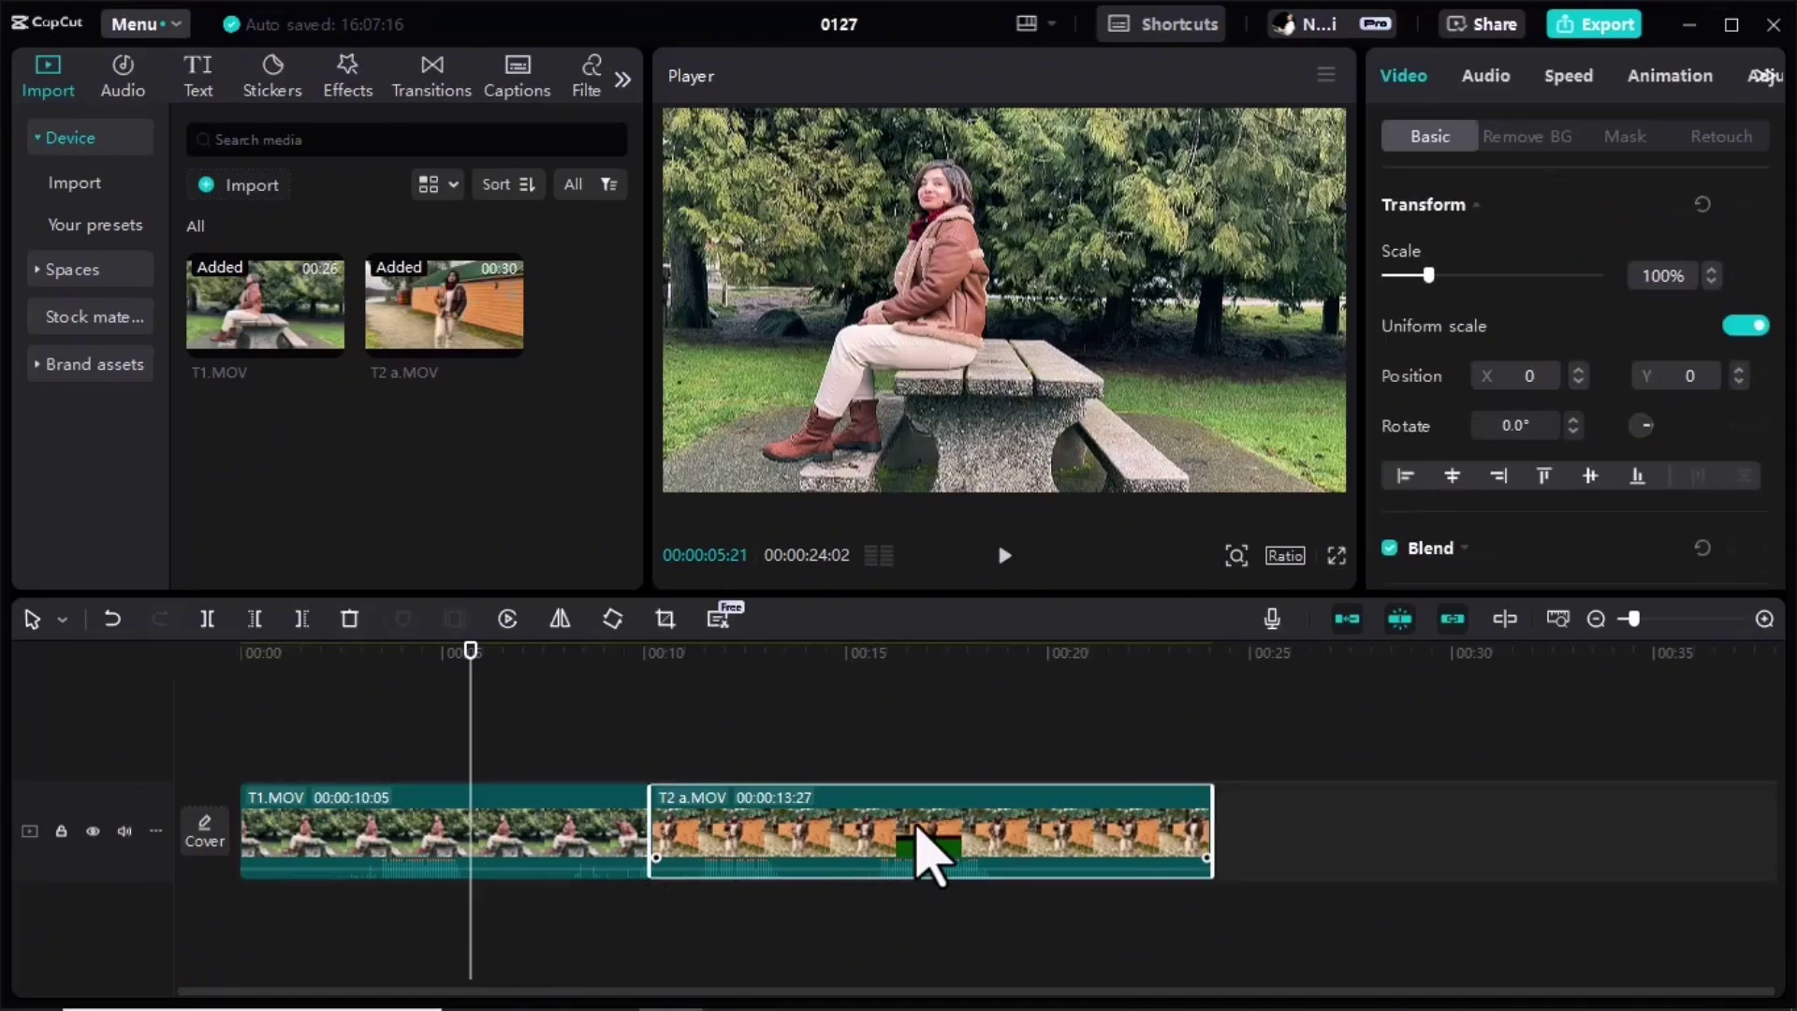
pyautogui.moveTo(915, 824); pyautogui.dragTo(919, 723)
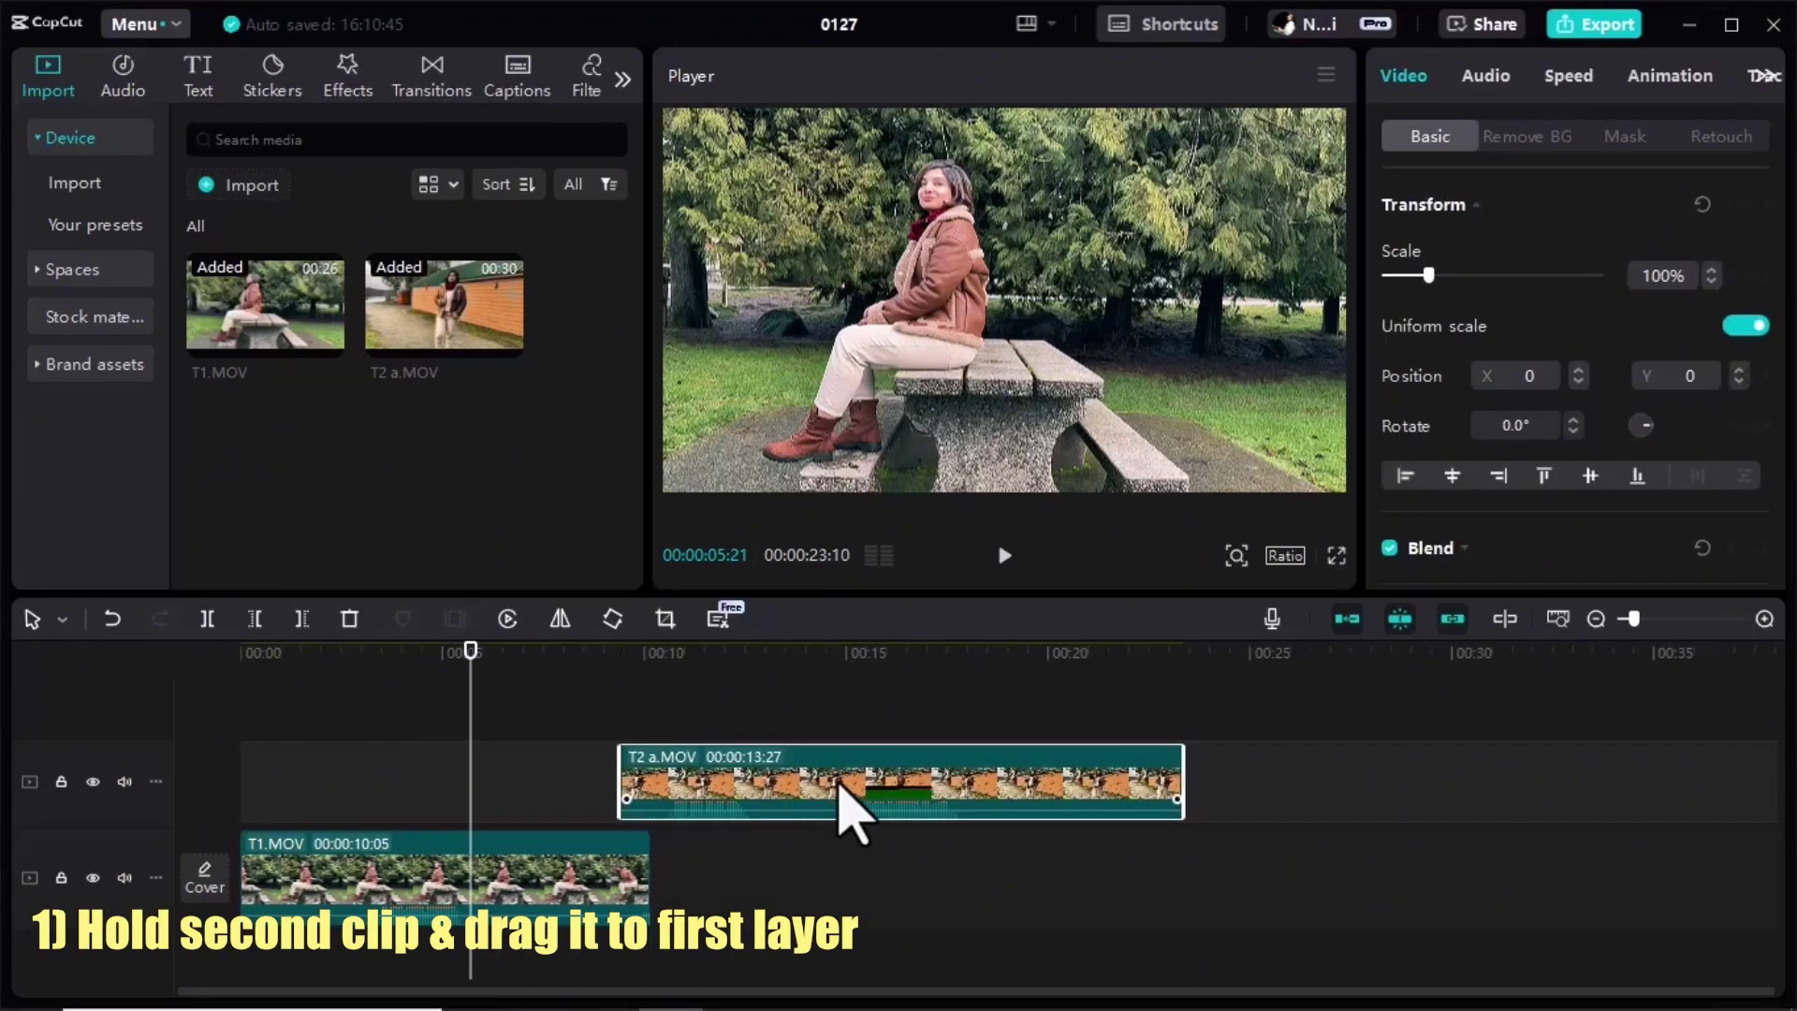
pyautogui.moveTo(839, 786); pyautogui.dragTo(754, 802)
# - Preview the overlap and nudge T2 a.MOV slightly earlier so it starts around 6 s
pyautogui.moveTo(473, 661); pyautogui.dragTo(397, 689)
pyautogui.click(1004, 555)
pyautogui.click(1005, 555)
pyautogui.moveTo(725, 810); pyautogui.dragTo(674, 795)
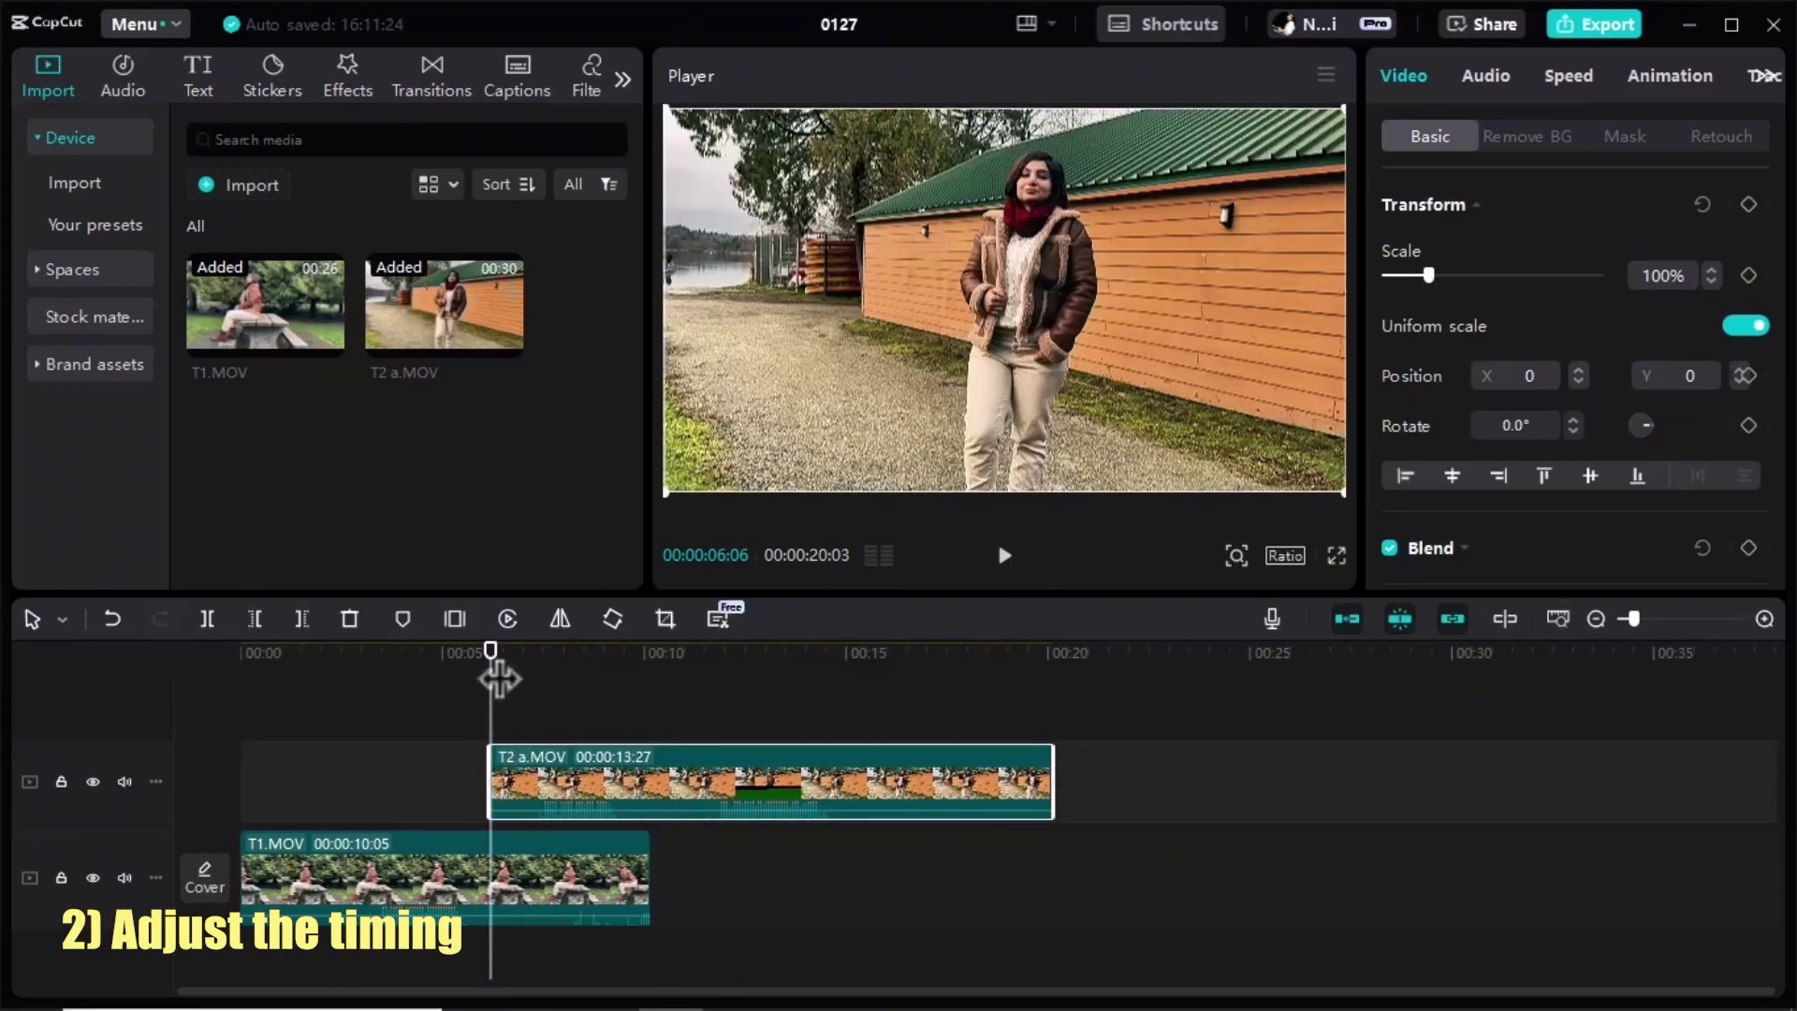
pyautogui.moveTo(489, 674)
pyautogui.mouseDown()
pyautogui.moveTo(433, 711)
pyautogui.moveTo(453, 682)
pyautogui.moveTo(489, 692)
pyautogui.mouseUp()
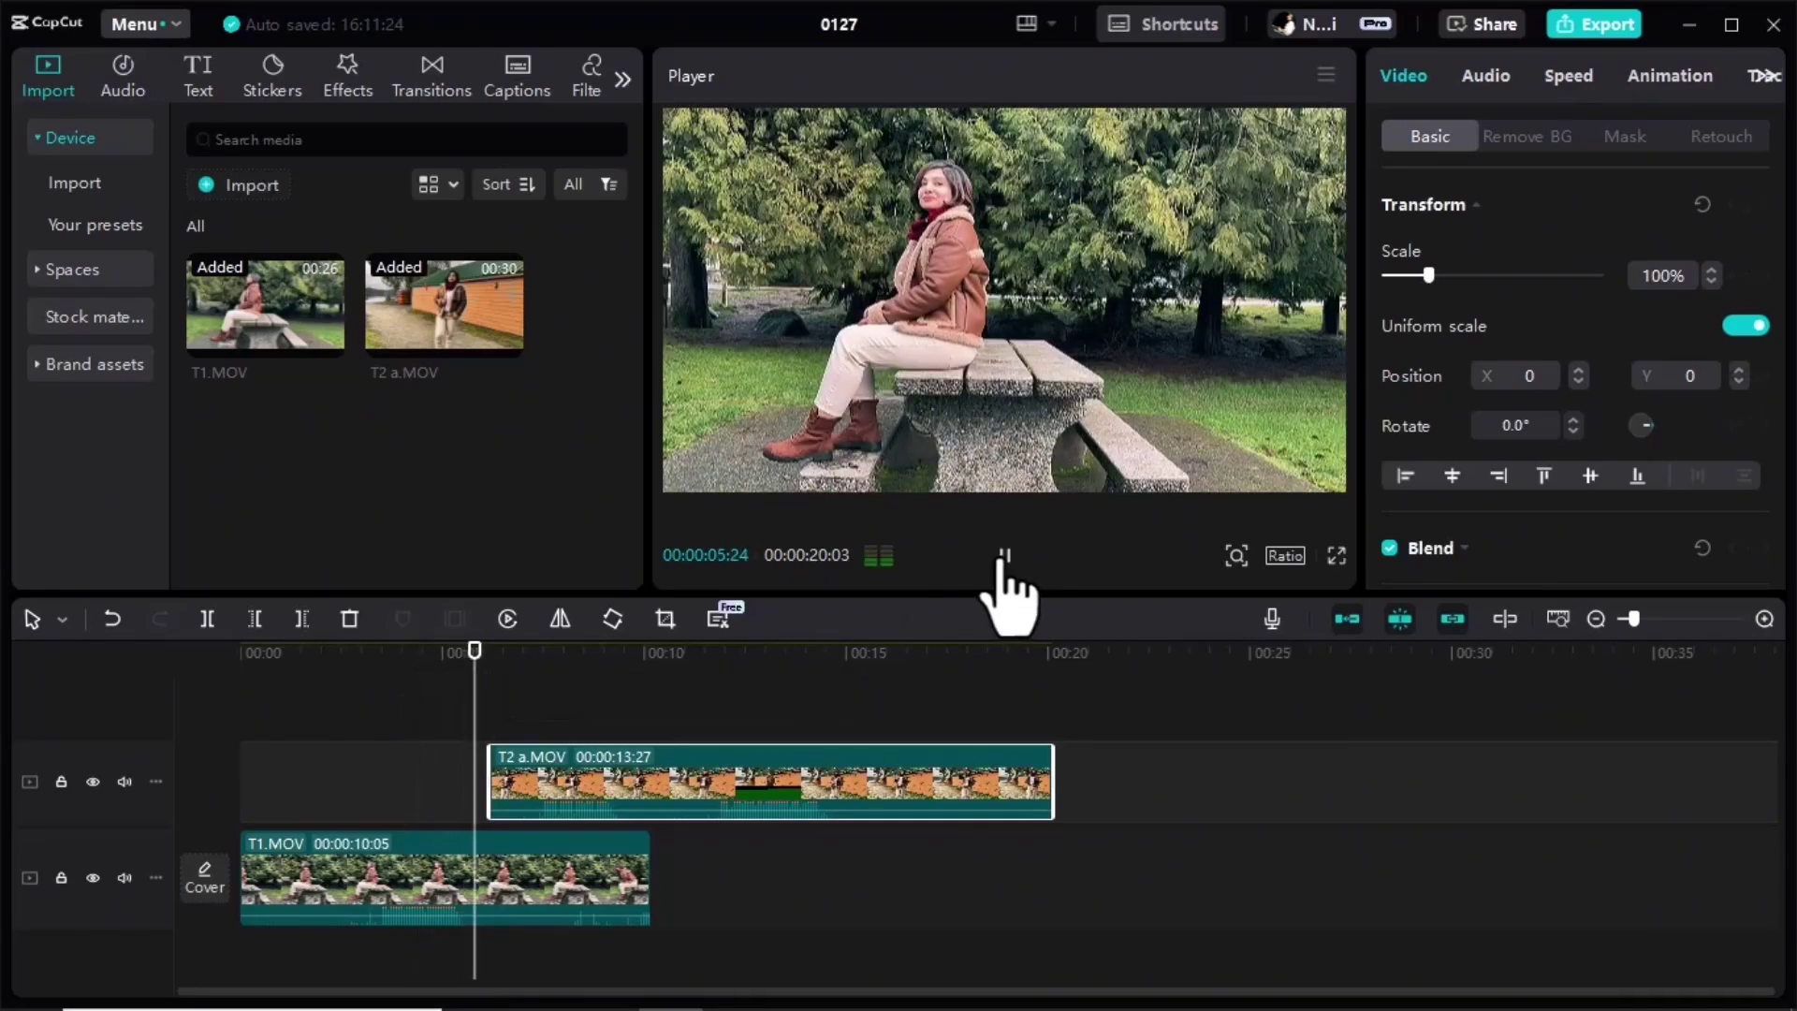
# - Nudge T2 a.MOV slightly earlier and paste a duplicate of it onto a new top track
pyautogui.moveTo(714, 777); pyautogui.dragTo(701, 775)
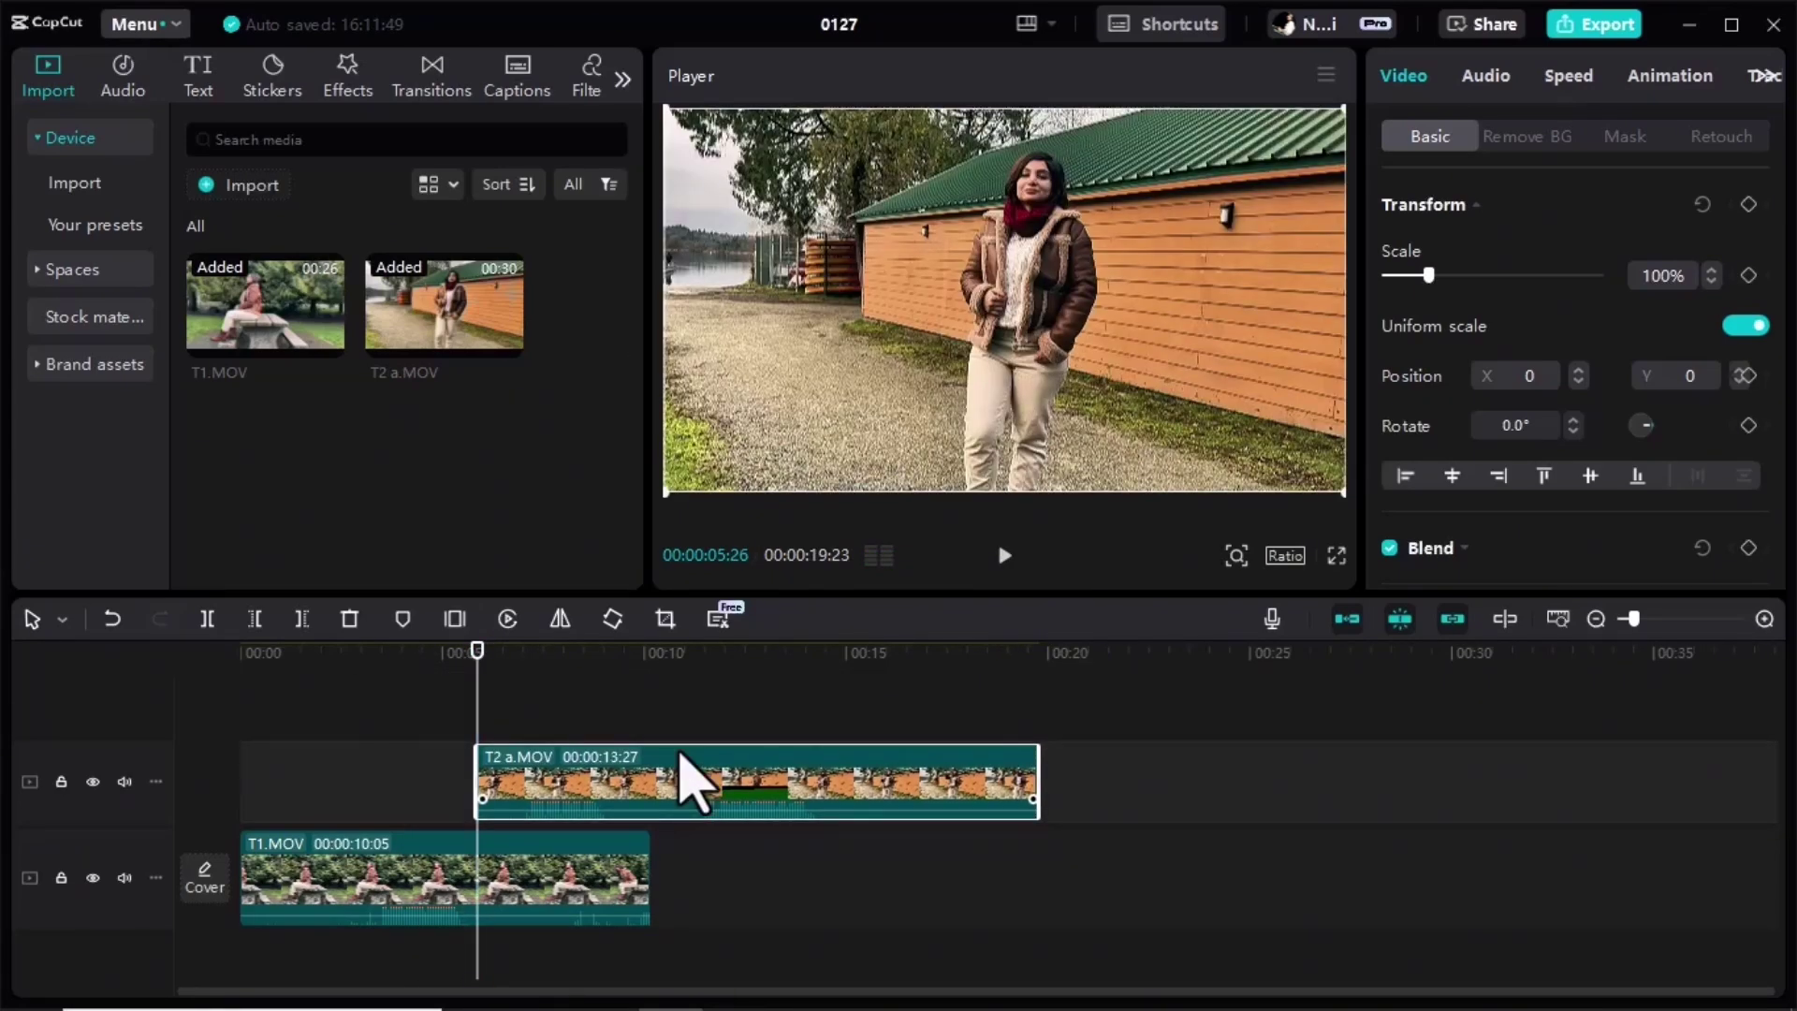
pyautogui.rightClick(630, 777)
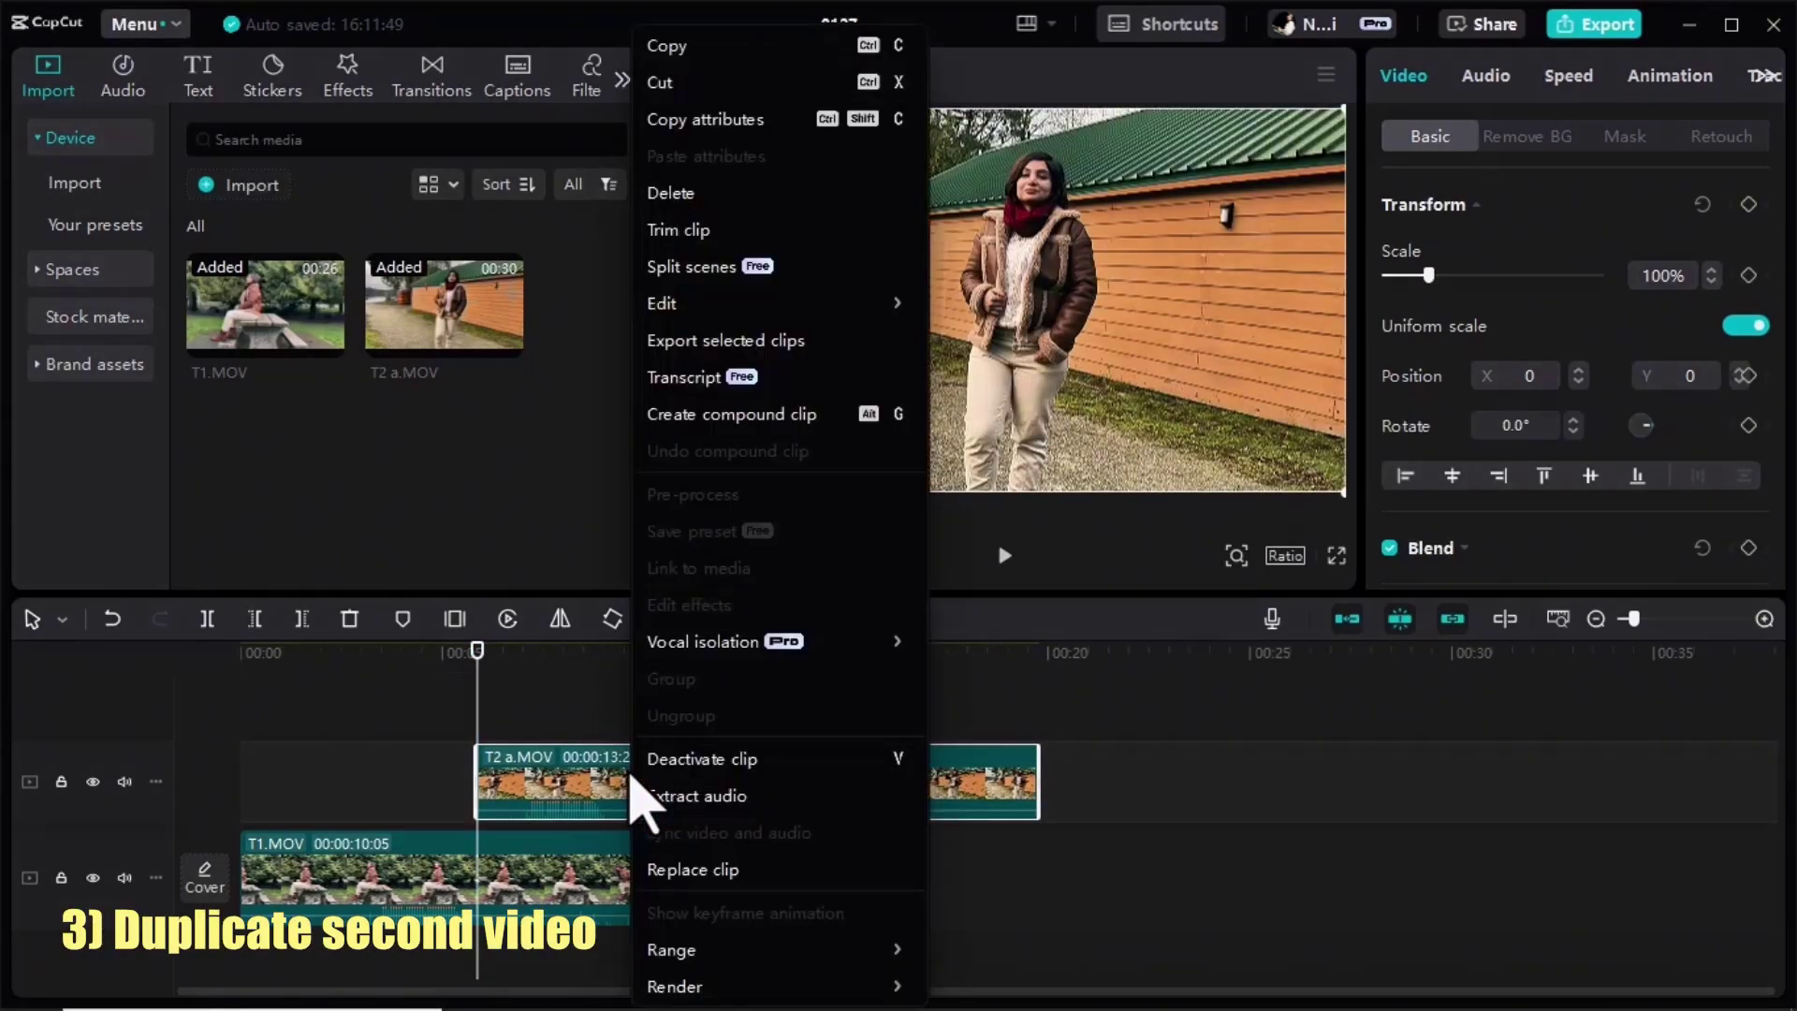
pyautogui.click(672, 47)
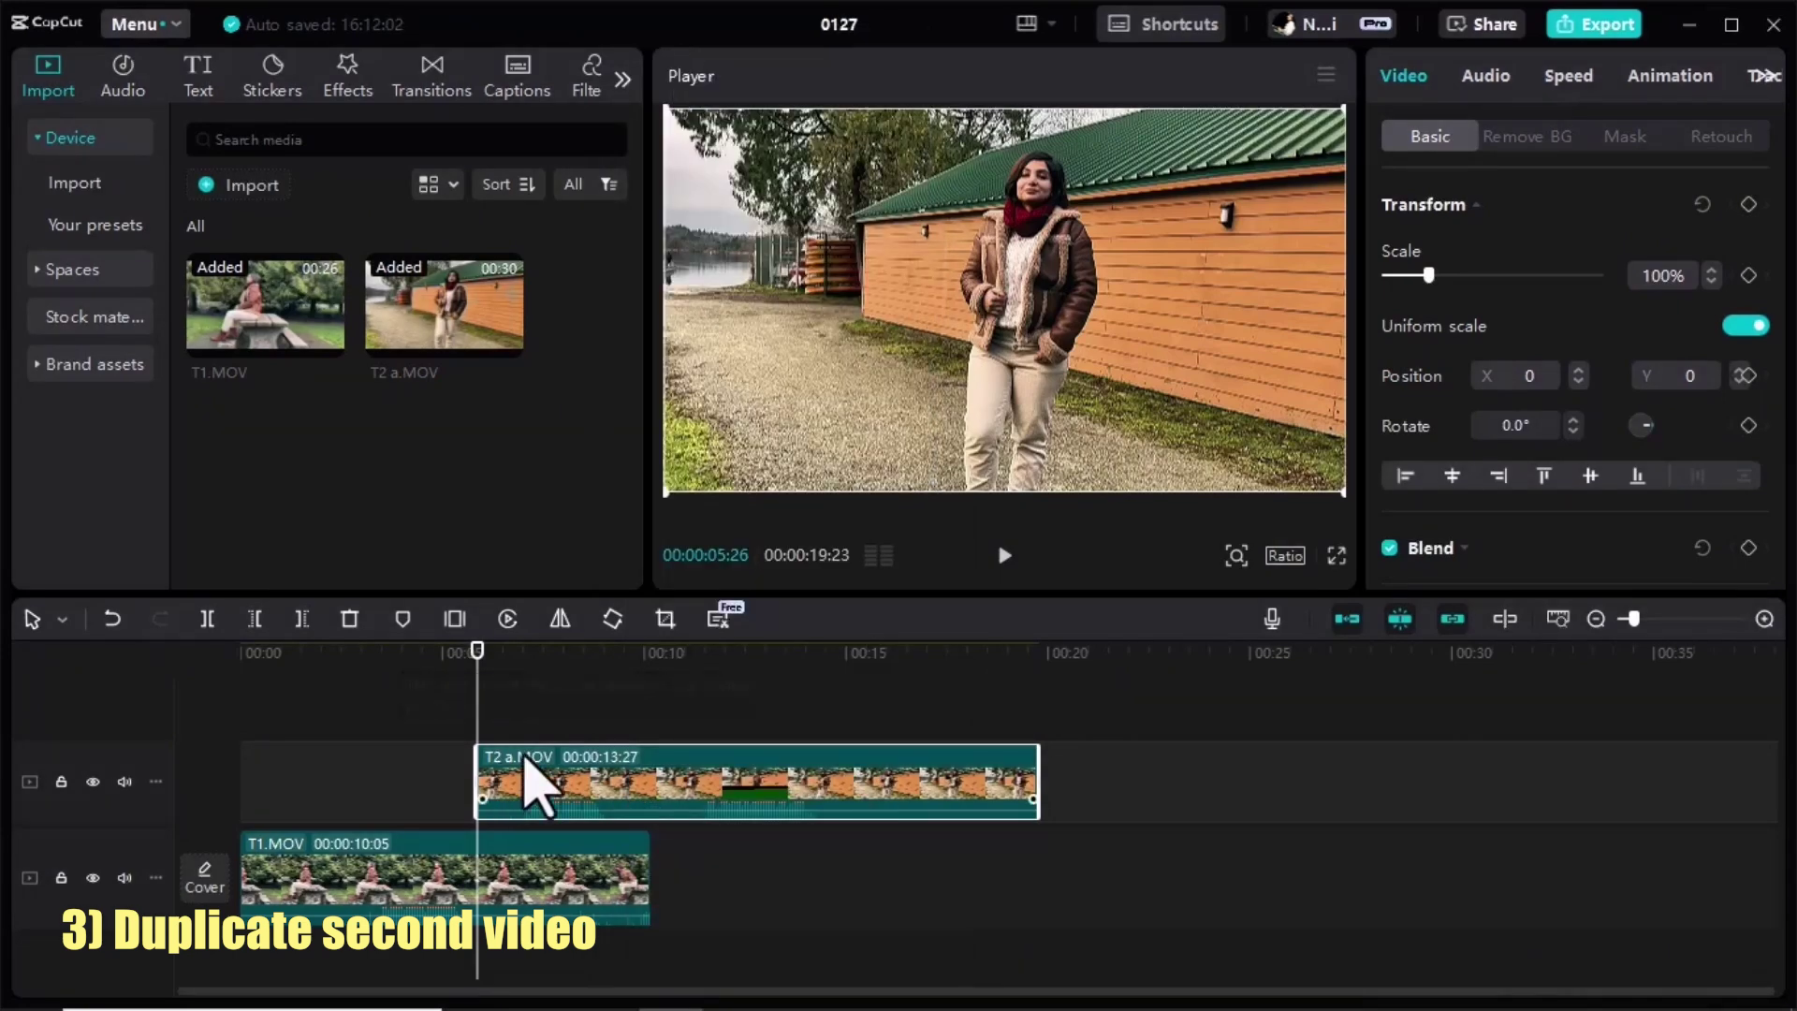
pyautogui.rightClick(588, 713)
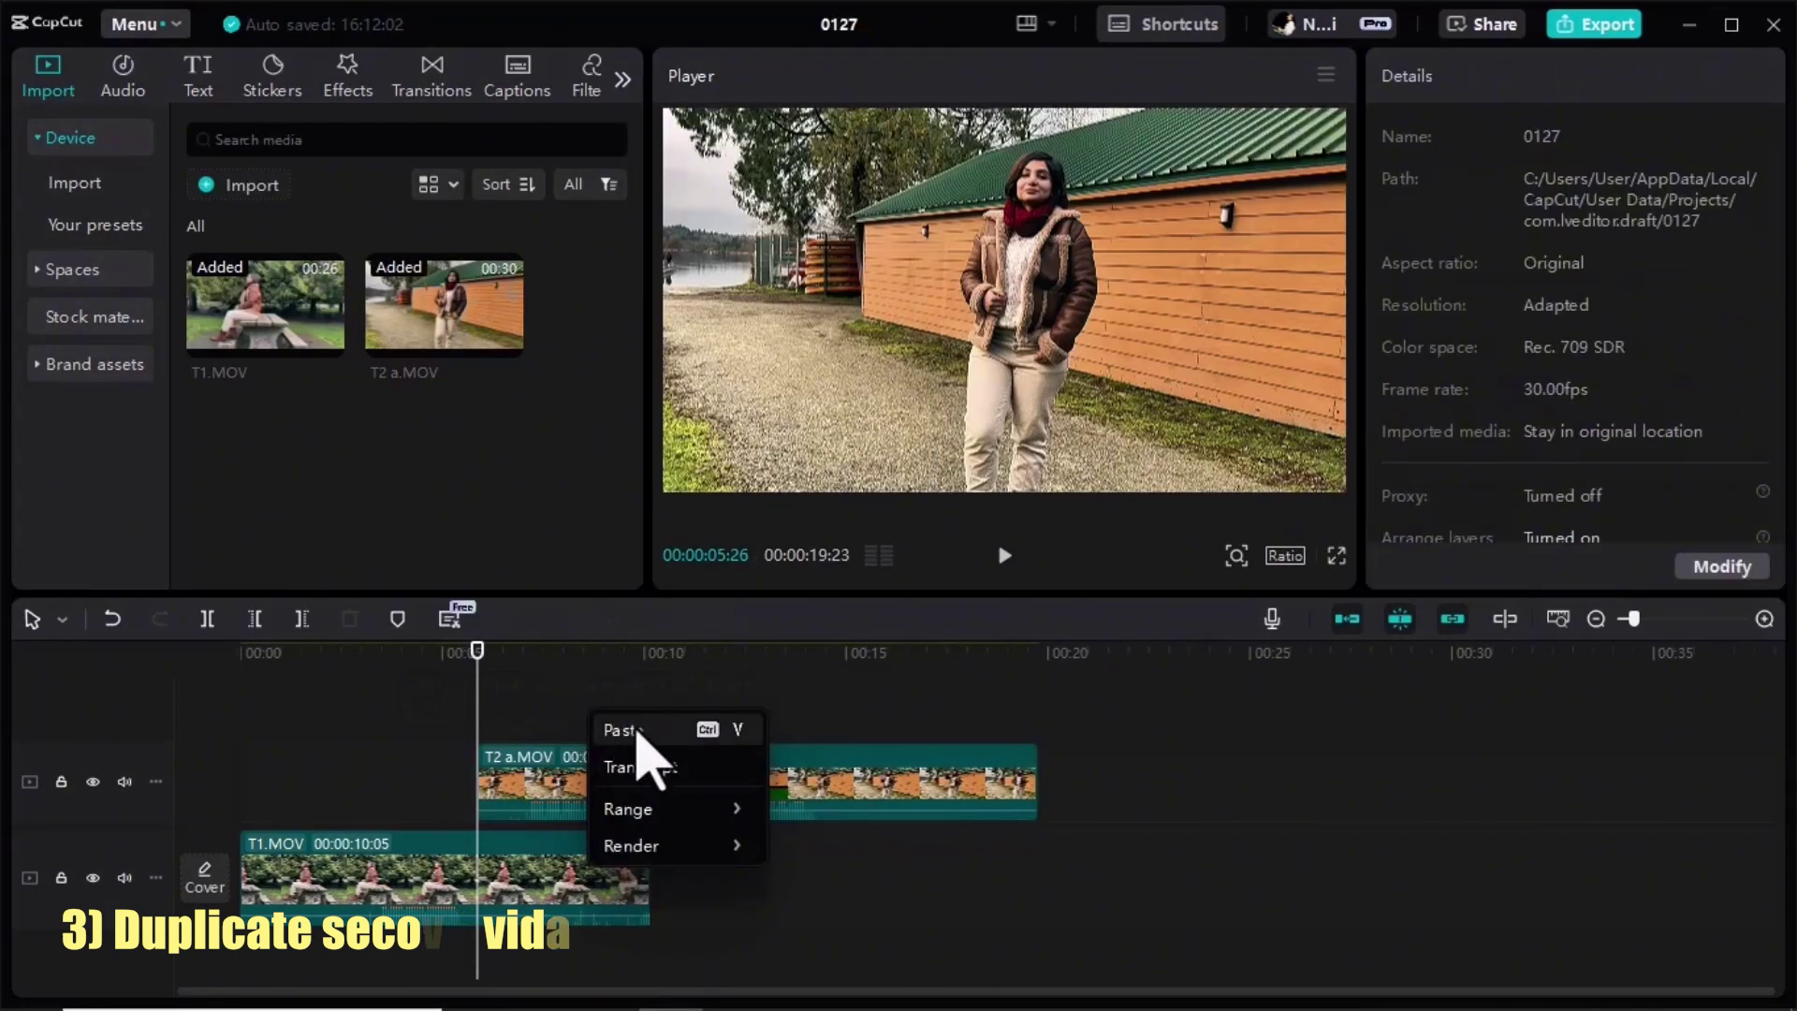
pyautogui.click(629, 729)
# - Deactivate the top duplicate of T2 a.MOV so it appears greyed out
pyautogui.rightClick(690, 801)
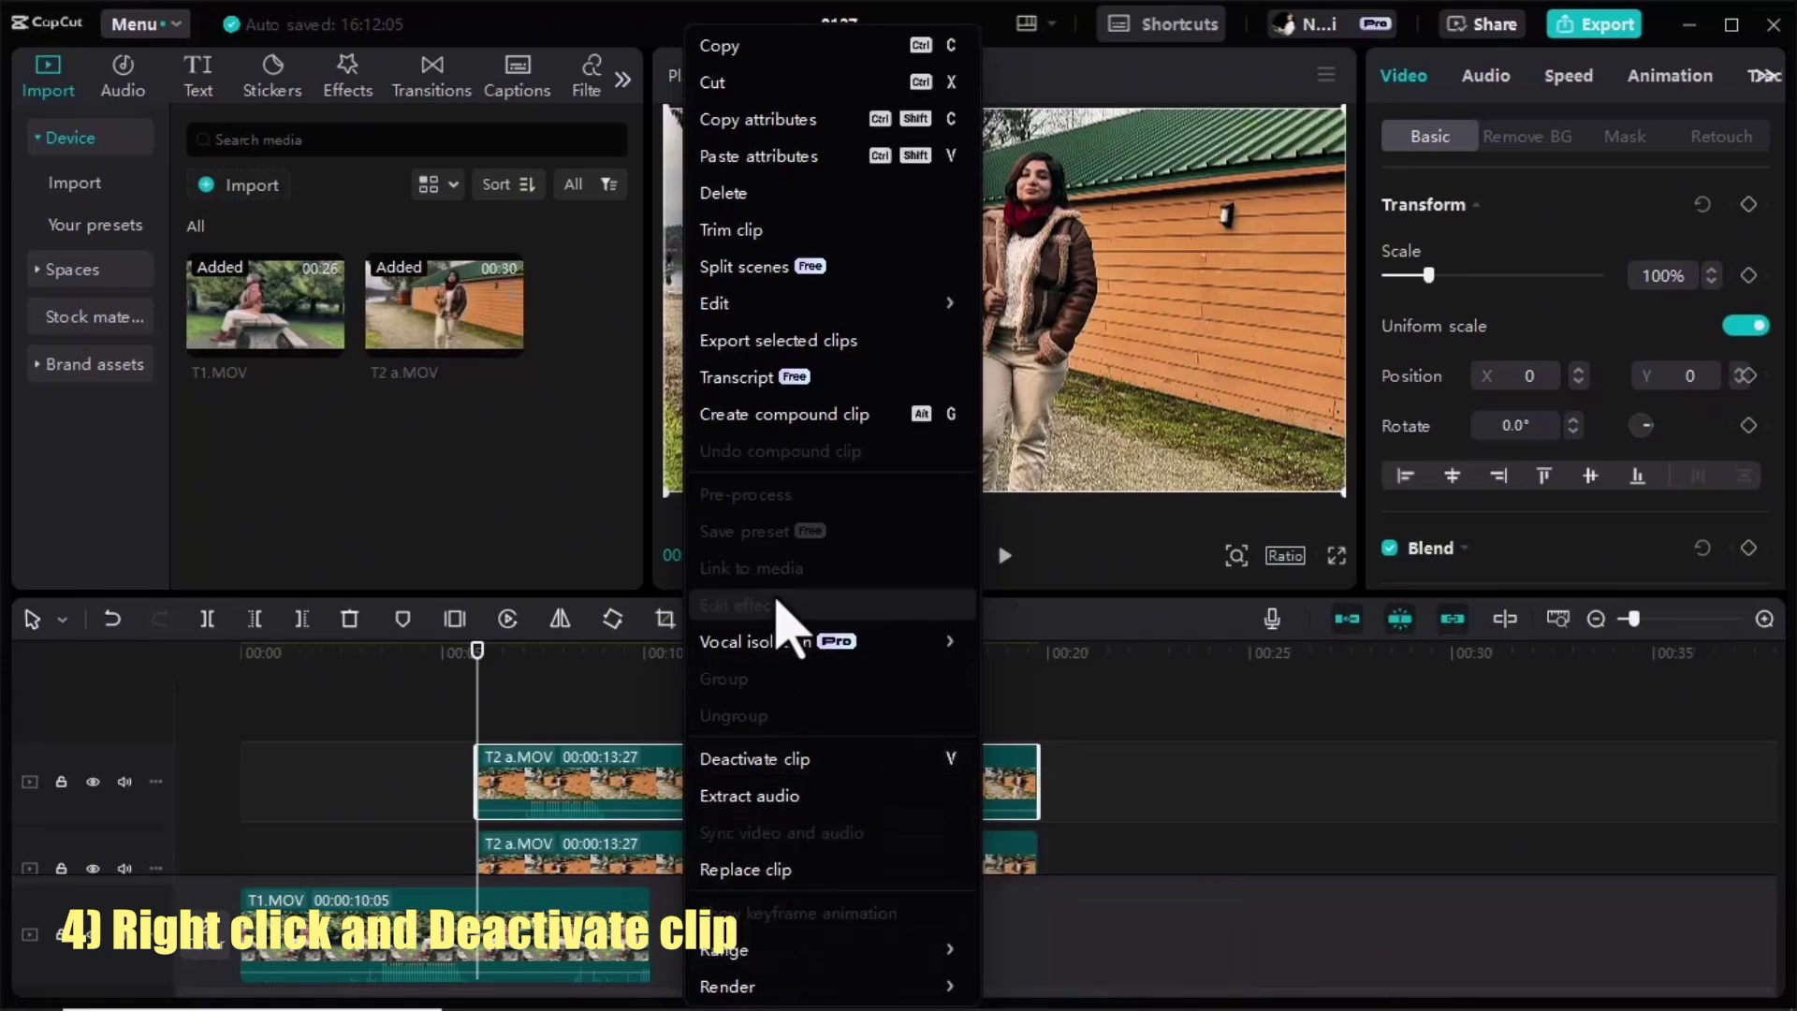
pyautogui.click(740, 763)
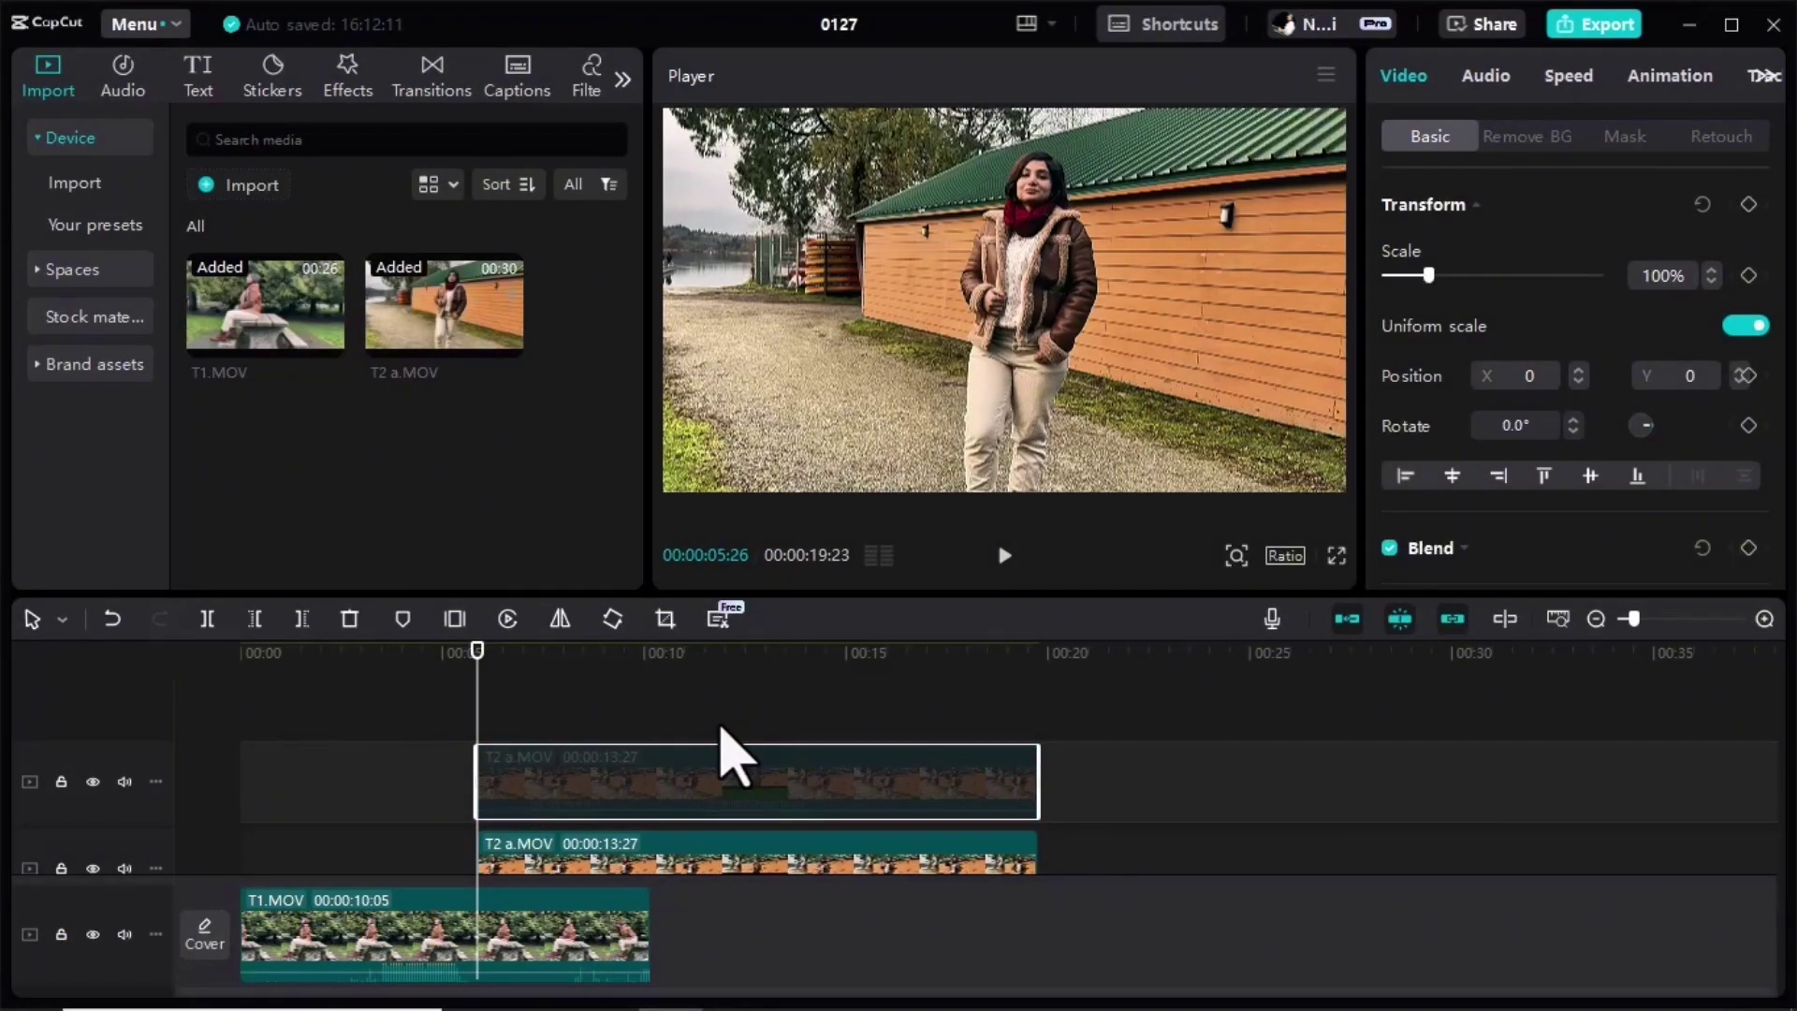
pyautogui.scroll(-1, 702, 805)
# - Turn on Auto removal under Remove BG for the lower T2 a.MOV clip
pyautogui.click(670, 854)
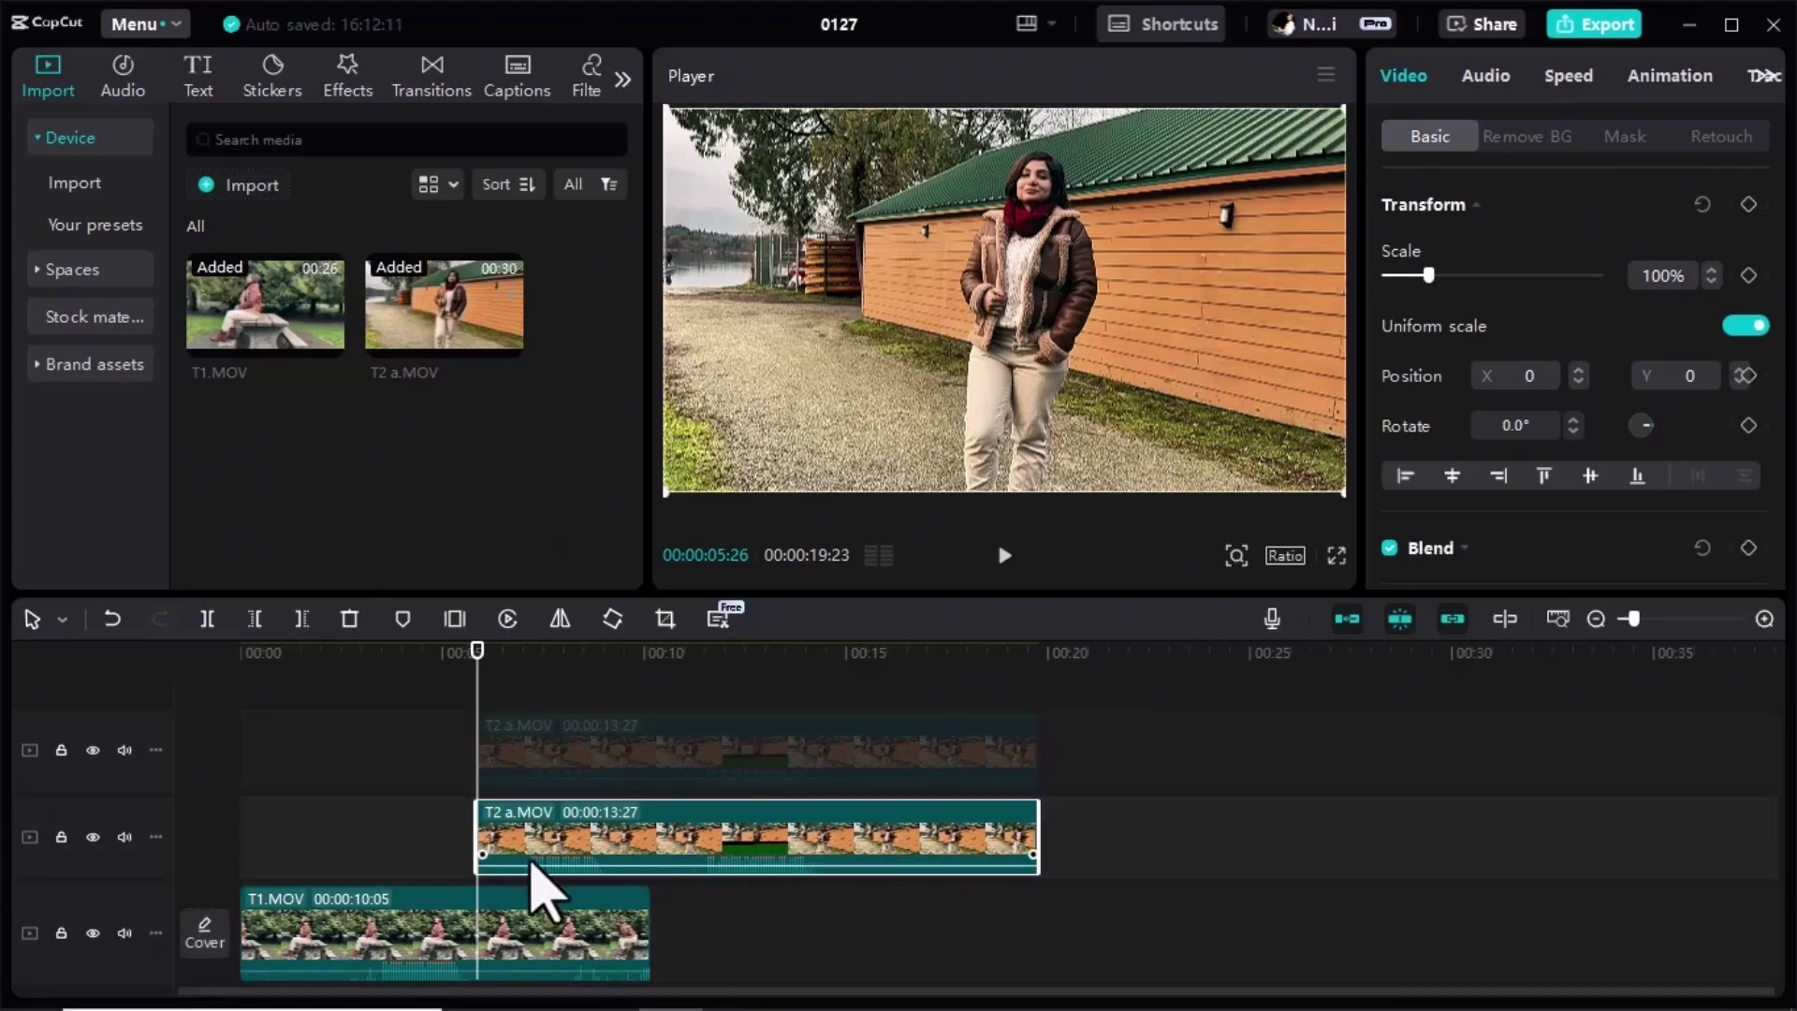
pyautogui.click(1537, 139)
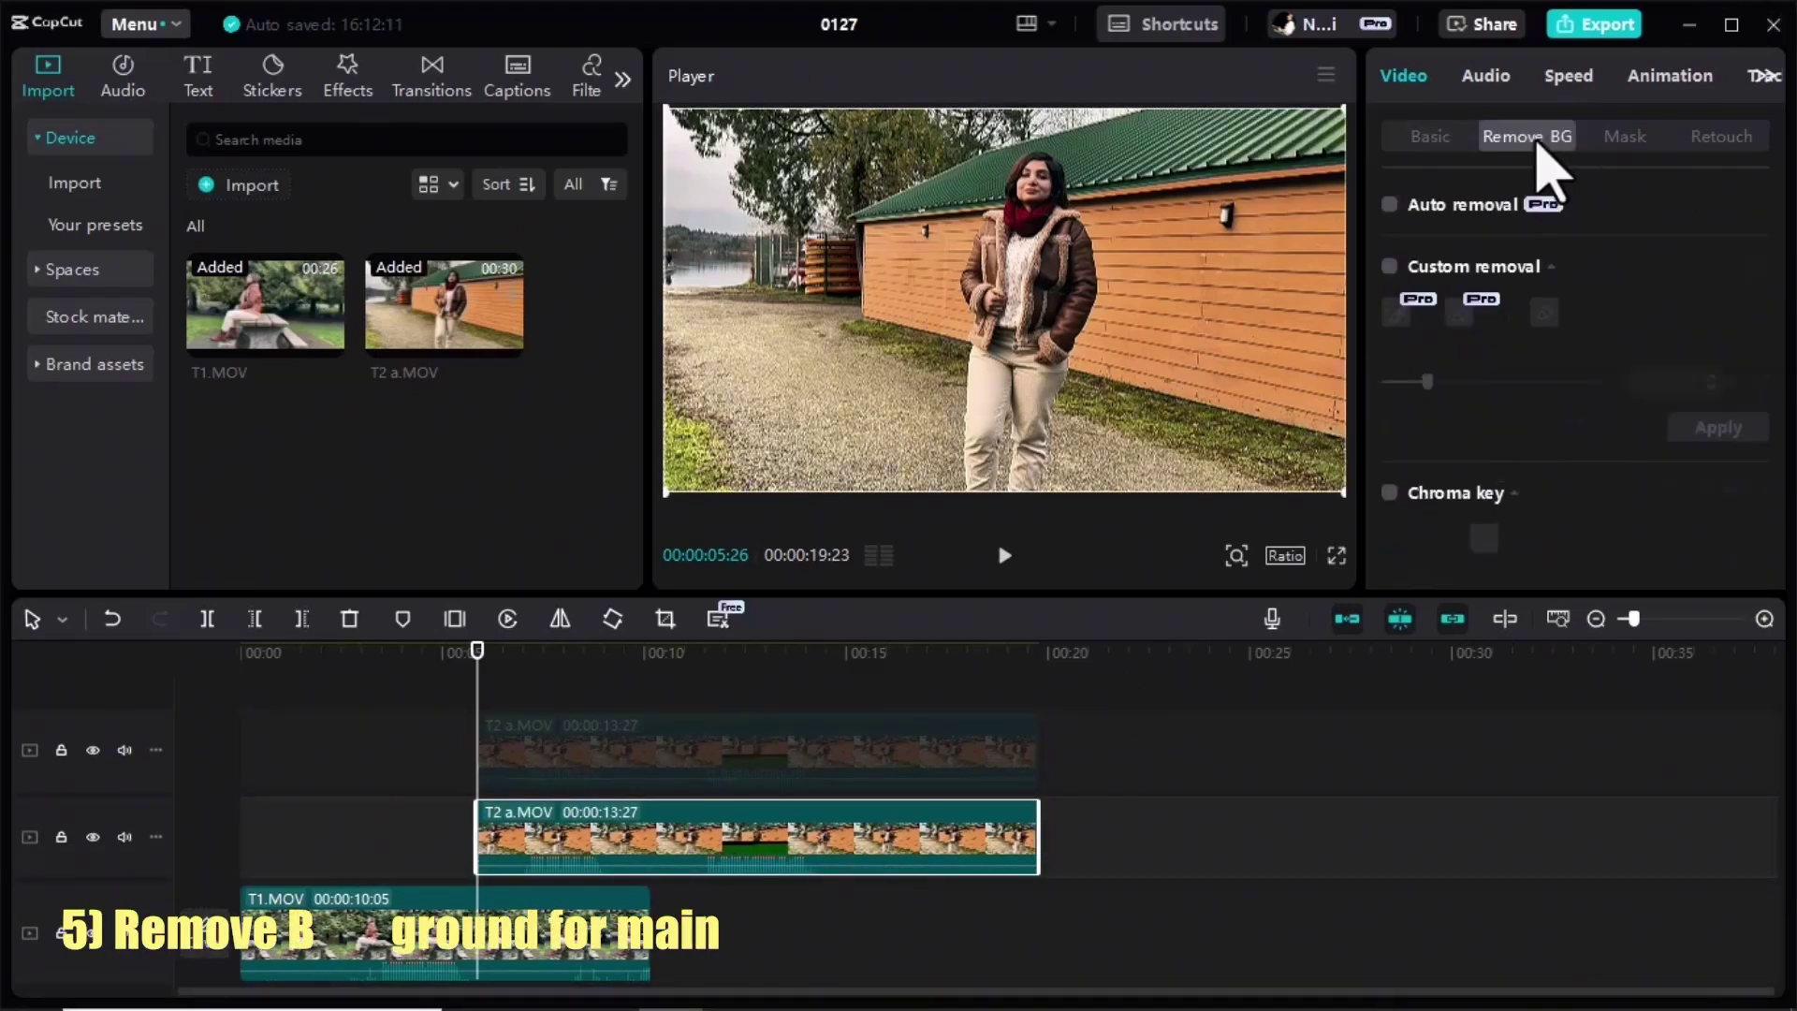
pyautogui.click(1388, 204)
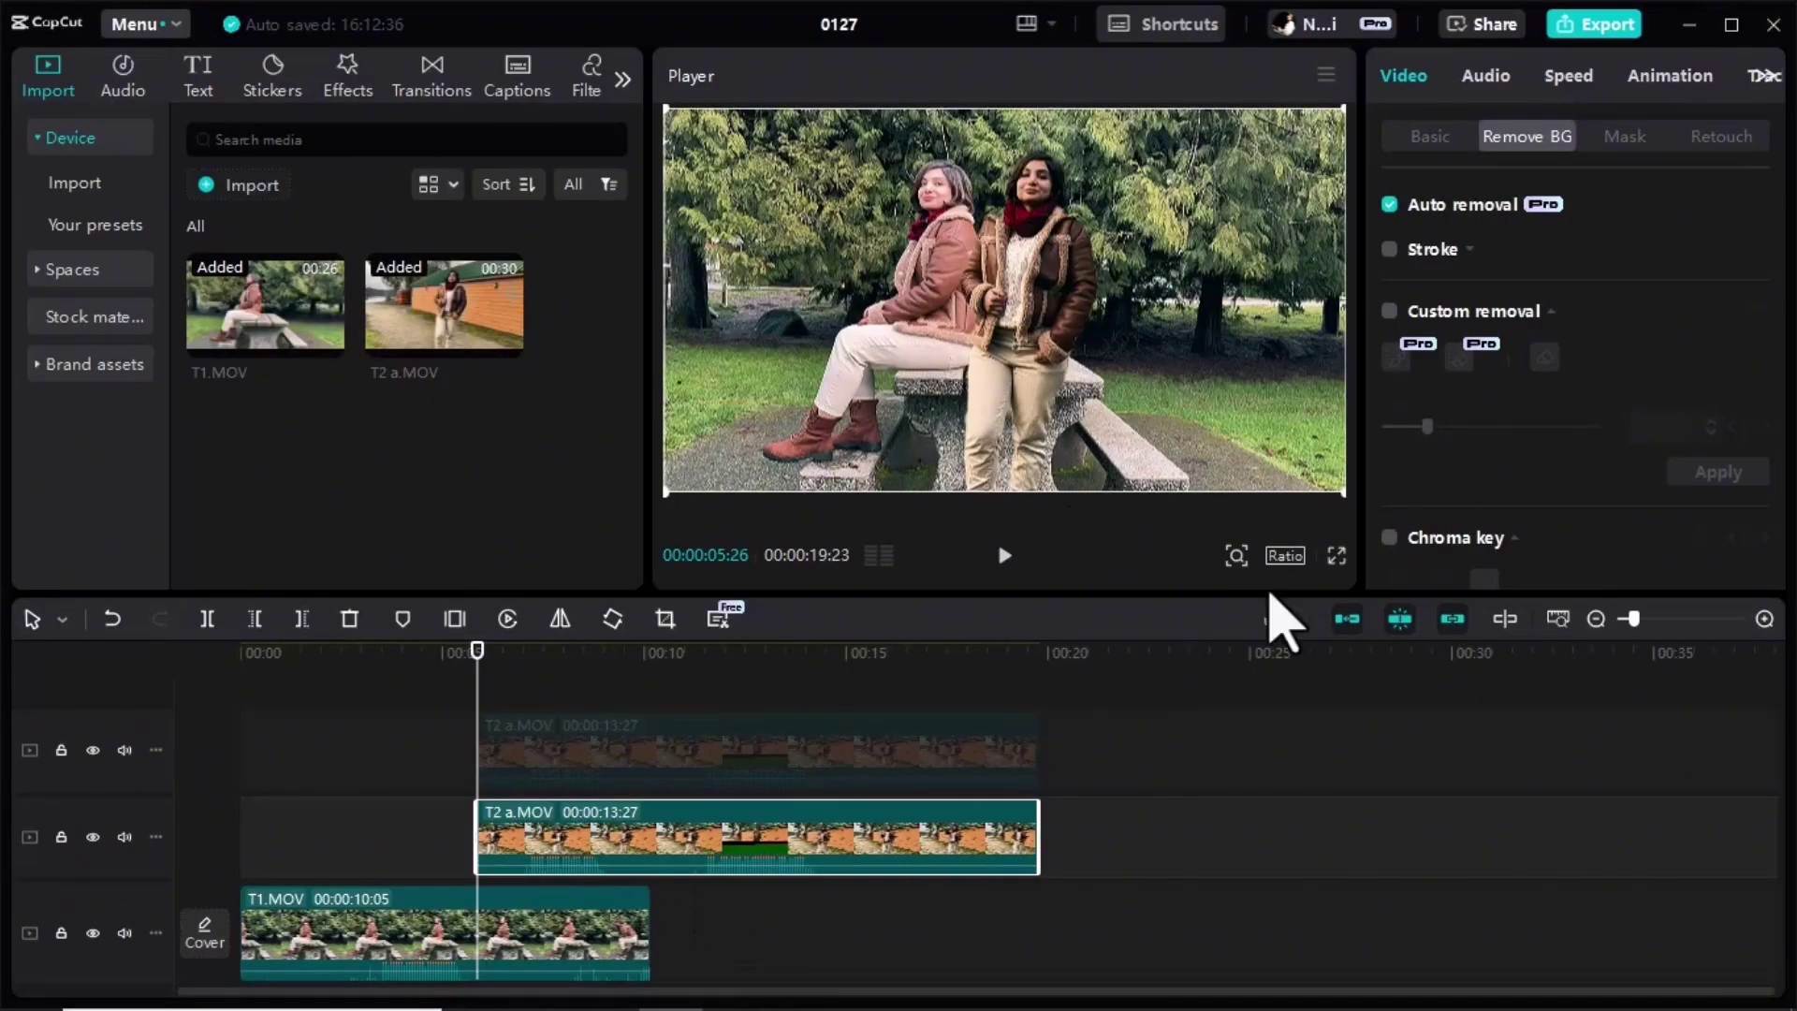
pyautogui.click(1432, 137)
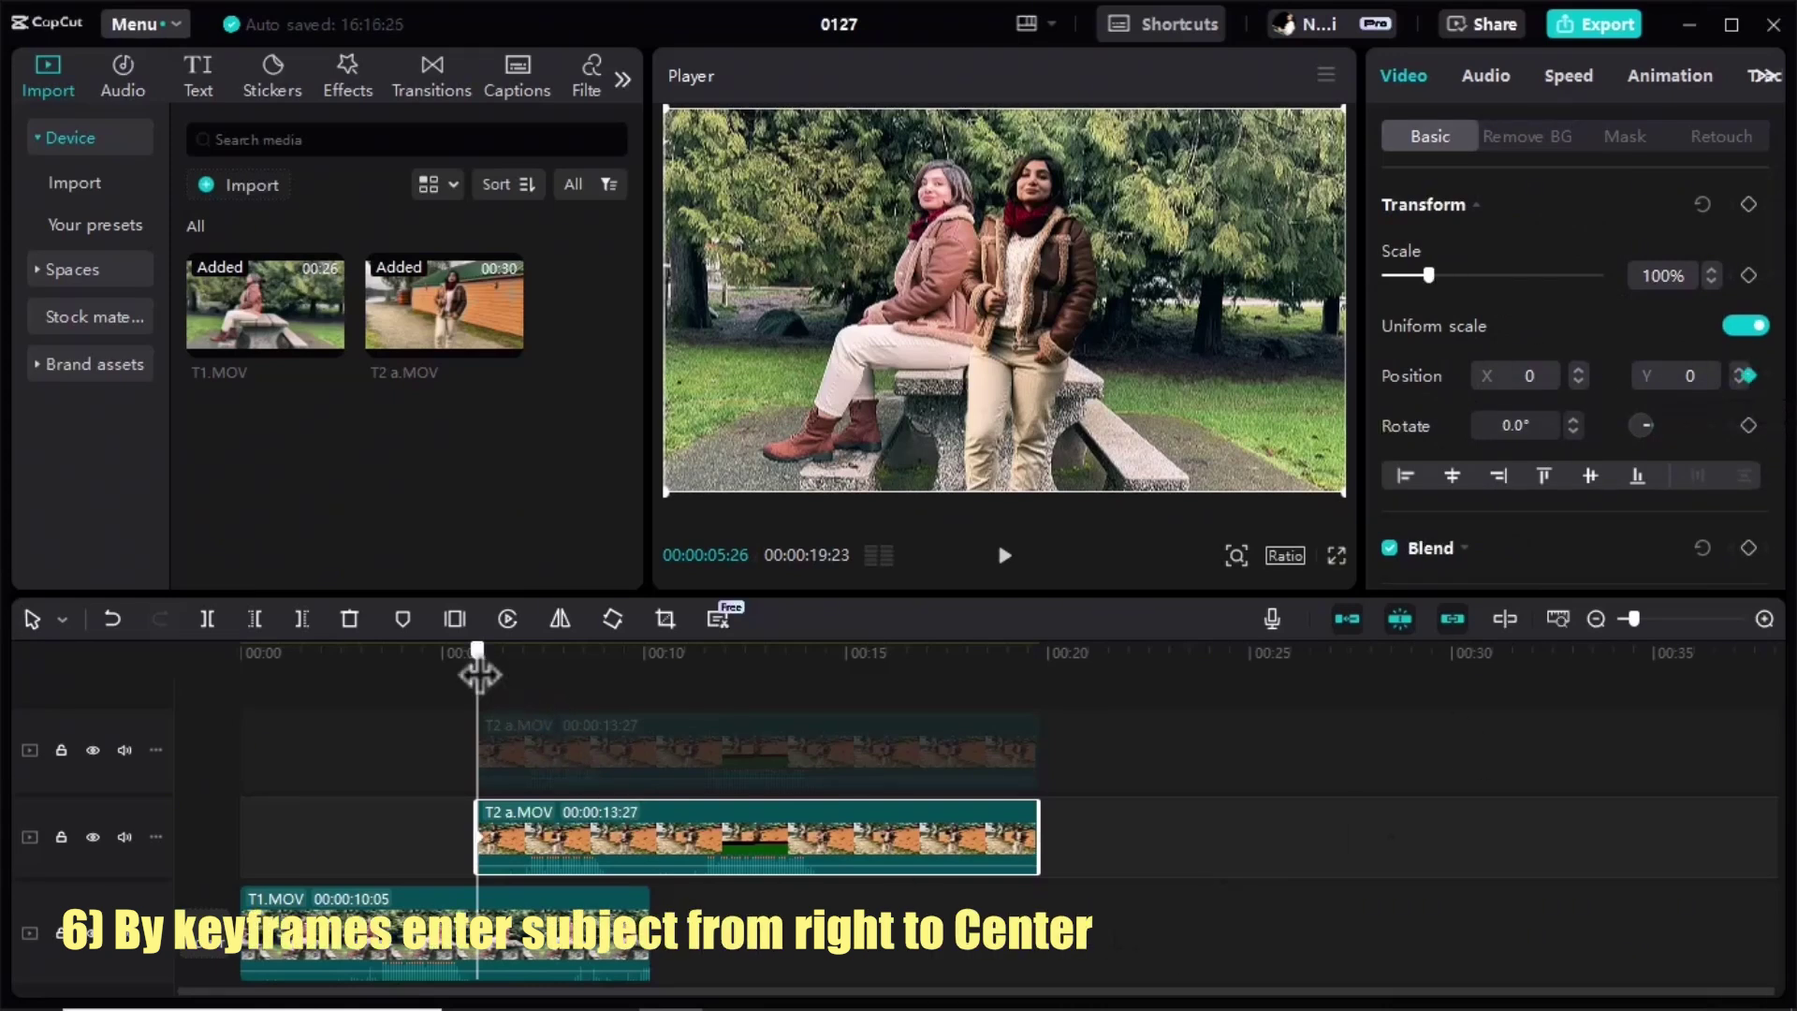
# - Keyframe the woman's position from X 2209 at 00:05:26 to X 0 at 00:06:12
pyautogui.moveTo(482, 675)
pyautogui.mouseDown()
pyautogui.moveTo(527, 675)
pyautogui.moveTo(499, 676)
pyautogui.mouseUp()
pyautogui.click(1739, 375)
pyautogui.click(1638, 618)
pyautogui.moveTo(1640, 625); pyautogui.dragTo(1666, 625)
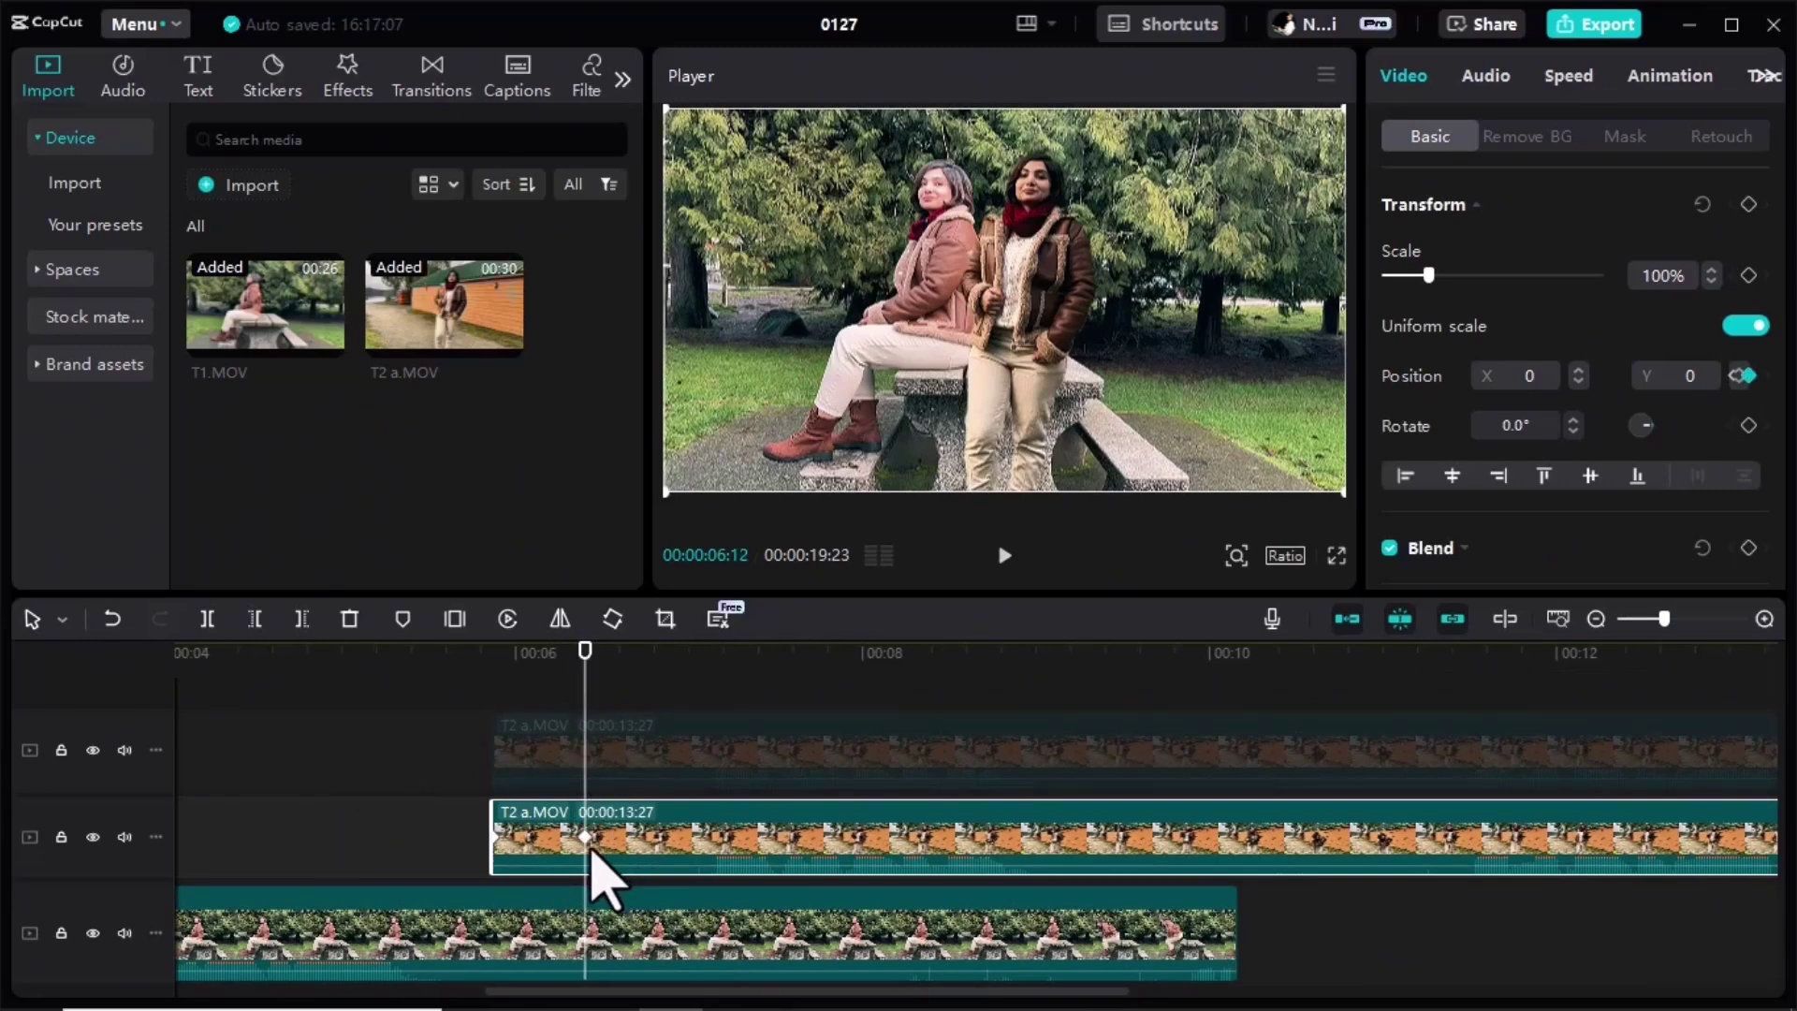
pyautogui.moveTo(585, 653); pyautogui.dragTo(493, 694)
pyautogui.moveTo(1020, 300); pyautogui.dragTo(1412, 292)
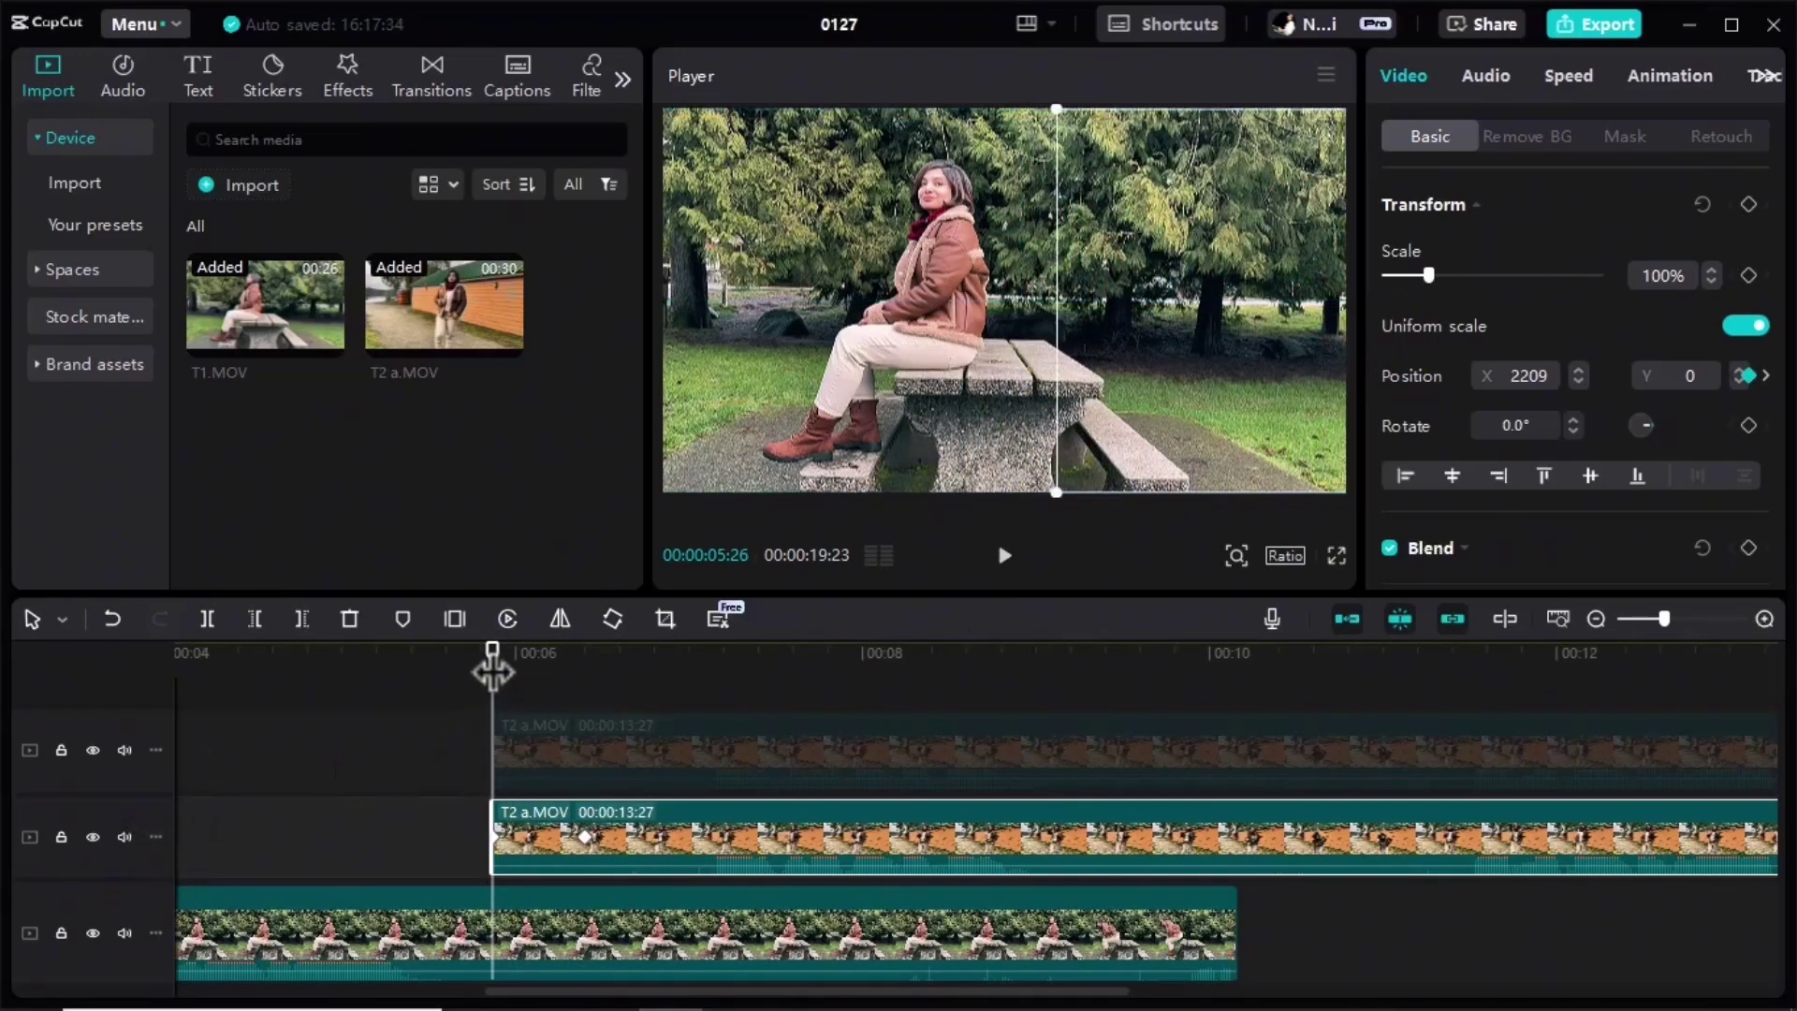
# - Play back the slide-in animation and return to where the woman reaches centre
pyautogui.moveTo(493, 672); pyautogui.dragTo(475, 670)
pyautogui.click(1004, 555)
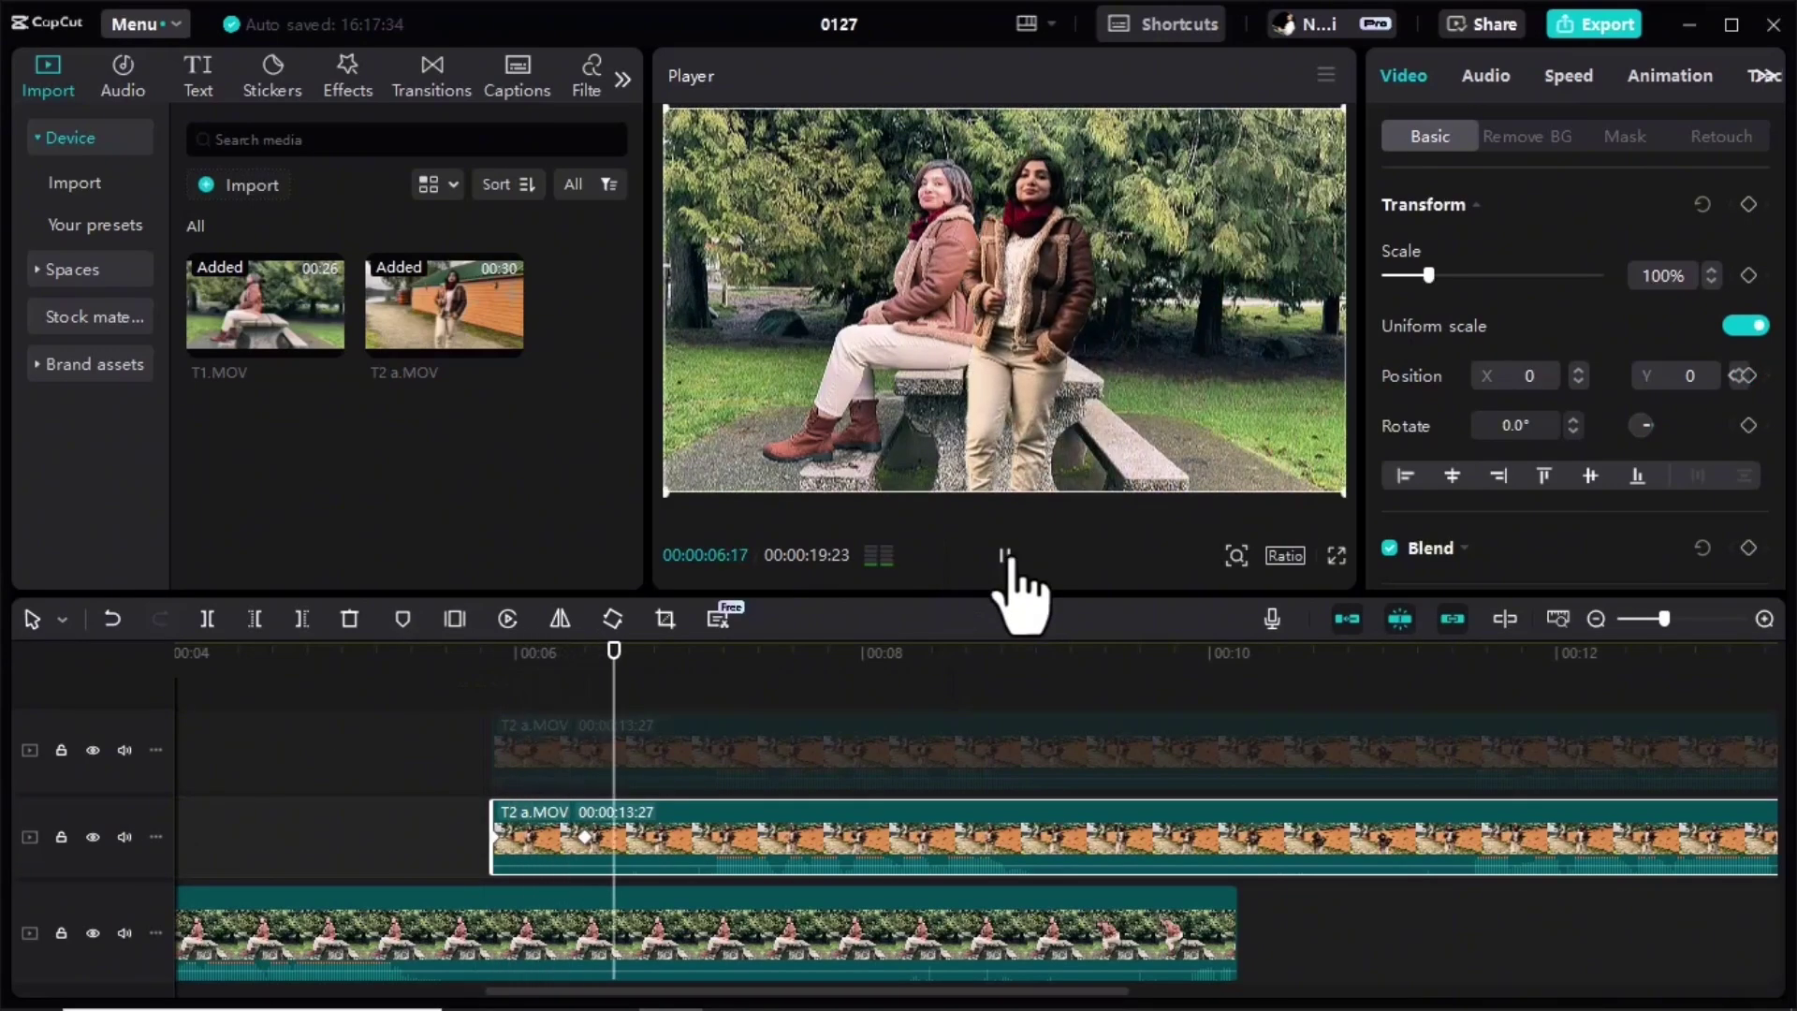
pyautogui.click(1004, 555)
pyautogui.moveTo(662, 683); pyautogui.dragTo(585, 777)
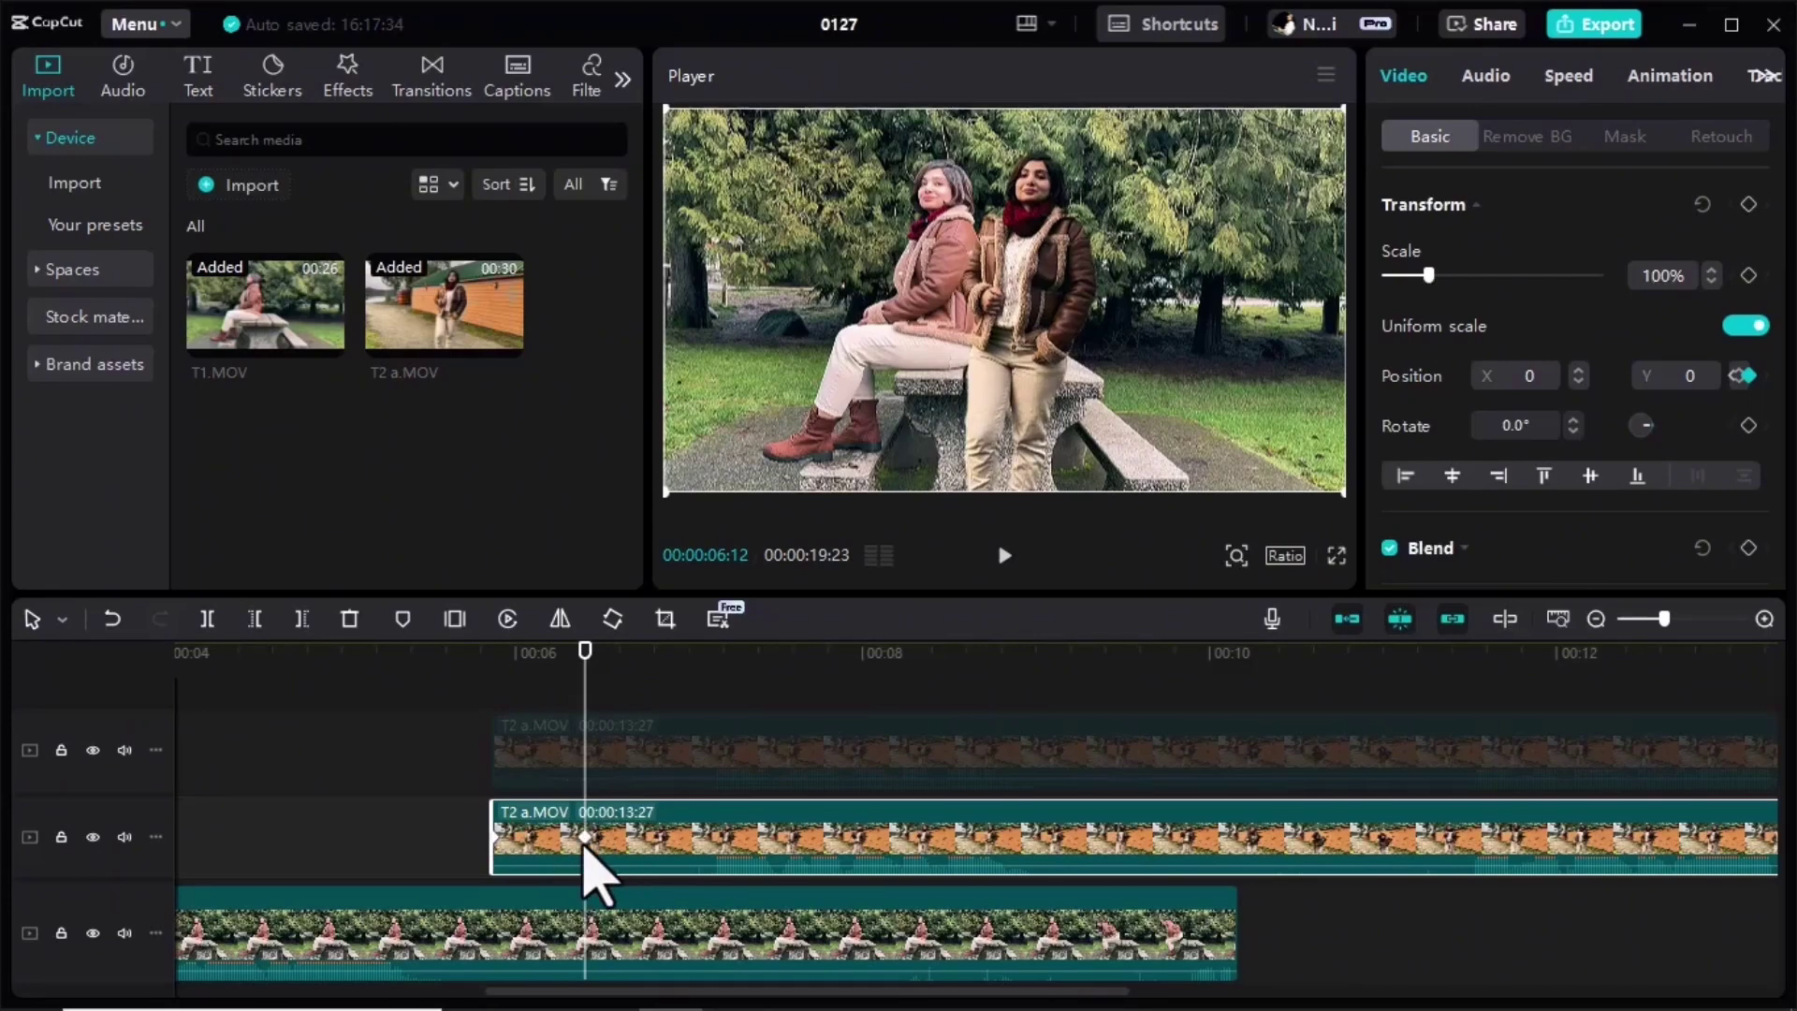
pyautogui.click(766, 739)
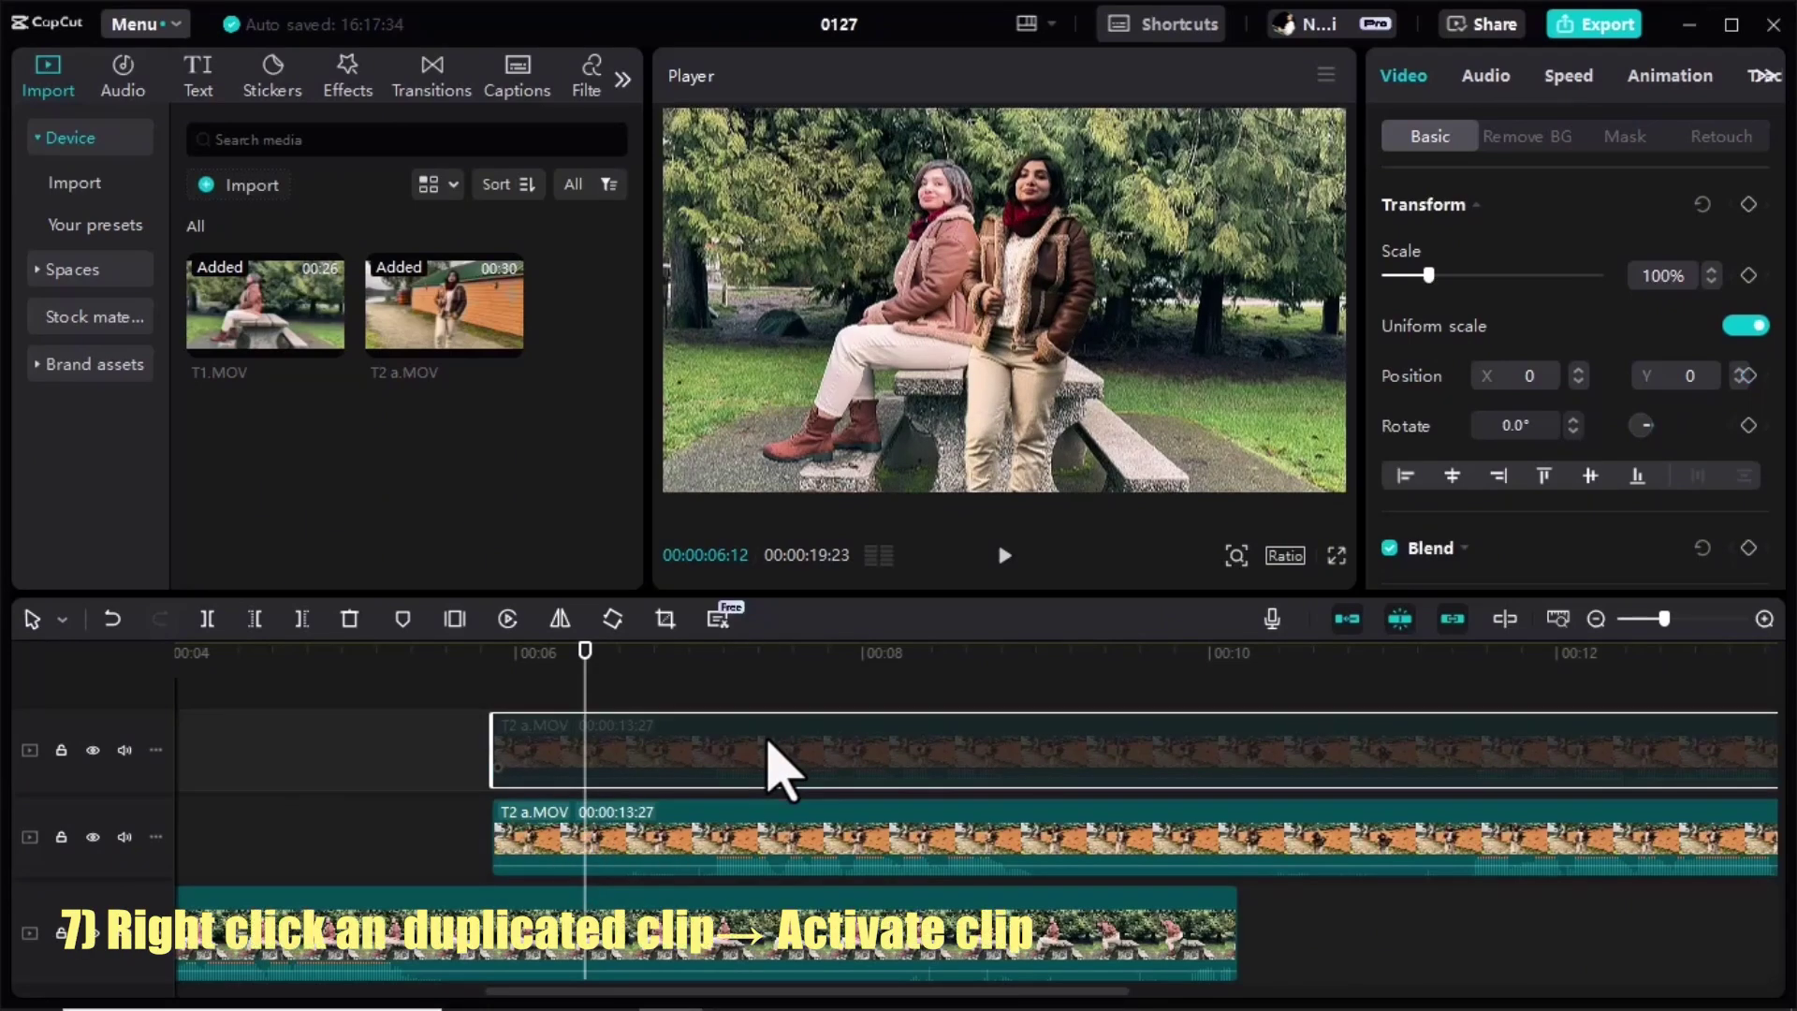
# - Reactivate the top T2 a.MOV copy and trim it to start at 00:06:12
pyautogui.rightClick(767, 742)
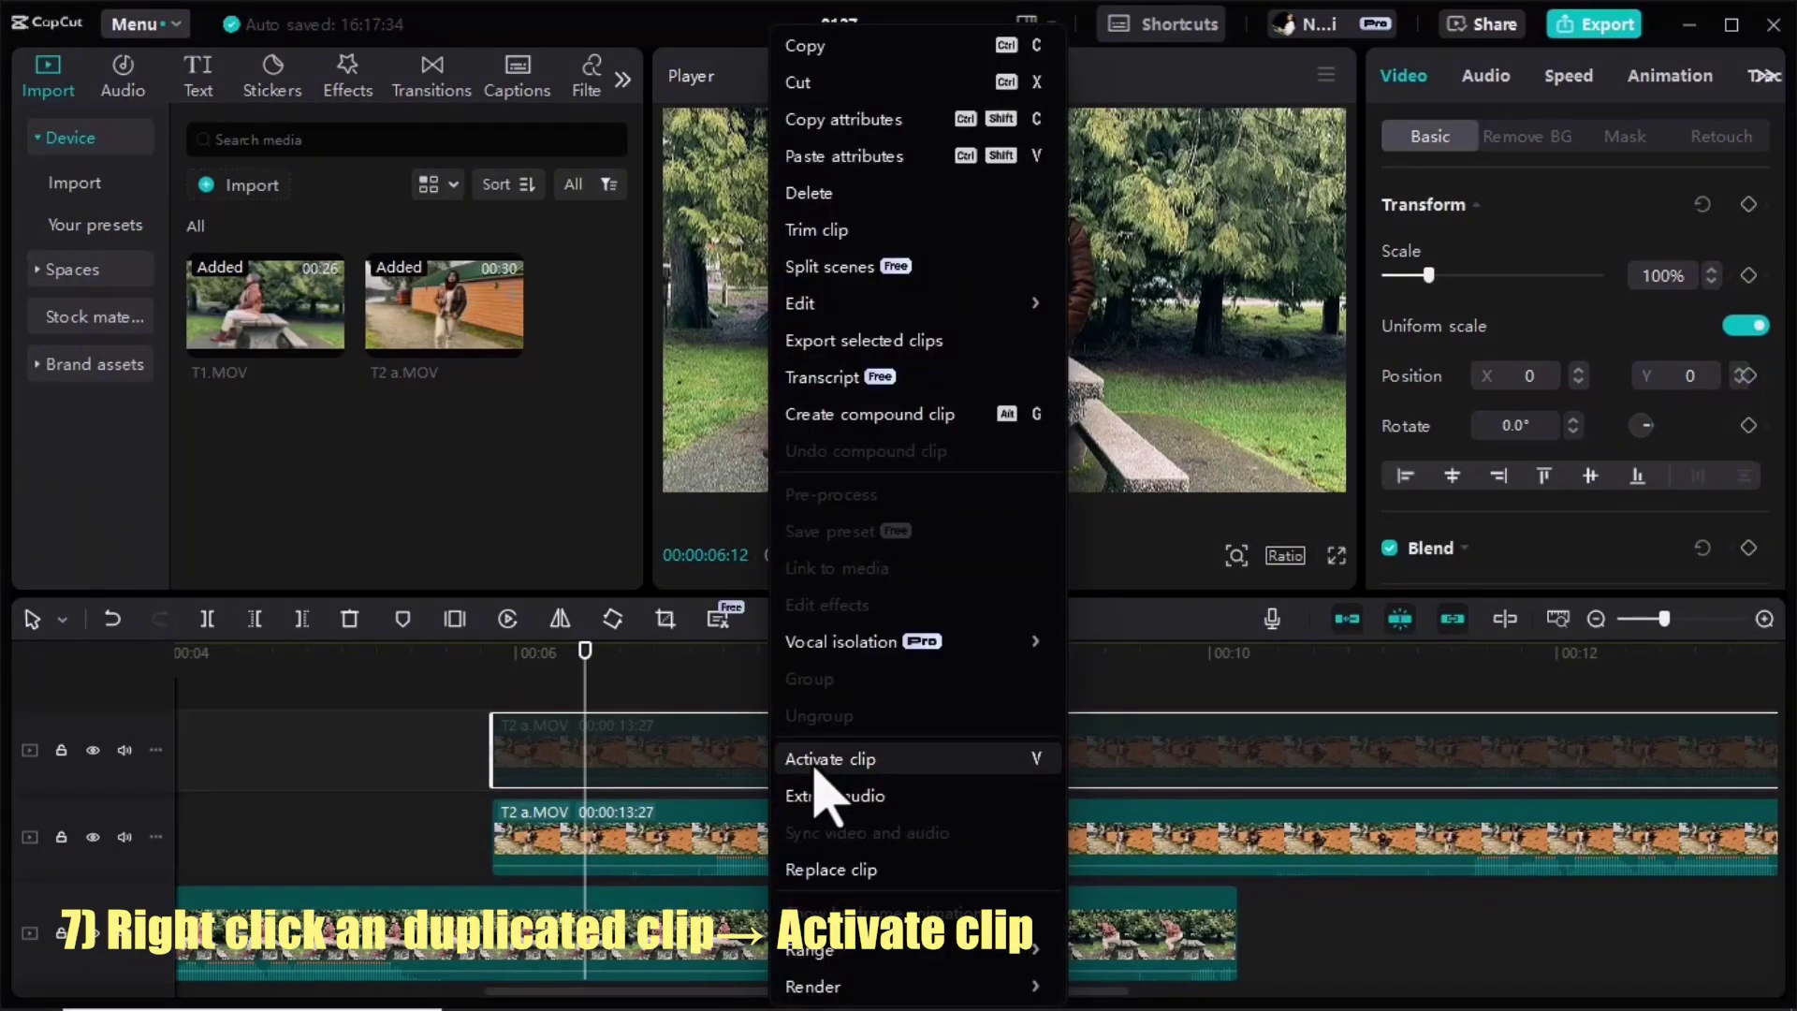
pyautogui.click(815, 760)
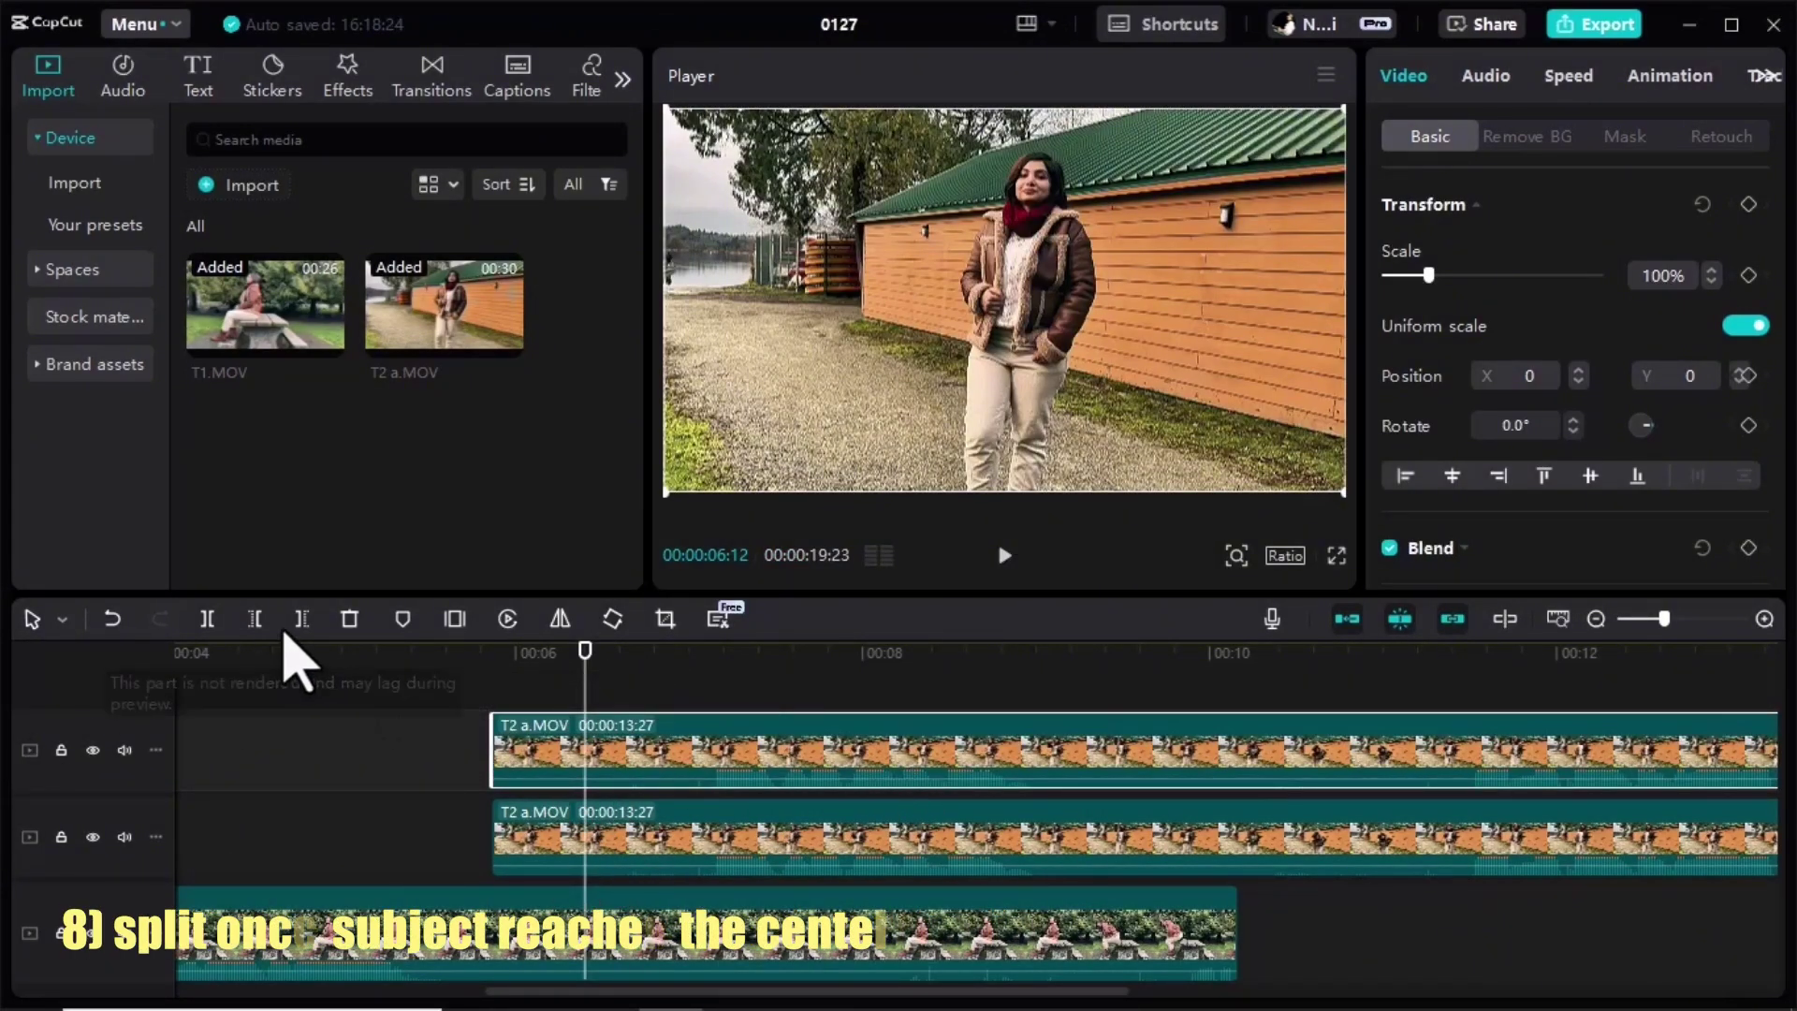
pyautogui.click(207, 619)
pyautogui.click(533, 762)
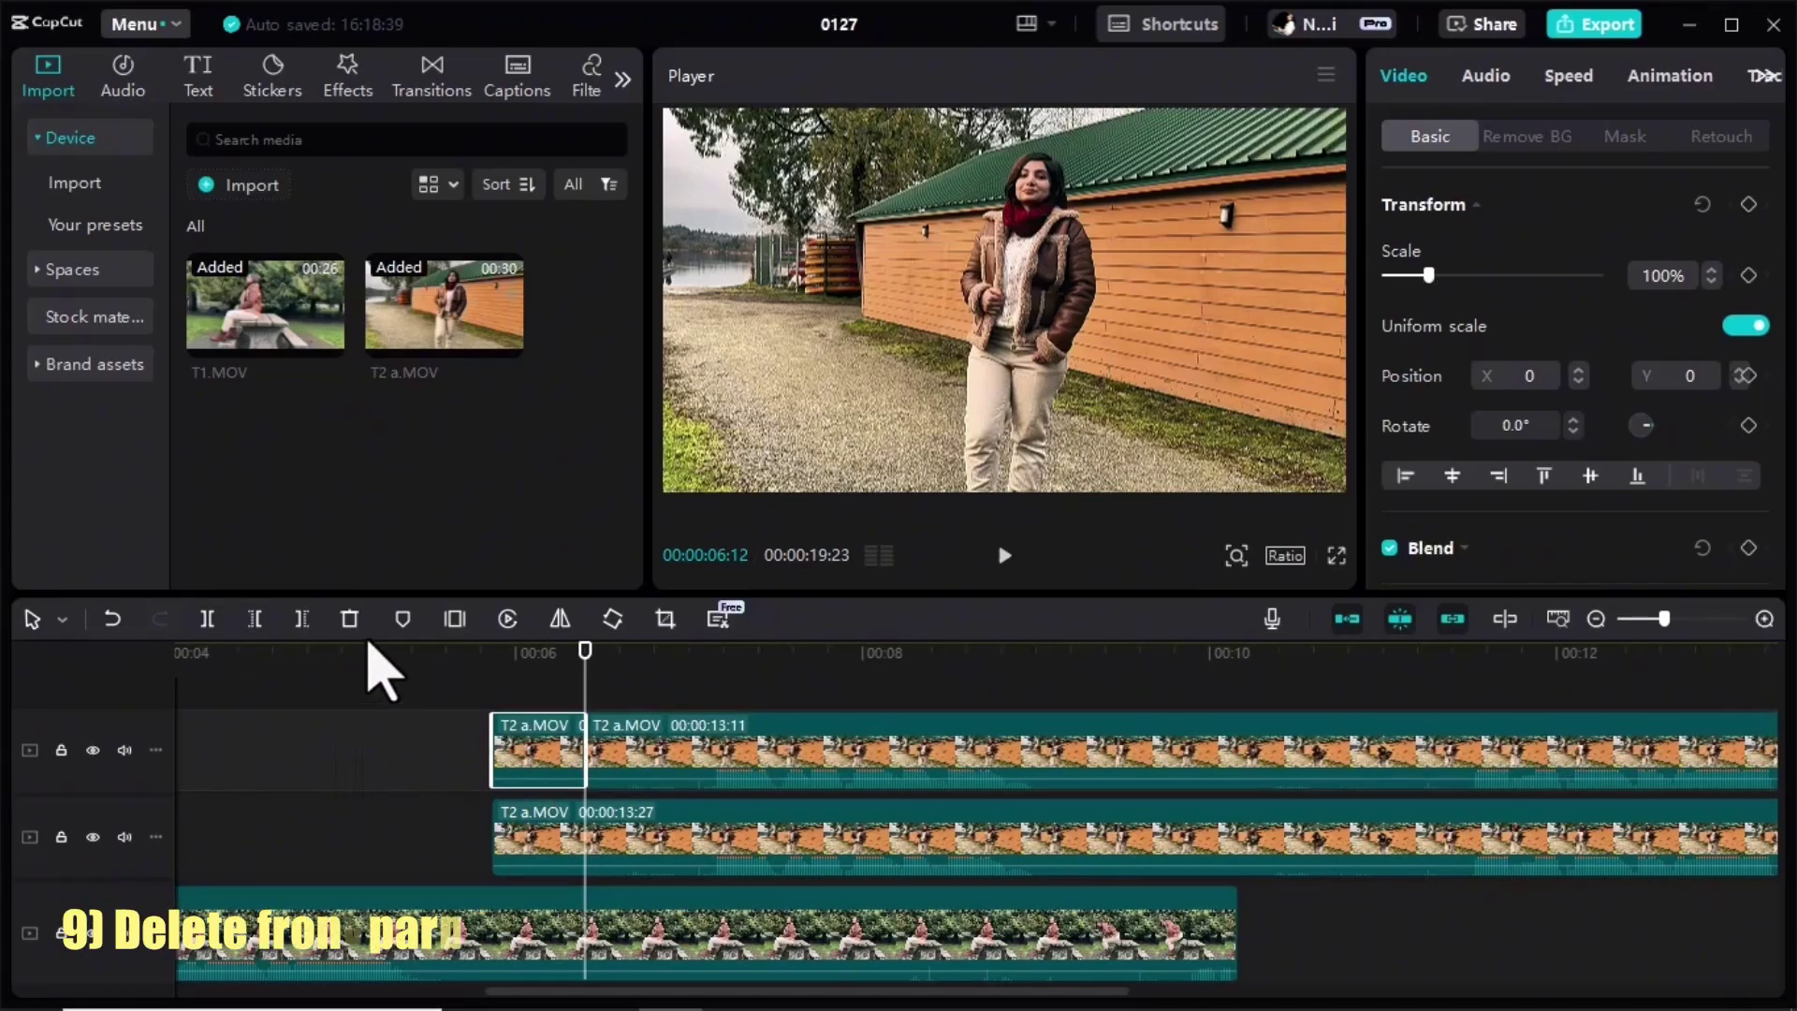
pyautogui.click(349, 618)
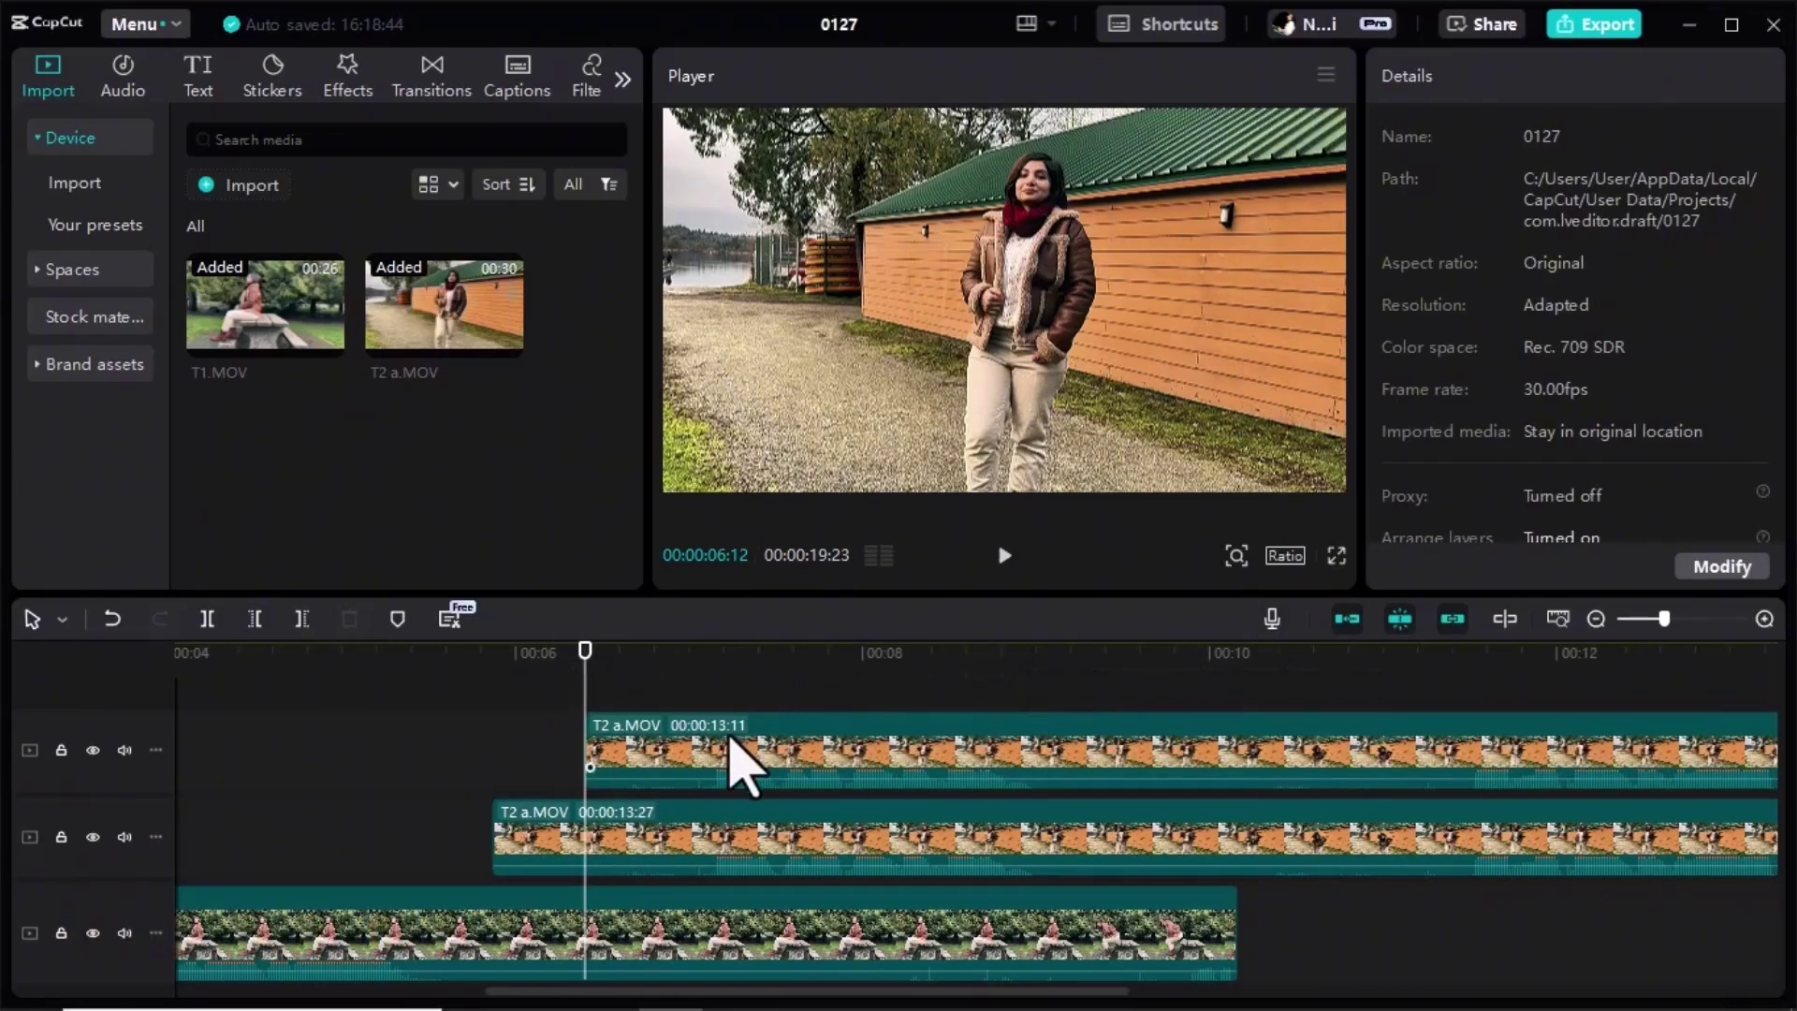
# - Play back the transition to review the handoff to the top copy
pyautogui.moveTo(580, 685); pyautogui.dragTo(437, 736)
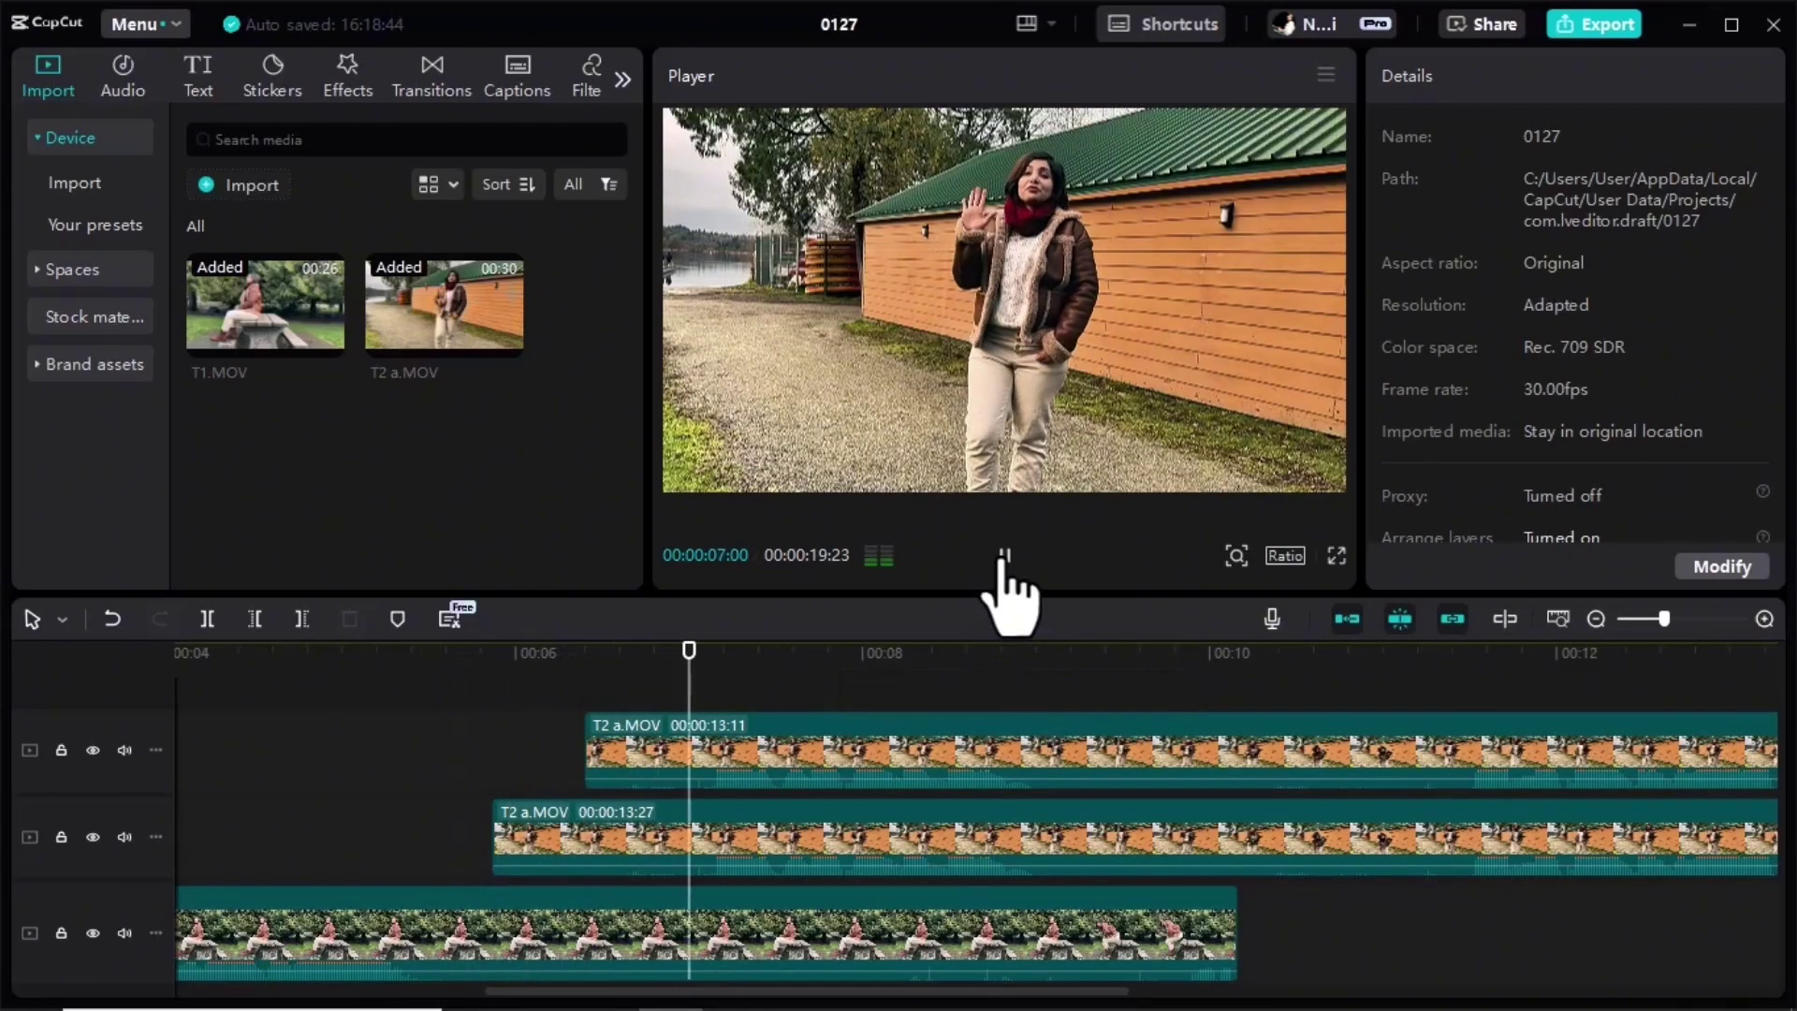
pyautogui.click(1004, 556)
pyautogui.moveTo(749, 674); pyautogui.dragTo(497, 683)
pyautogui.click(599, 855)
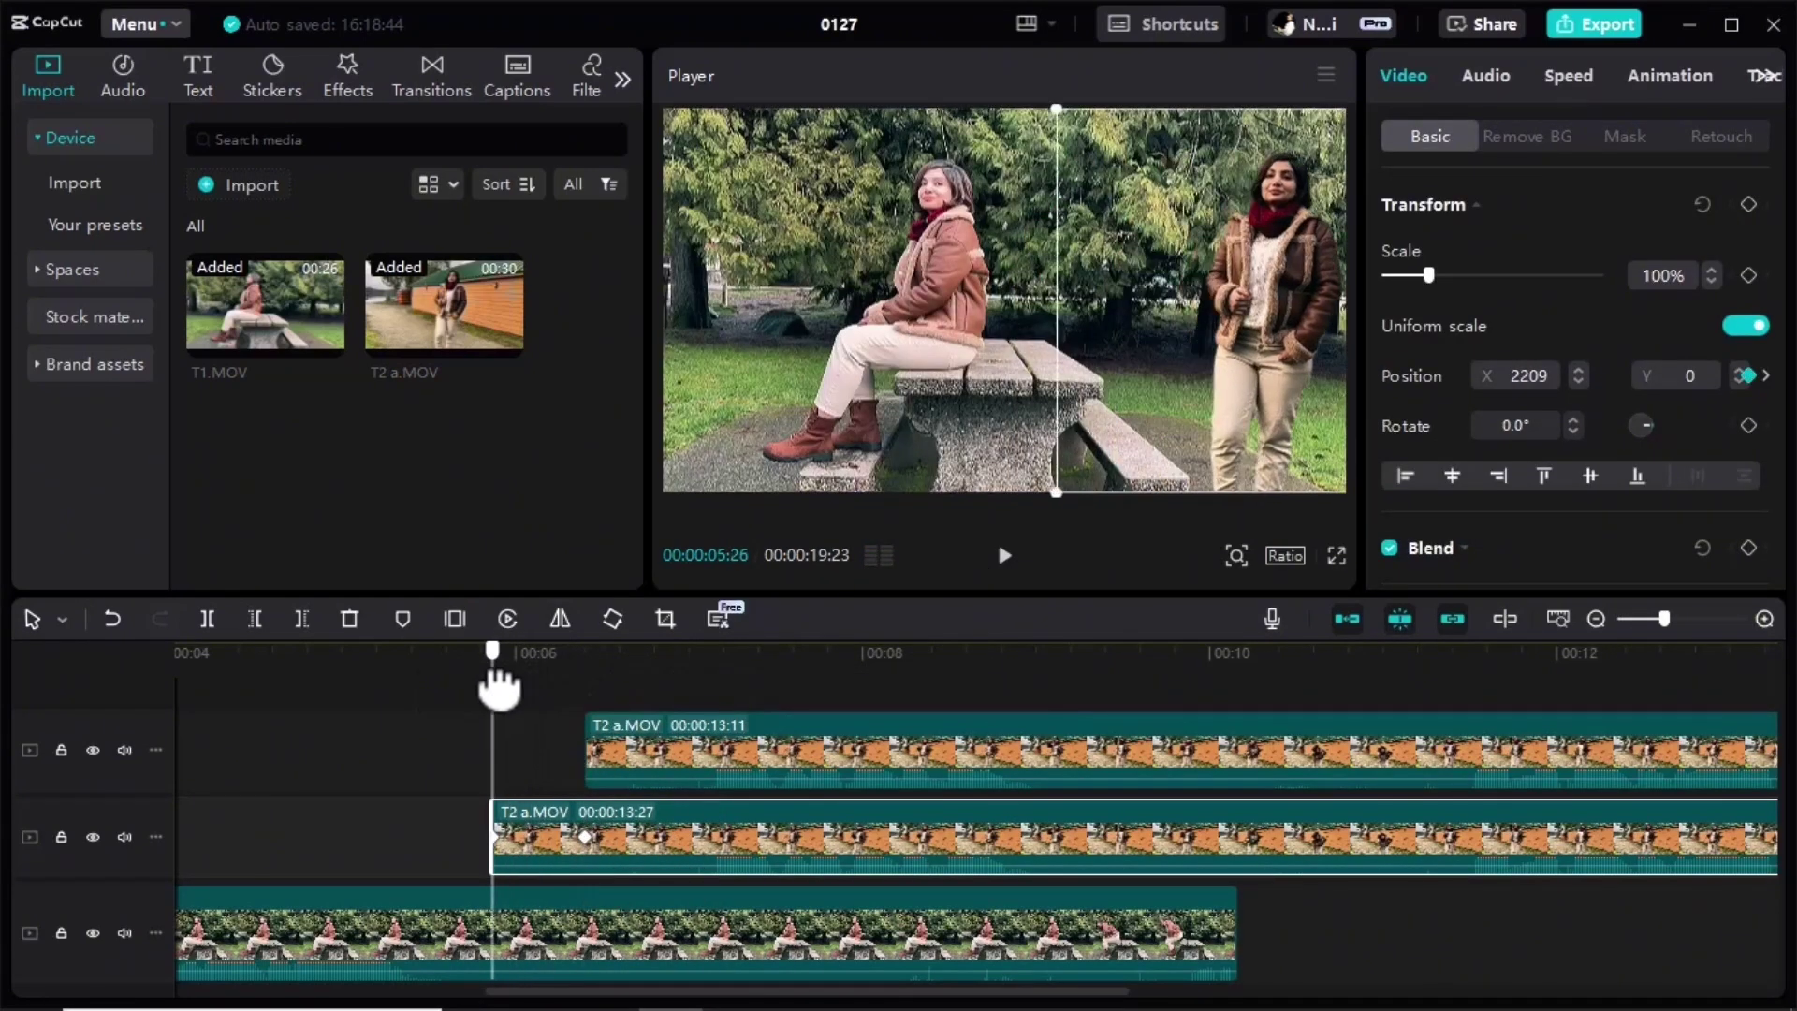
pyautogui.click(1004, 556)
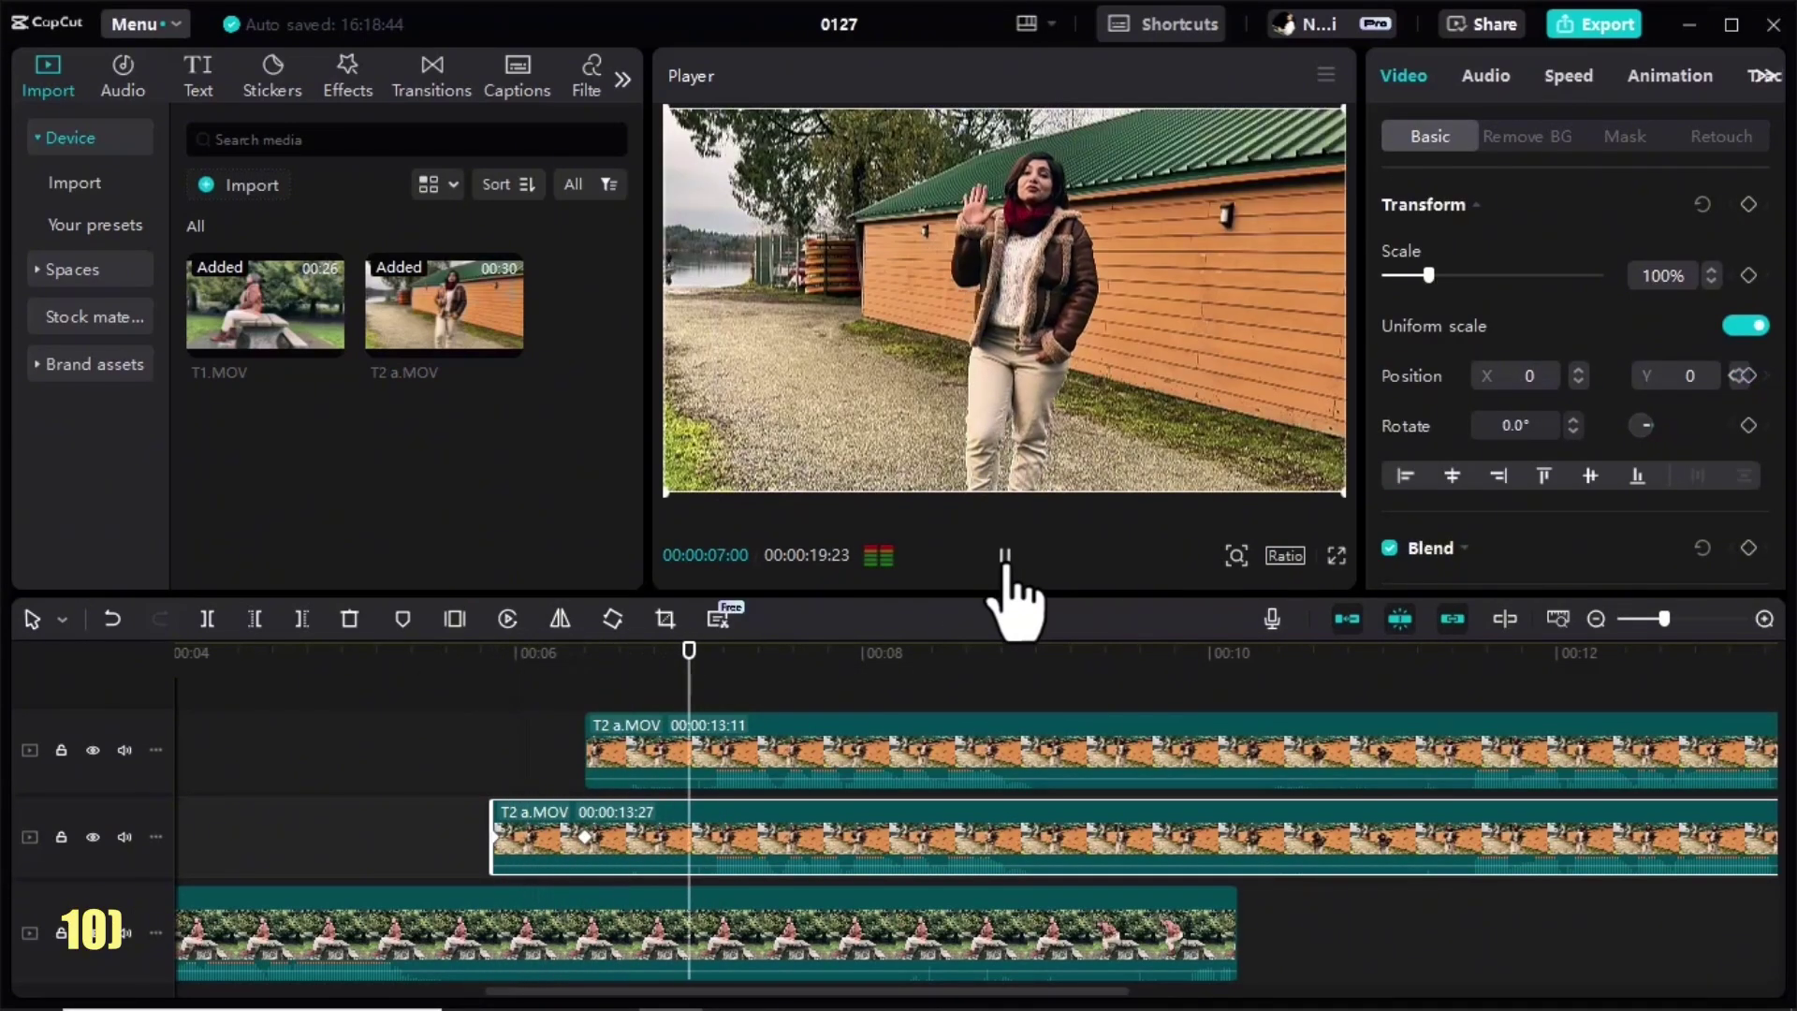
# - Export the edited transition as a video named clip1
pyautogui.click(1004, 556)
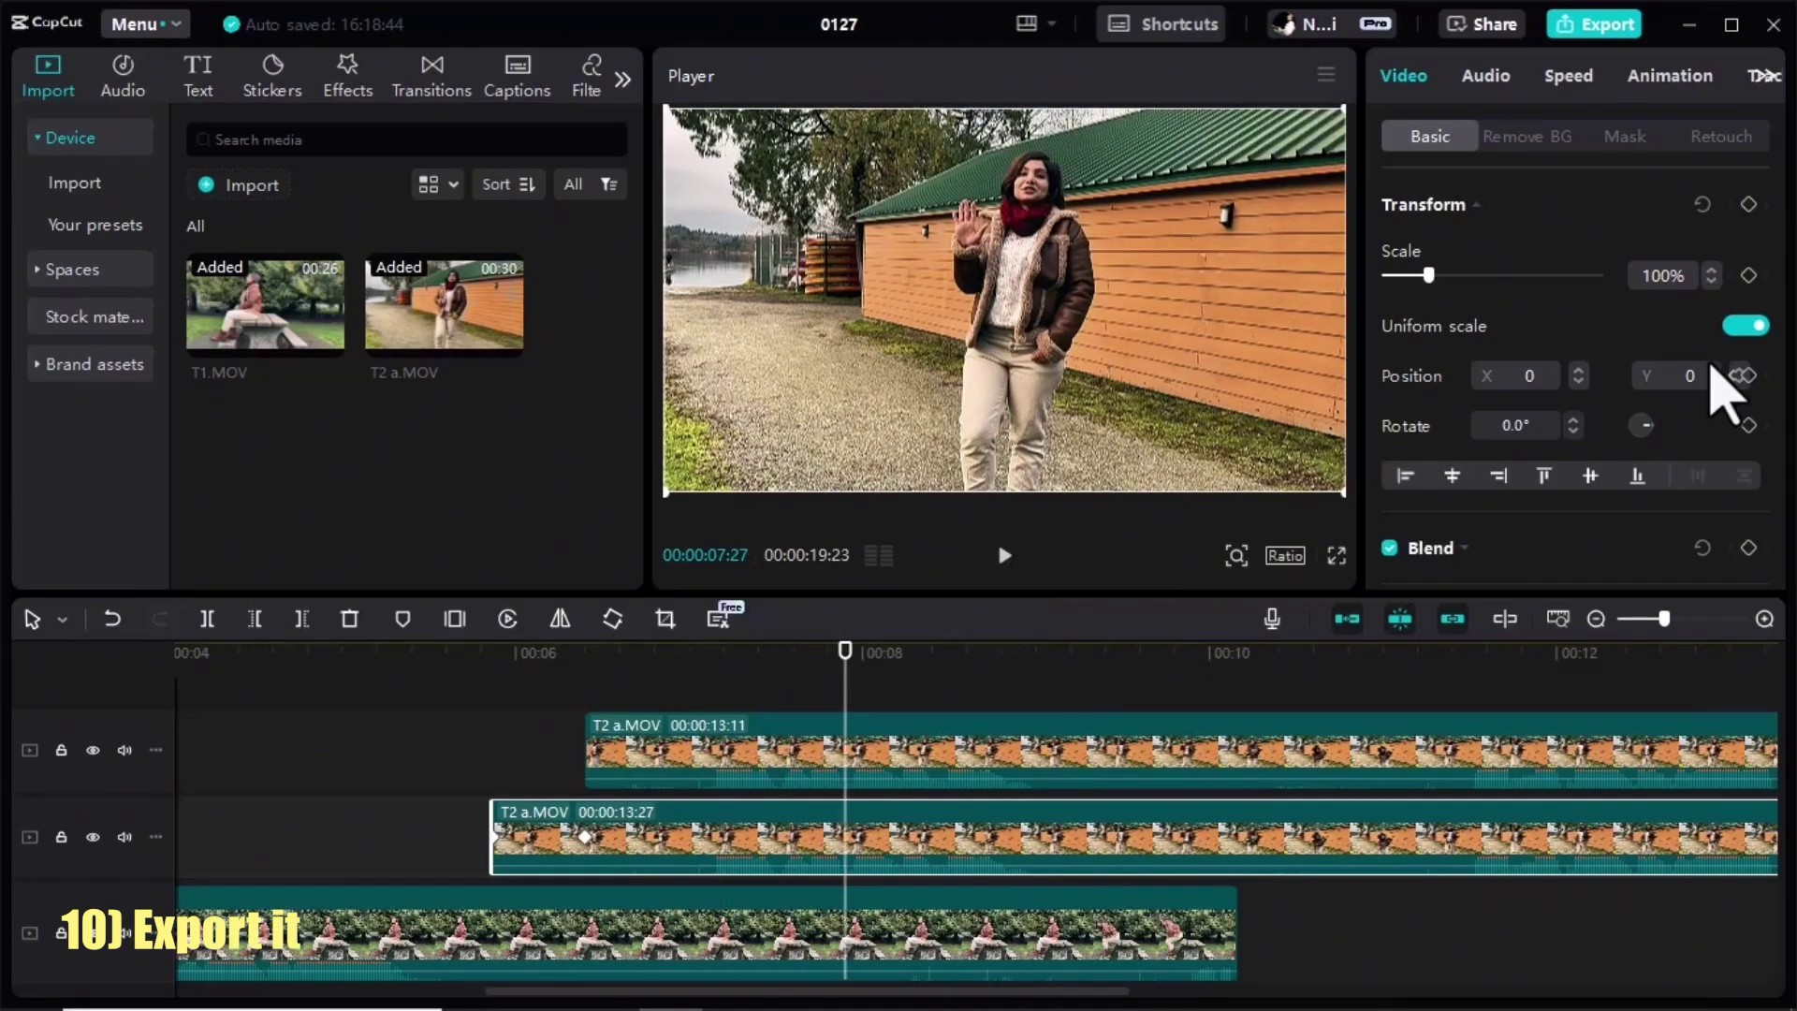
pyautogui.click(1573, 28)
pyautogui.doubleClick(1067, 152)
pyautogui.write('cli')
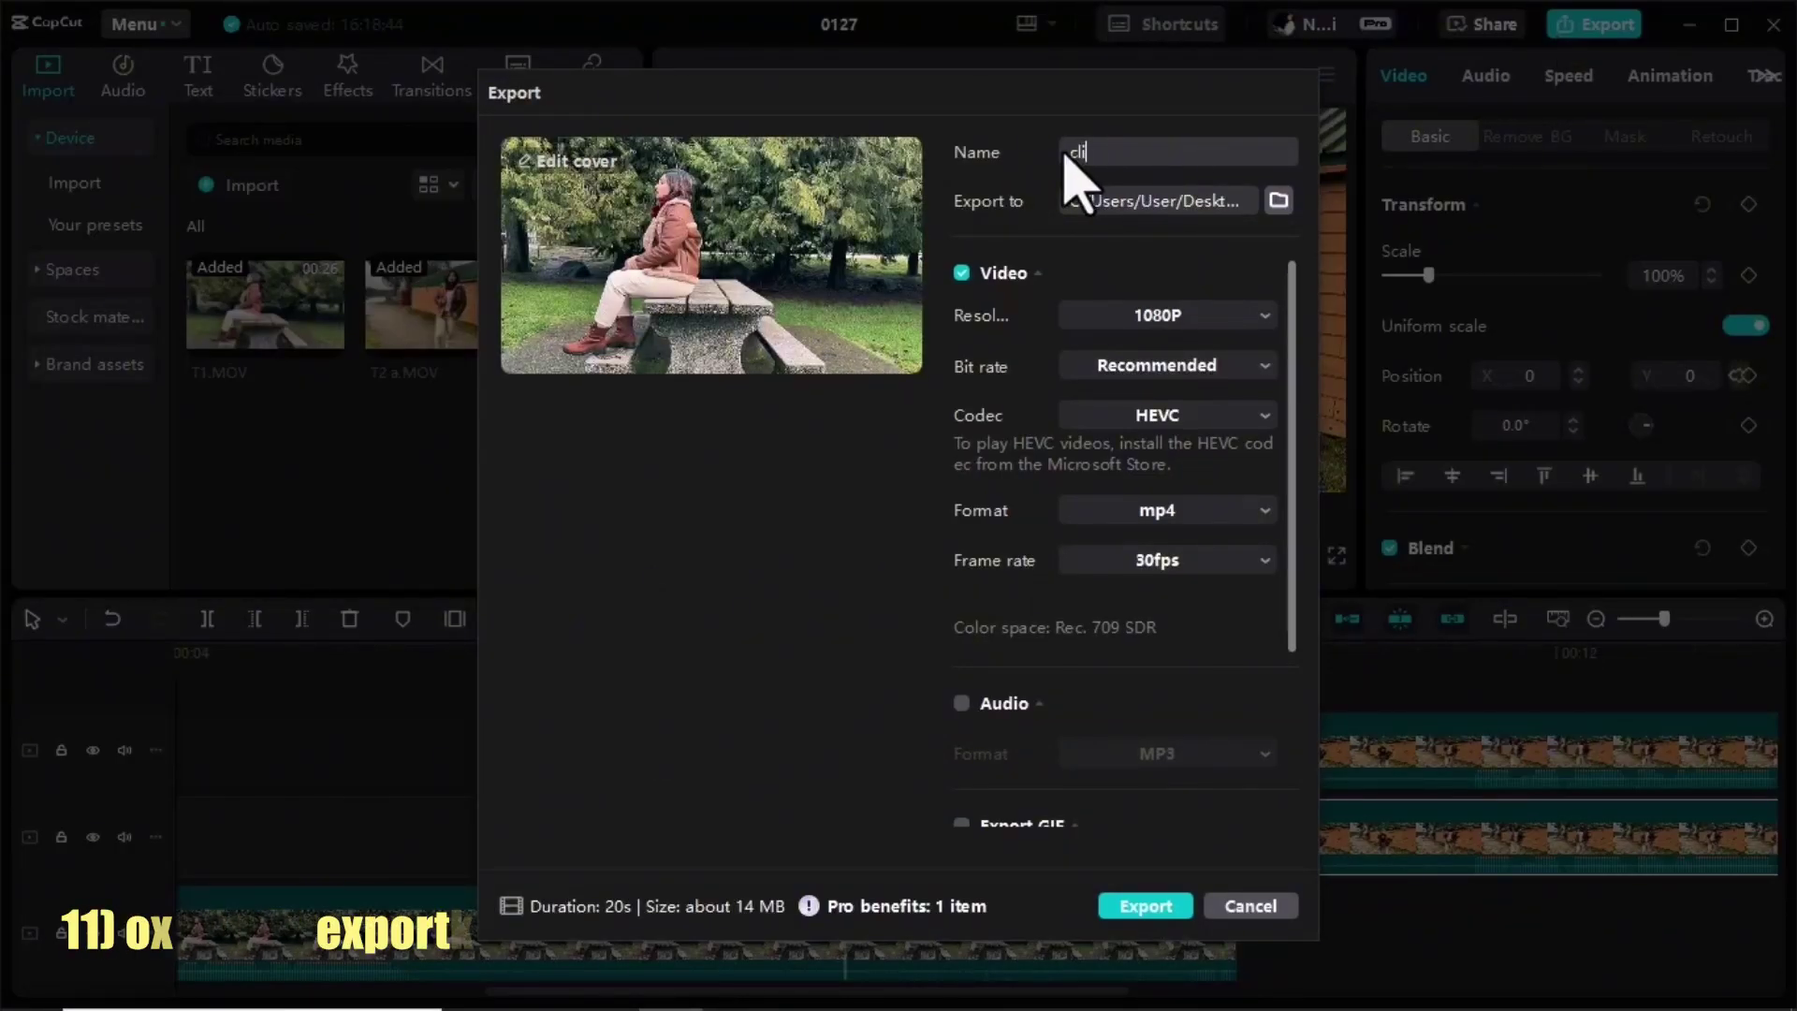
pyautogui.write('p1')
pyautogui.click(1146, 905)
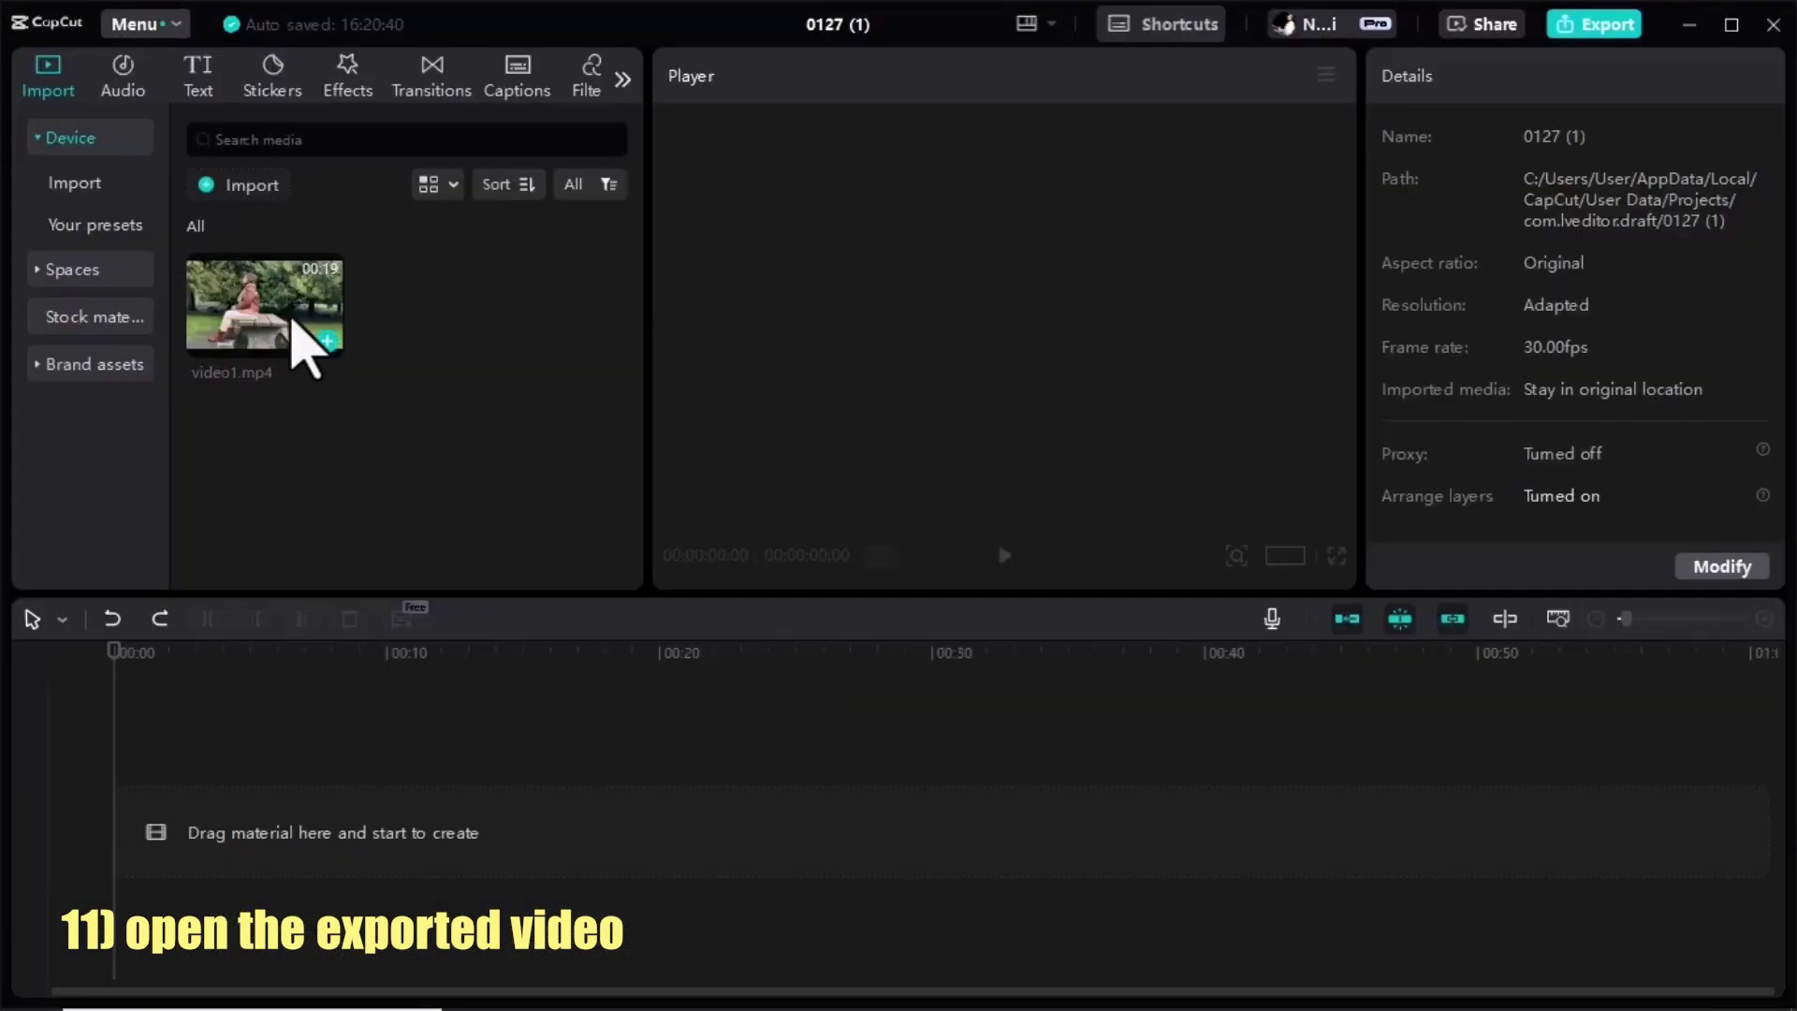
# - Add the exported video to the timeline, split it at 00:03:23 and 00:05:11, and select the middle piece
pyautogui.moveTo(309, 351); pyautogui.dragTo(252, 847)
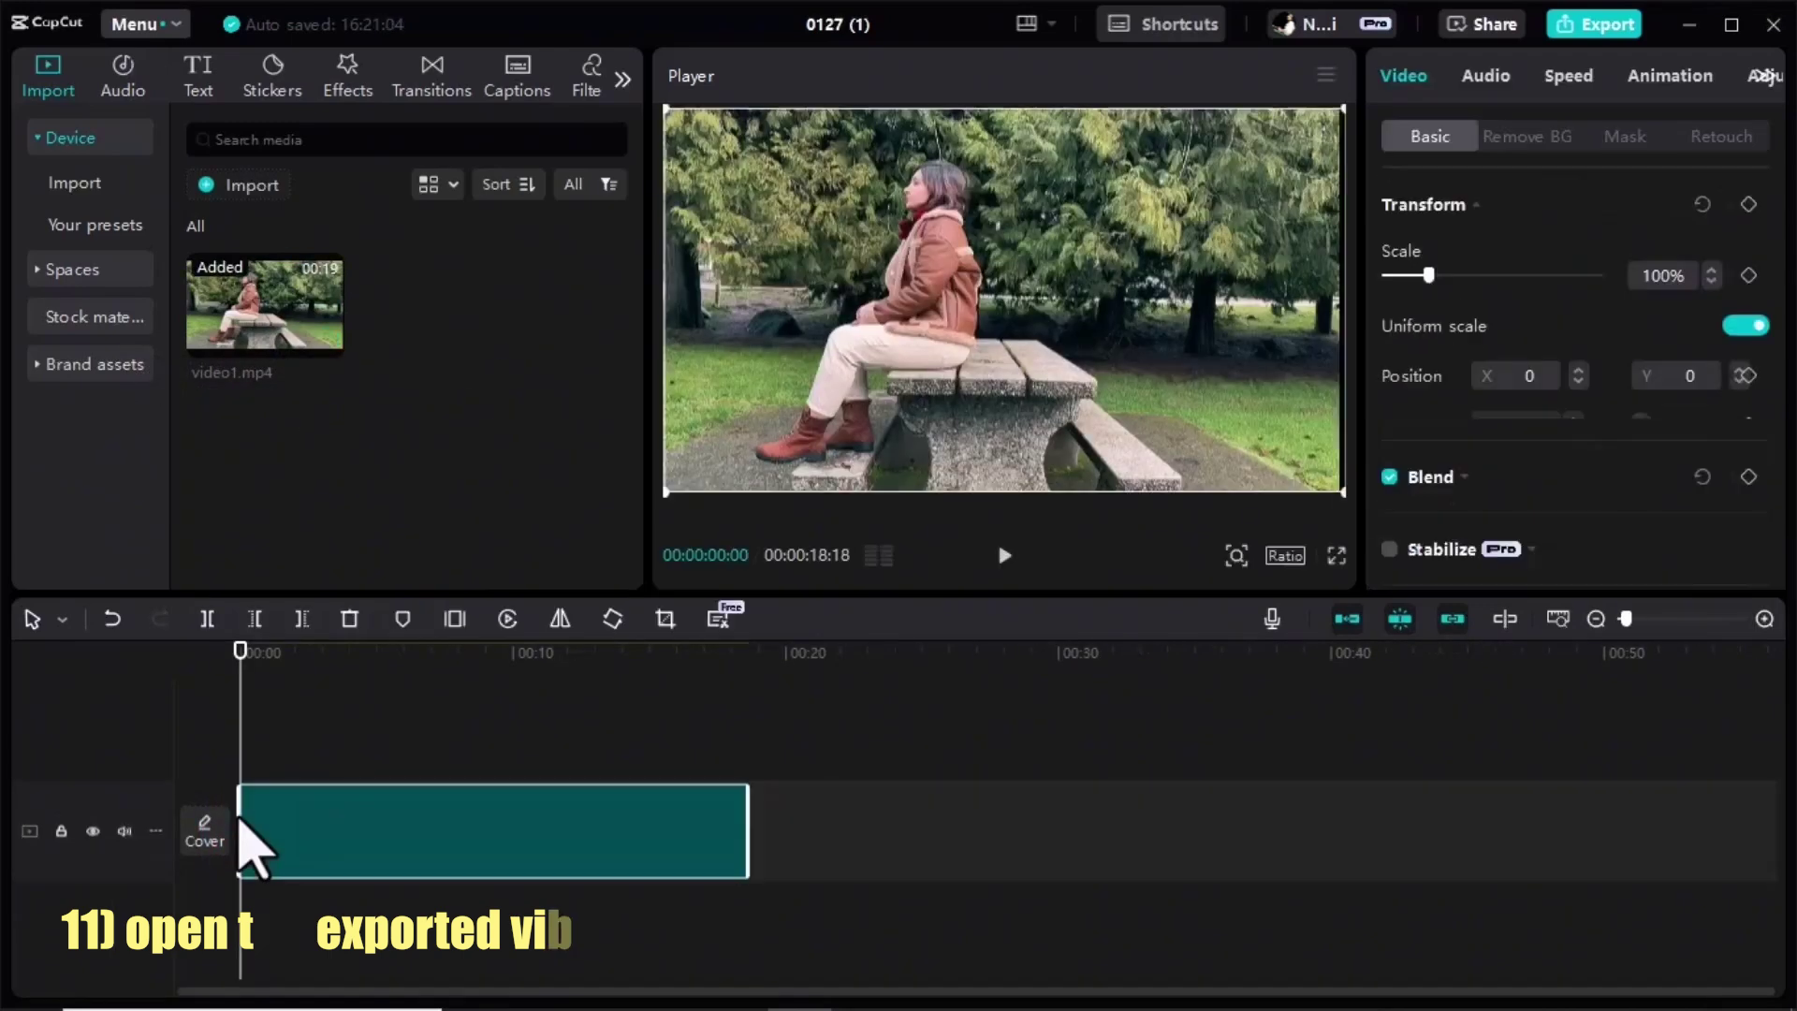
pyautogui.moveTo(240, 676); pyautogui.dragTo(307, 711)
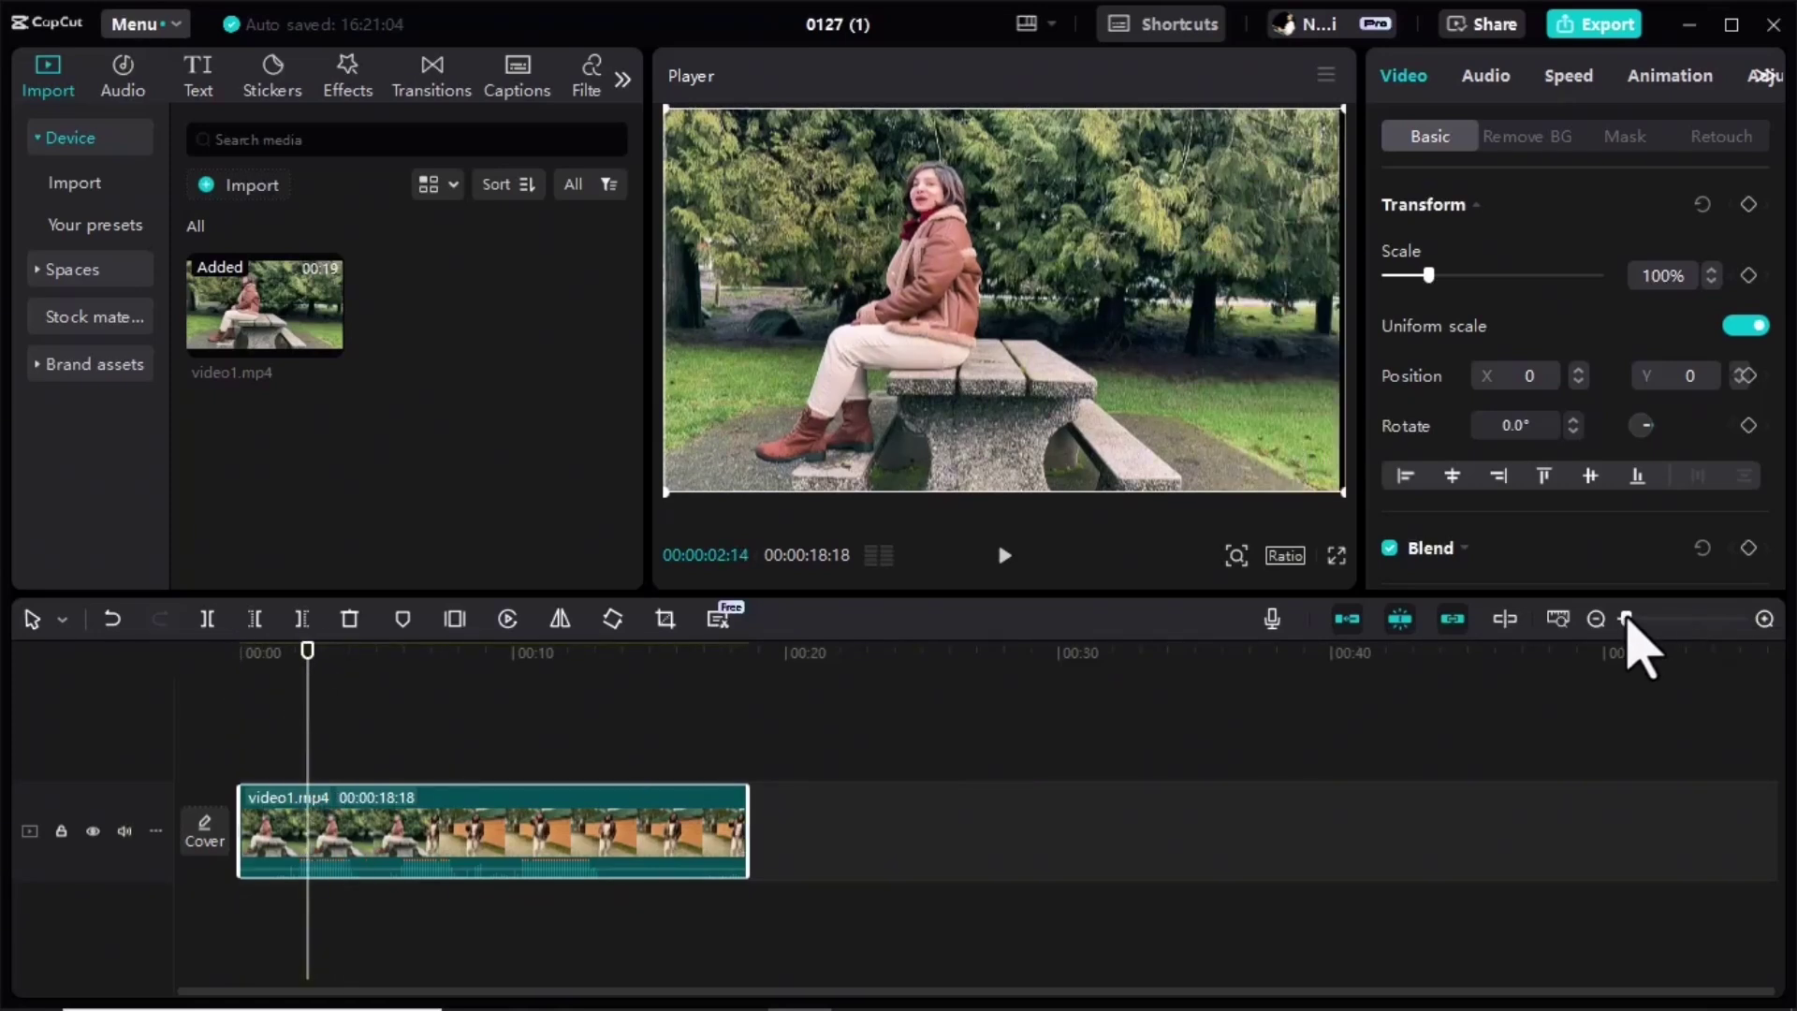
pyautogui.moveTo(1626, 620); pyautogui.dragTo(1637, 619)
pyautogui.moveTo(371, 674); pyautogui.dragTo(438, 674)
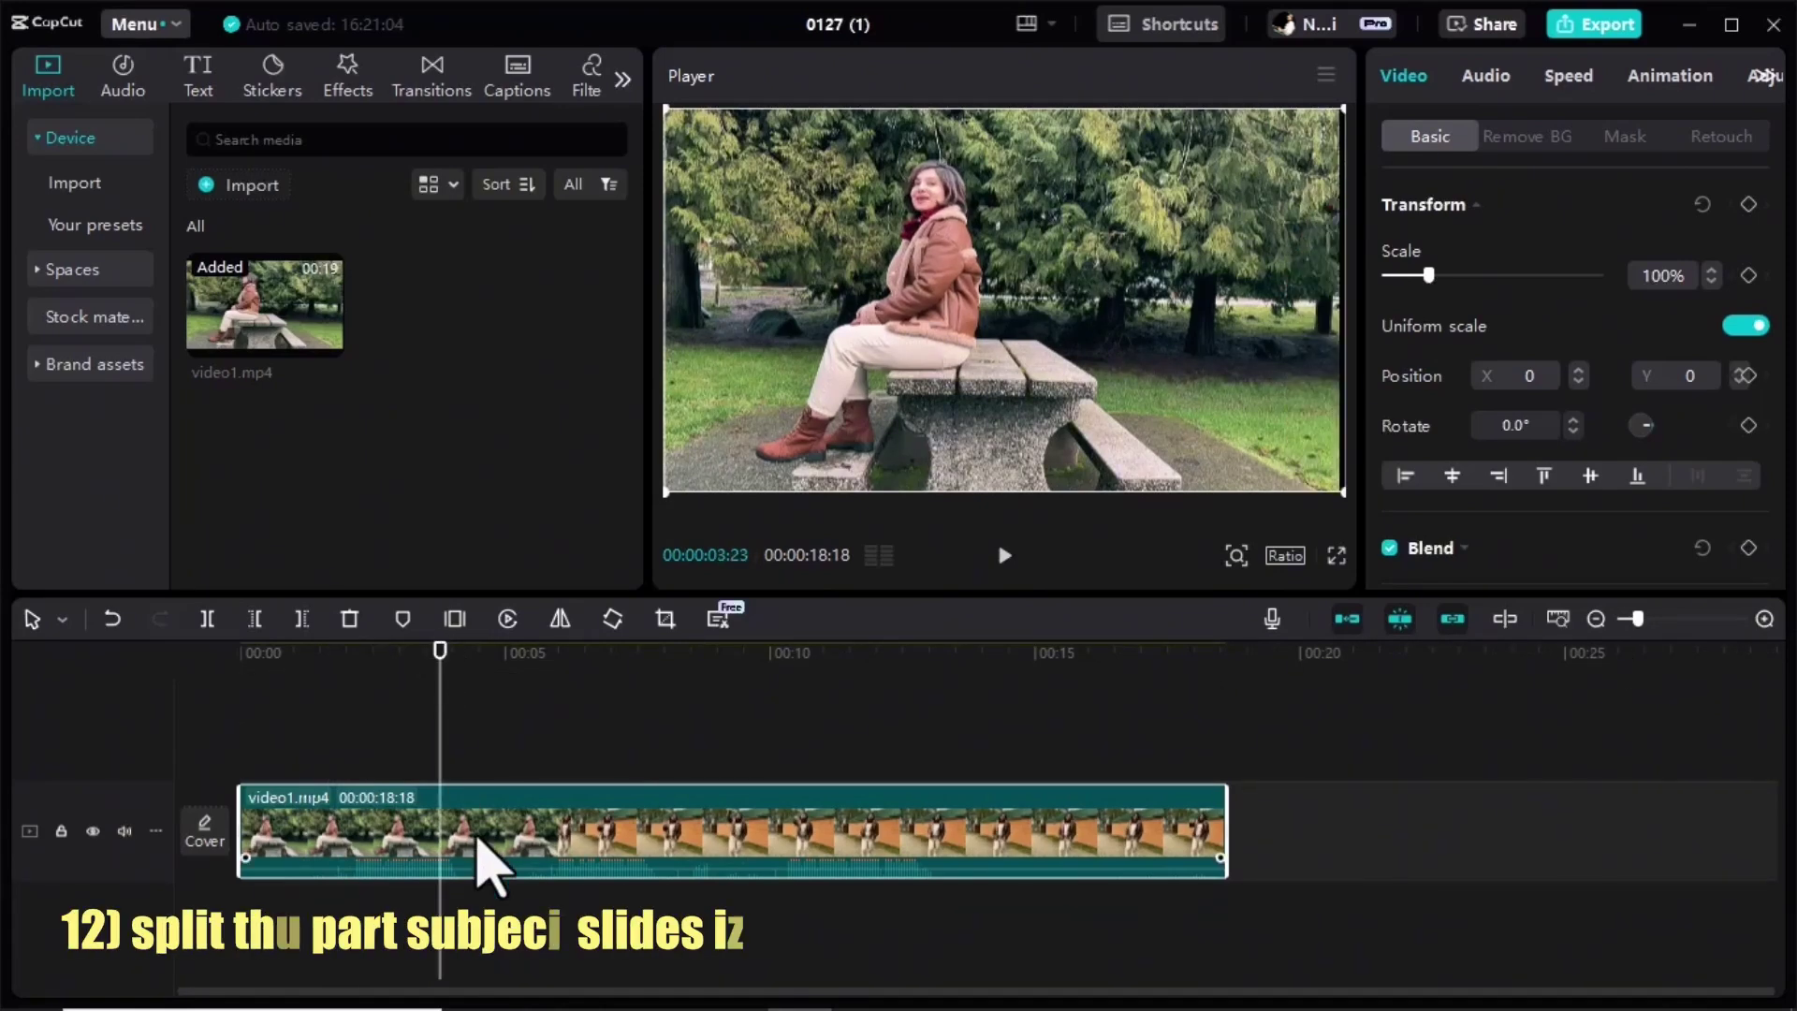
pyautogui.click(208, 619)
pyautogui.moveTo(450, 674); pyautogui.dragTo(524, 726)
pyautogui.hotkey('ctrl', 'b')
pyautogui.click(493, 863)
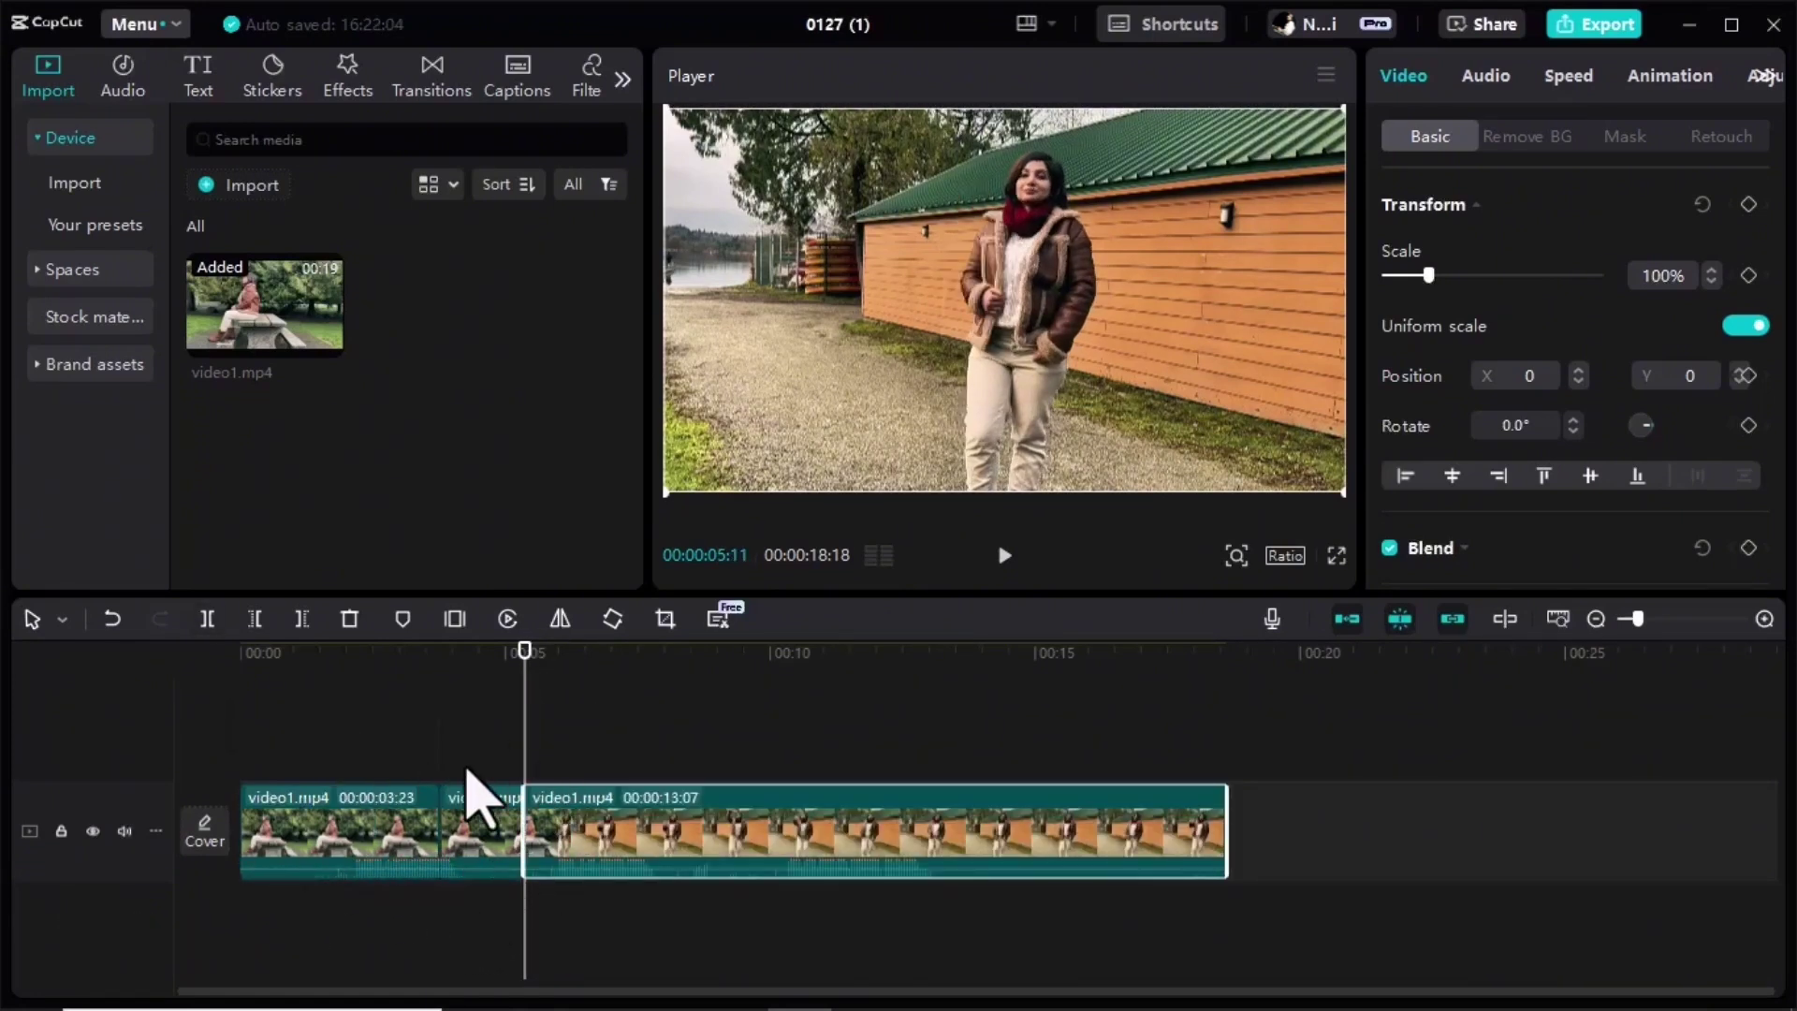
pyautogui.click(471, 830)
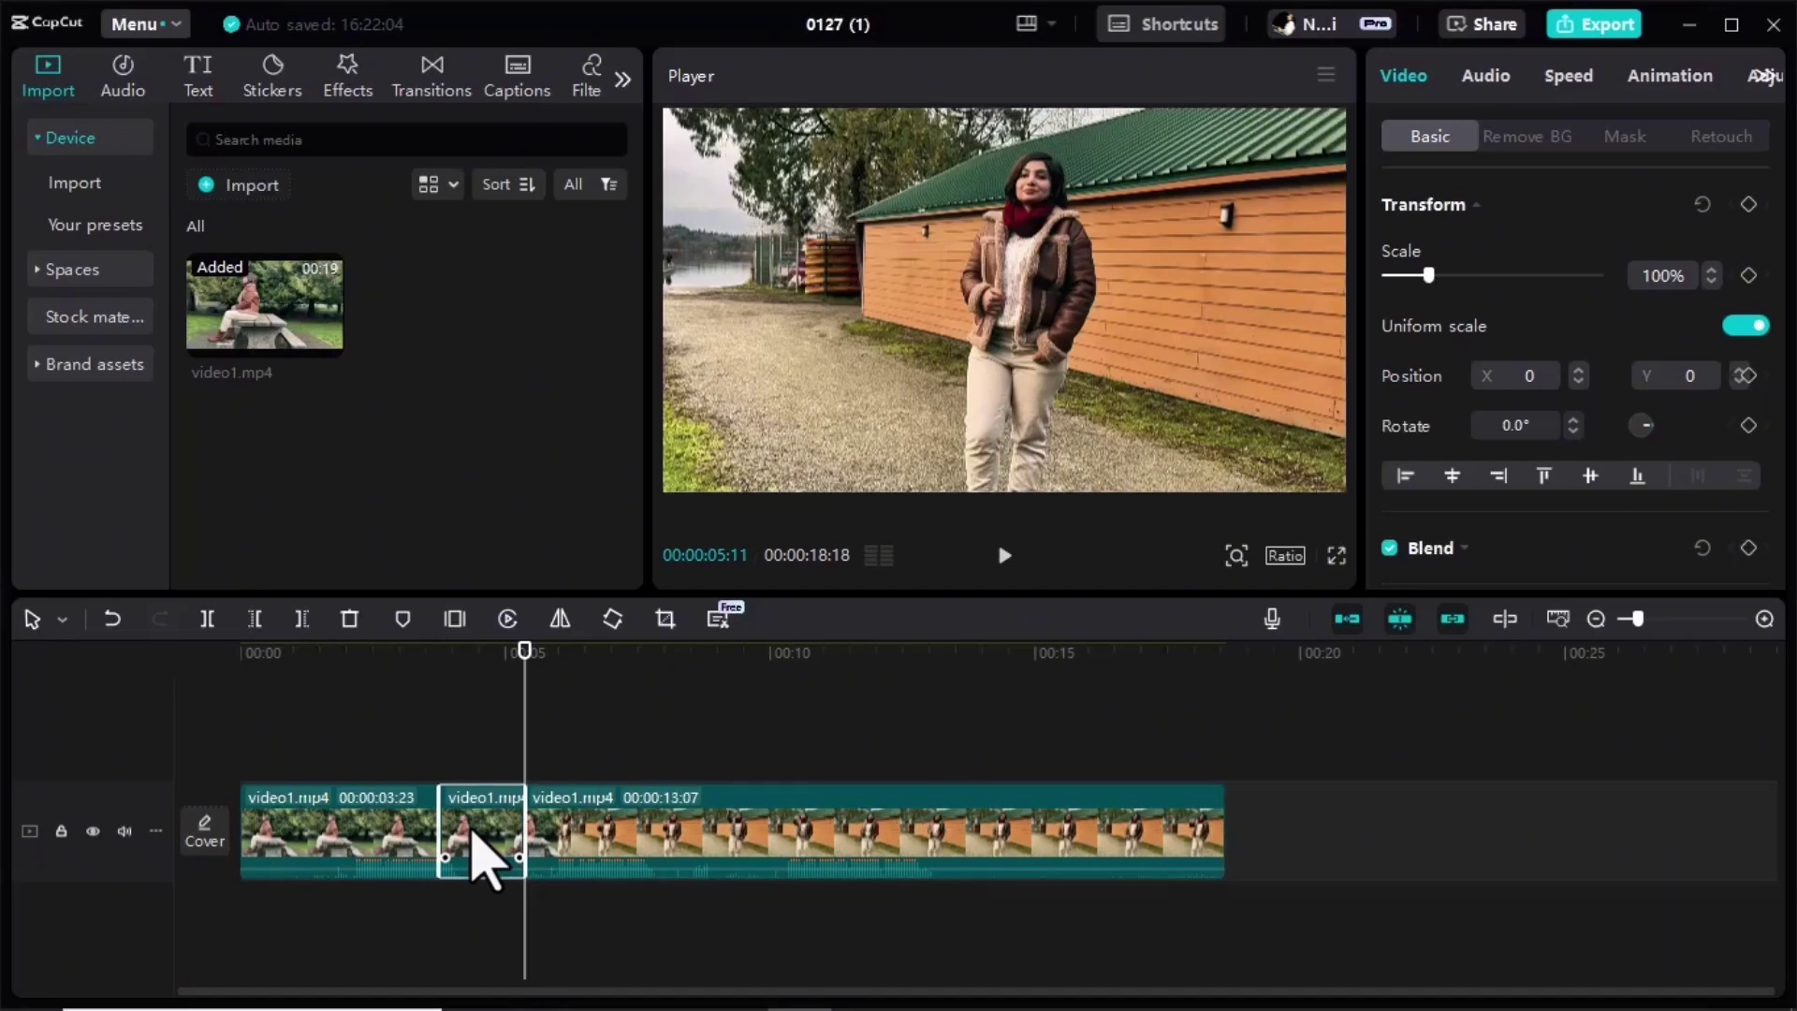
# - Enable Motion blur on the middle clip with Blur 100, Blend 85 and speed 6 times
pyautogui.scroll(-10, 1577, 314)
pyautogui.scroll(-5, 1581, 319)
pyautogui.click(1389, 515)
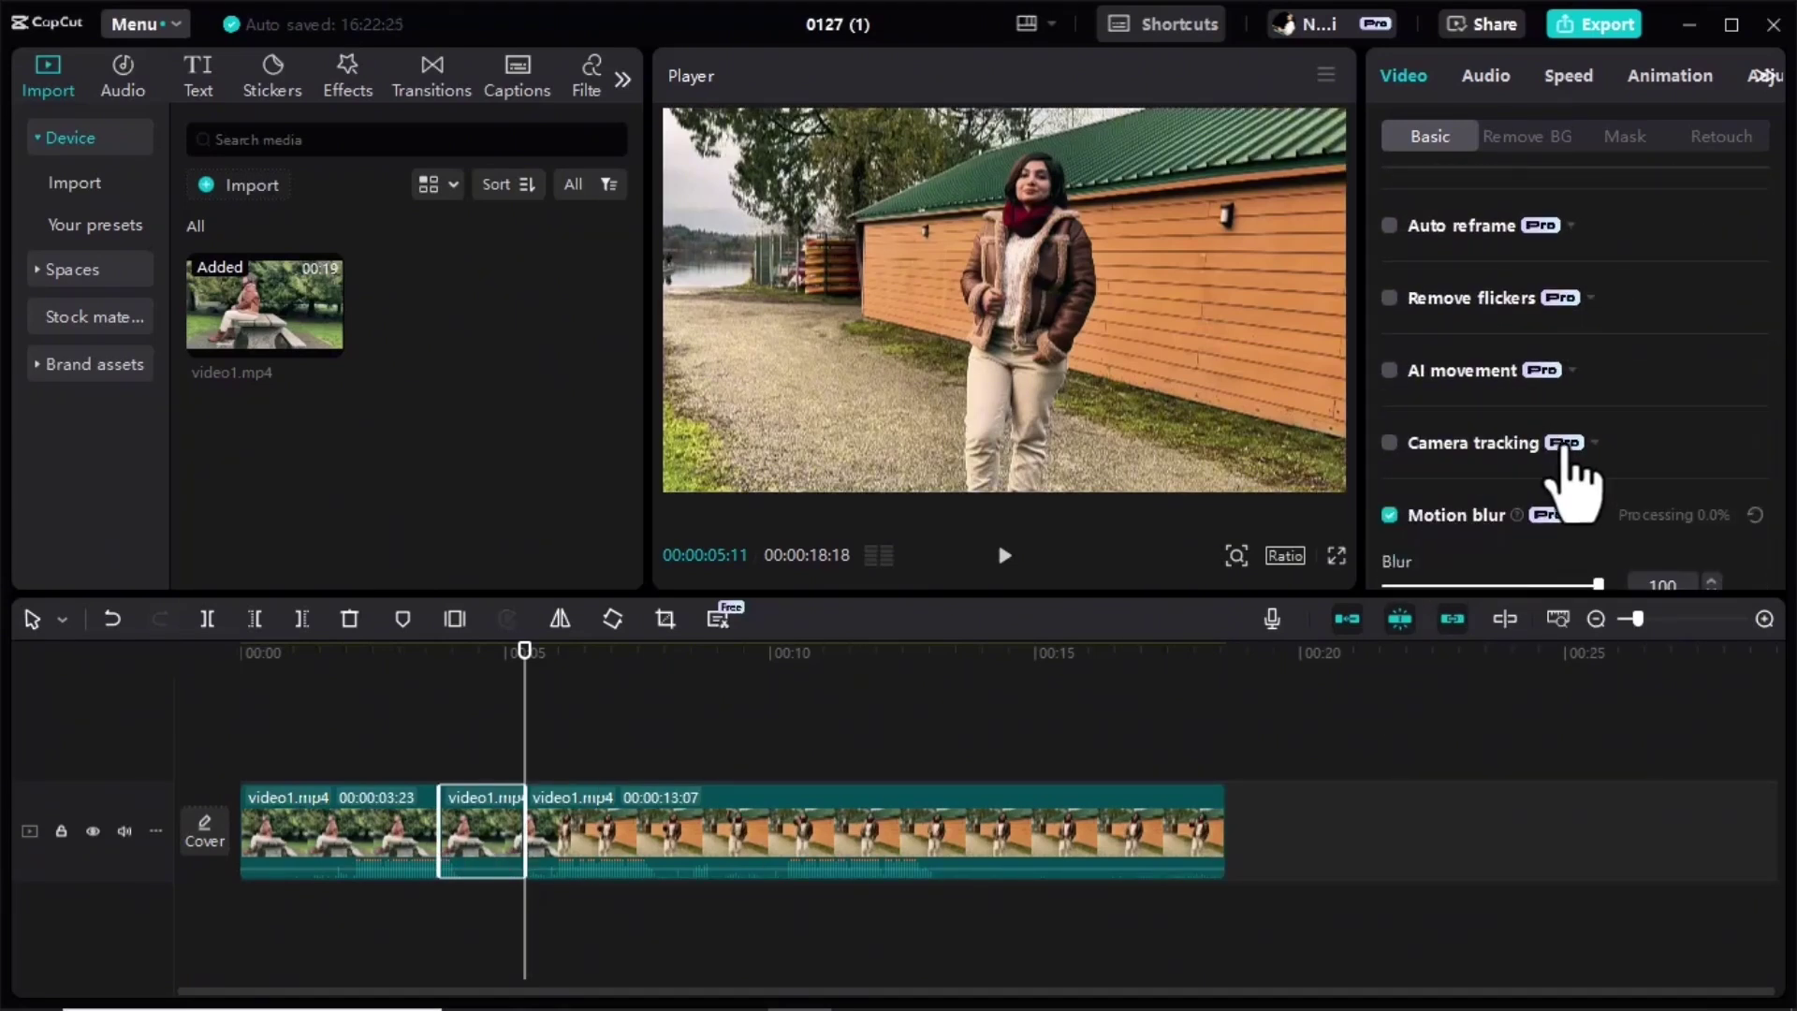
pyautogui.scroll(-3, 1558, 398)
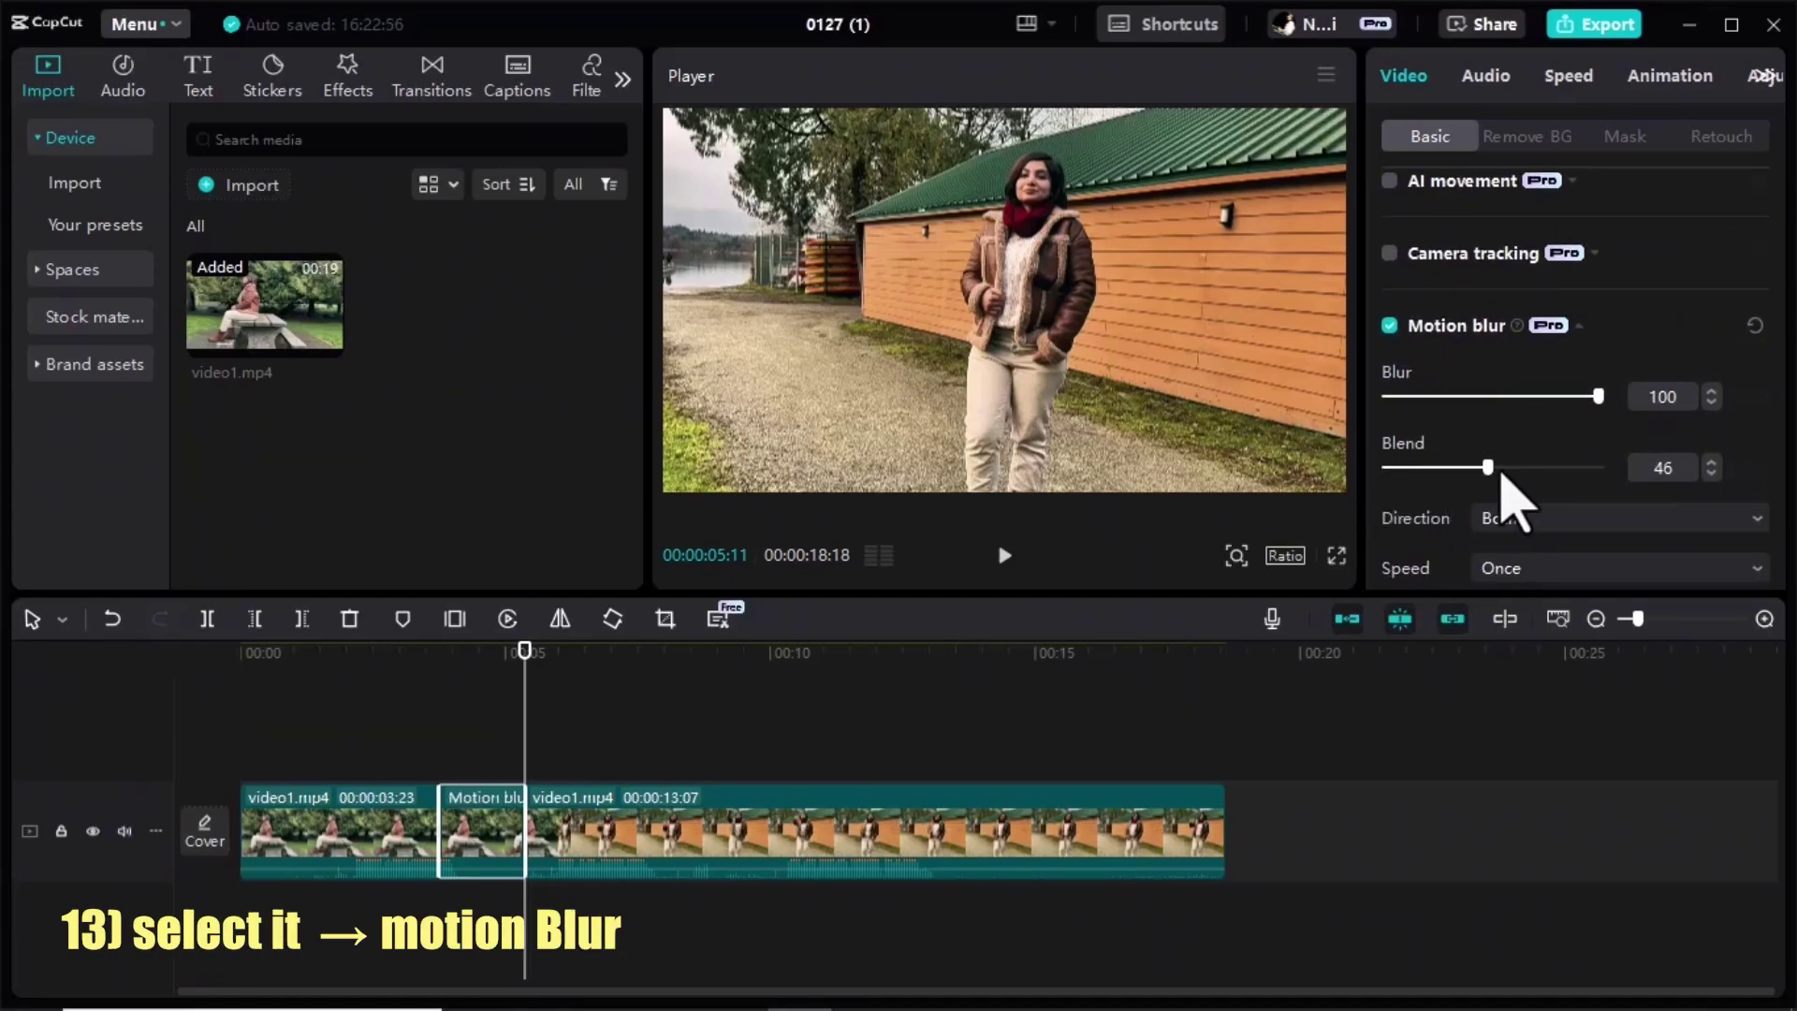
pyautogui.click(1566, 467)
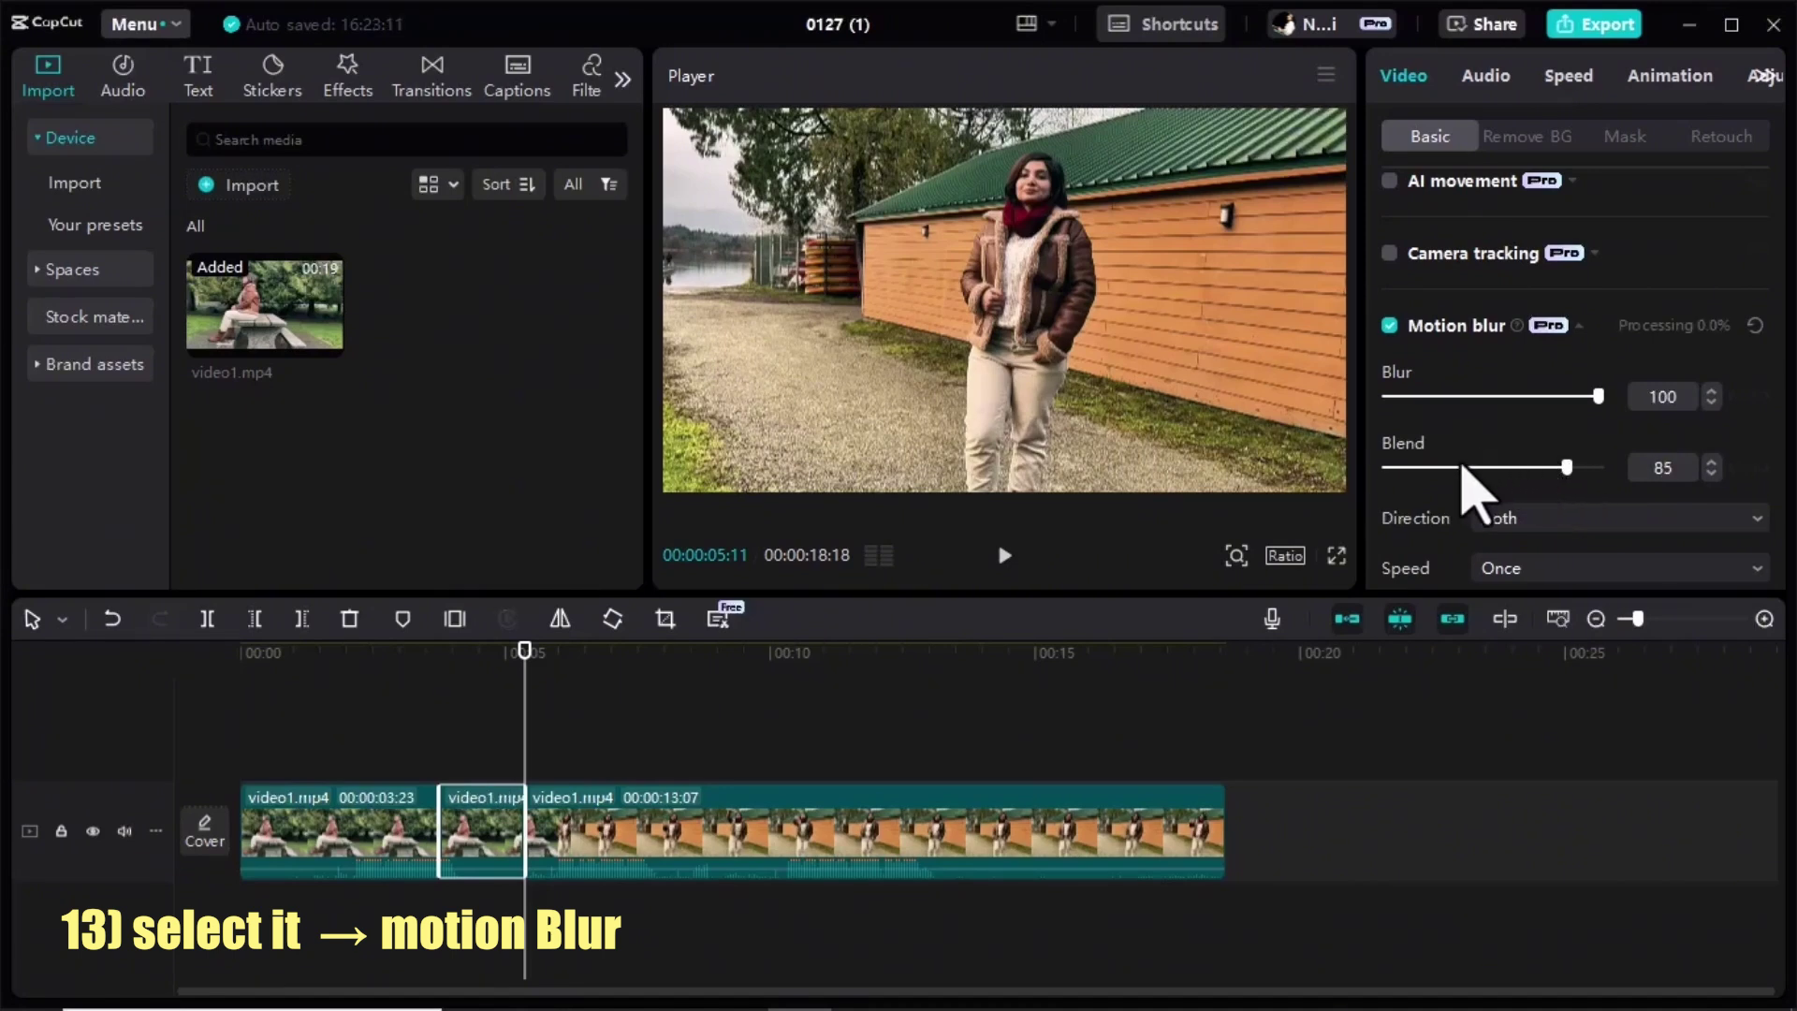
pyautogui.scroll(-2, 1465, 472)
pyautogui.click(1639, 466)
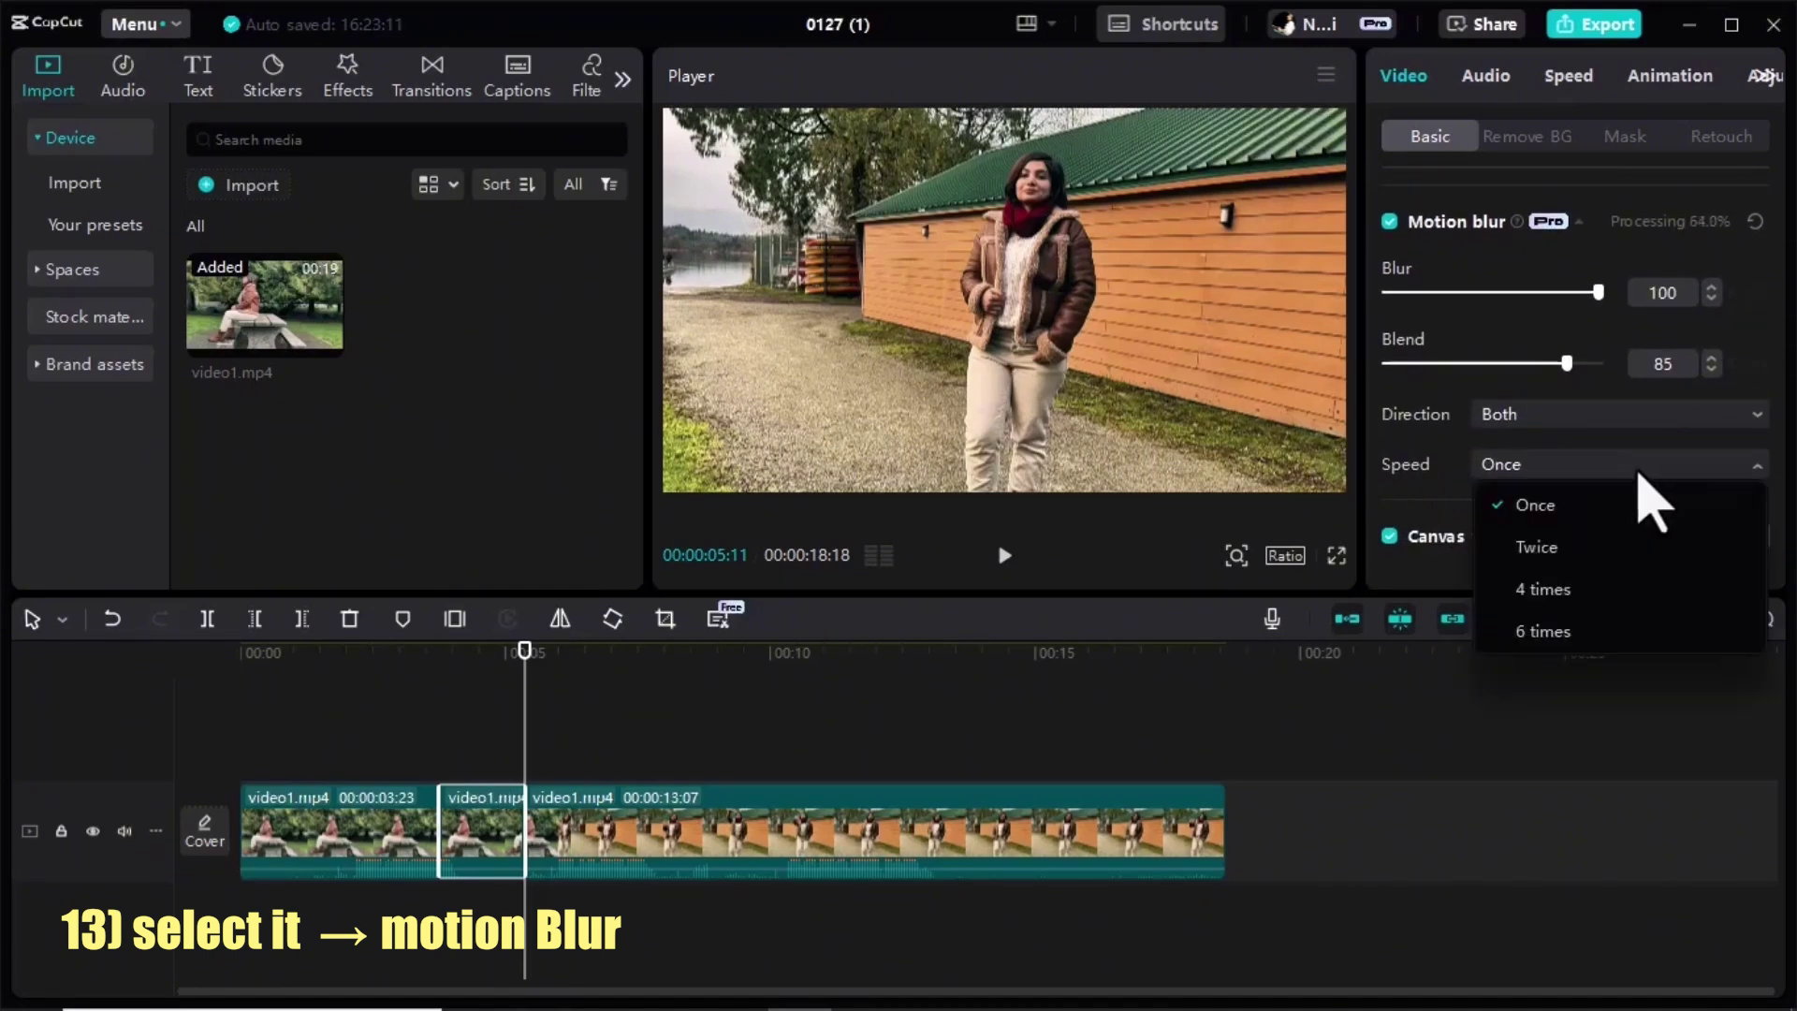
pyautogui.click(1570, 631)
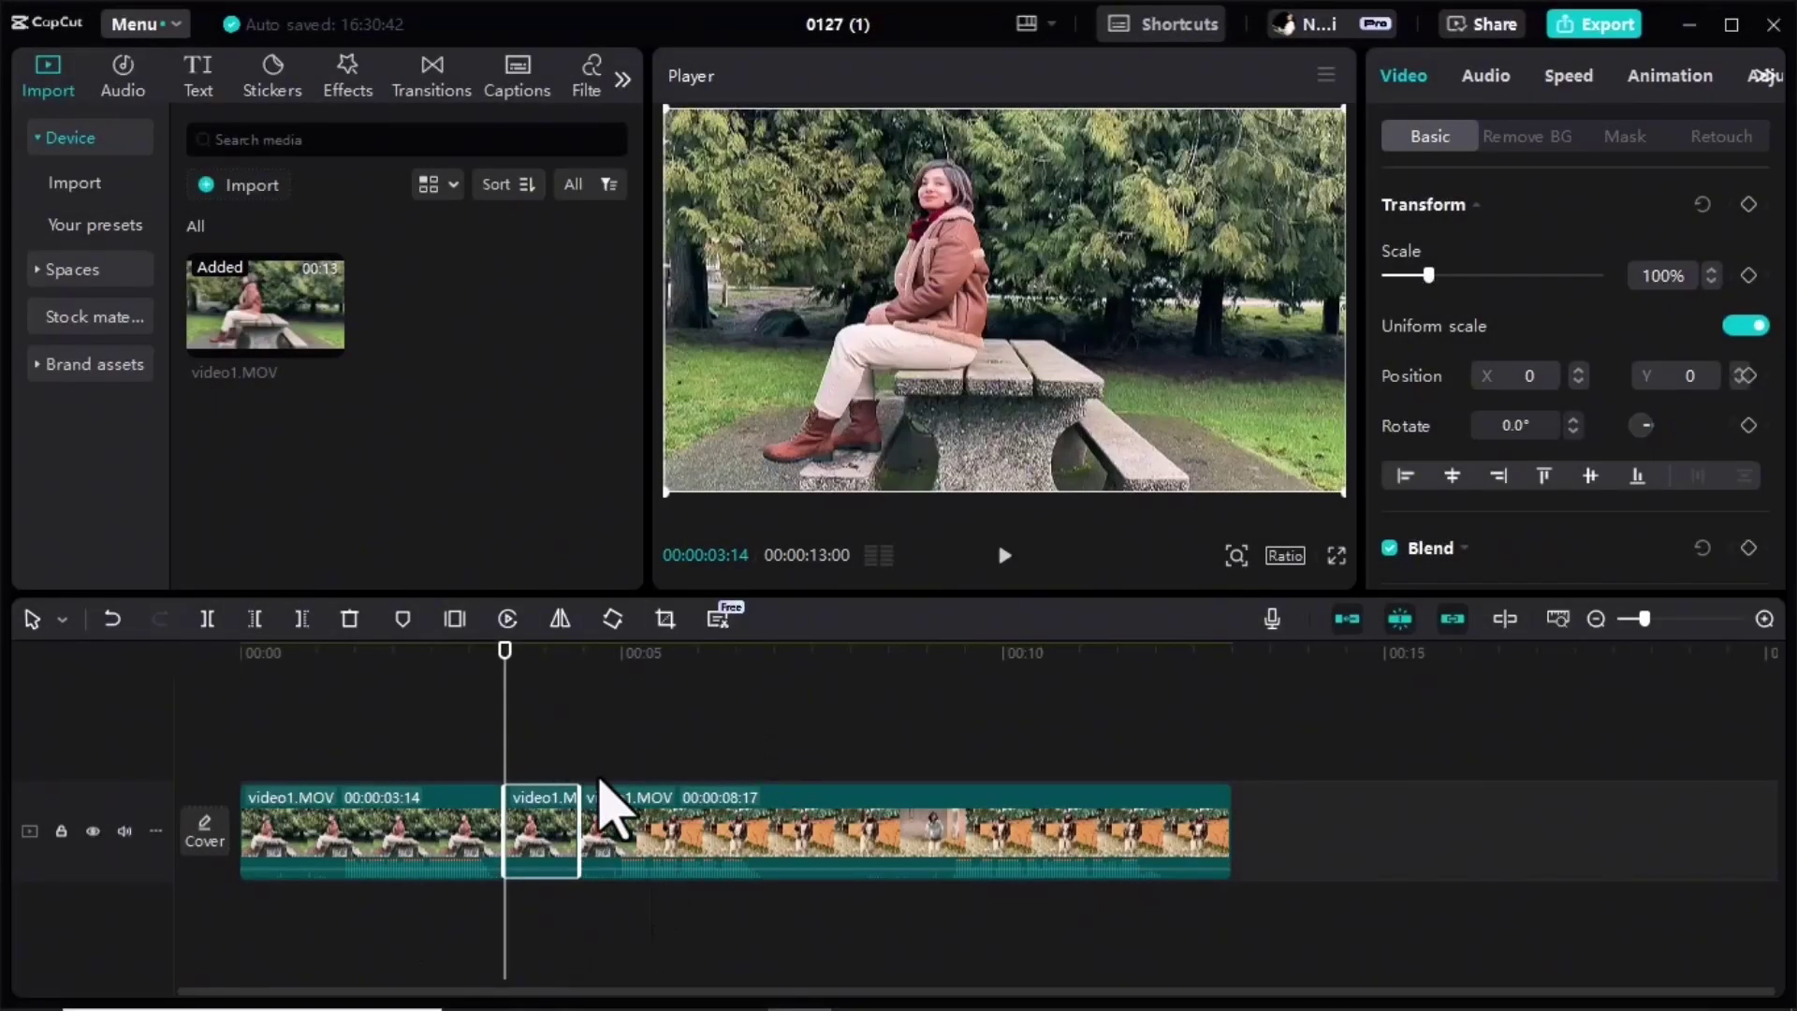
# - Apply the Flash in speed curve to the middle clip
pyautogui.click(1572, 86)
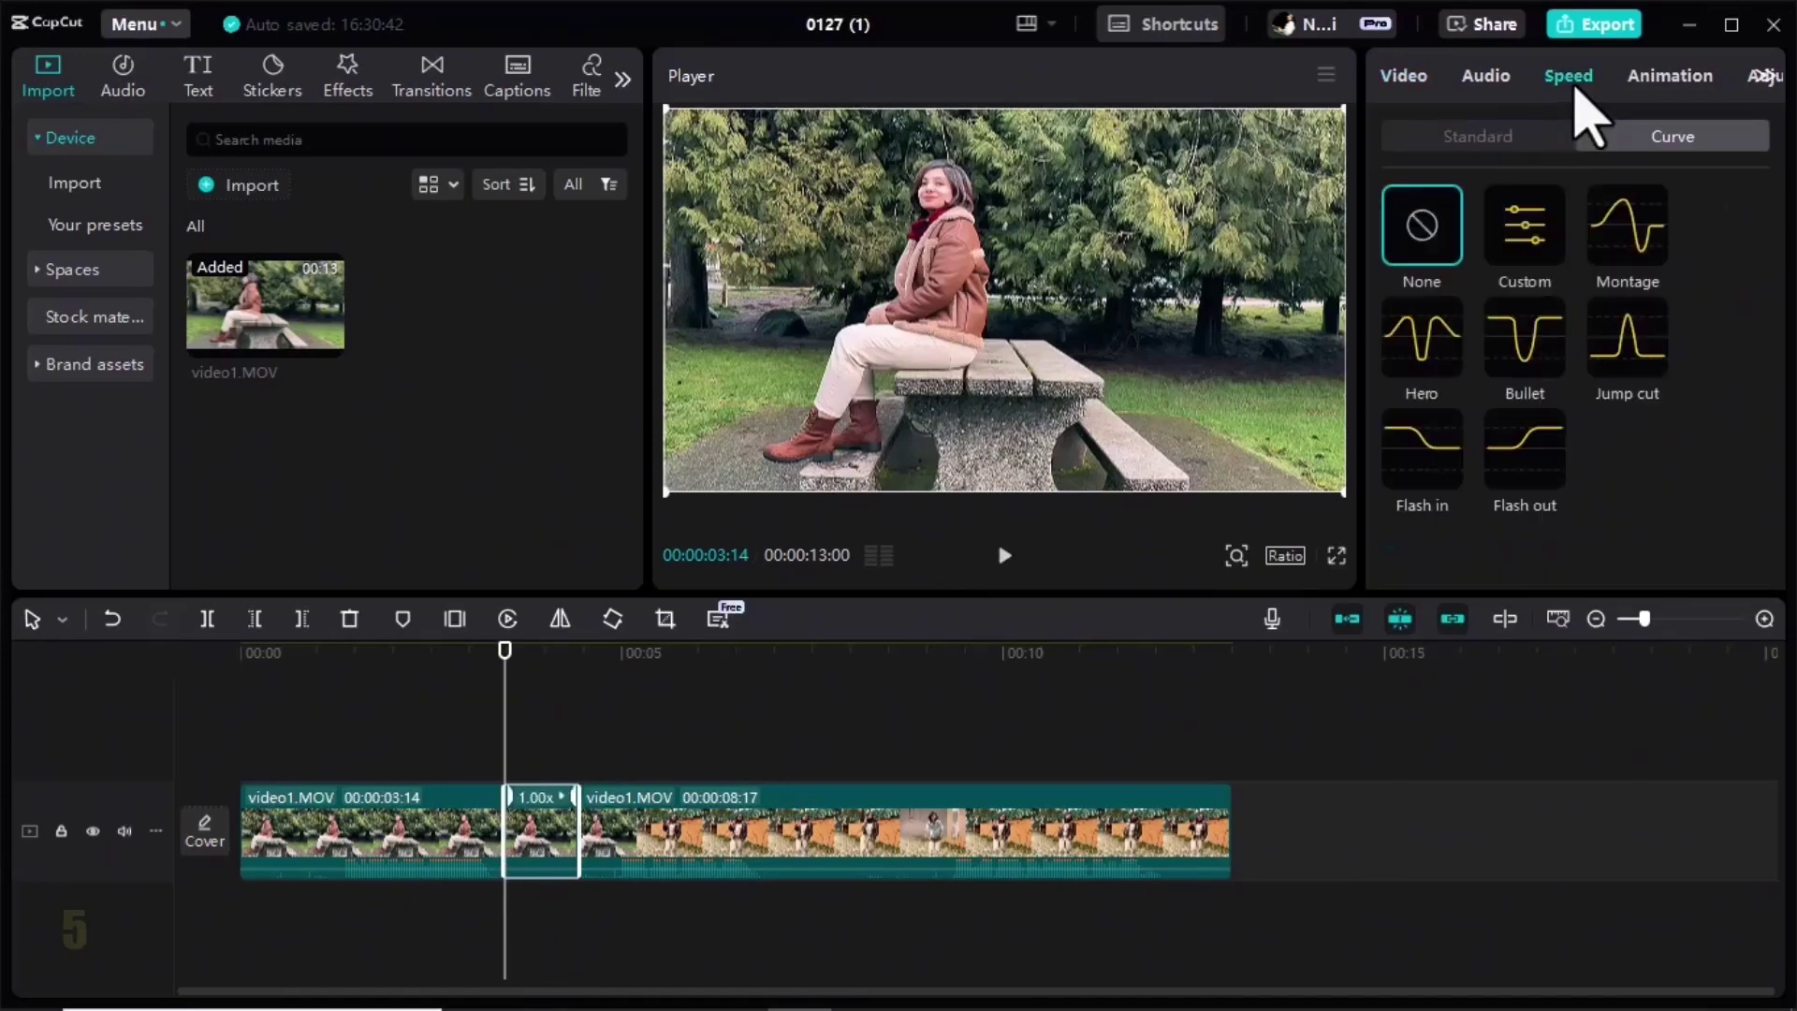
pyautogui.click(1427, 454)
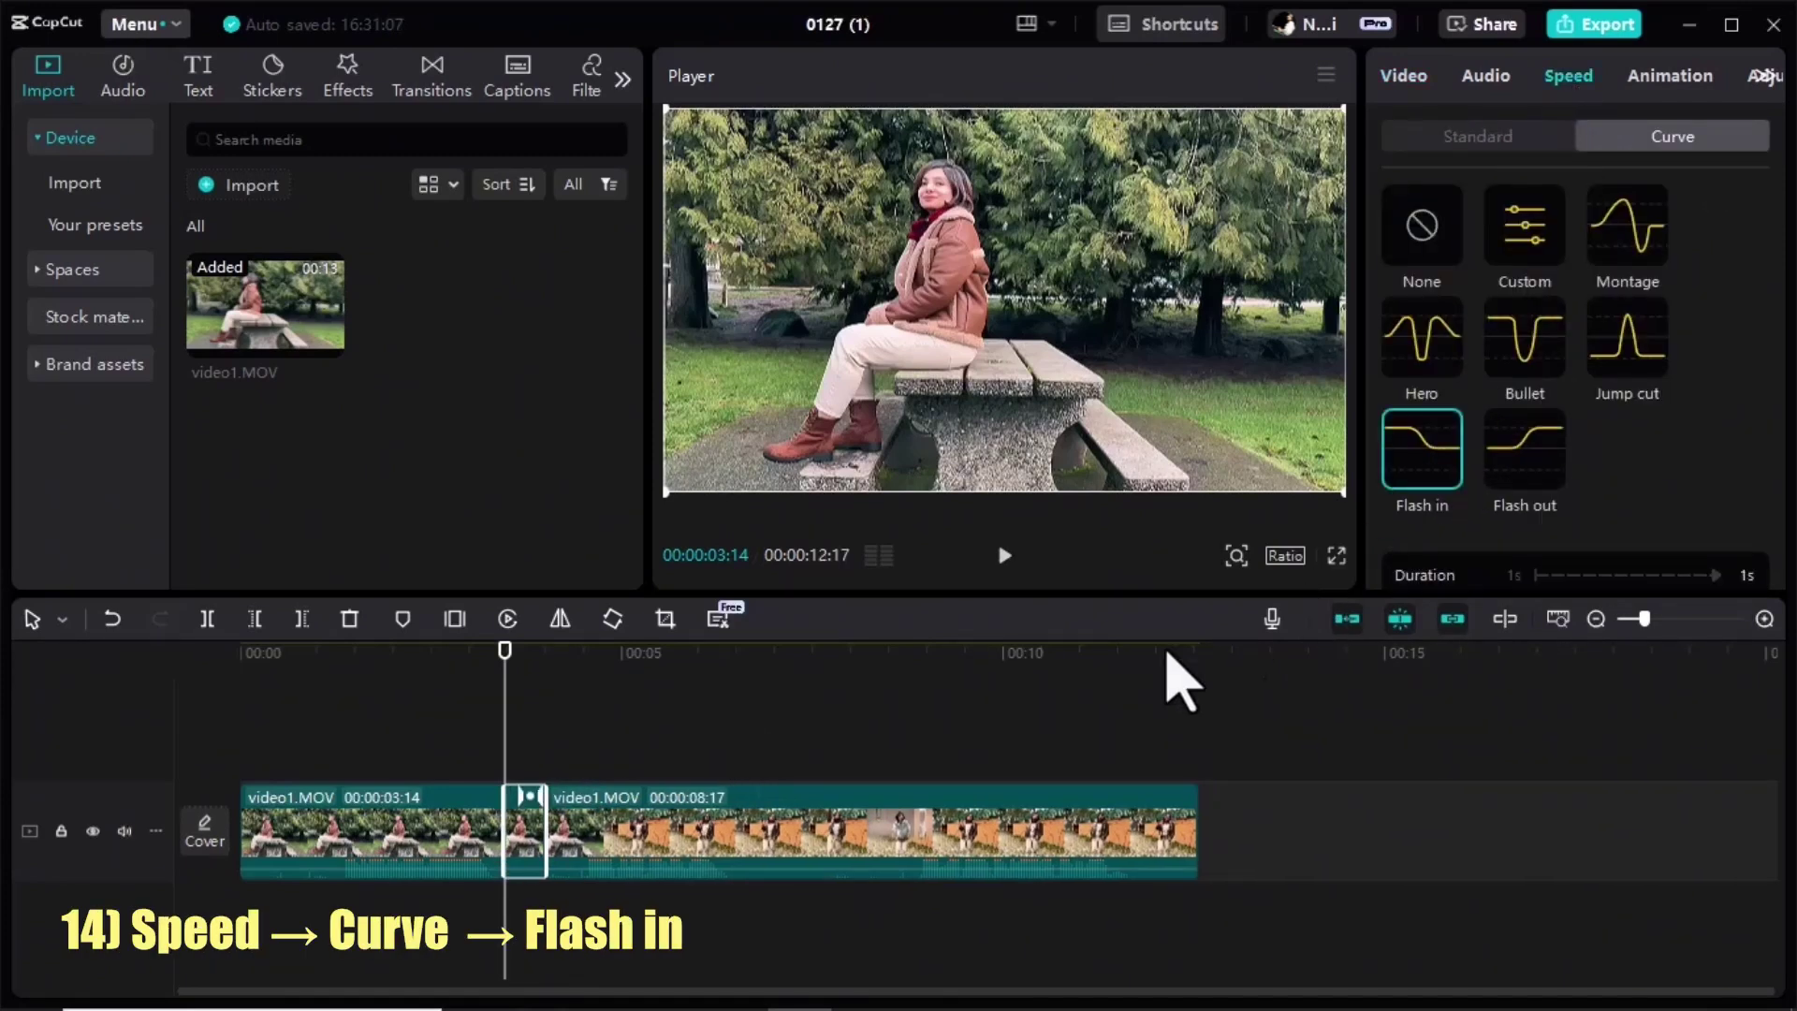
pyautogui.moveTo(506, 697); pyautogui.dragTo(432, 697)
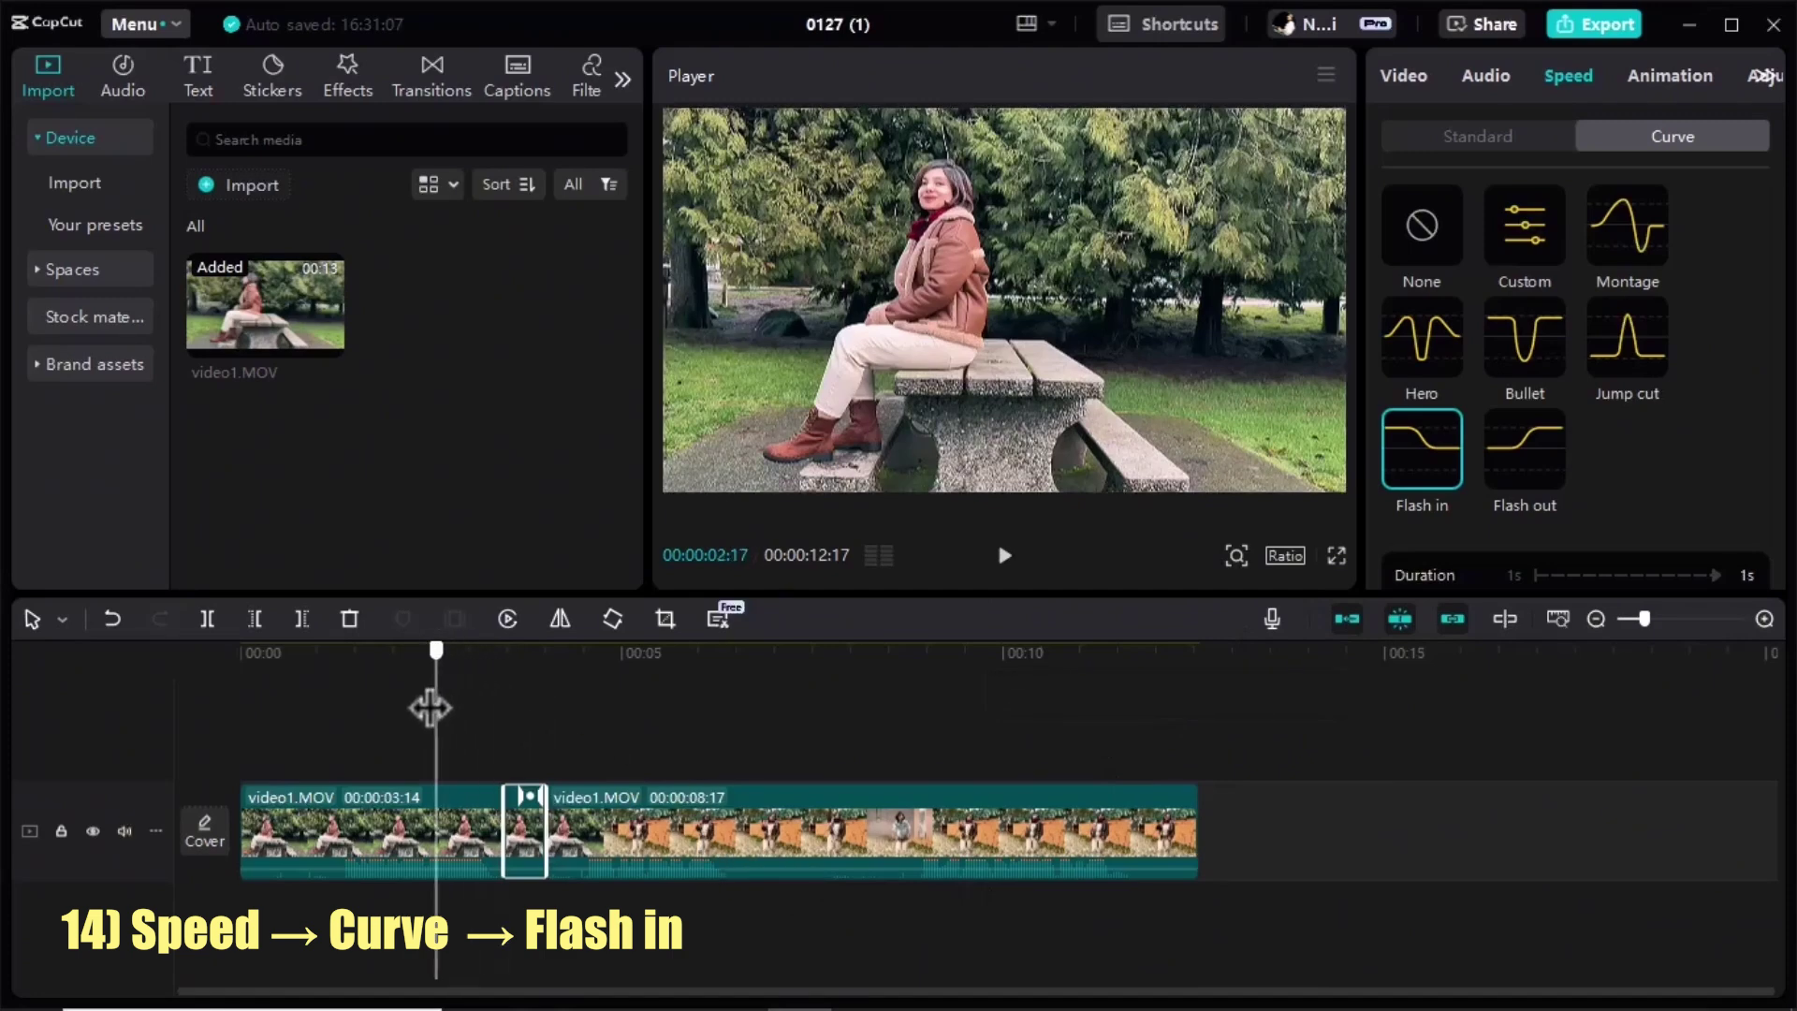
pyautogui.click(1403, 76)
# - Preview the Flash in transition and open the export settings
pyautogui.click(1004, 555)
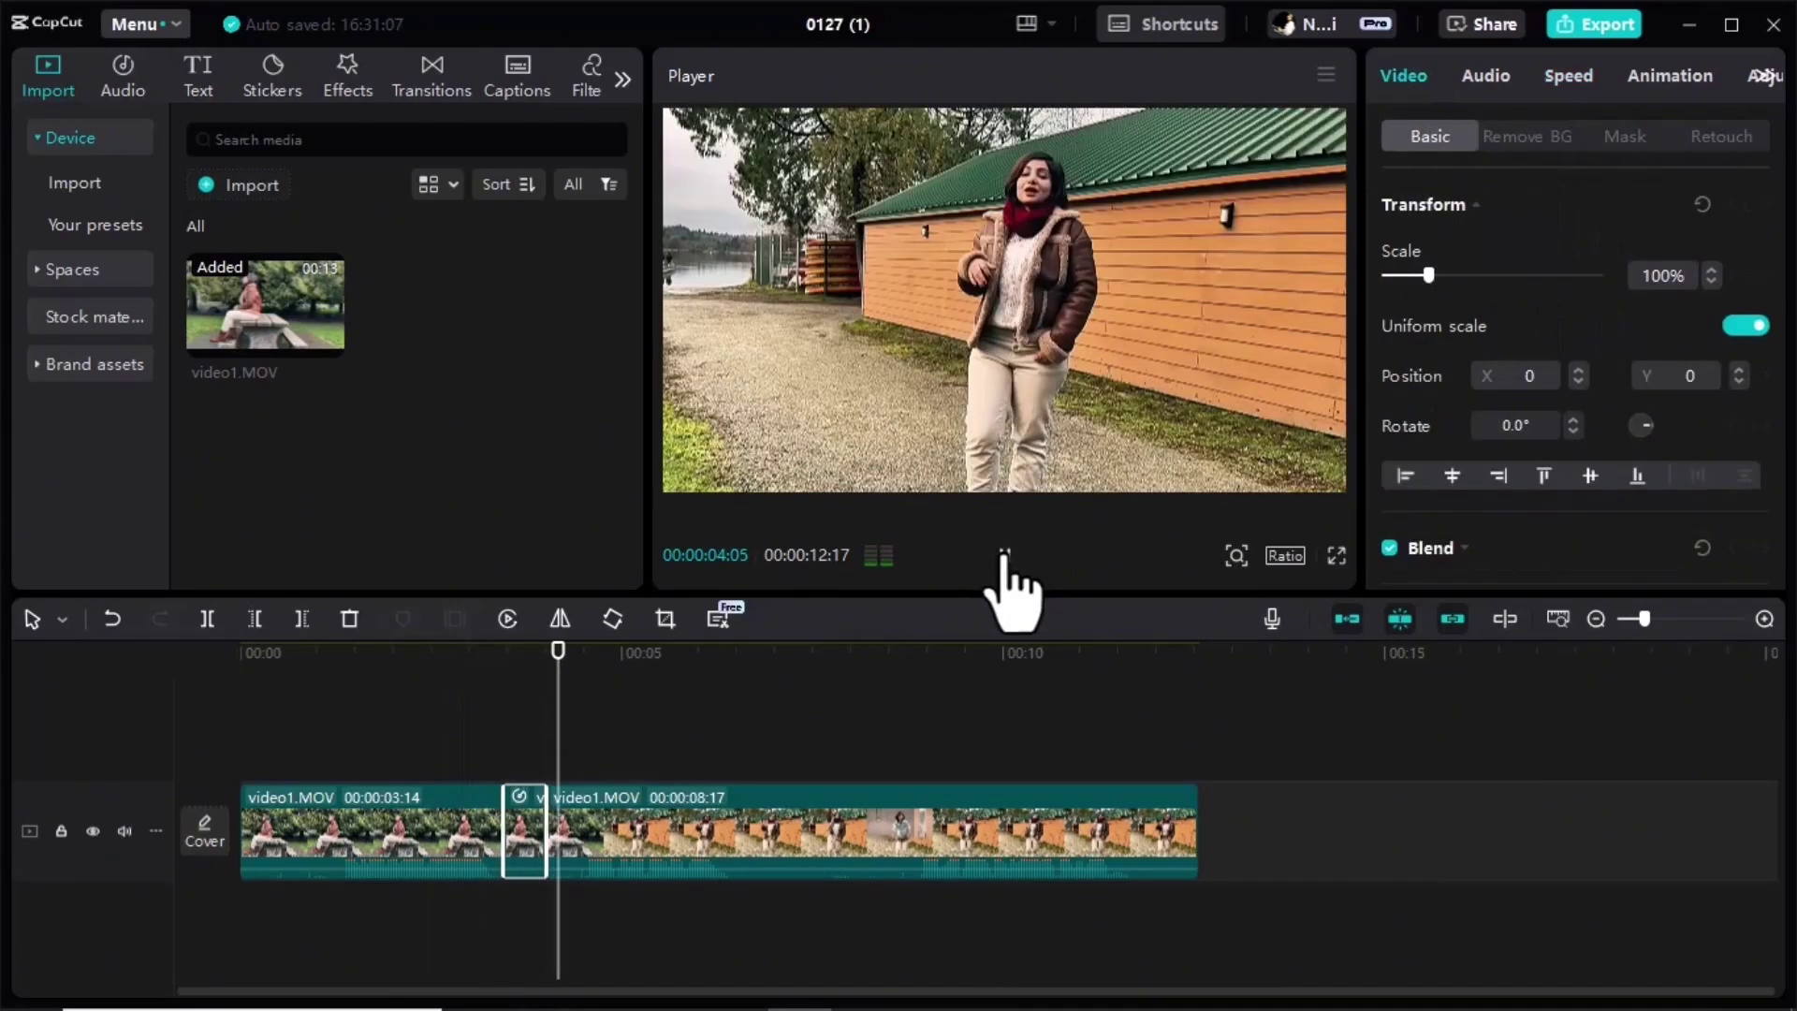
pyautogui.click(1004, 555)
pyautogui.click(664, 739)
pyautogui.click(1582, 35)
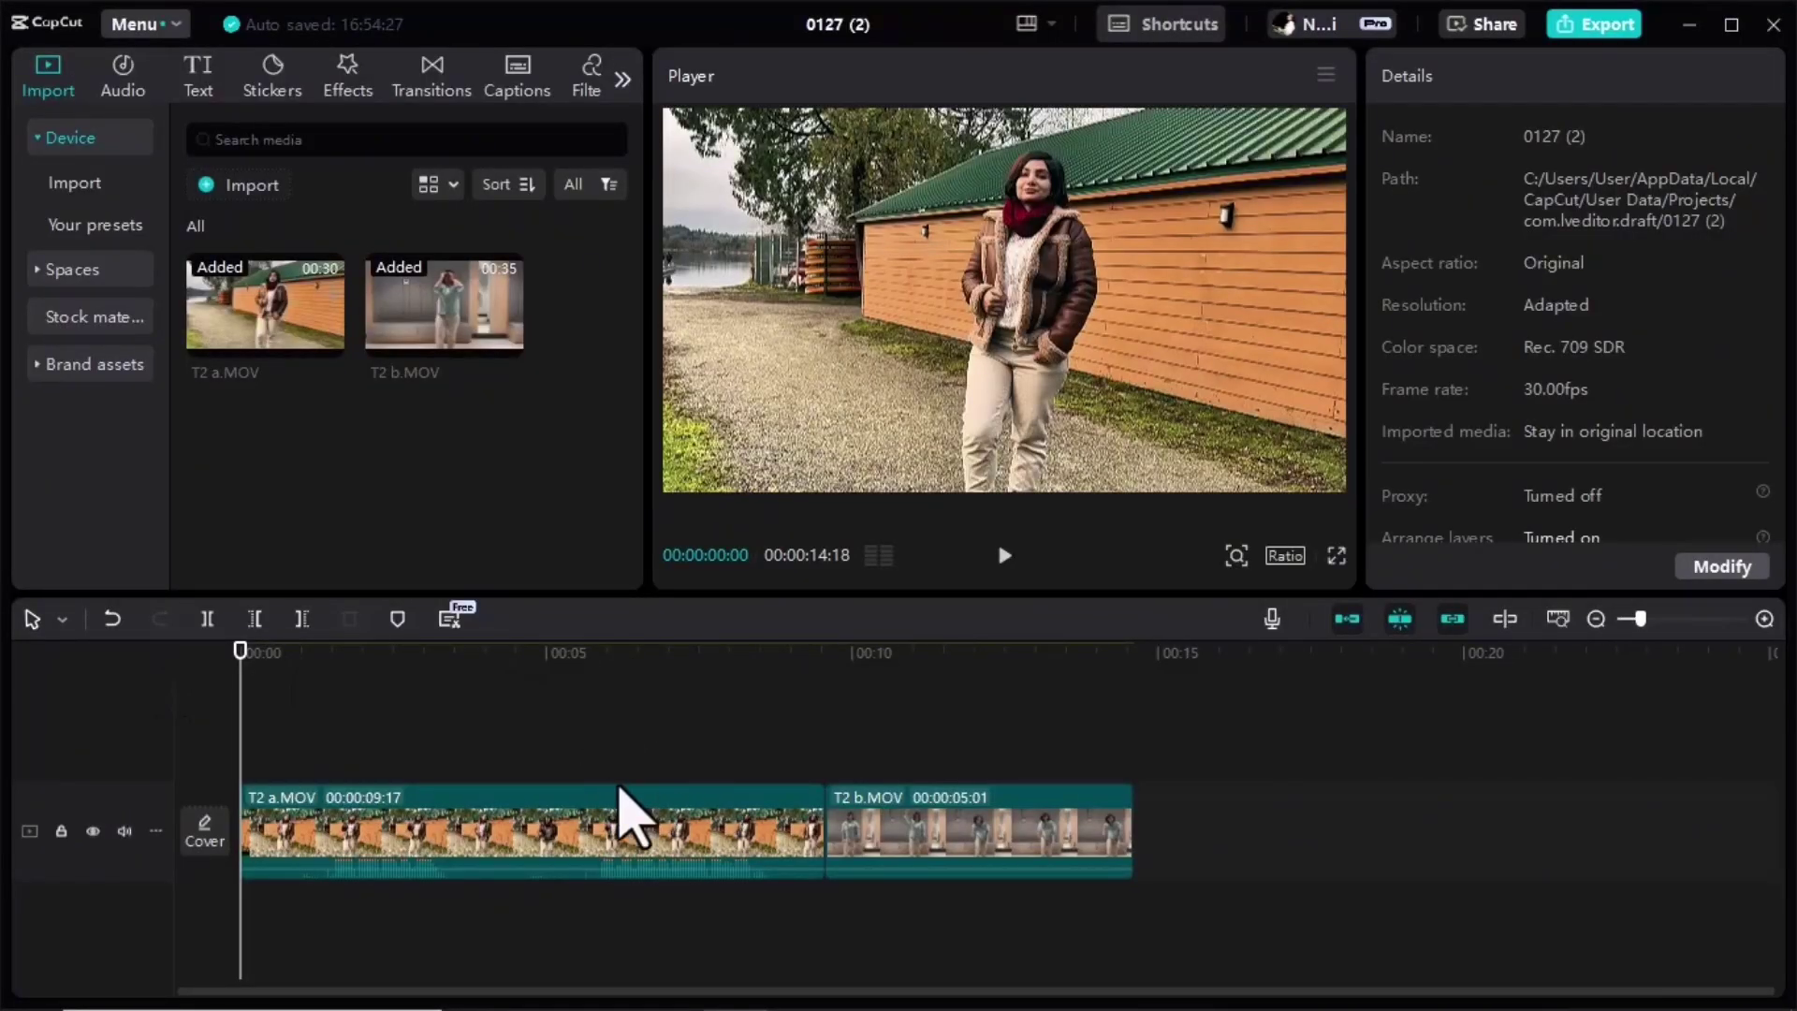
# - Lift T2 b.MOV onto a new track above T2 a.MOV
pyautogui.click(360, 744)
pyautogui.moveTo(245, 678); pyautogui.dragTo(940, 763)
pyautogui.click(1006, 847)
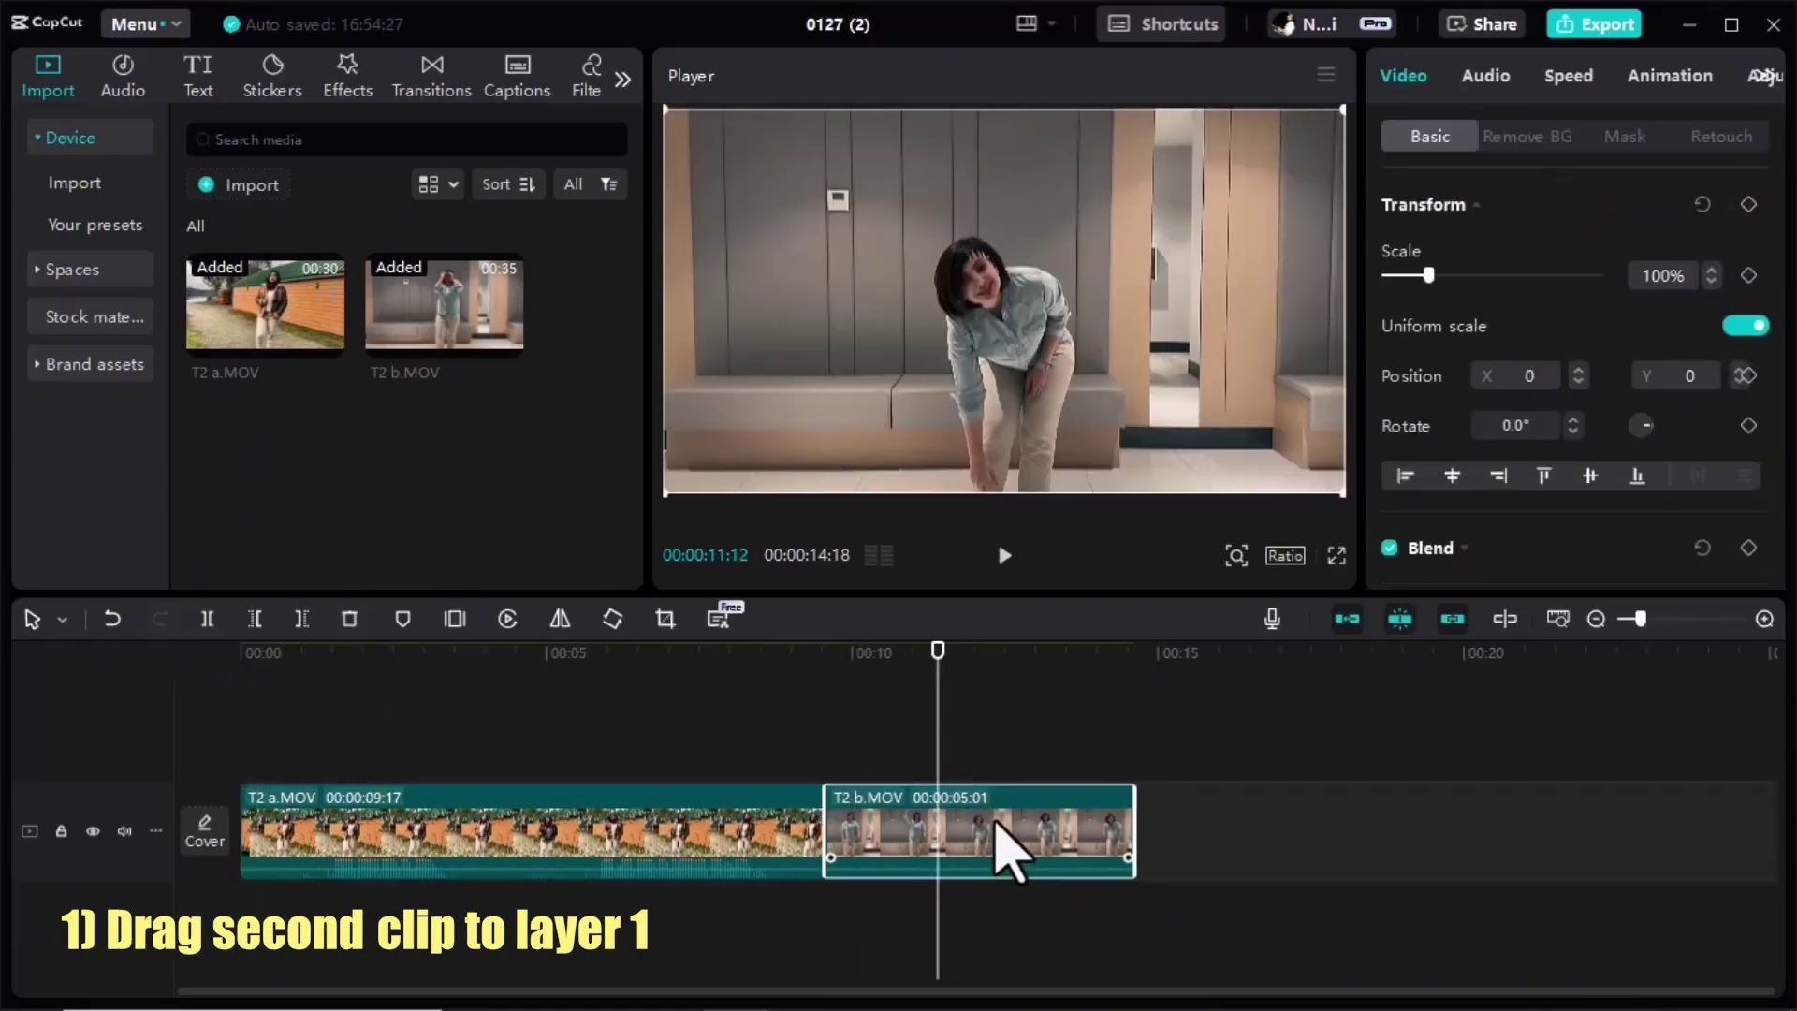
pyautogui.moveTo(999, 828); pyautogui.dragTo(936, 732)
# - Slide T2 b.MOV earlier to start near 00:07:26, overlapping T2 a.MOV's end
pyautogui.moveTo(1640, 619); pyautogui.dragTo(1666, 621)
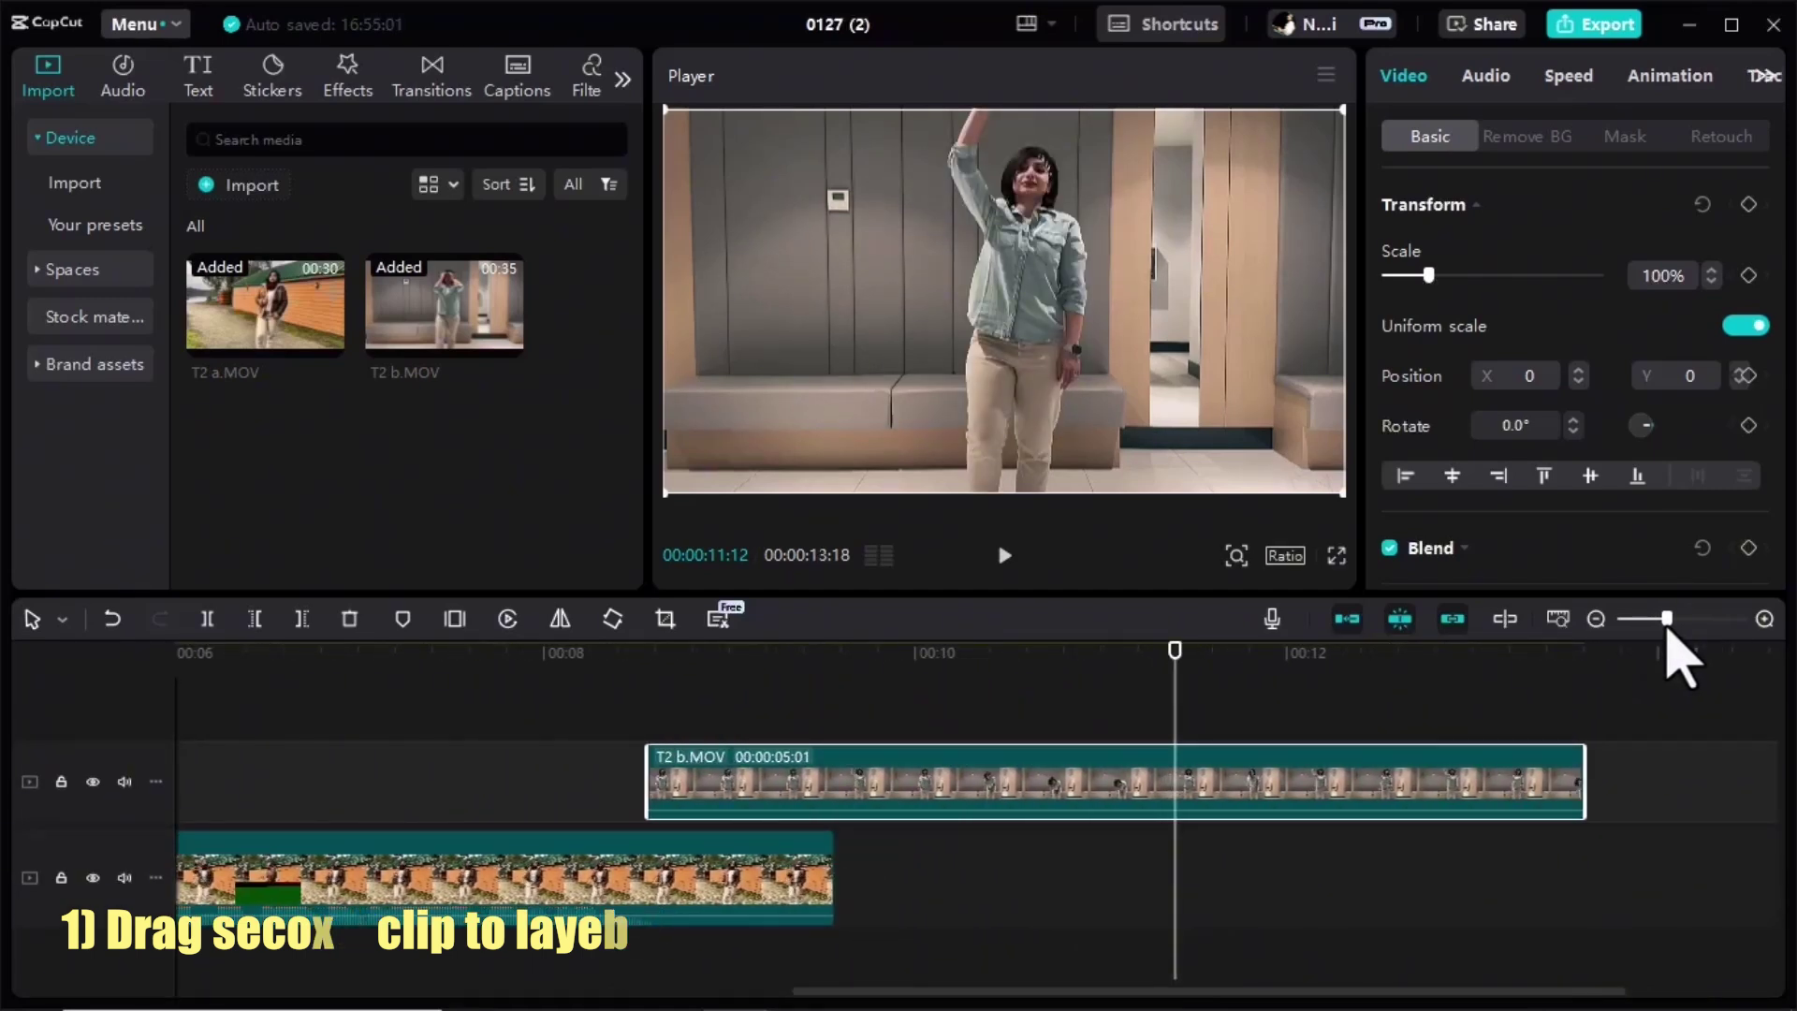
pyautogui.moveTo(1135, 674); pyautogui.dragTo(519, 725)
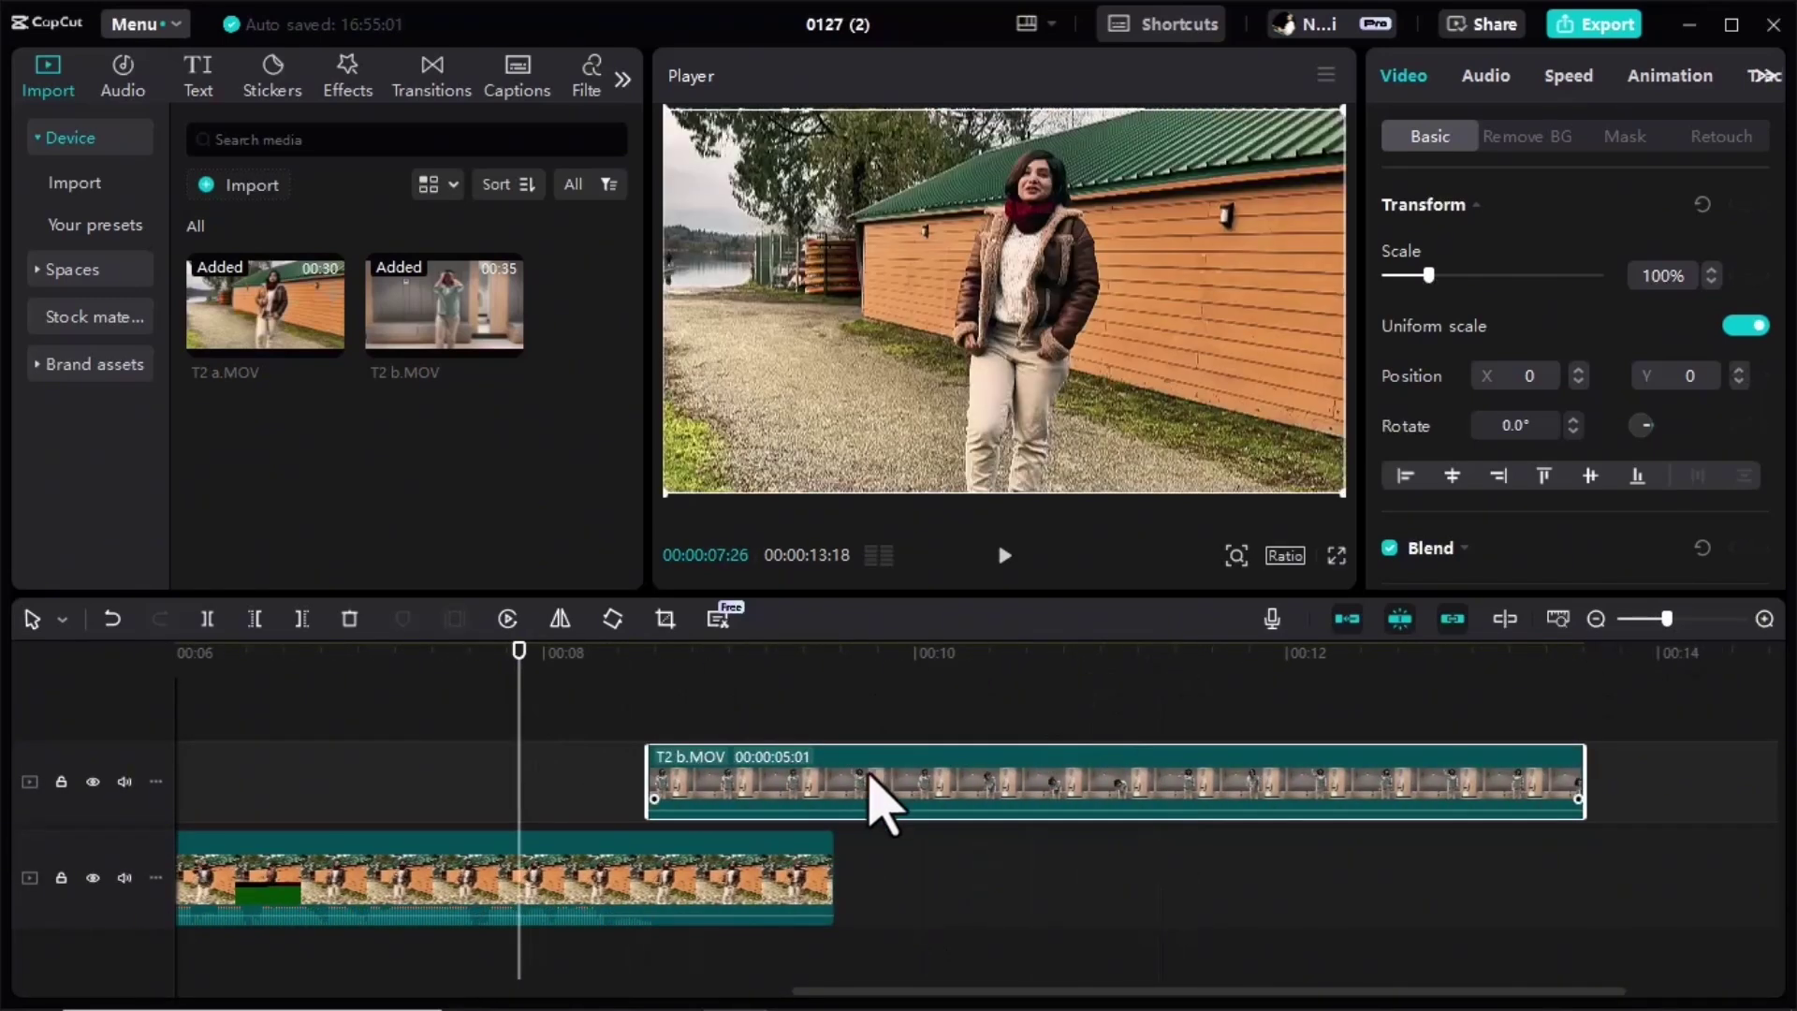
pyautogui.moveTo(865, 780); pyautogui.dragTo(745, 786)
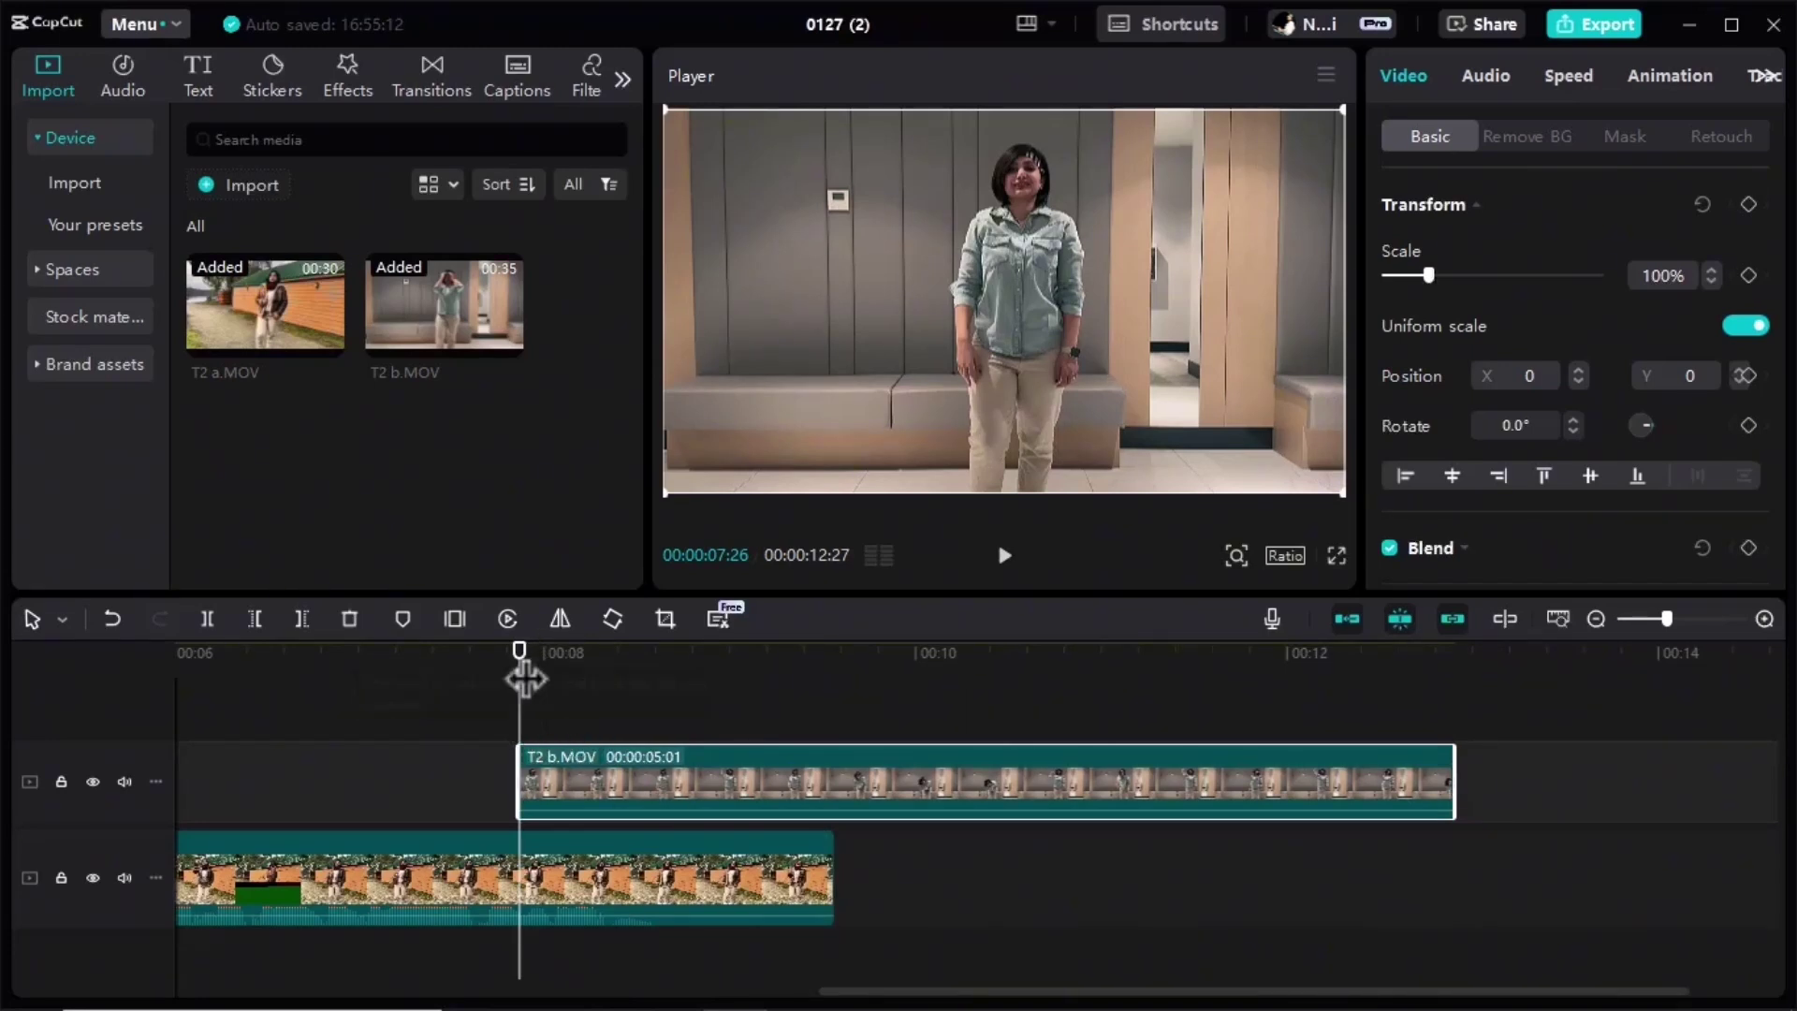
pyautogui.moveTo(520, 650); pyautogui.dragTo(589, 655)
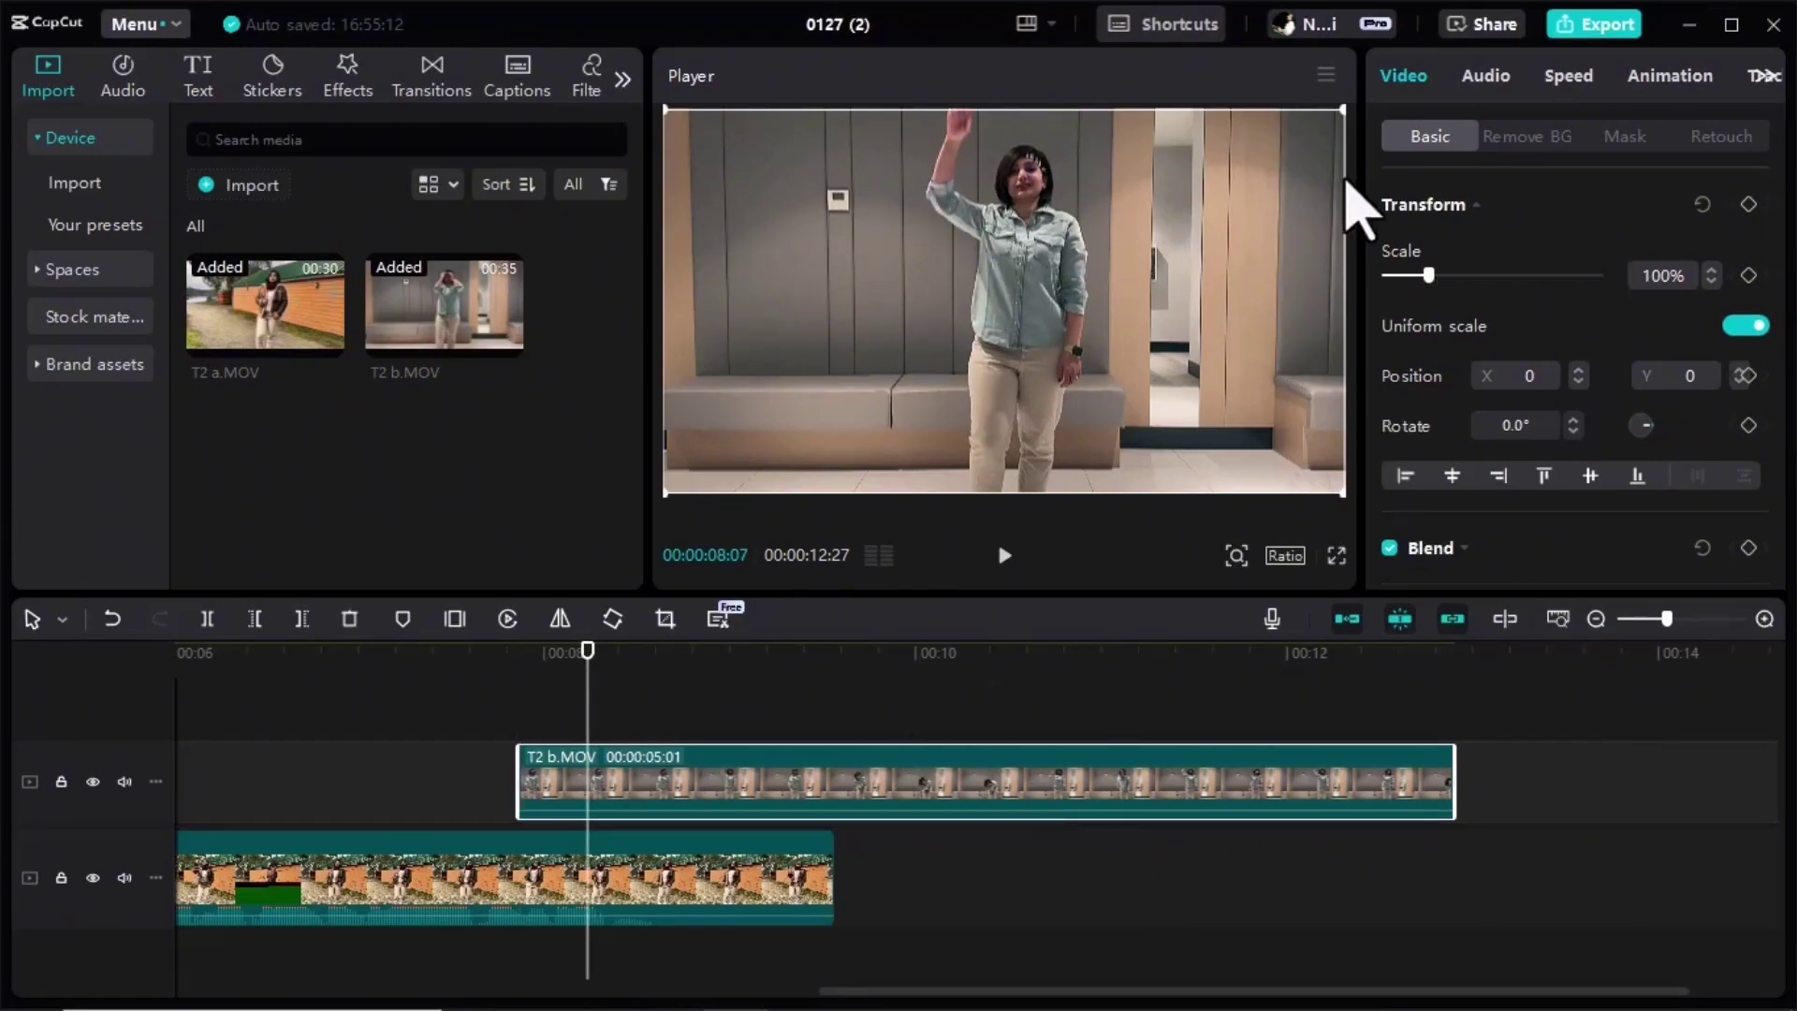
pyautogui.scroll(-5, 1496, 328)
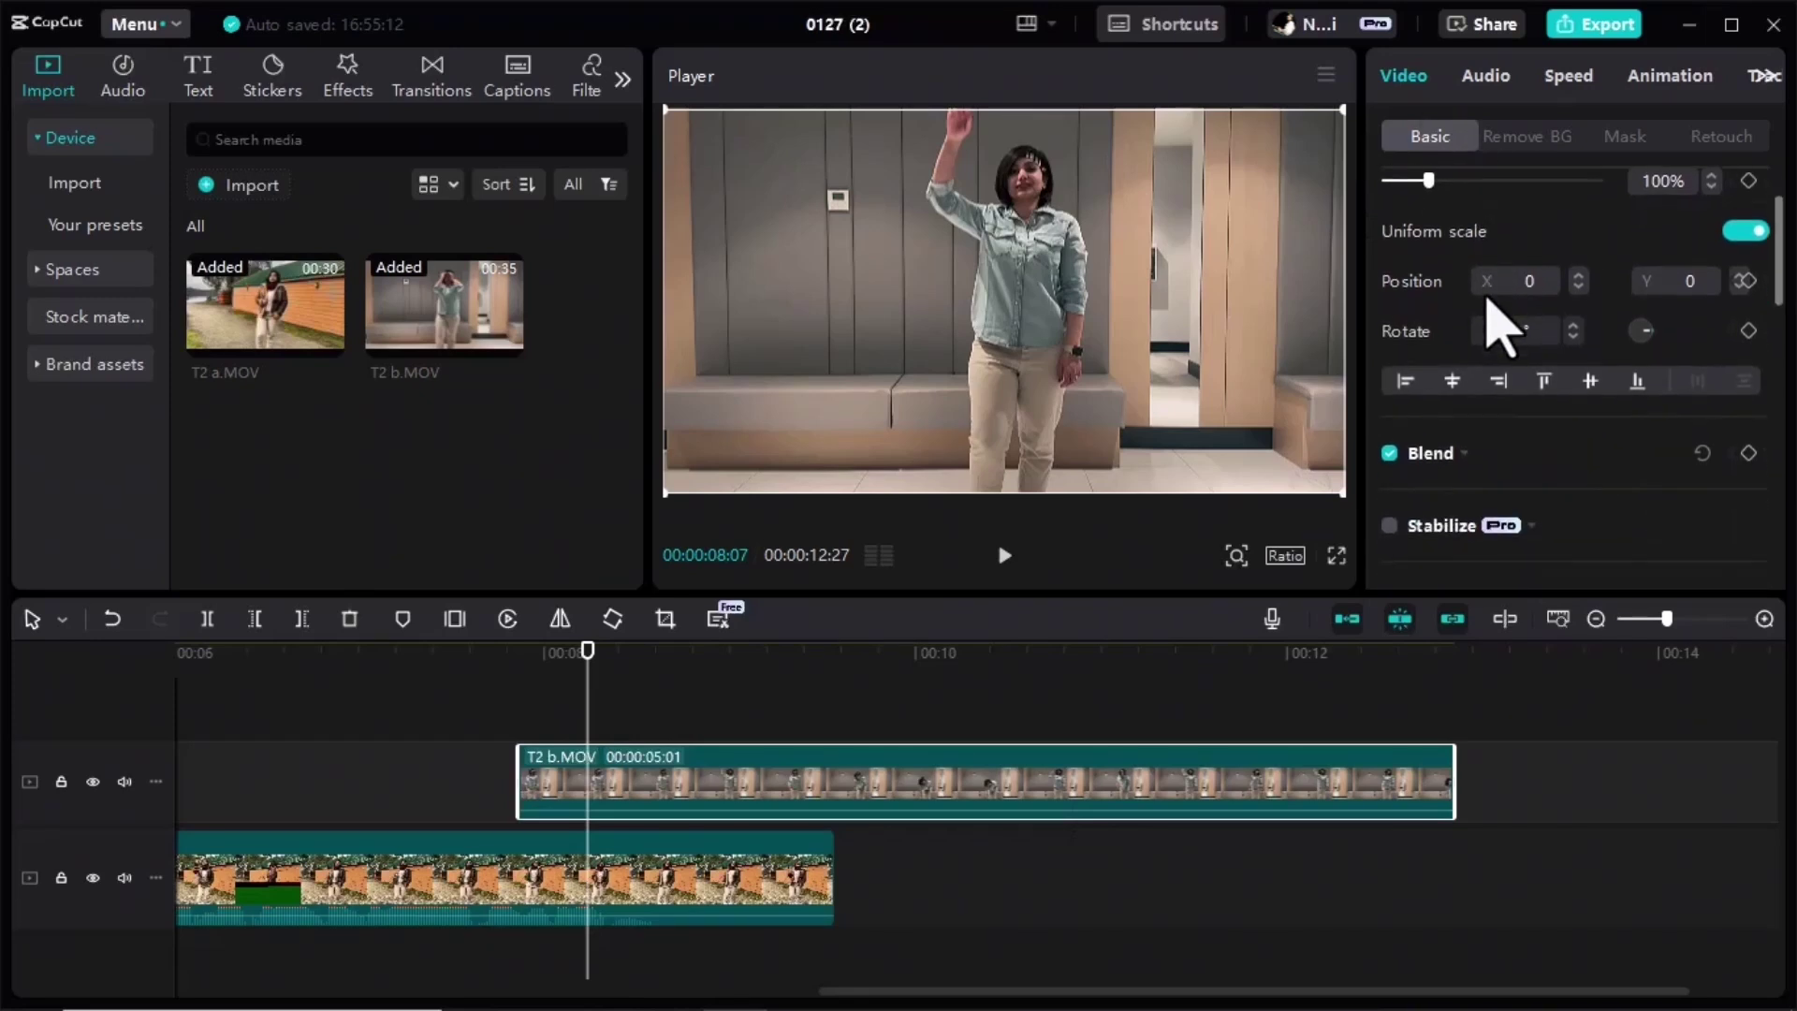
# - Lower T2 b.MOV's opacity to compare both clips and slide it earlier
pyautogui.click(1463, 362)
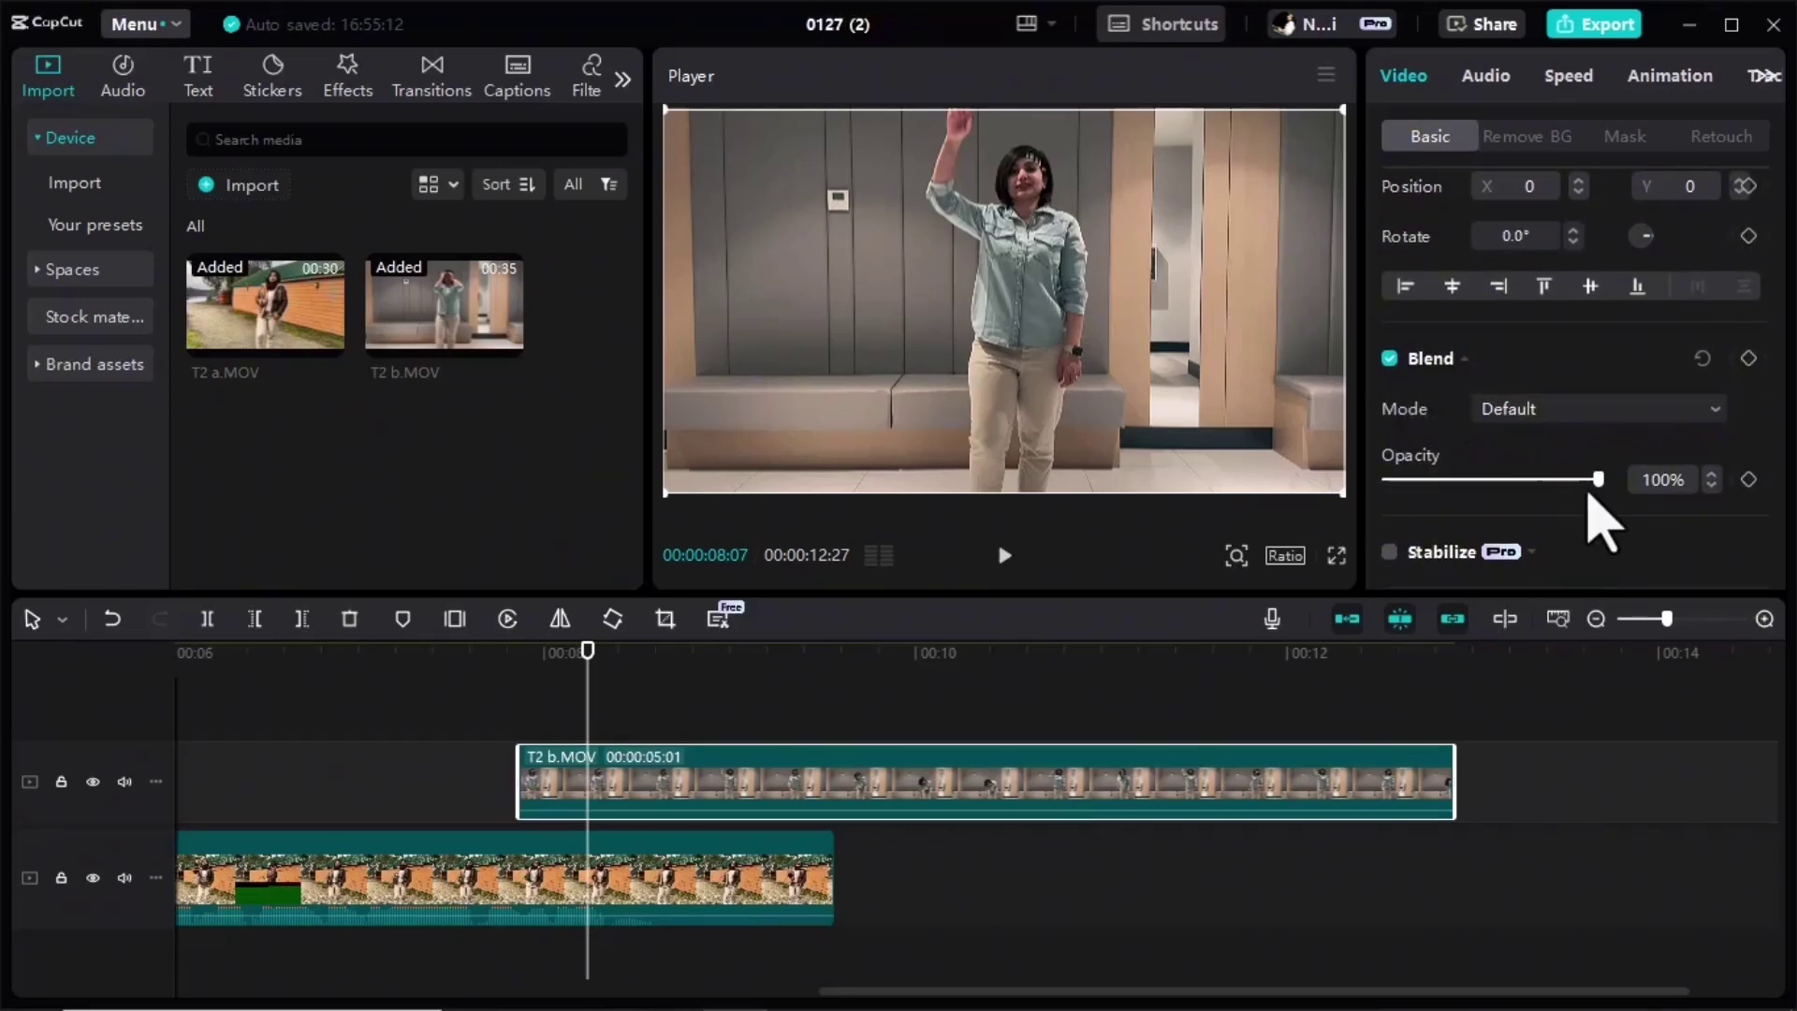
pyautogui.moveTo(1597, 484); pyautogui.dragTo(1523, 485)
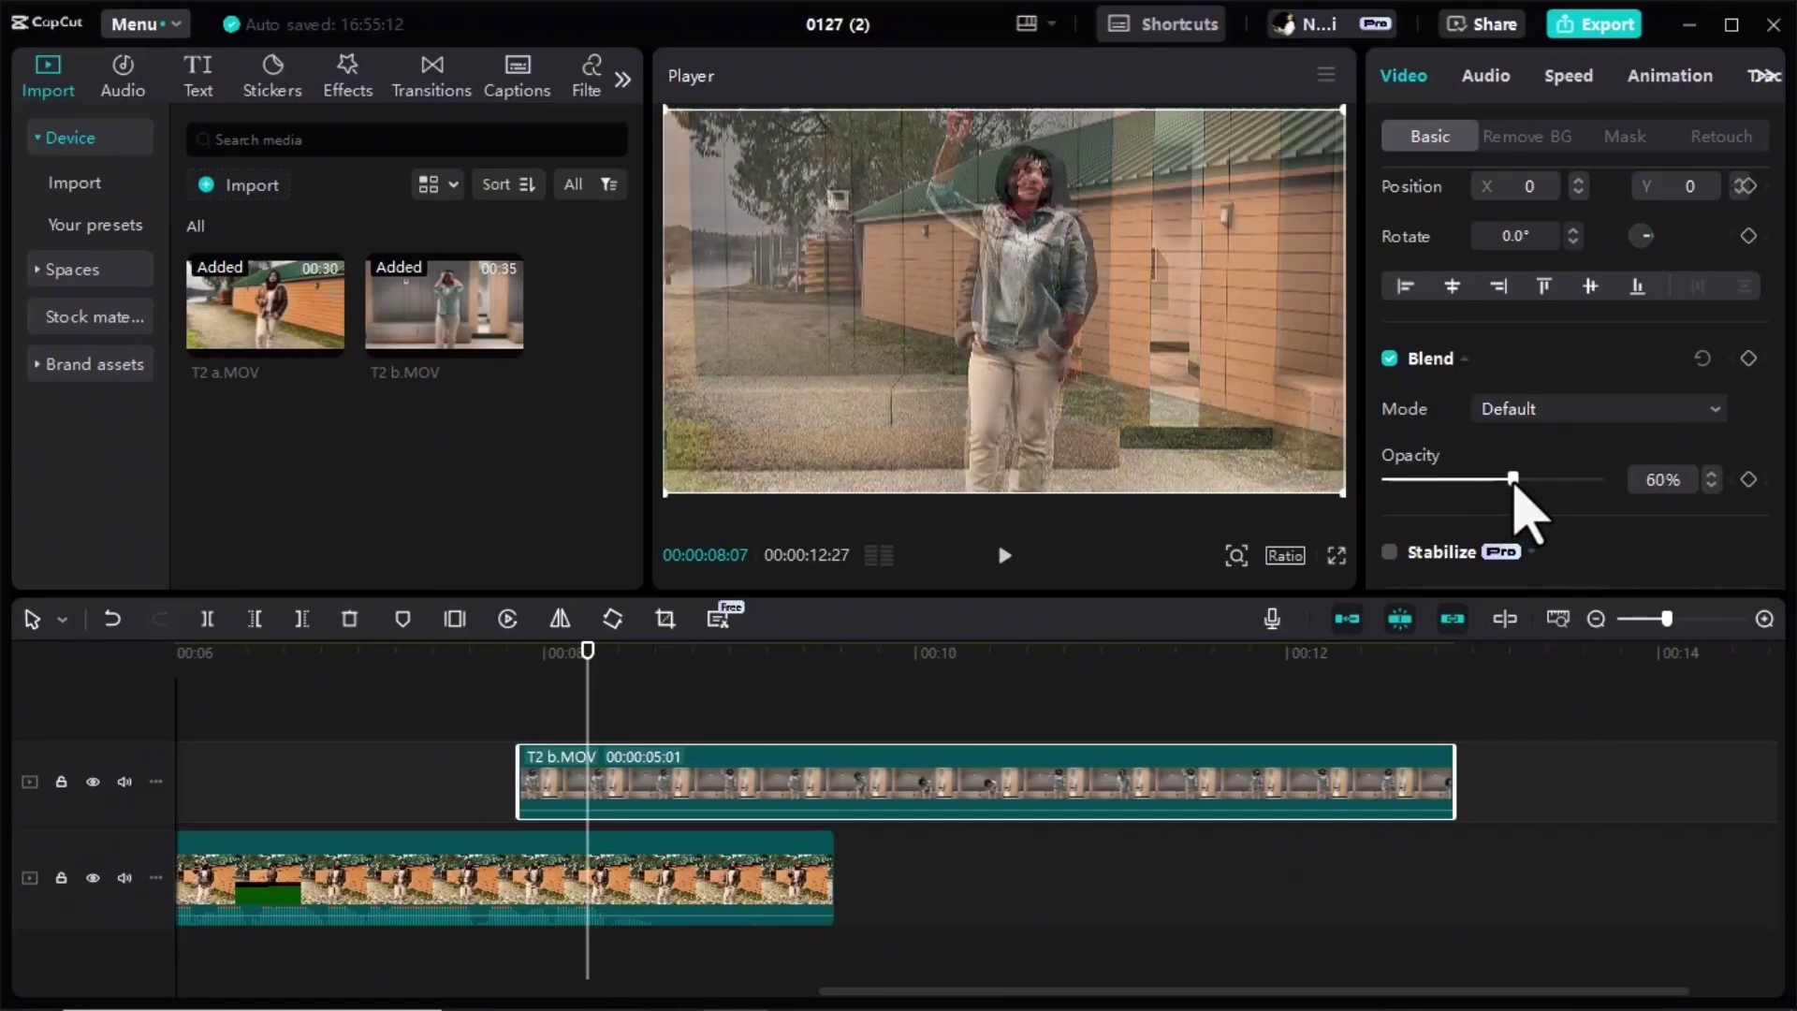
pyautogui.moveTo(682, 814); pyautogui.dragTo(432, 786)
pyautogui.moveTo(684, 653); pyautogui.dragTo(321, 660)
pyautogui.moveTo(621, 774); pyautogui.dragTo(1005, 816)
# - Fine-tune T2 b.MOV's position until the motion lines up, then restore opacity to 100%
pyautogui.moveTo(674, 708); pyautogui.dragTo(901, 707)
pyautogui.moveTo(1591, 791); pyautogui.dragTo(1133, 792)
pyautogui.moveTo(902, 655); pyautogui.dragTo(871, 760)
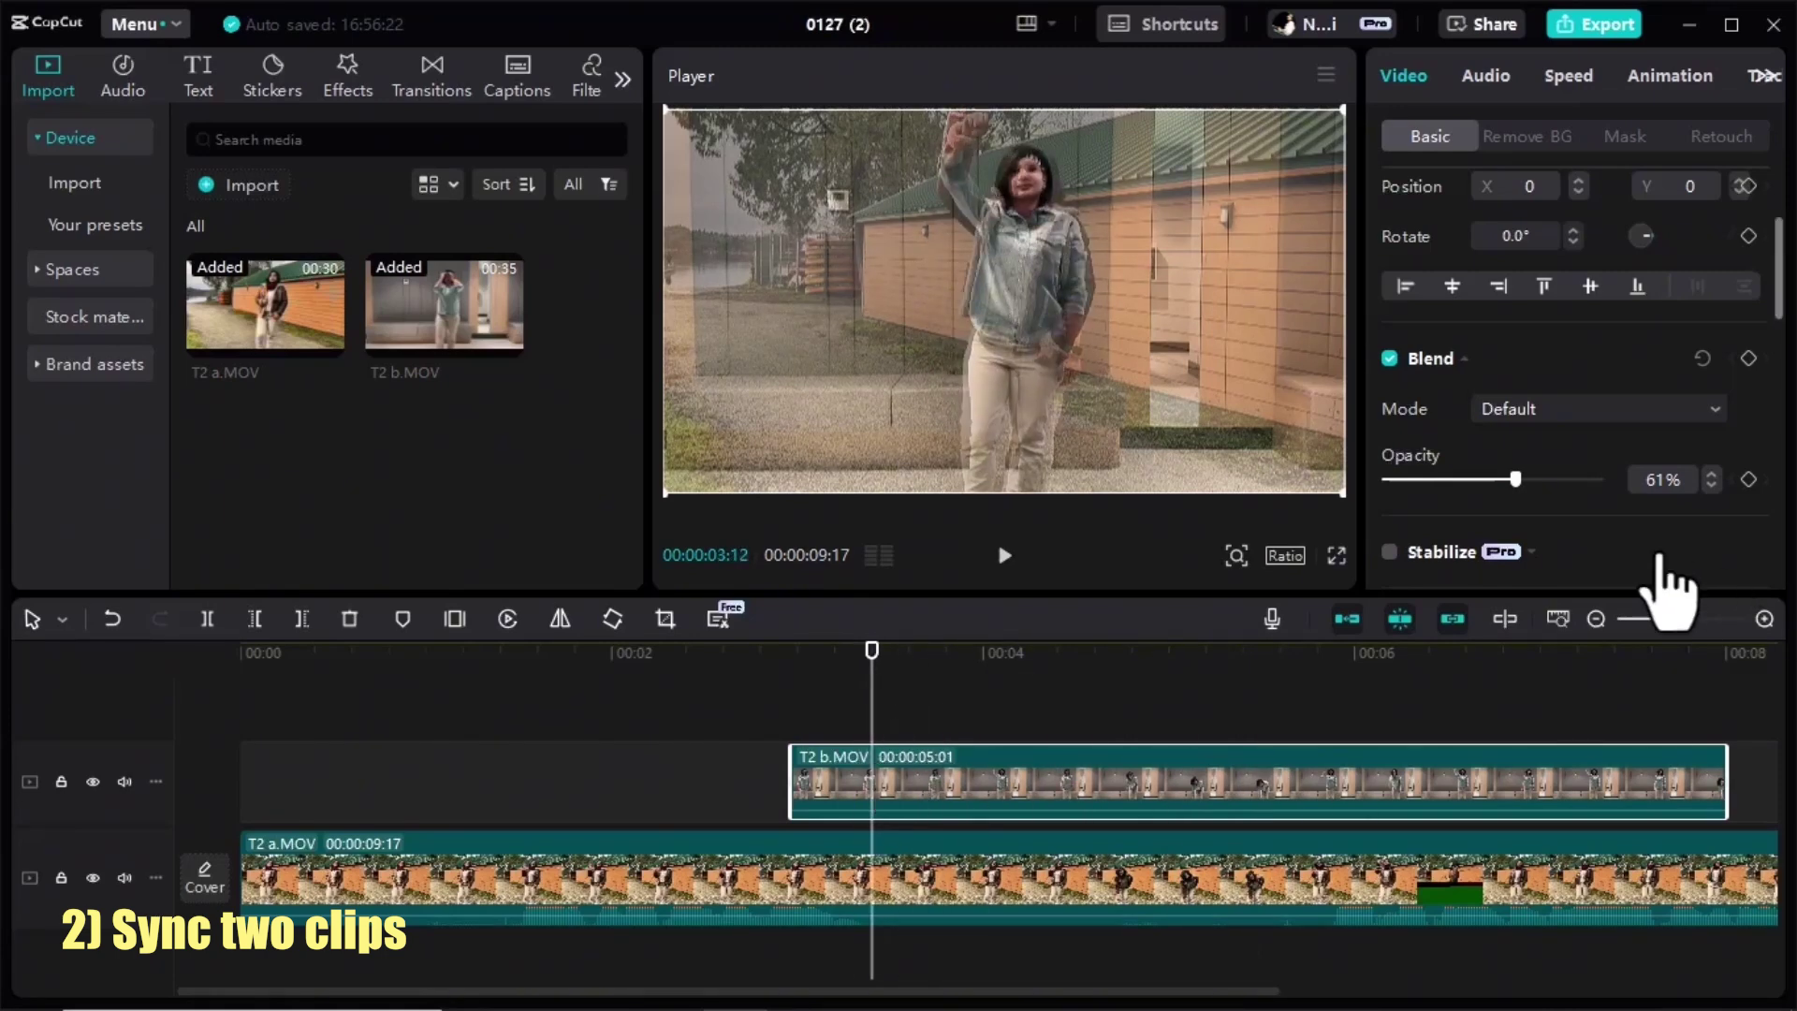
pyautogui.moveTo(1516, 479); pyautogui.dragTo(1638, 493)
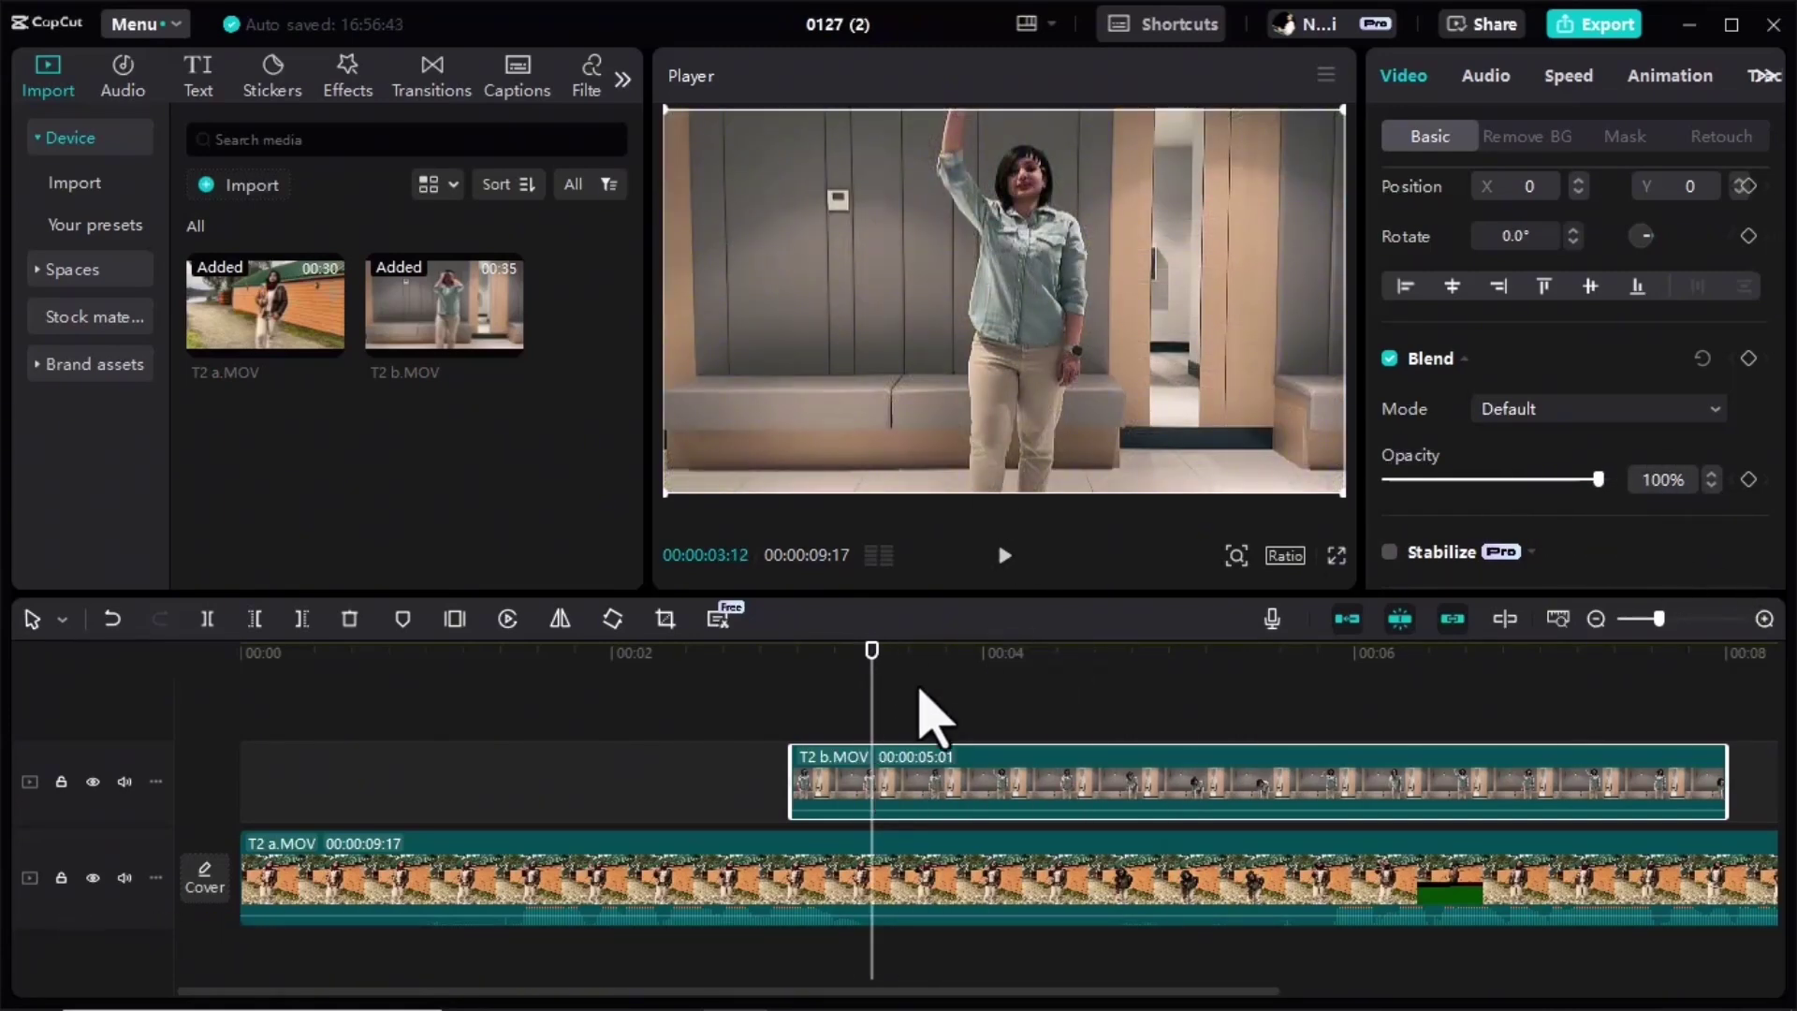
# - Apply a Horizontal mask to T2 b.MOV and raise its line near the top at 00:02:29
pyautogui.click(1625, 137)
pyautogui.click(1524, 236)
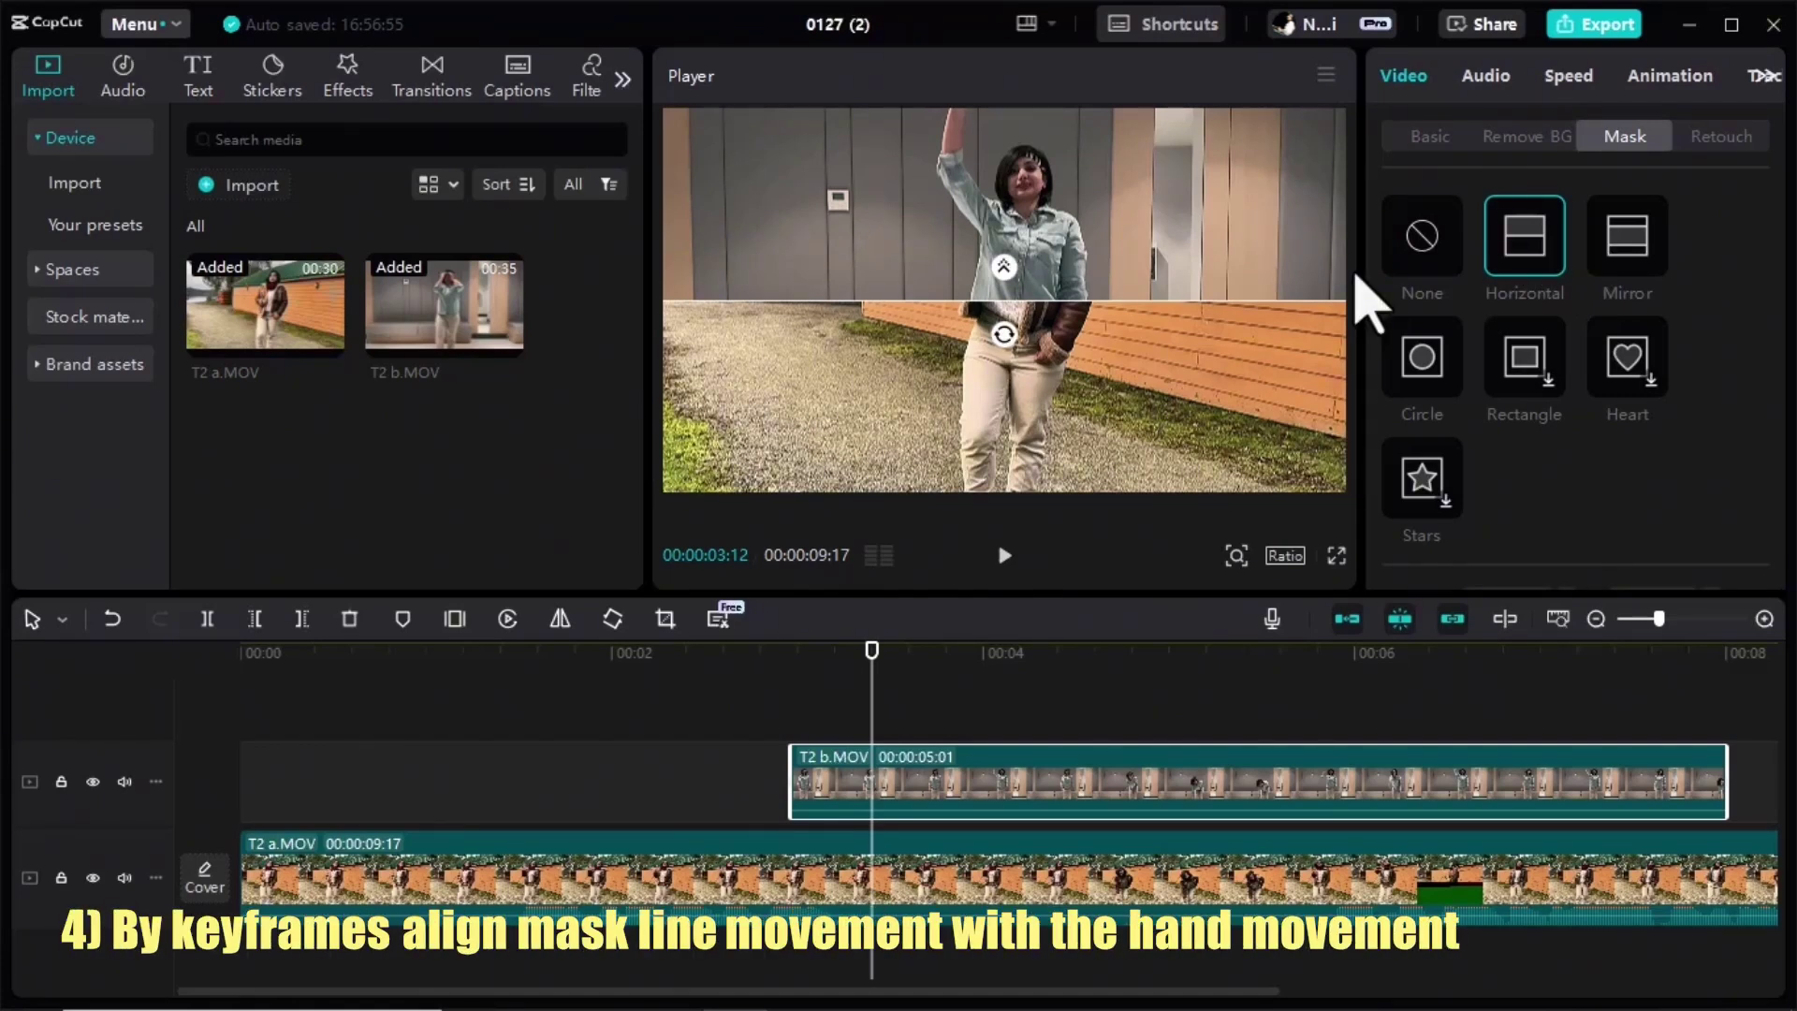
pyautogui.moveTo(874, 676); pyautogui.dragTo(792, 731)
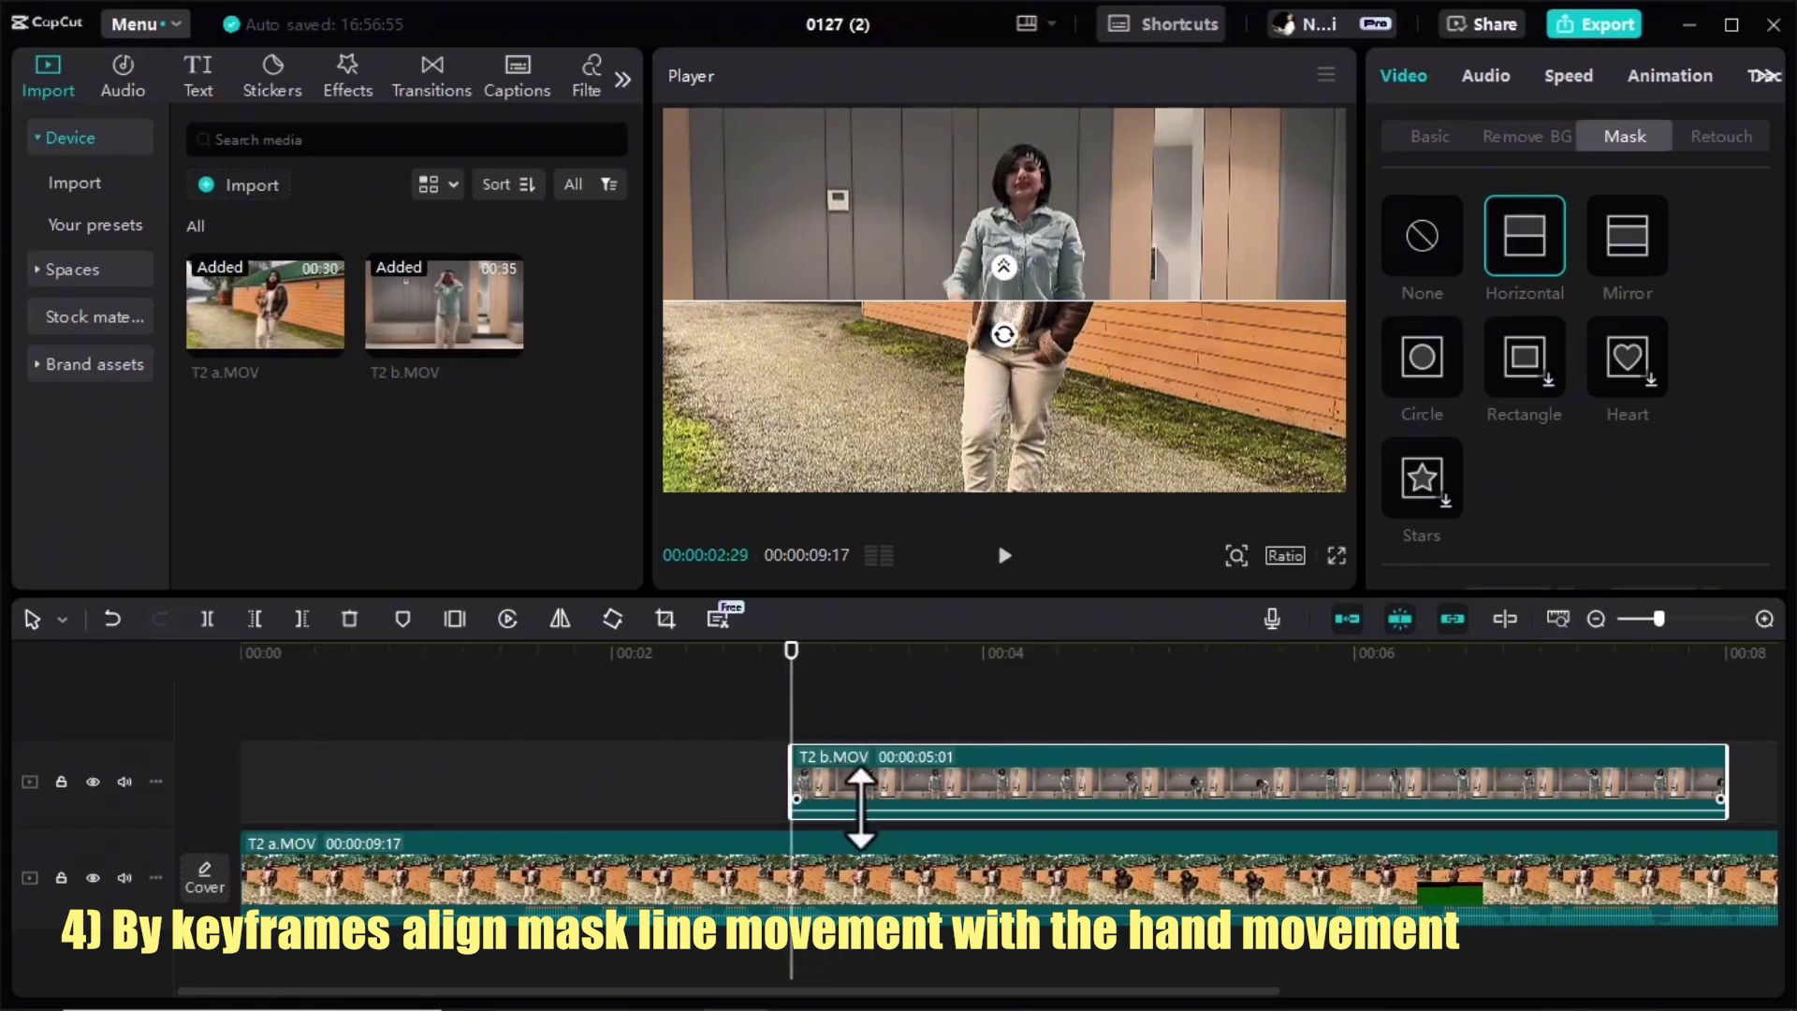
pyautogui.moveTo(1076, 329); pyautogui.dragTo(1075, 153)
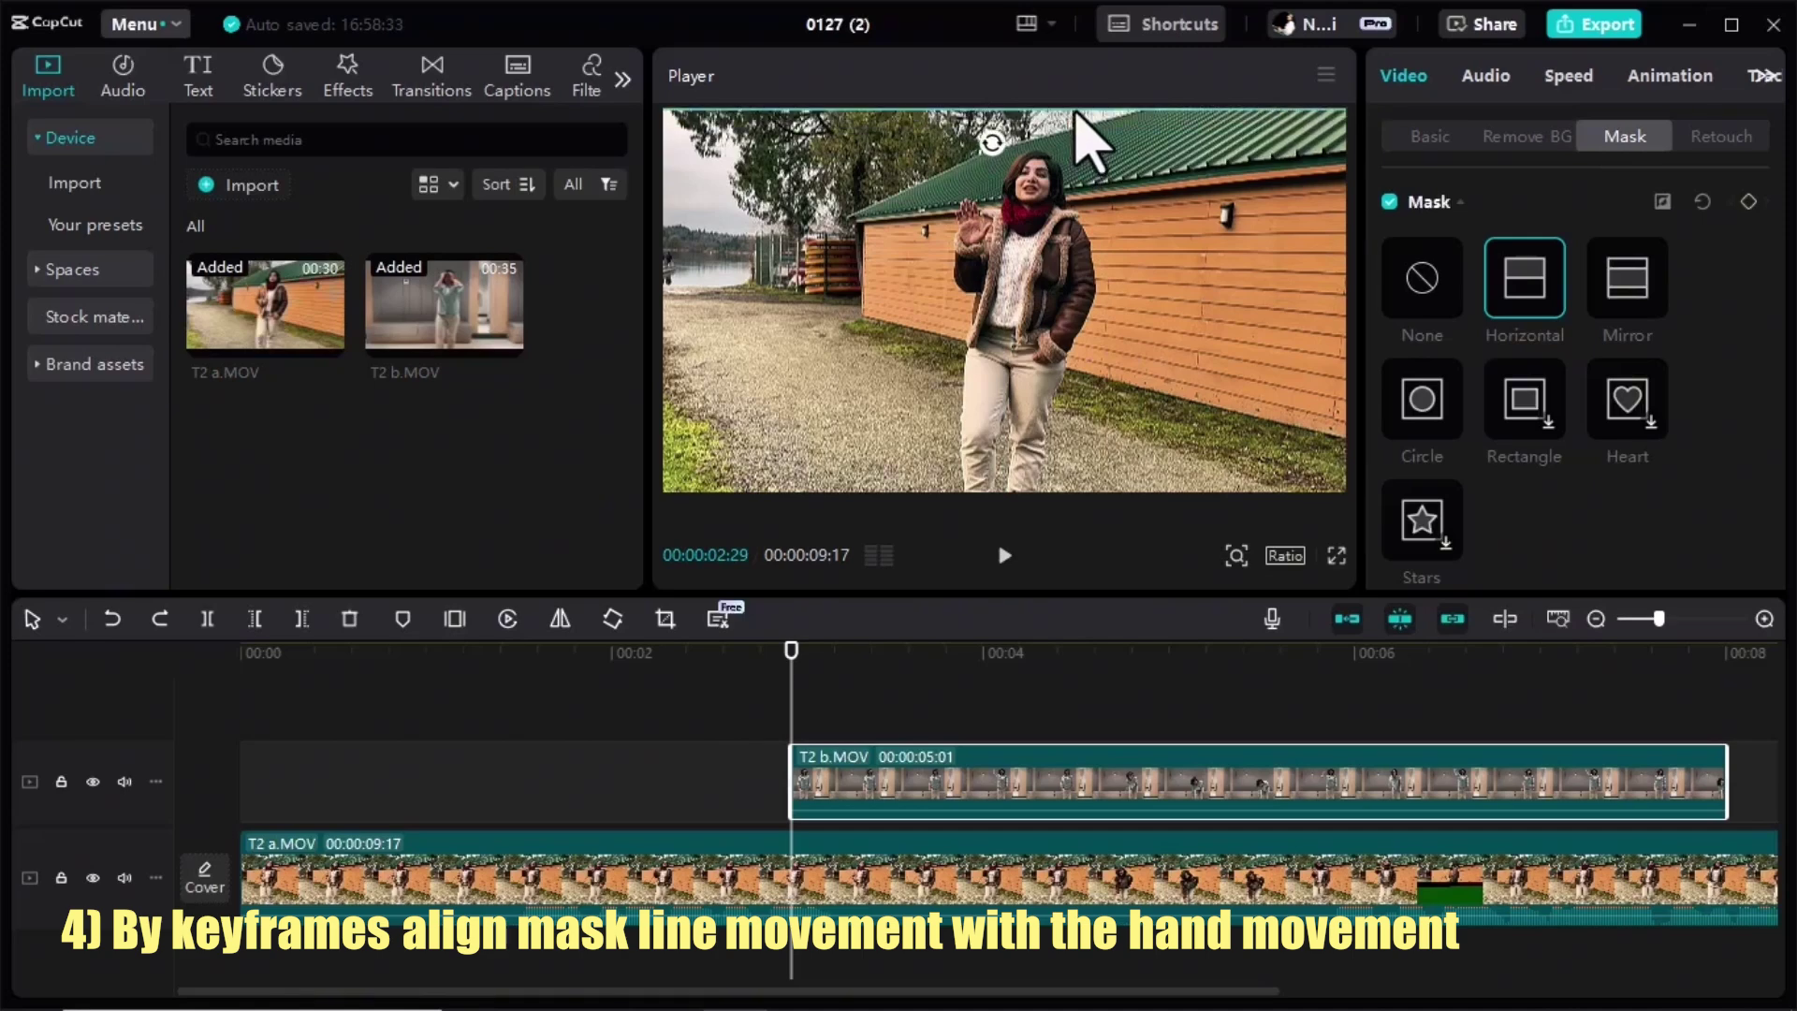
# - Keyframe the mask at 00:02:29 and 00:03:29, lowering the line slightly to follow the hand
pyautogui.click(1748, 201)
pyautogui.moveTo(1659, 619); pyautogui.dragTo(1678, 618)
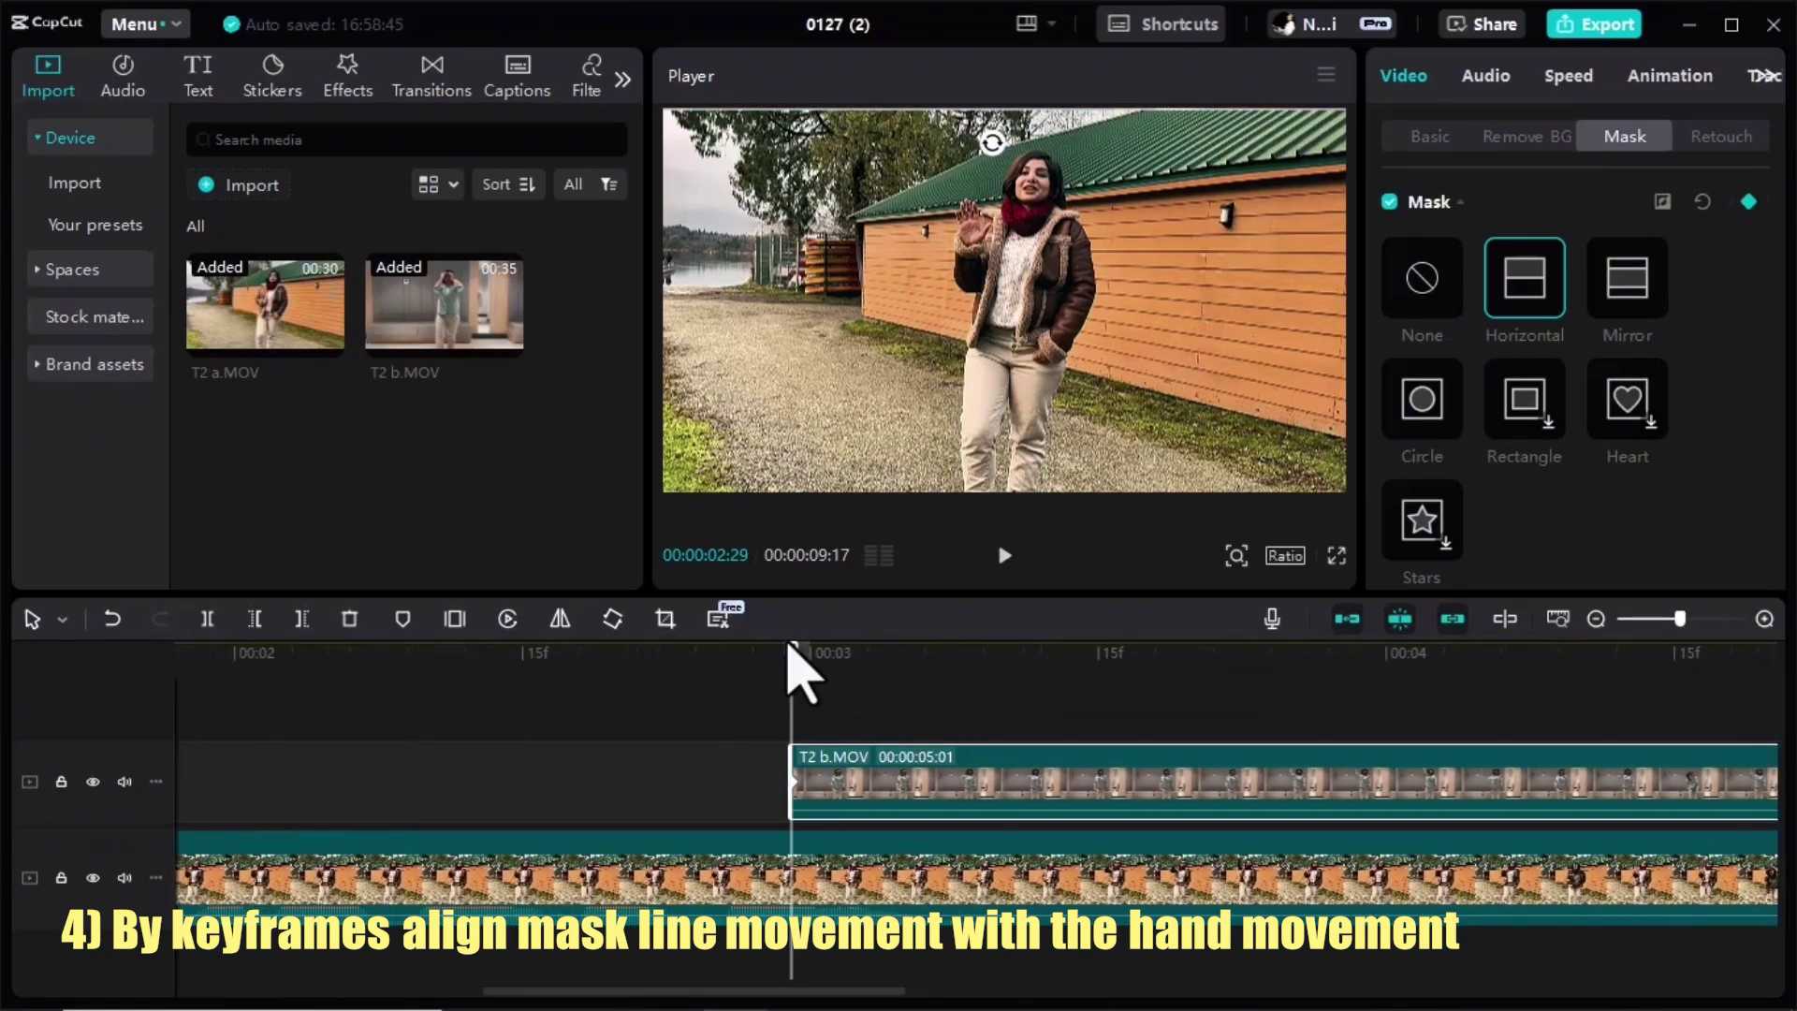
pyautogui.moveTo(807, 658); pyautogui.dragTo(1328, 697)
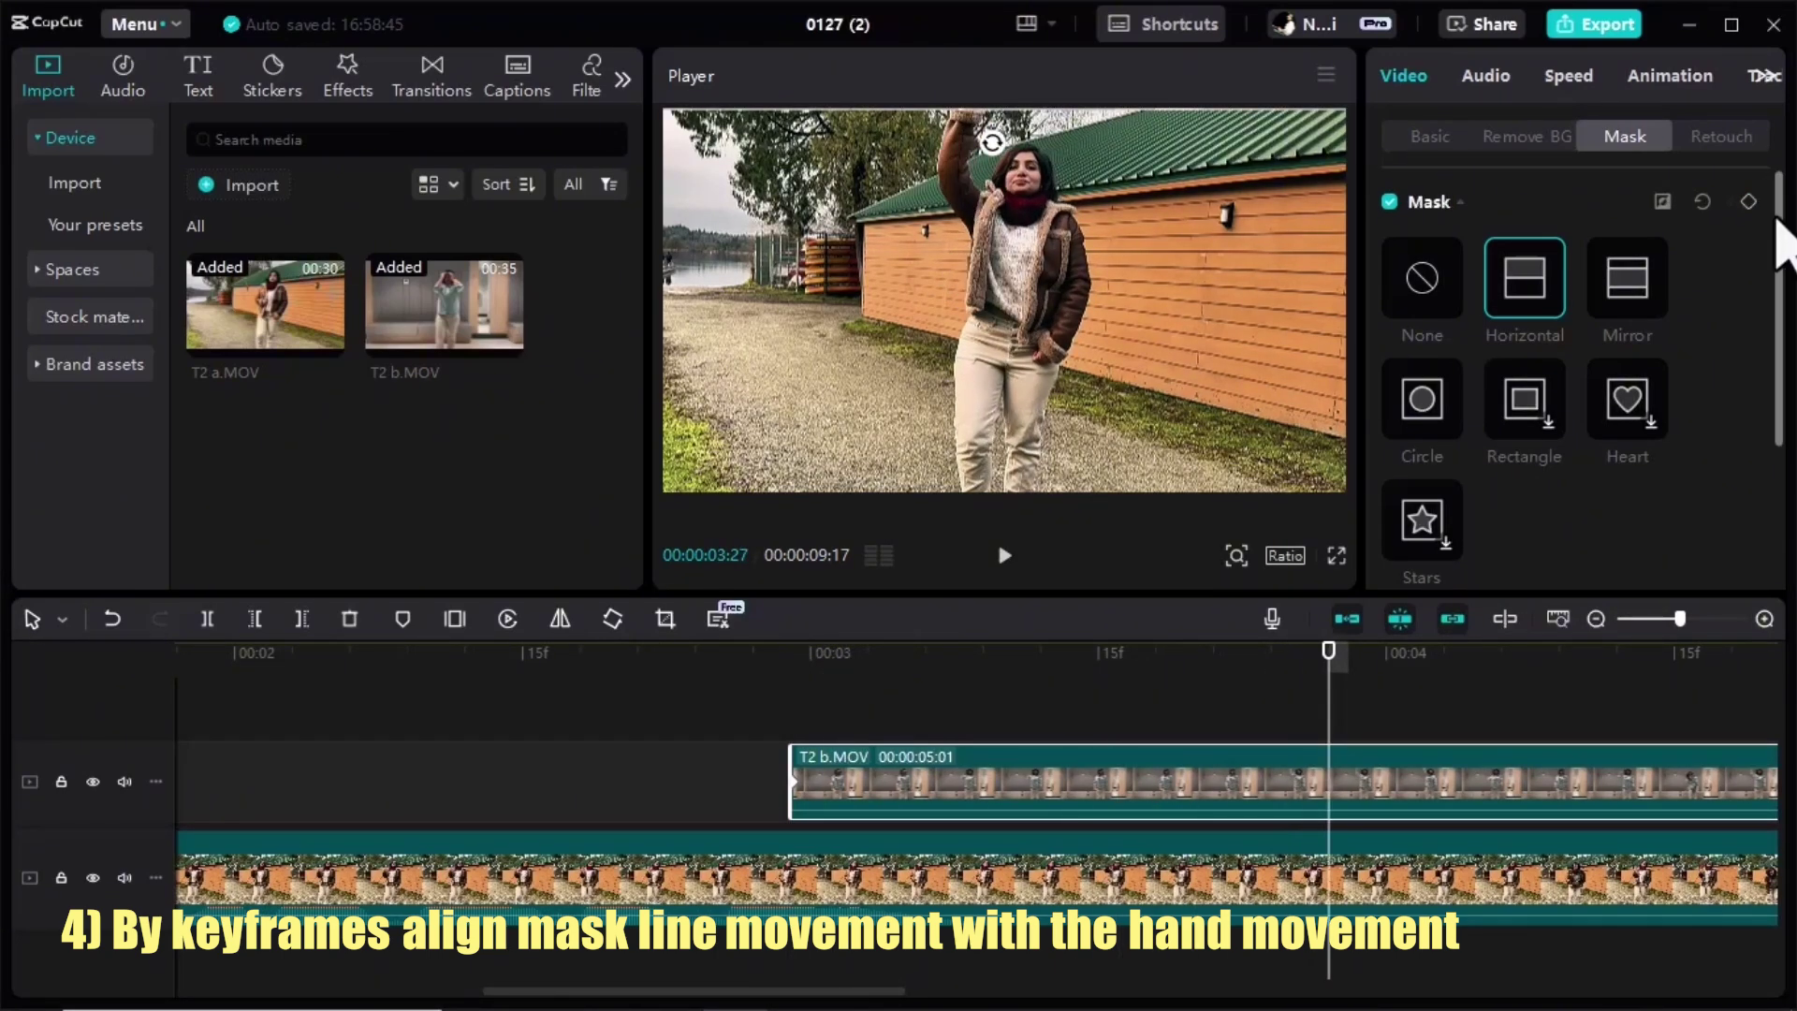
pyautogui.moveTo(794, 1003); pyautogui.dragTo(958, 1003)
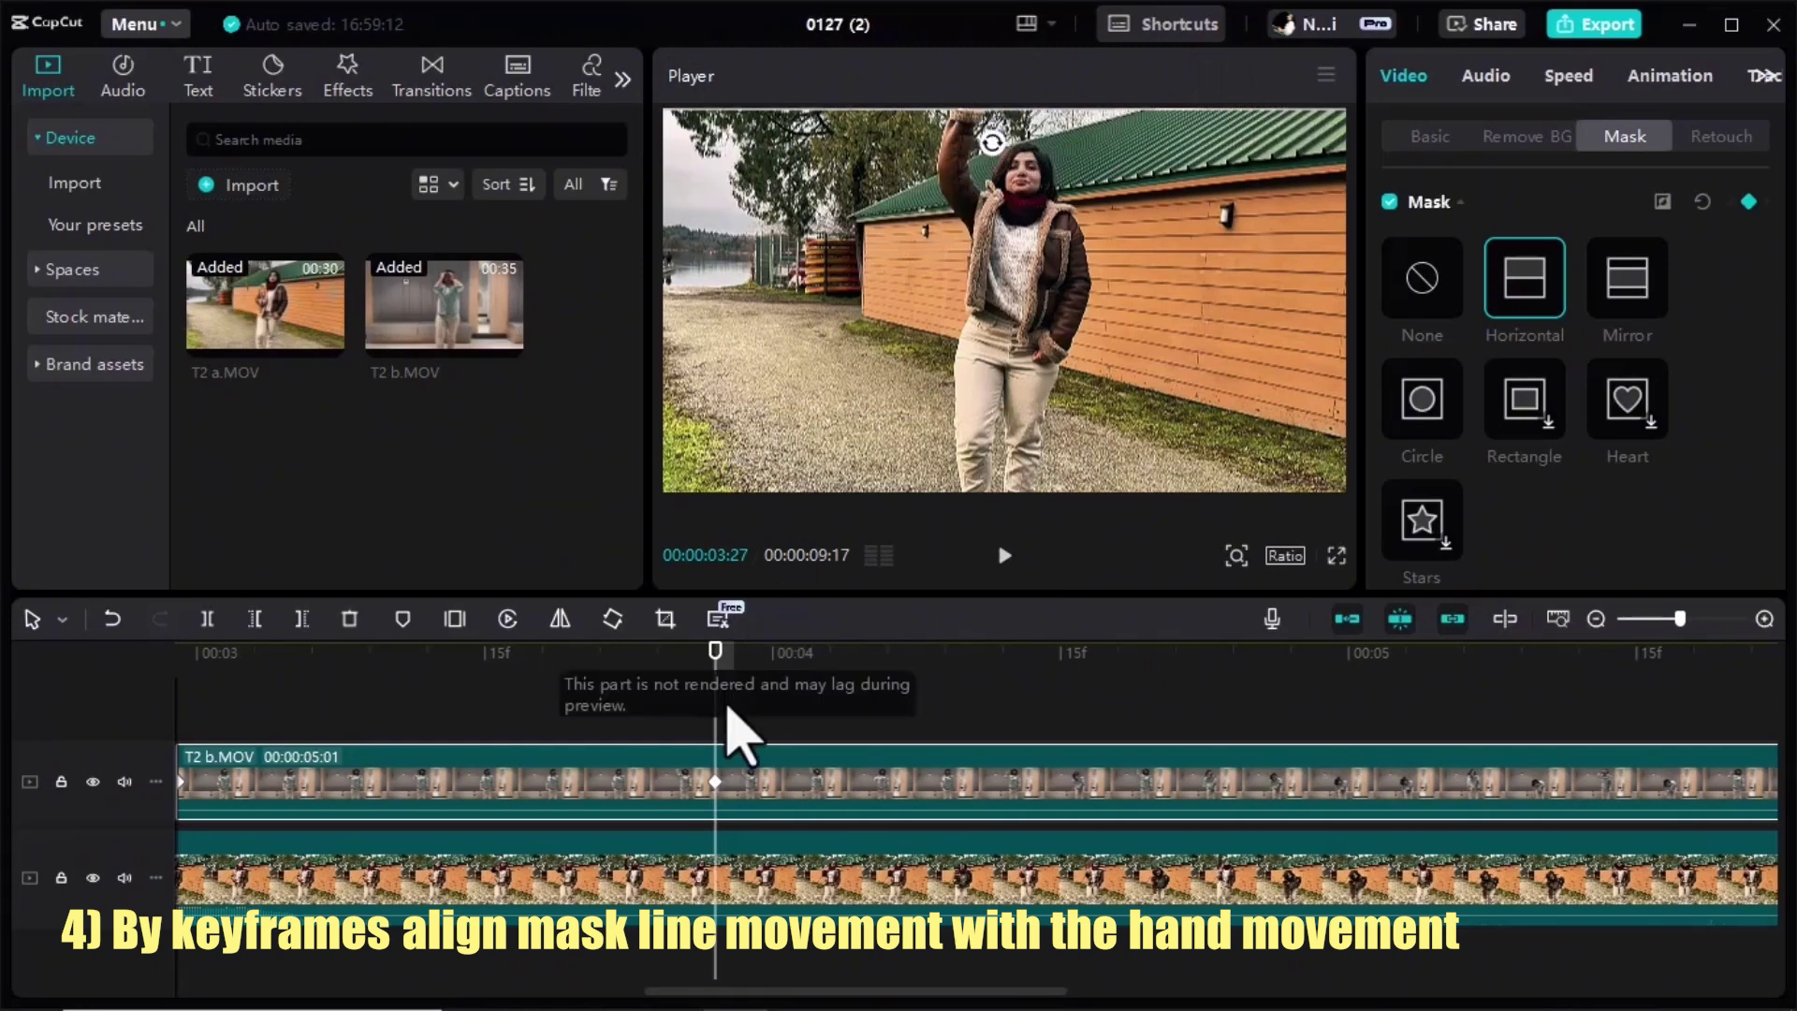
pyautogui.moveTo(716, 674); pyautogui.dragTo(753, 674)
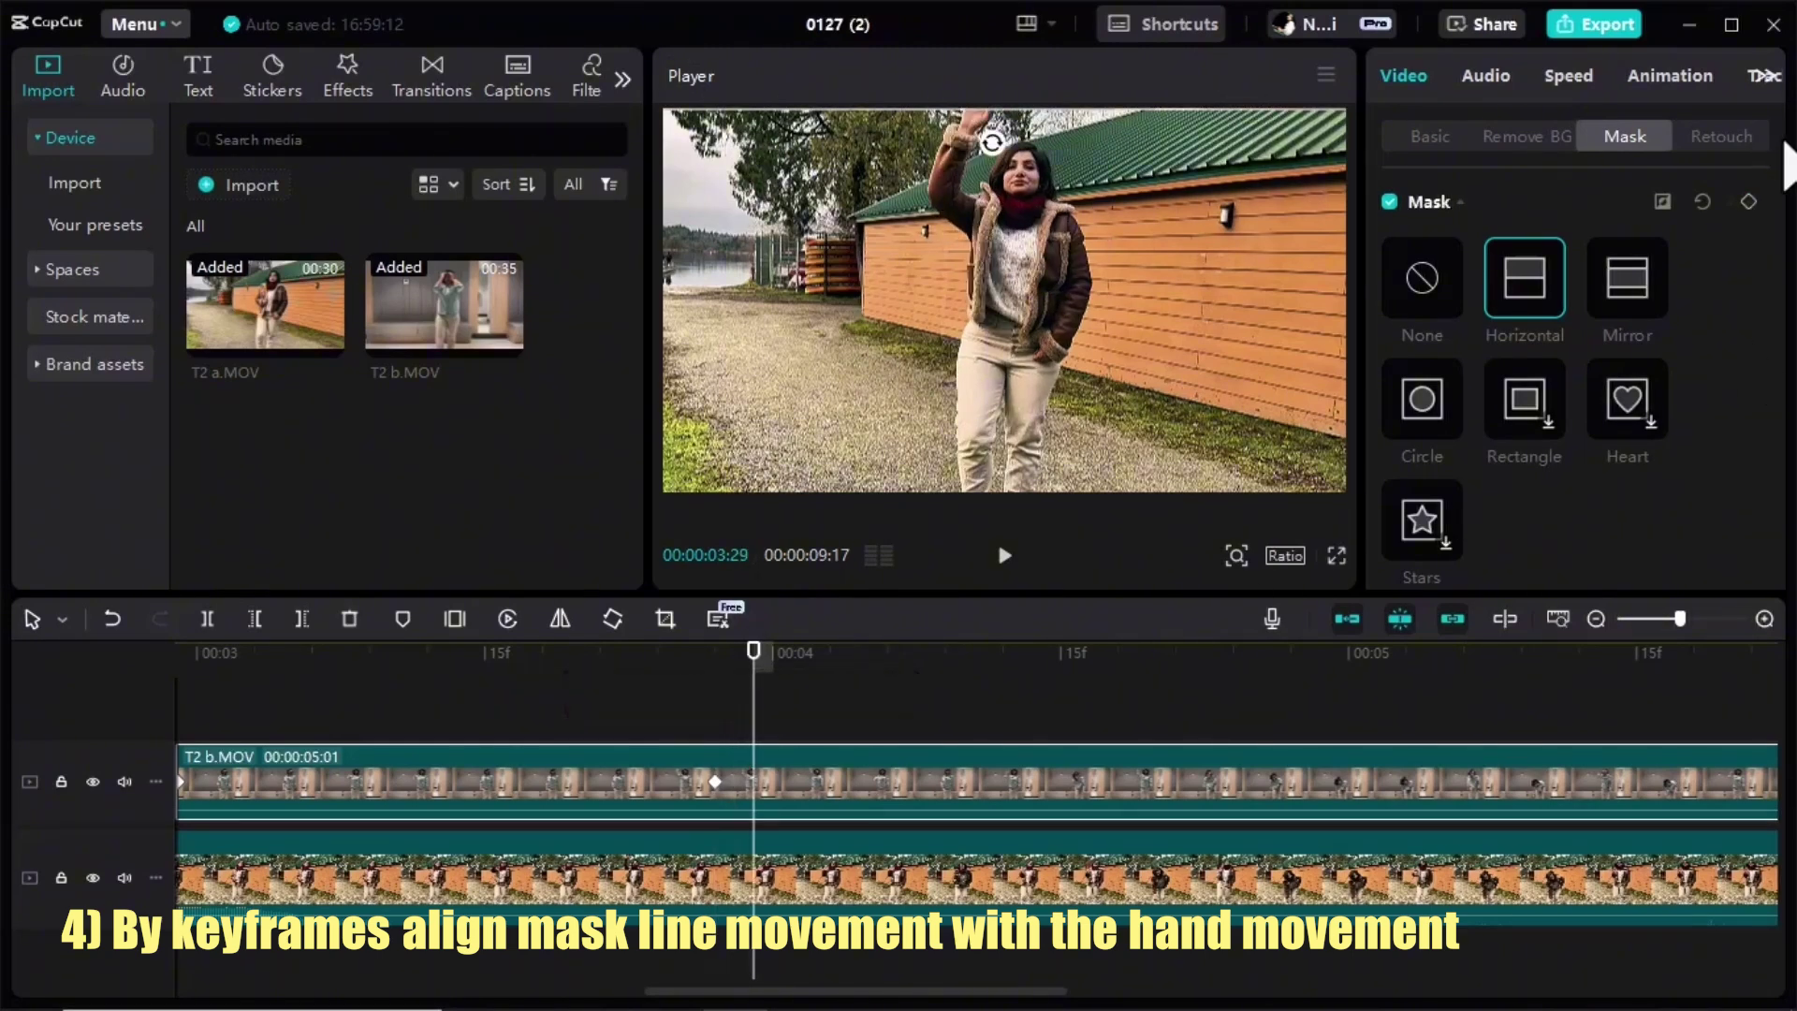
pyautogui.click(1748, 202)
pyautogui.moveTo(1016, 111); pyautogui.dragTo(1011, 140)
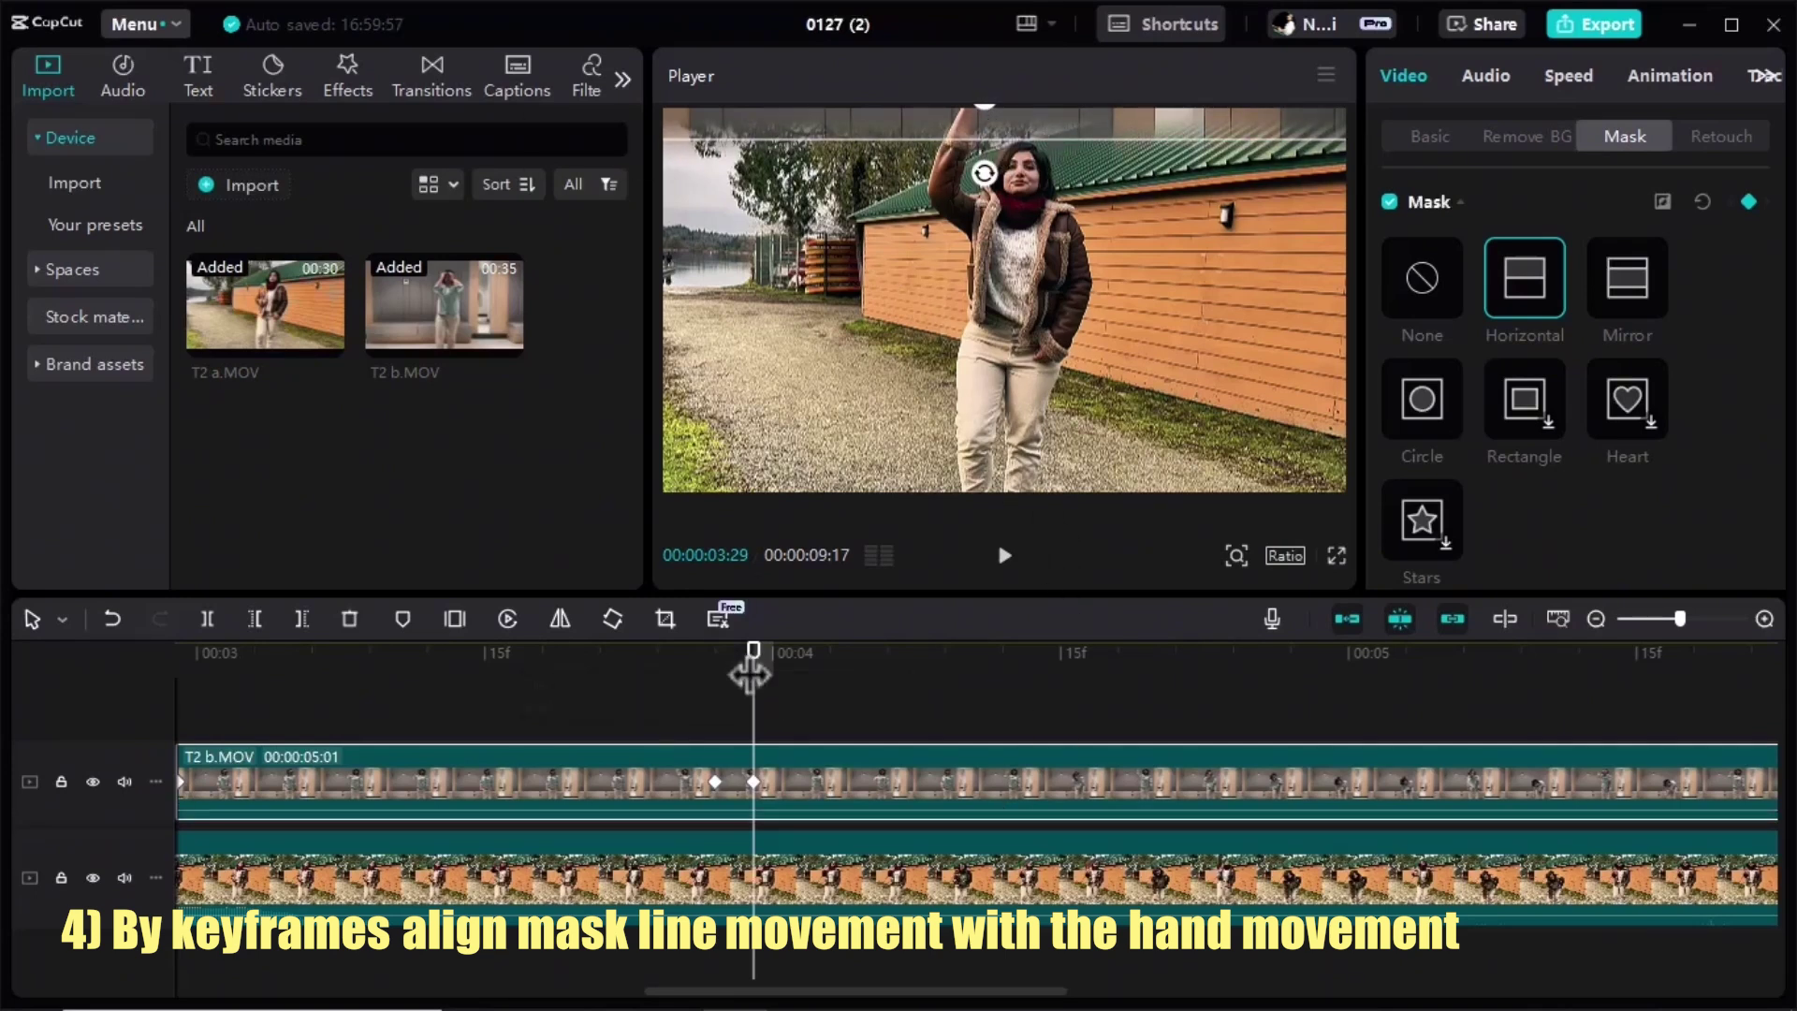
# - Add mask keyframes at 04:02, 04:05 and 04:09, moving the line down with the hand
pyautogui.moveTo(759, 682); pyautogui.dragTo(807, 688)
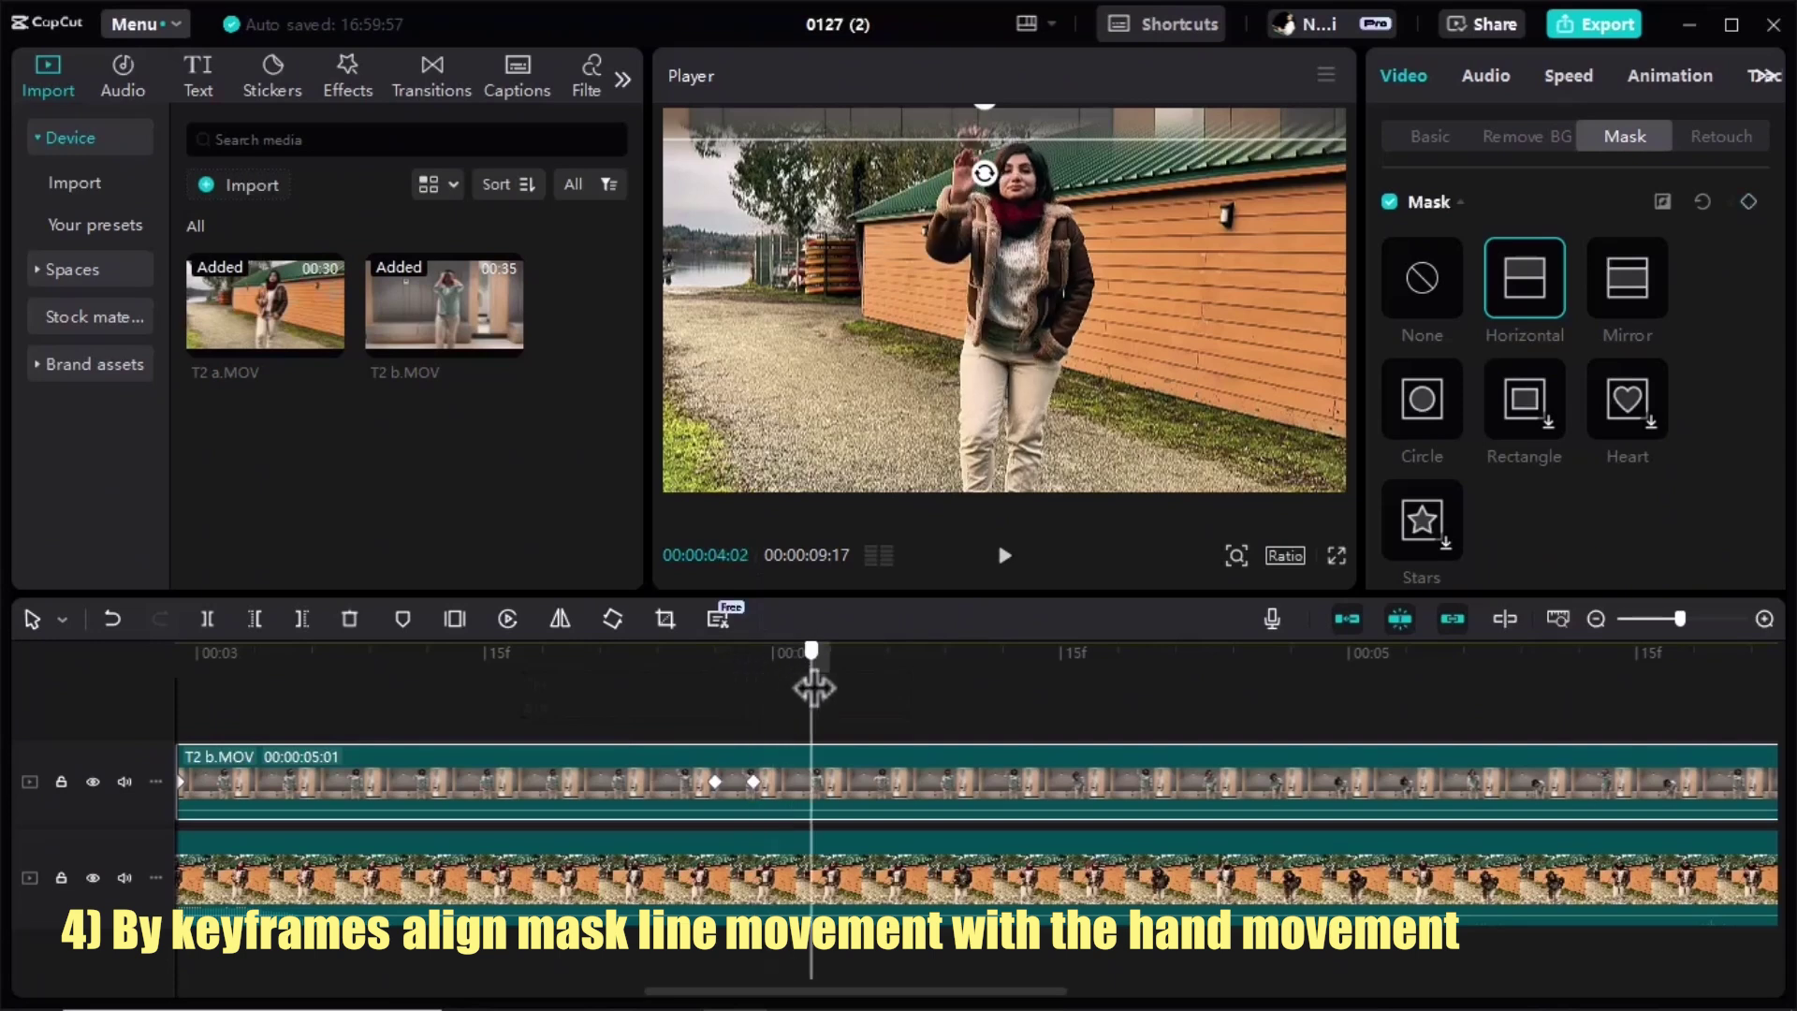
pyautogui.click(1748, 202)
pyautogui.moveTo(1061, 147); pyautogui.dragTo(1048, 196)
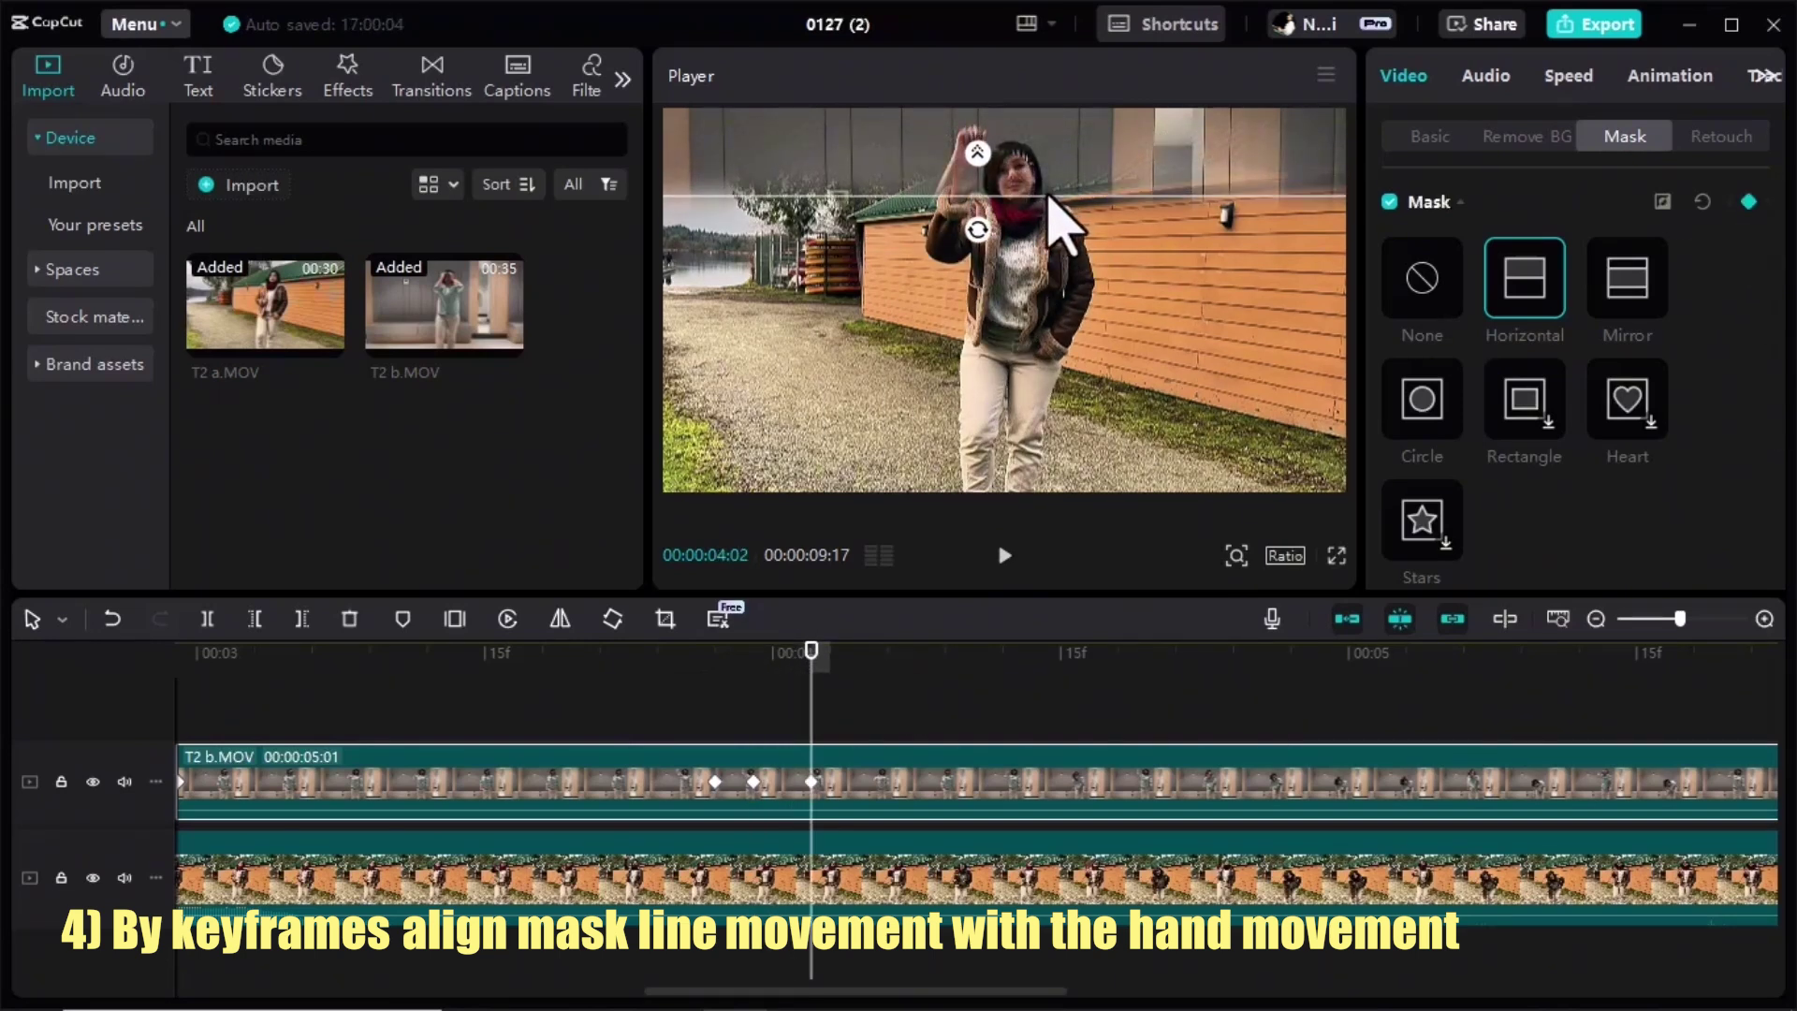
pyautogui.moveTo(811, 655); pyautogui.dragTo(868, 661)
pyautogui.click(1748, 201)
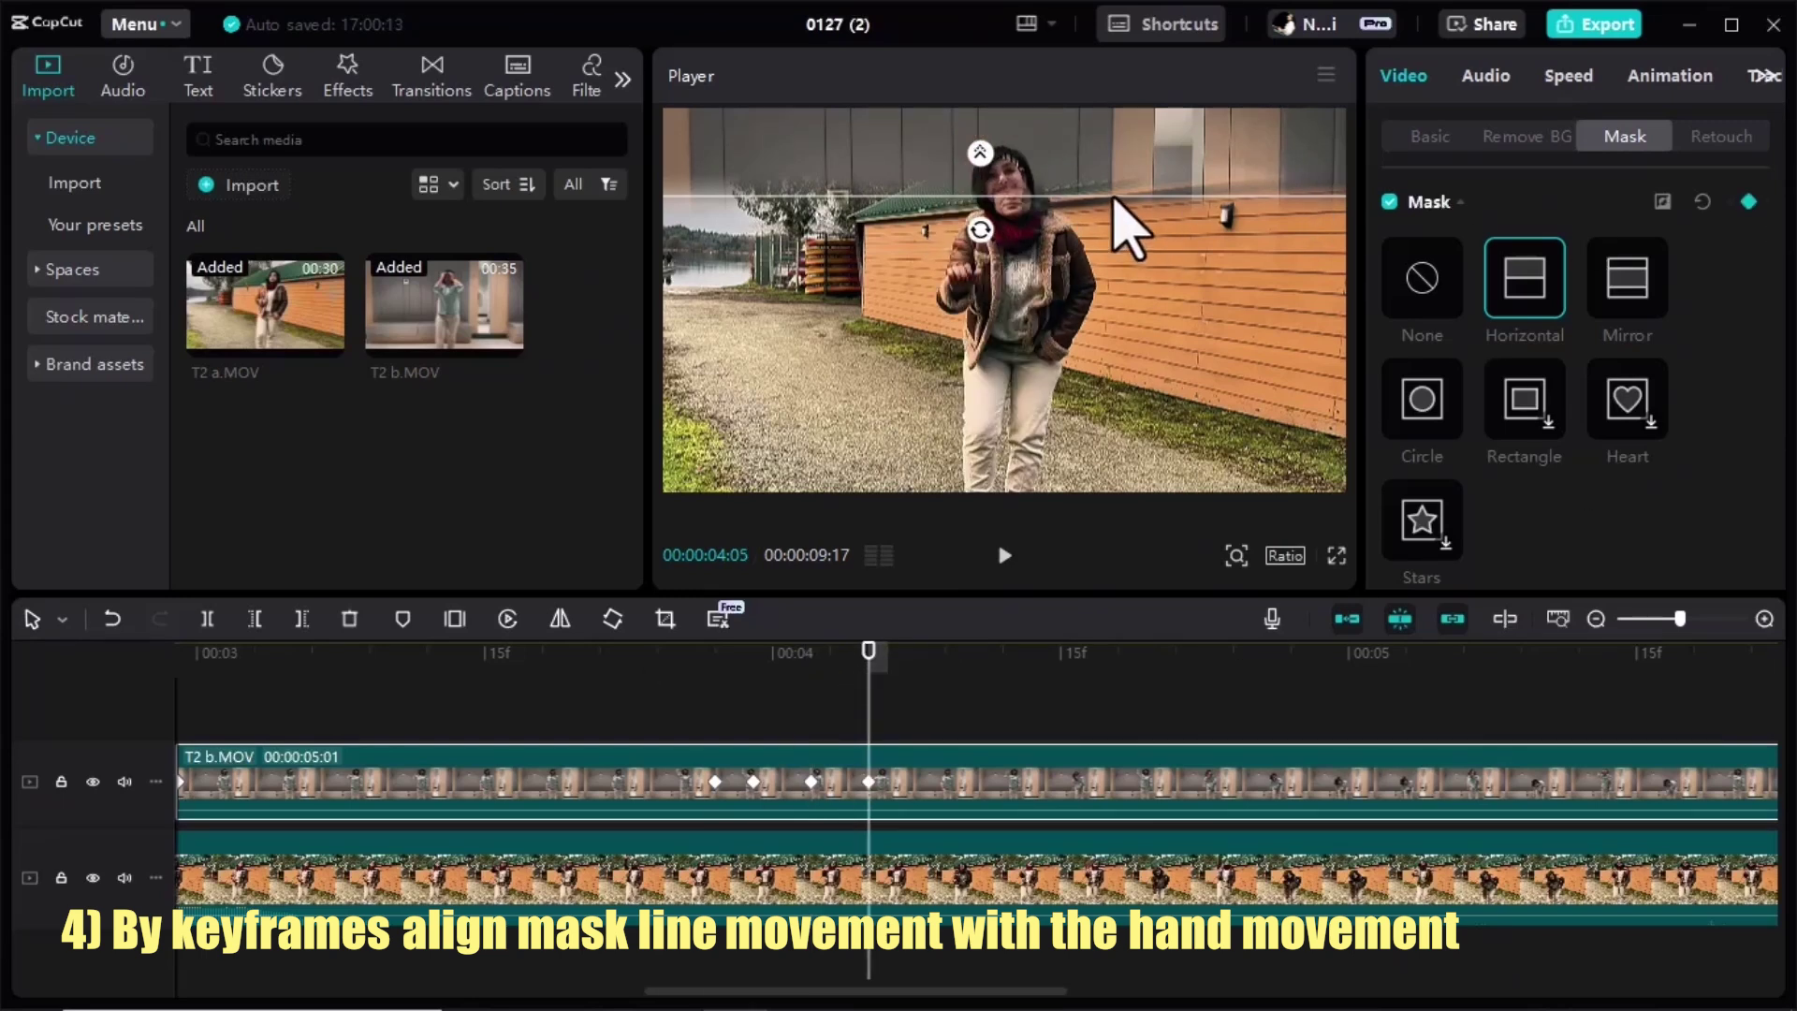
pyautogui.moveTo(1118, 200); pyautogui.dragTo(1118, 281)
pyautogui.moveTo(870, 655); pyautogui.dragTo(943, 679)
pyautogui.click(1748, 201)
pyautogui.moveTo(1123, 300); pyautogui.dragTo(1071, 440)
# - Add mask keyframes at 04:14, 04:19 and 04:23, bringing the line toward the frame's bottom
pyautogui.moveTo(950, 679); pyautogui.dragTo(1043, 683)
pyautogui.click(1748, 201)
pyautogui.moveTo(1030, 430); pyautogui.dragTo(1024, 519)
pyautogui.moveTo(1037, 646); pyautogui.dragTo(1137, 655)
pyautogui.click(1748, 201)
pyautogui.moveTo(1053, 482); pyautogui.dragTo(1065, 538)
pyautogui.moveTo(967, 452); pyautogui.dragTo(970, 466)
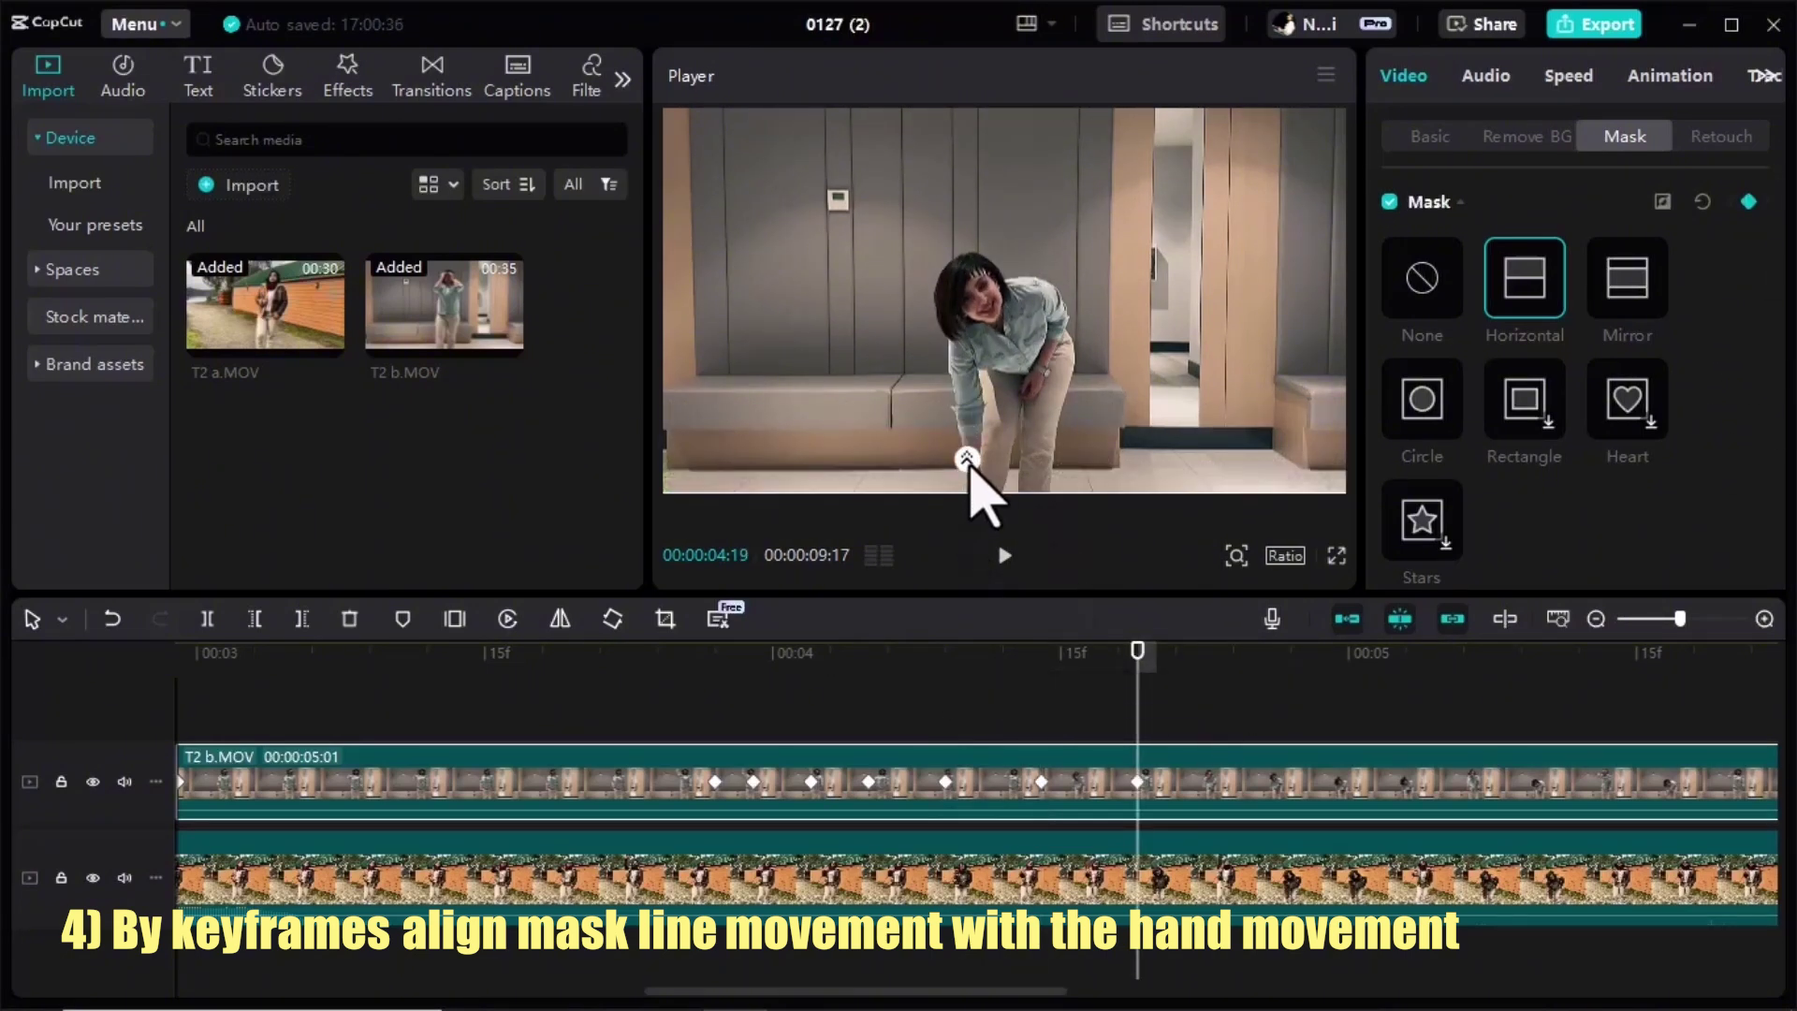
pyautogui.moveTo(1138, 682); pyautogui.dragTo(1215, 651)
pyautogui.click(1748, 201)
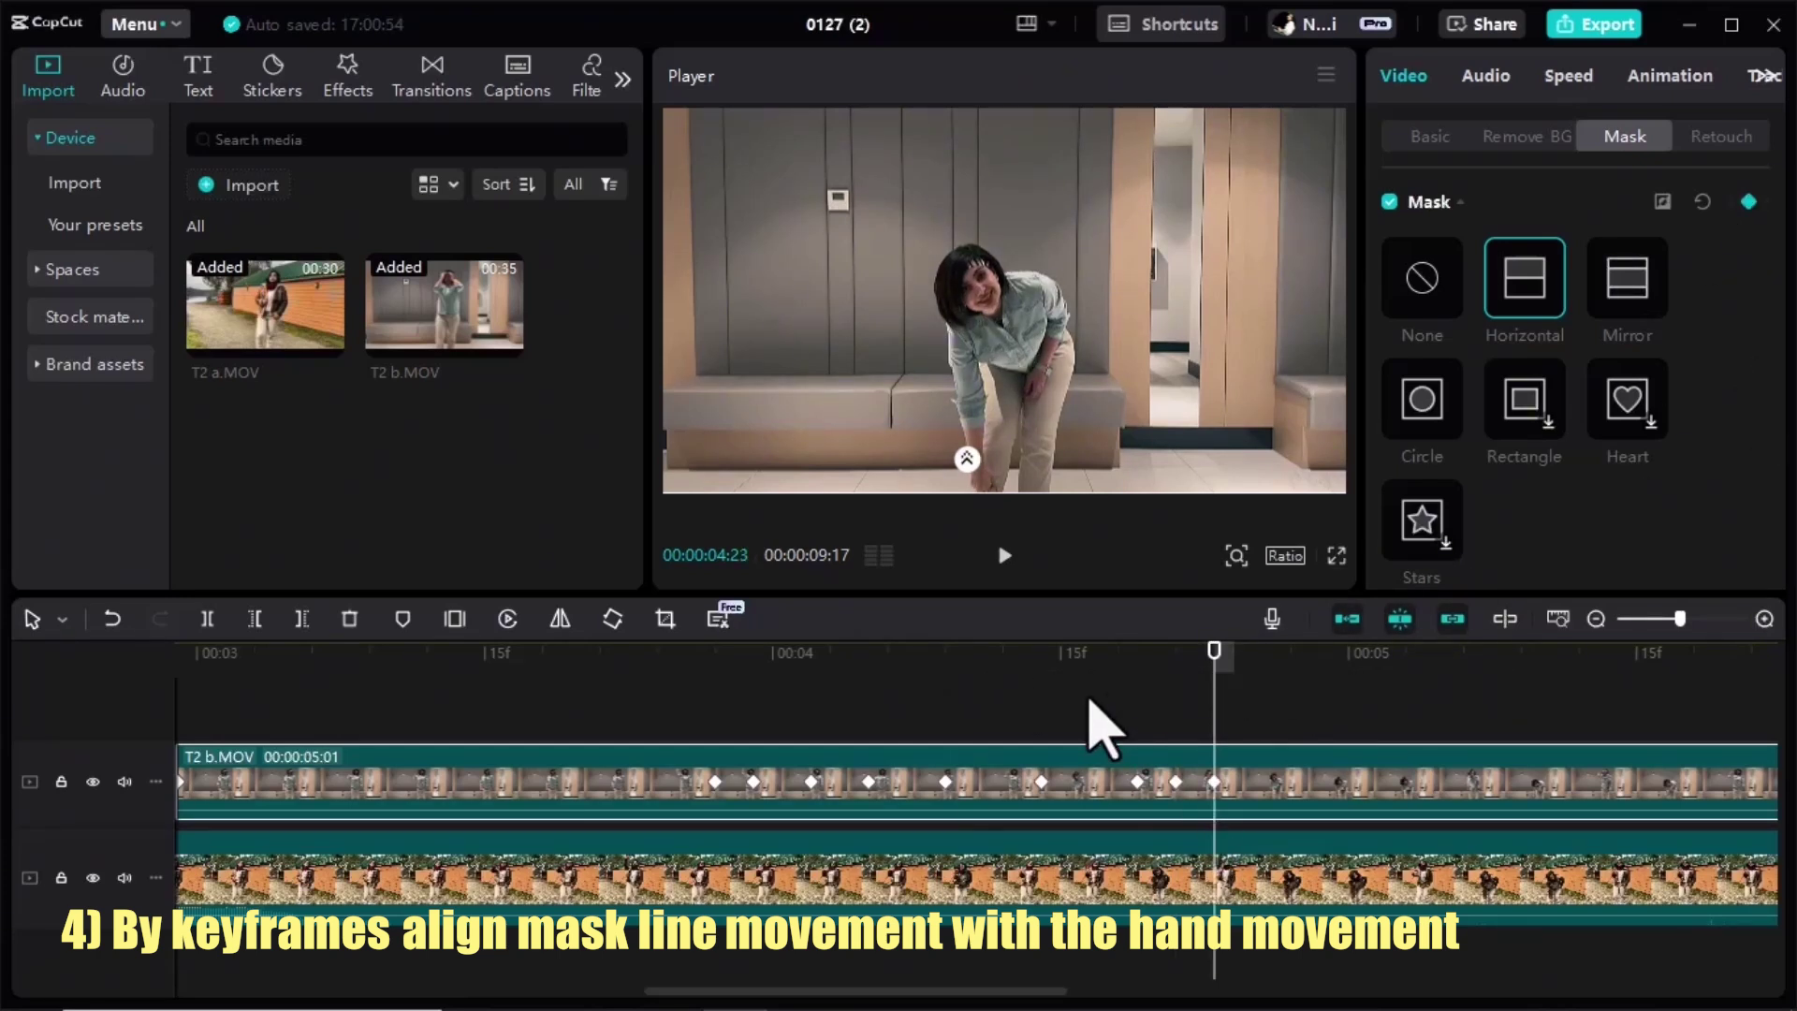
pyautogui.moveTo(1223, 674)
pyautogui.mouseDown()
pyautogui.moveTo(1269, 676)
pyautogui.moveTo(1254, 680)
pyautogui.mouseUp()
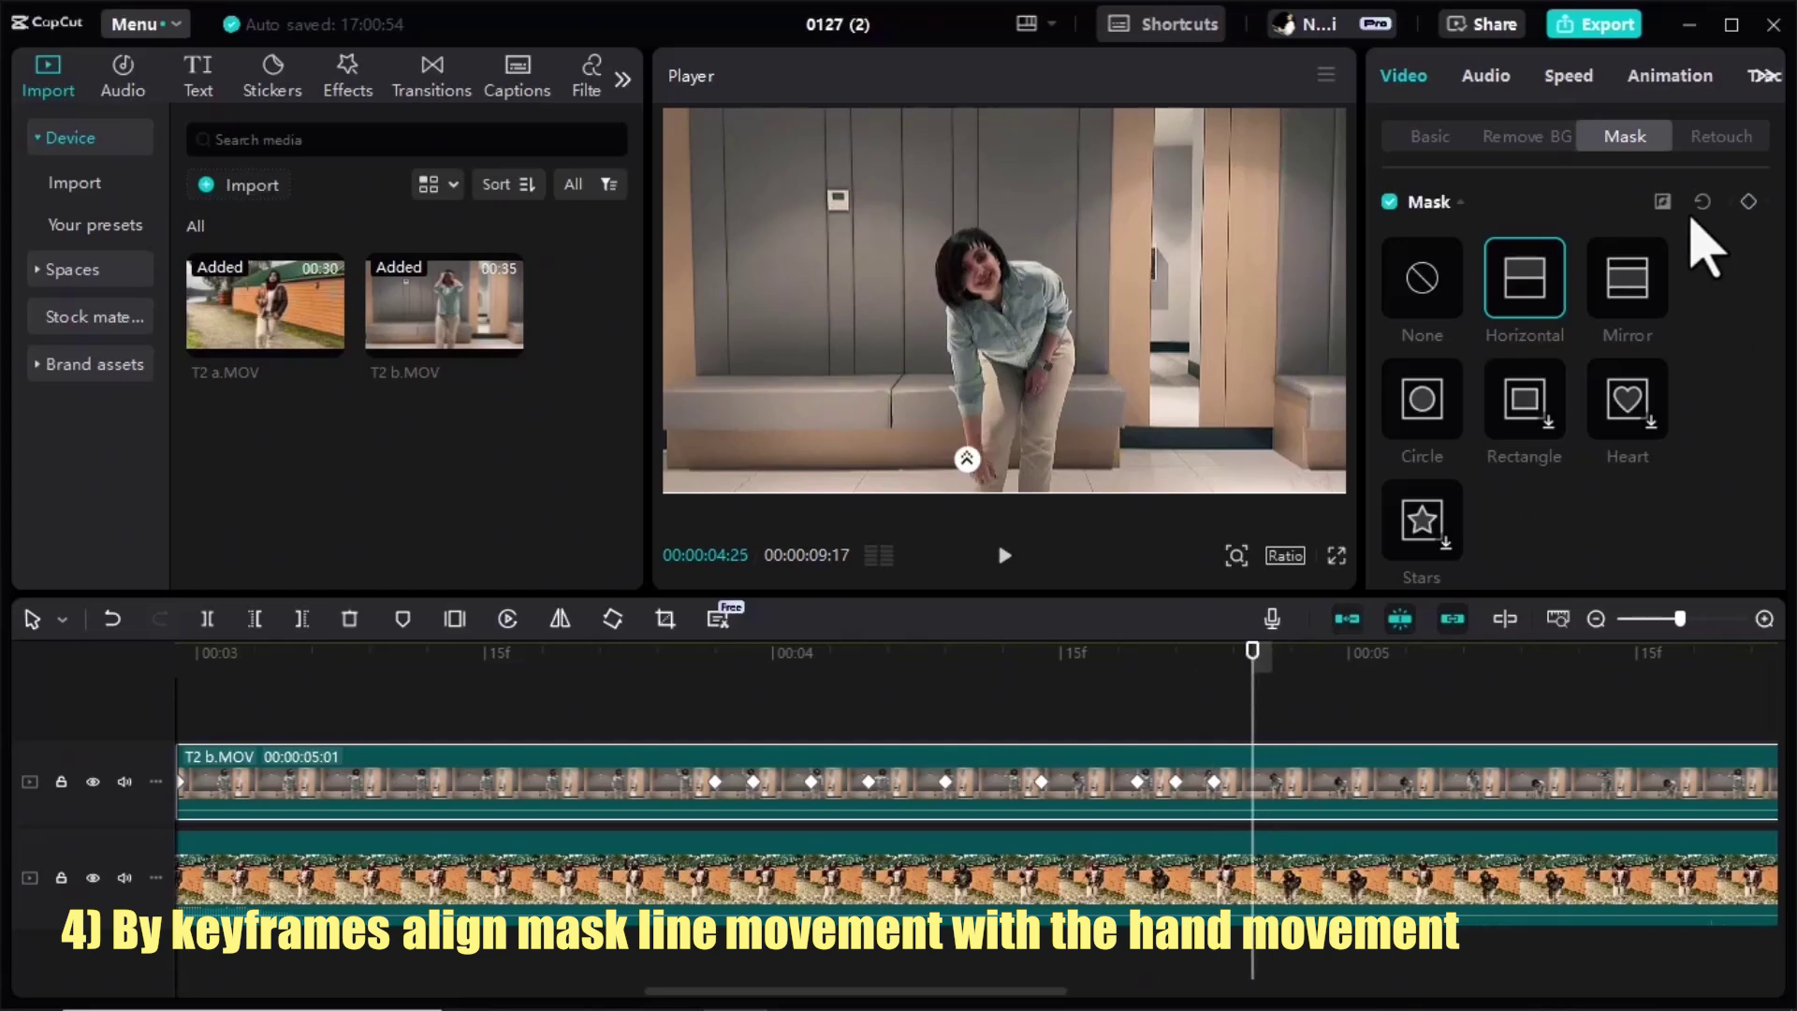
# - Add mask keyframes at 04:27, 05:00 and 05:03, raising the line as the hand rises
pyautogui.click(1290, 652)
pyautogui.click(1749, 201)
pyautogui.moveTo(1055, 484); pyautogui.dragTo(969, 424)
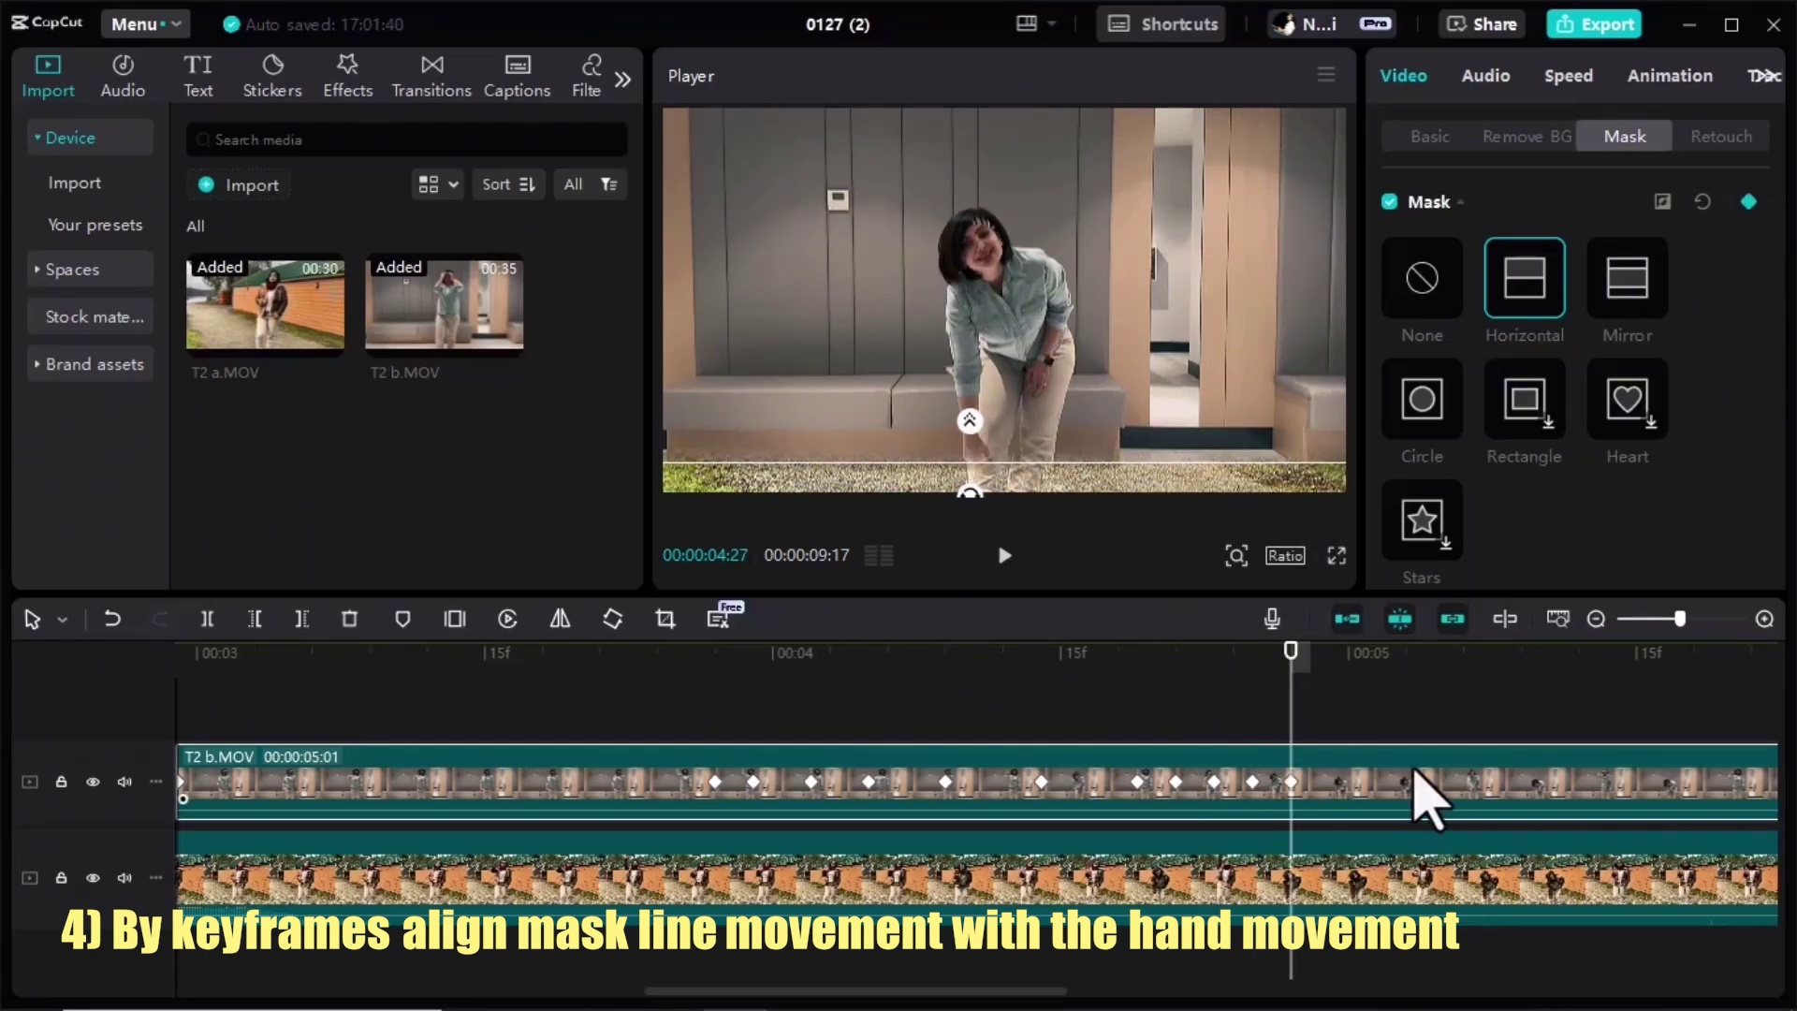
pyautogui.moveTo(1291, 652); pyautogui.dragTo(1348, 653)
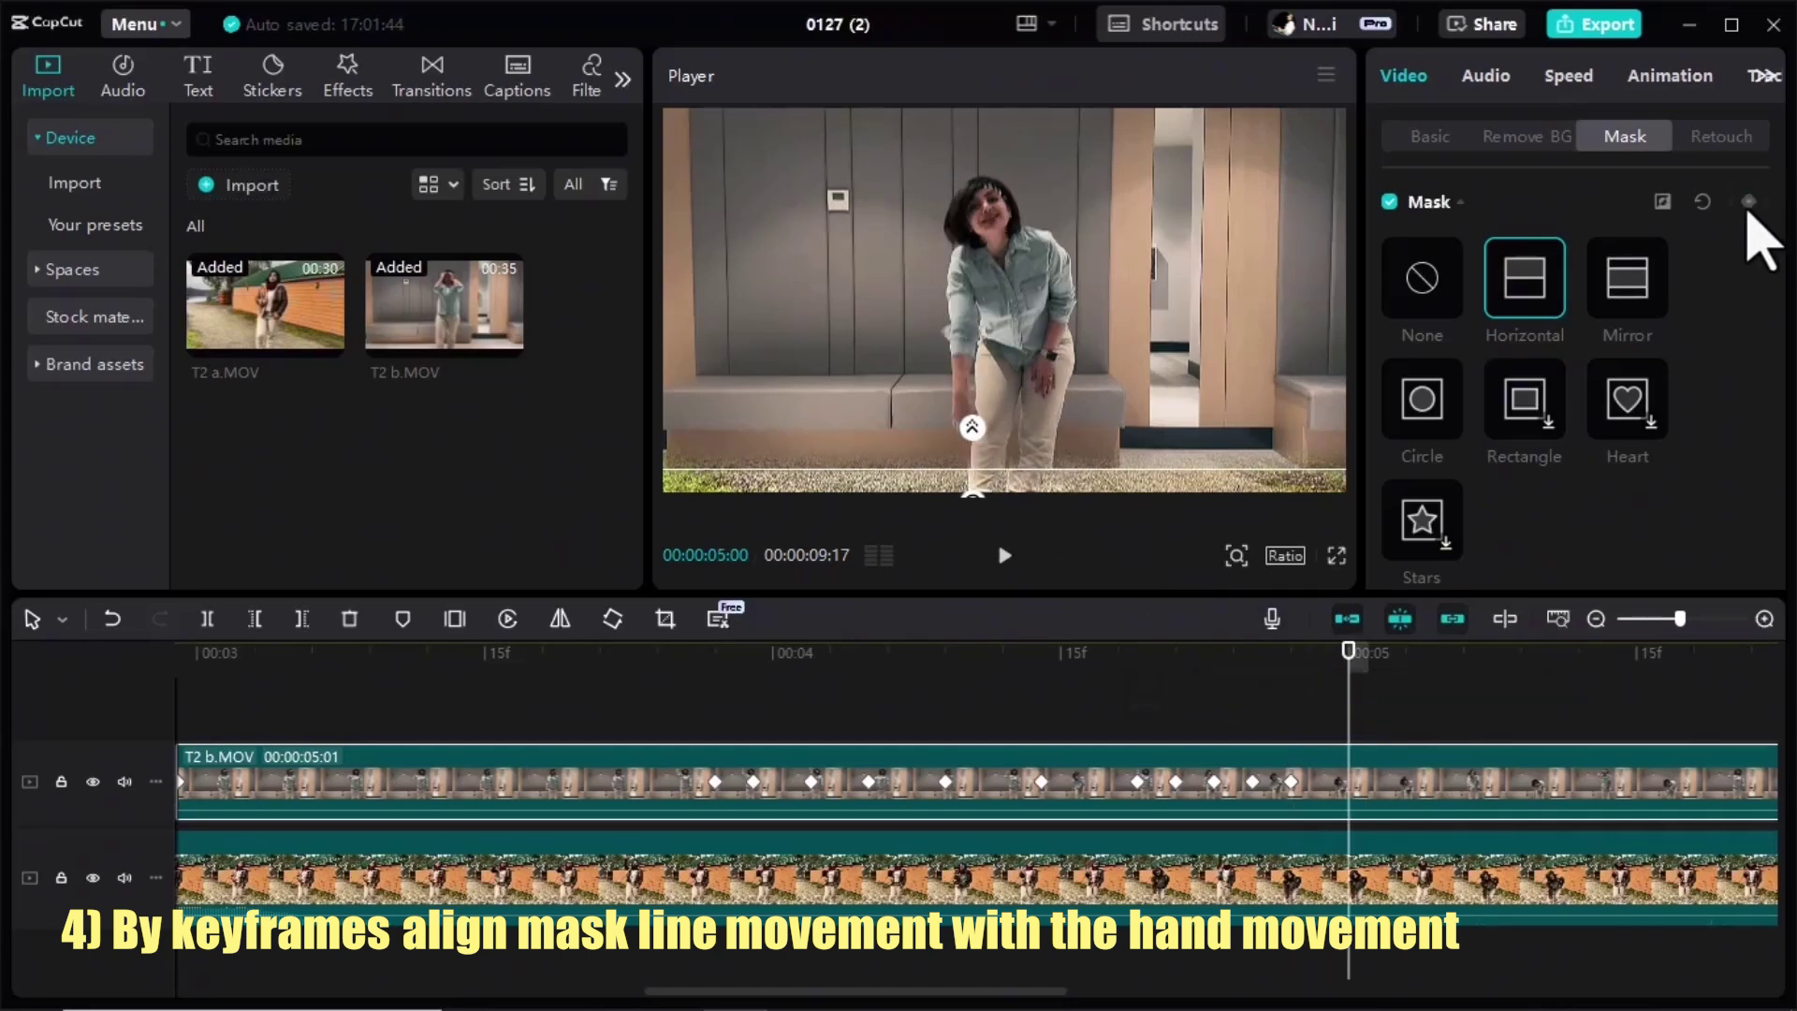
pyautogui.click(1748, 202)
pyautogui.moveTo(1063, 465); pyautogui.dragTo(1059, 433)
pyautogui.moveTo(1343, 652); pyautogui.dragTo(1406, 652)
pyautogui.click(1748, 202)
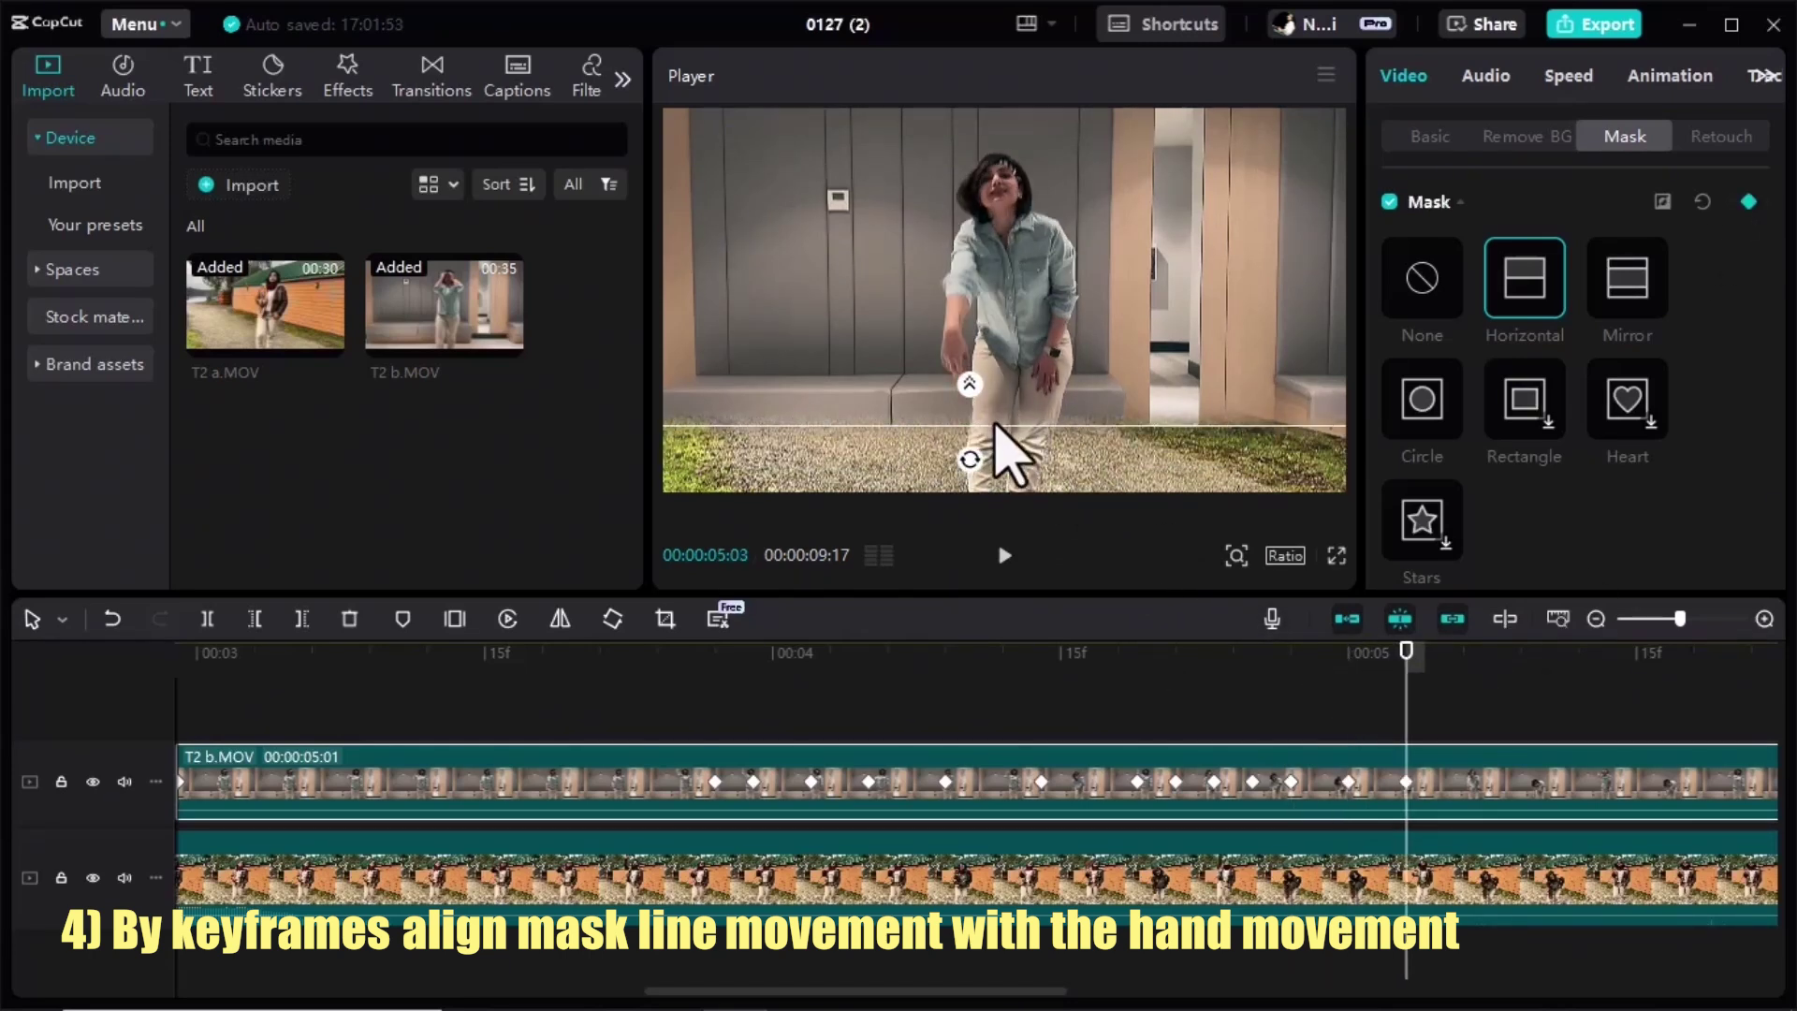
pyautogui.moveTo(995, 428); pyautogui.dragTo(994, 356)
# - Raise the mask line at 05:08, 05:11, 05:12 and 05:13 until it reaches the frame's top
pyautogui.moveTo(1406, 683); pyautogui.dragTo(1456, 683)
pyautogui.moveTo(1023, 401); pyautogui.dragTo(1016, 301)
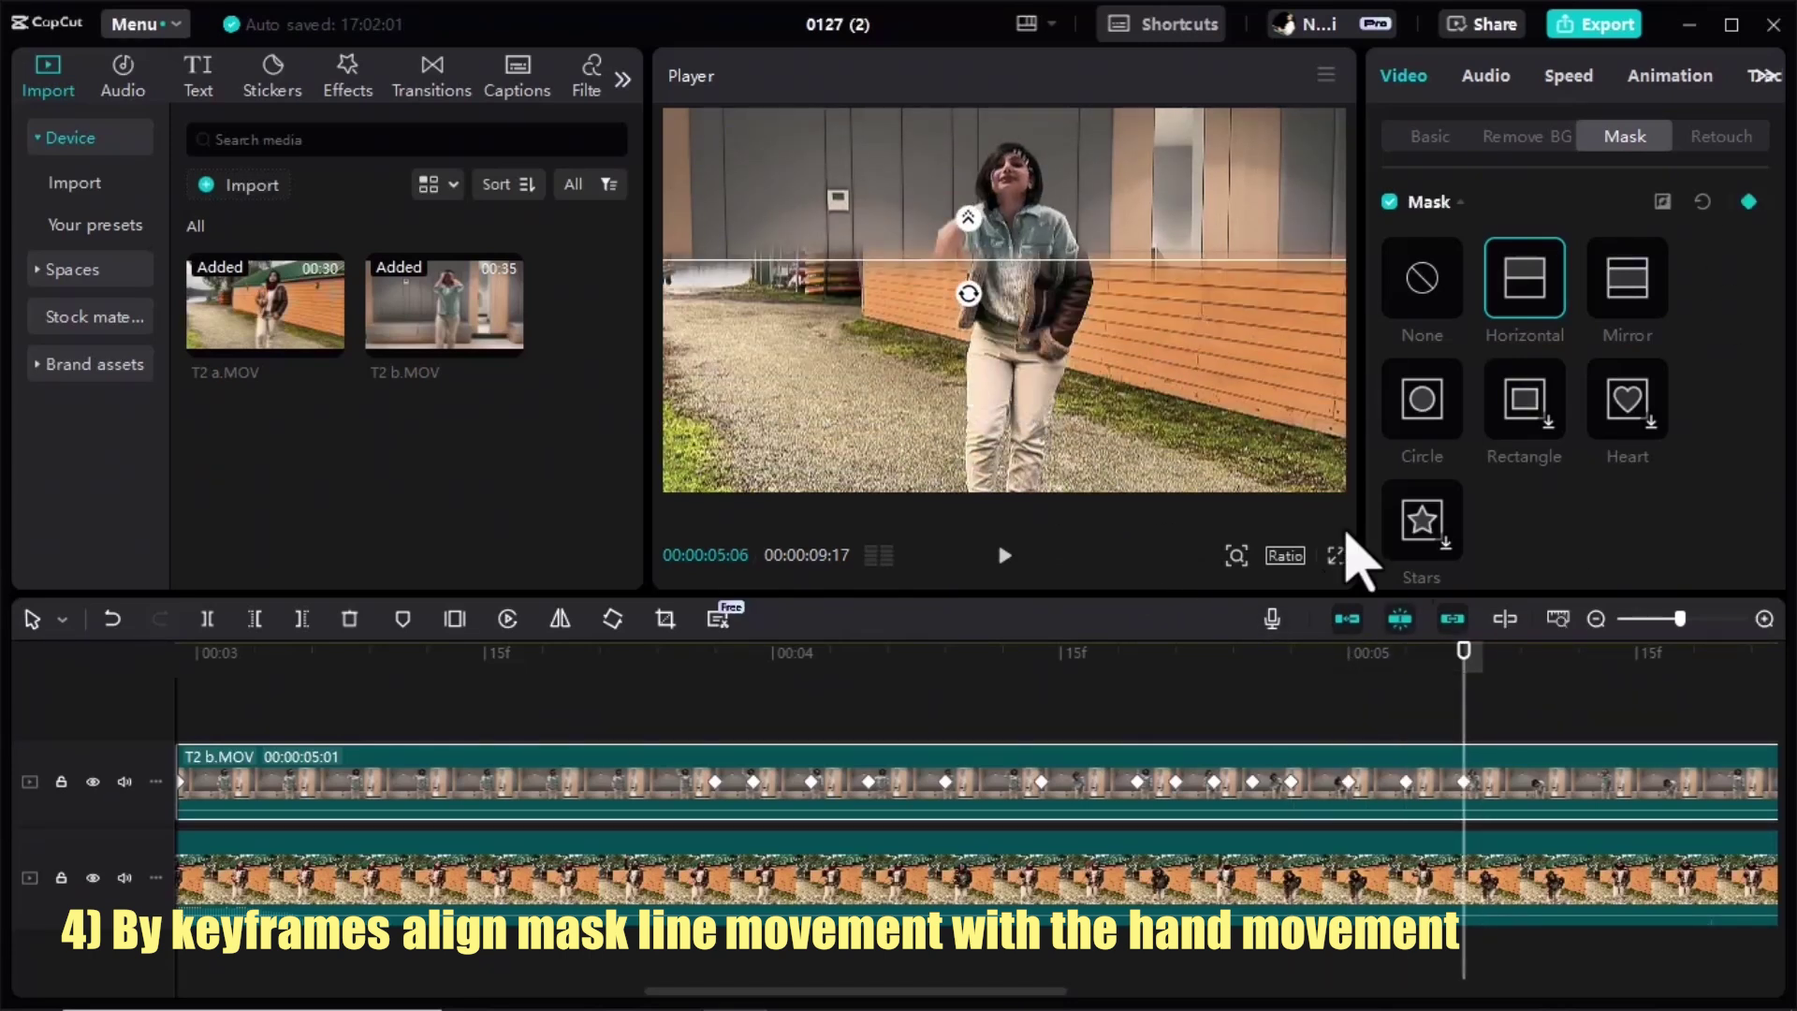
pyautogui.moveTo(1456, 674); pyautogui.dragTo(1499, 676)
pyautogui.moveTo(1030, 262); pyautogui.dragTo(1025, 204)
pyautogui.moveTo(1501, 682); pyautogui.dragTo(1538, 682)
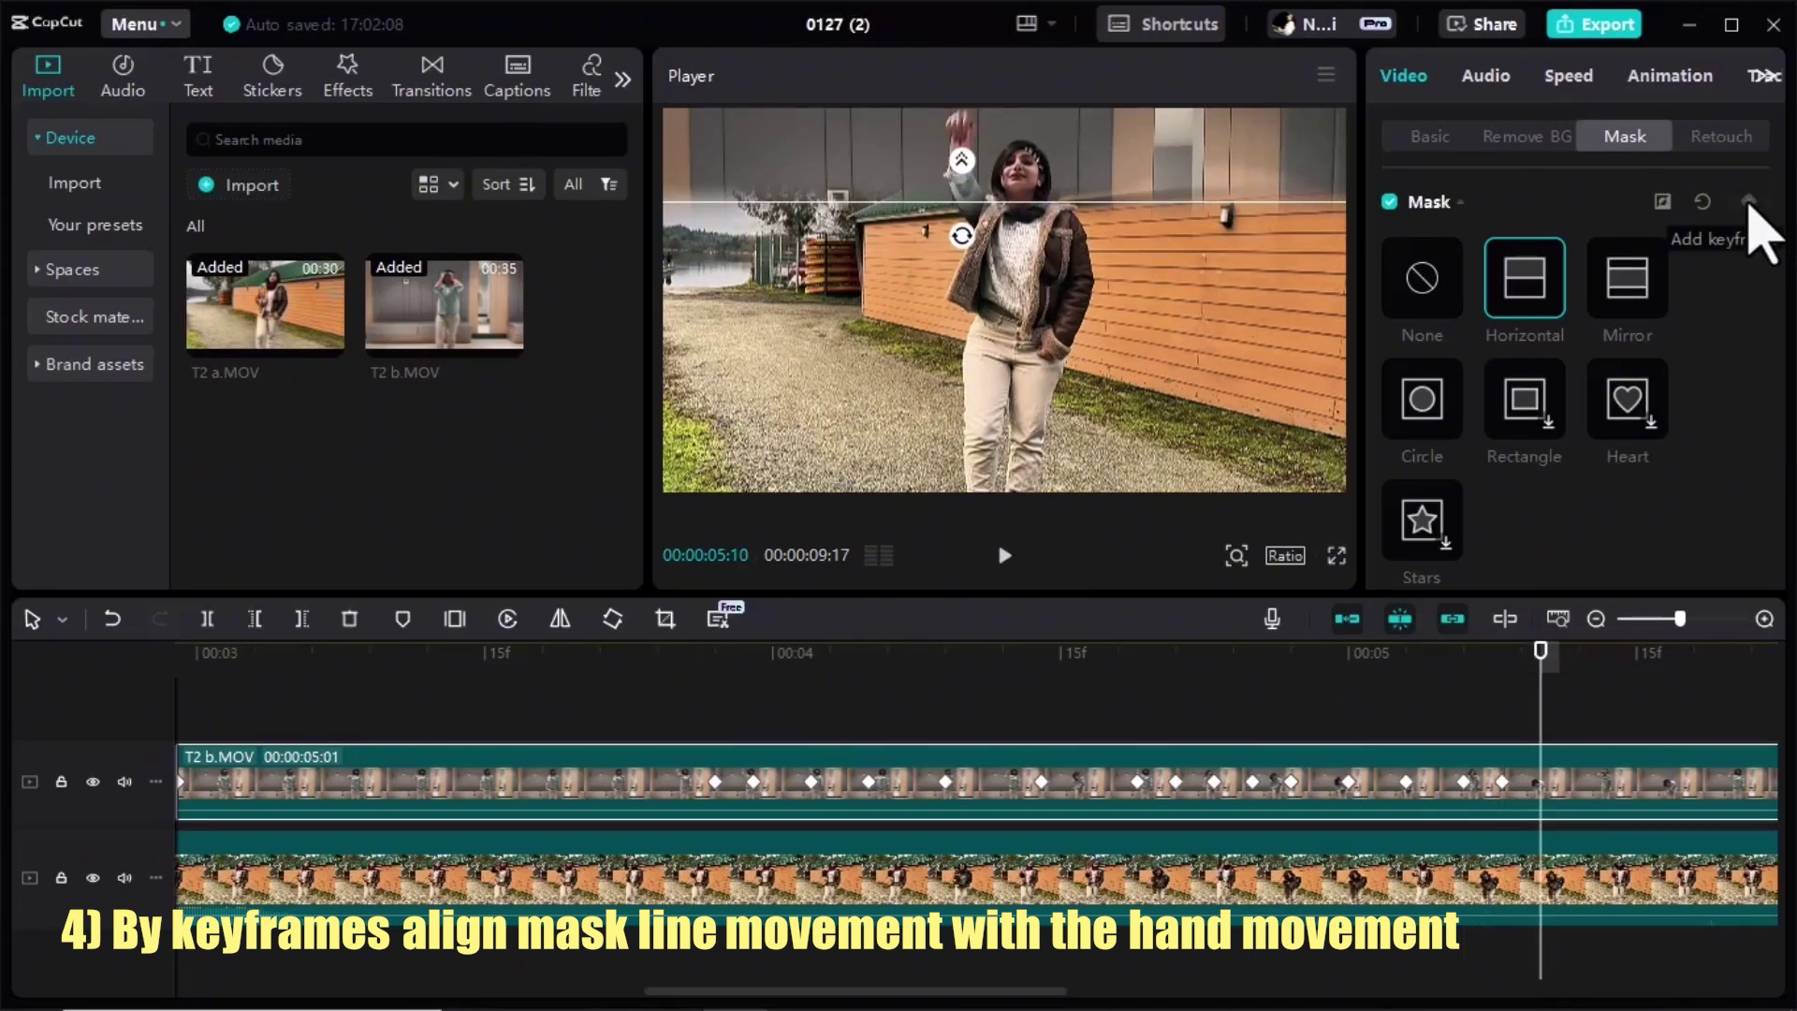
pyautogui.moveTo(950, 360); pyautogui.dragTo(946, 283)
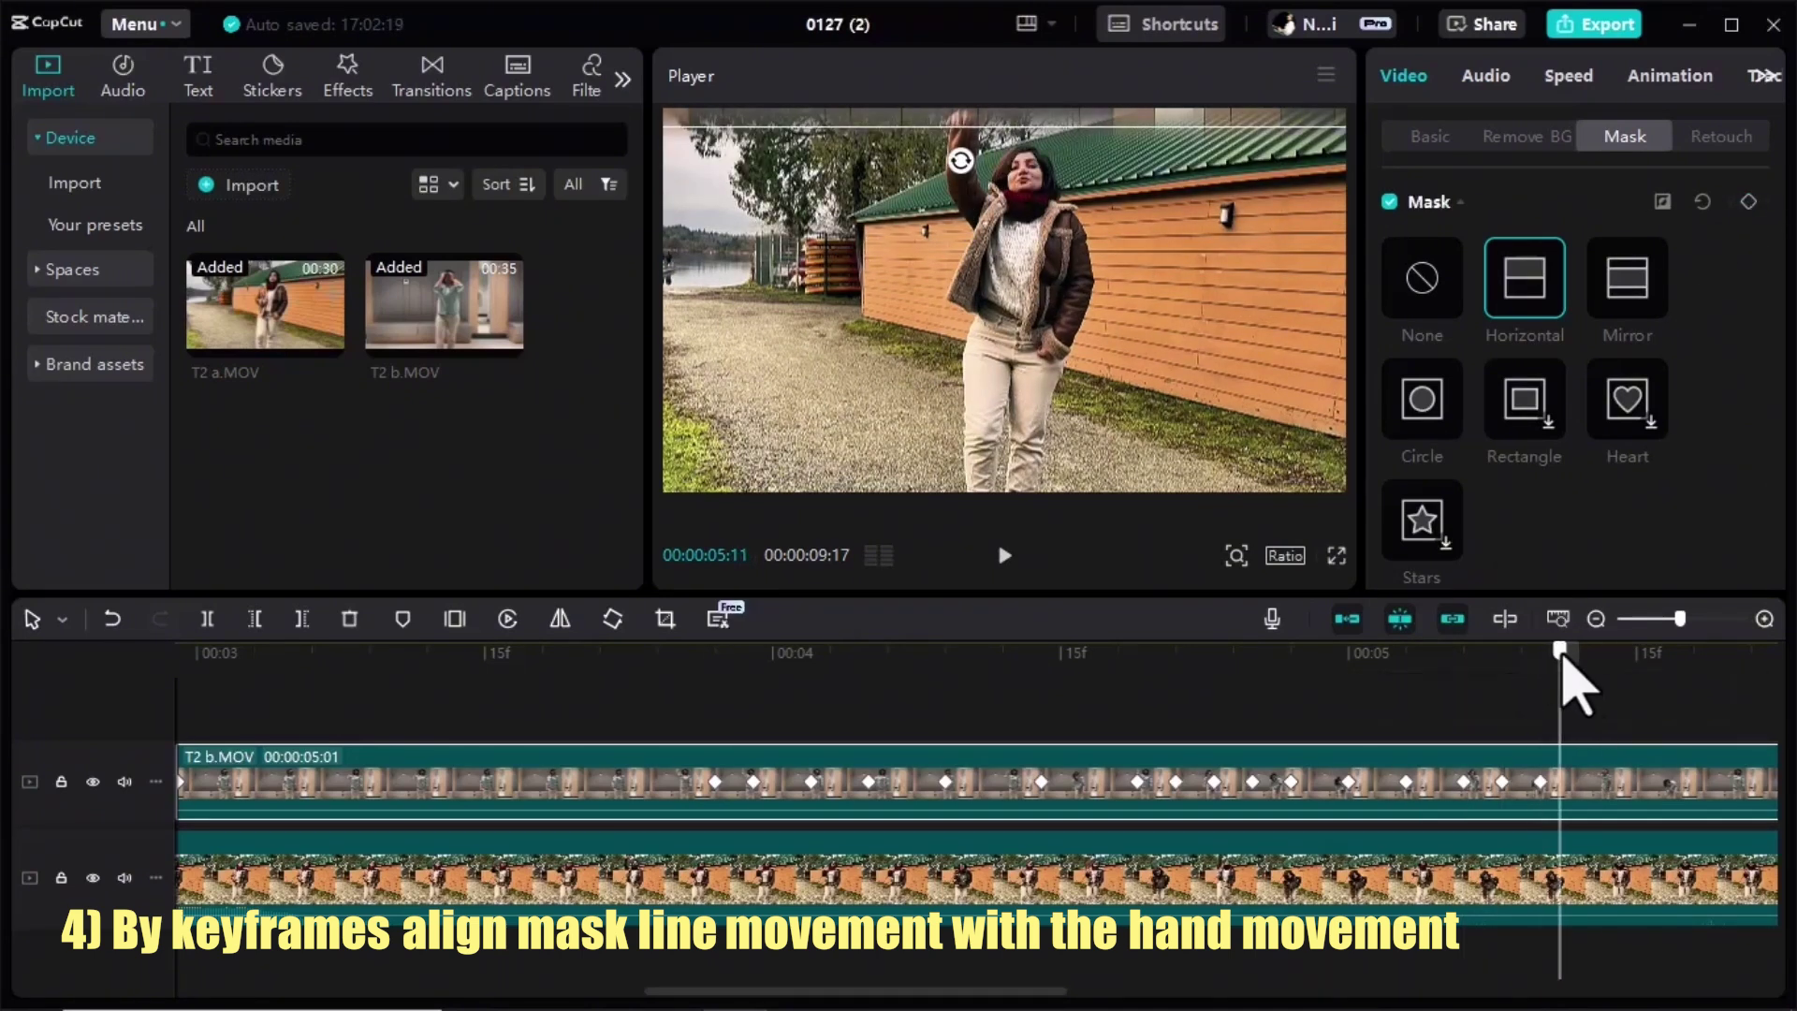
pyautogui.moveTo(1556, 670); pyautogui.dragTo(1578, 670)
pyautogui.moveTo(1034, 153); pyautogui.dragTo(1039, 121)
pyautogui.moveTo(1581, 670); pyautogui.dragTo(1601, 681)
pyautogui.moveTo(1018, 122); pyautogui.dragTo(1013, 120)
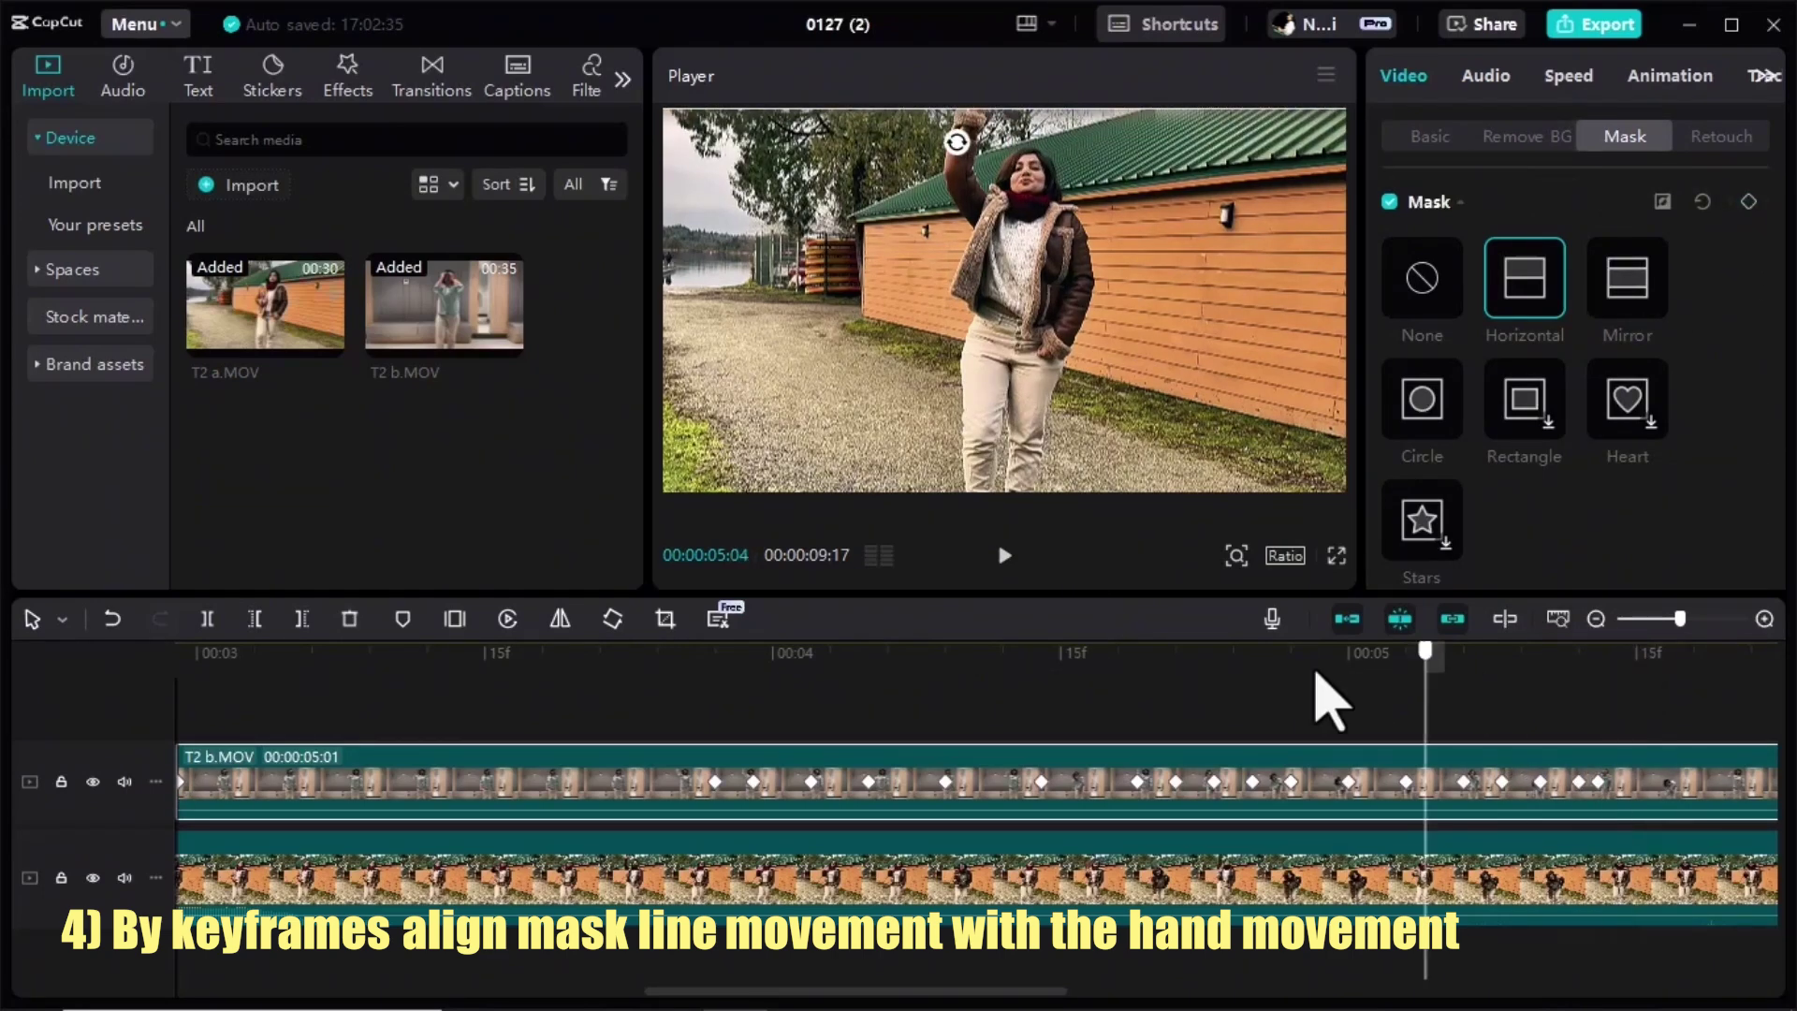
# - Play back the masked transition, then return to the last keyframe at 05:13
pyautogui.click(469, 682)
pyautogui.click(1004, 555)
pyautogui.press('space')
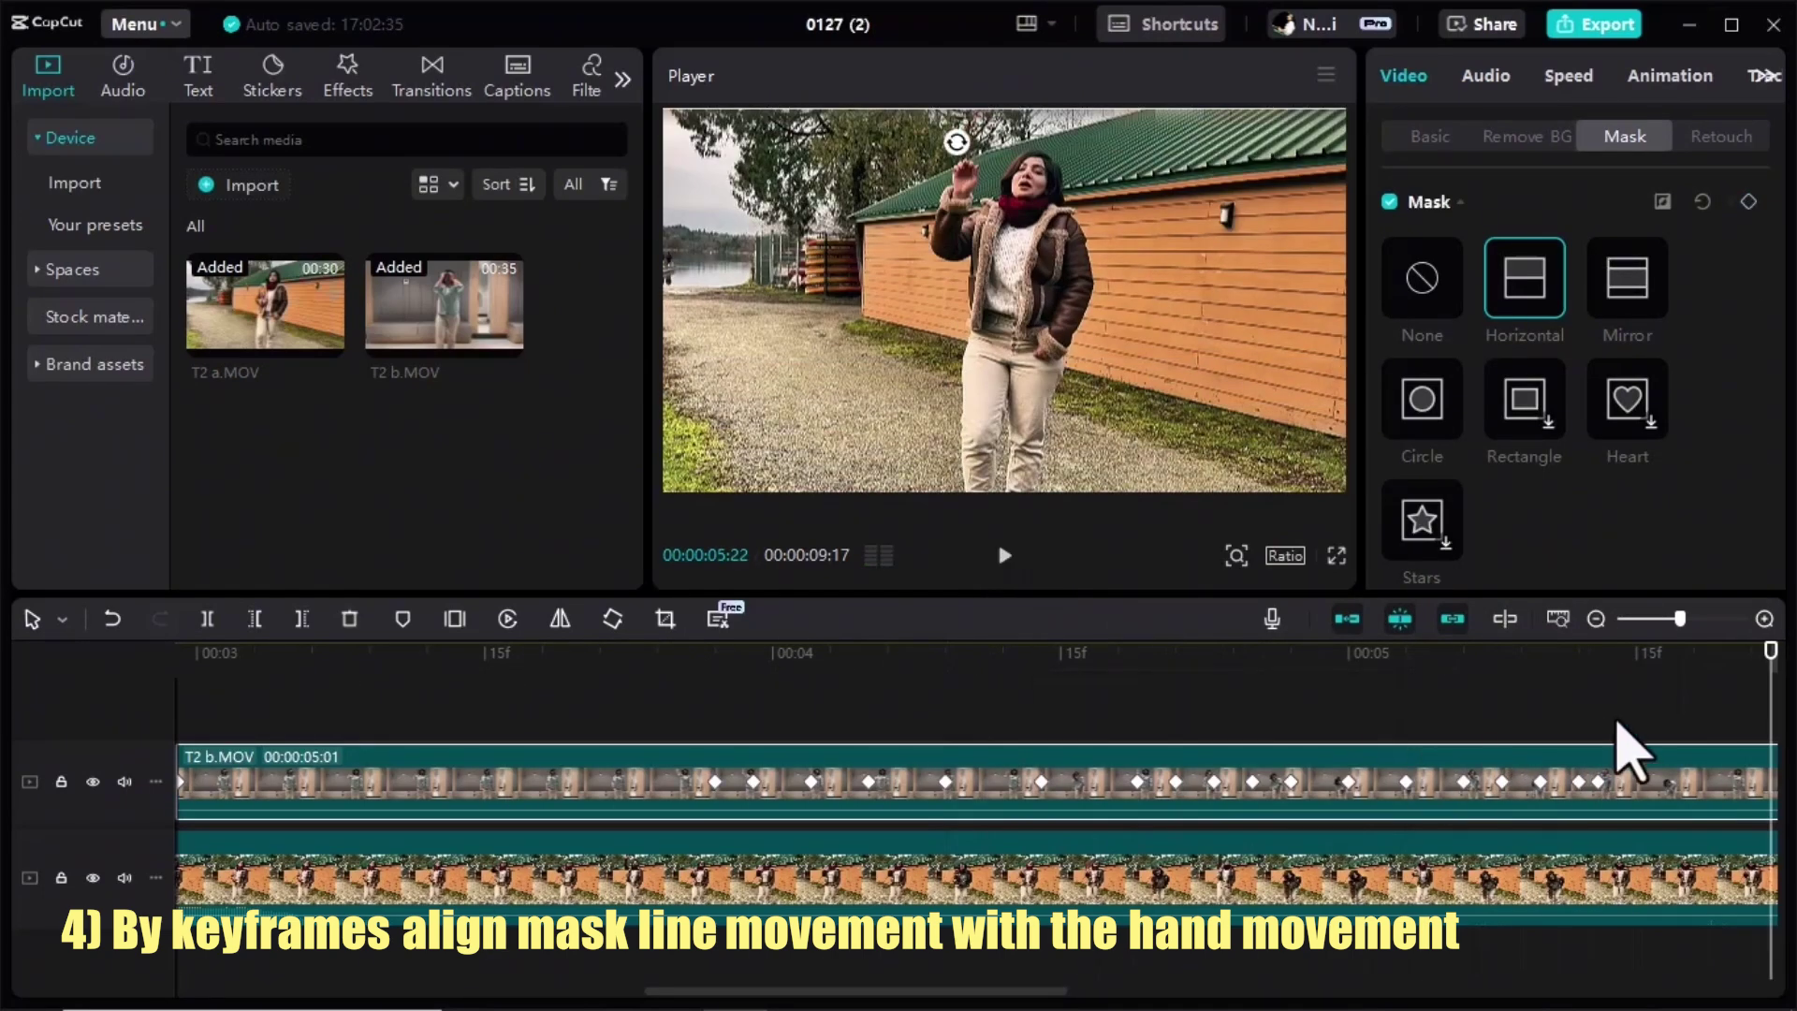
pyautogui.click(1299, 704)
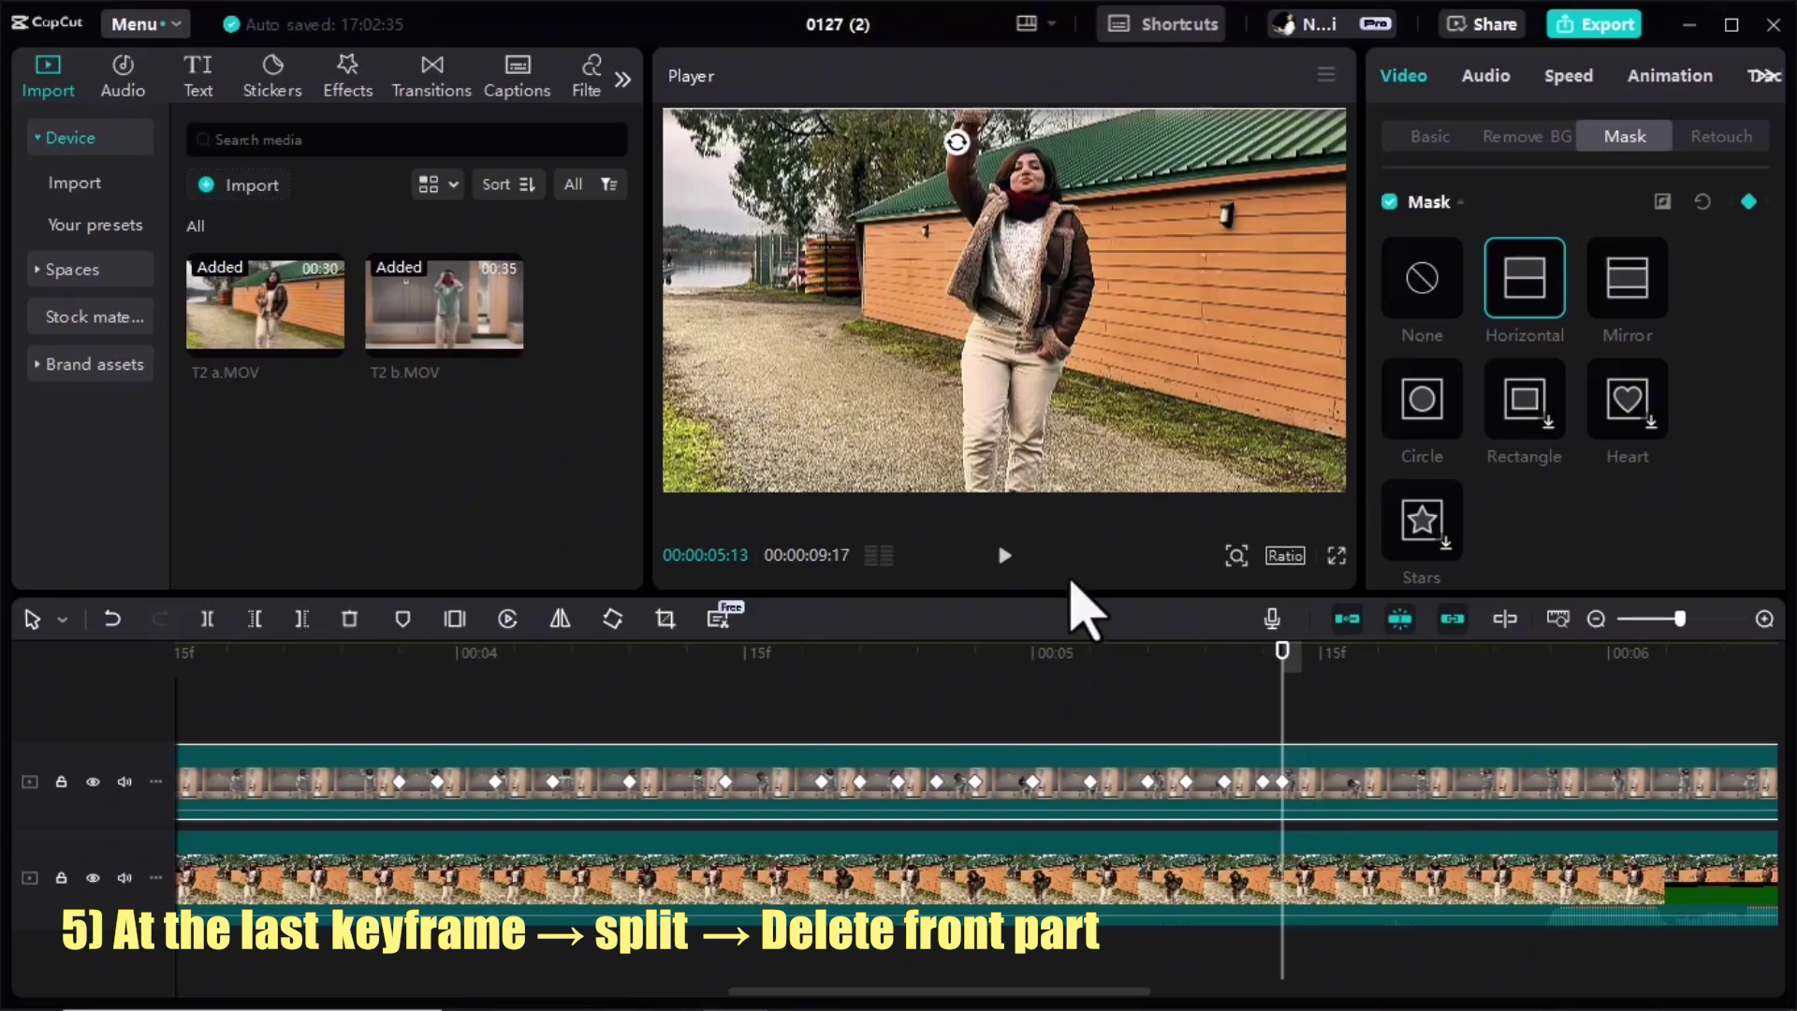
# - Split T2 b.MOV at the 05:13 keyframe and delete the piece after it
pyautogui.click(207, 619)
pyautogui.click(1488, 791)
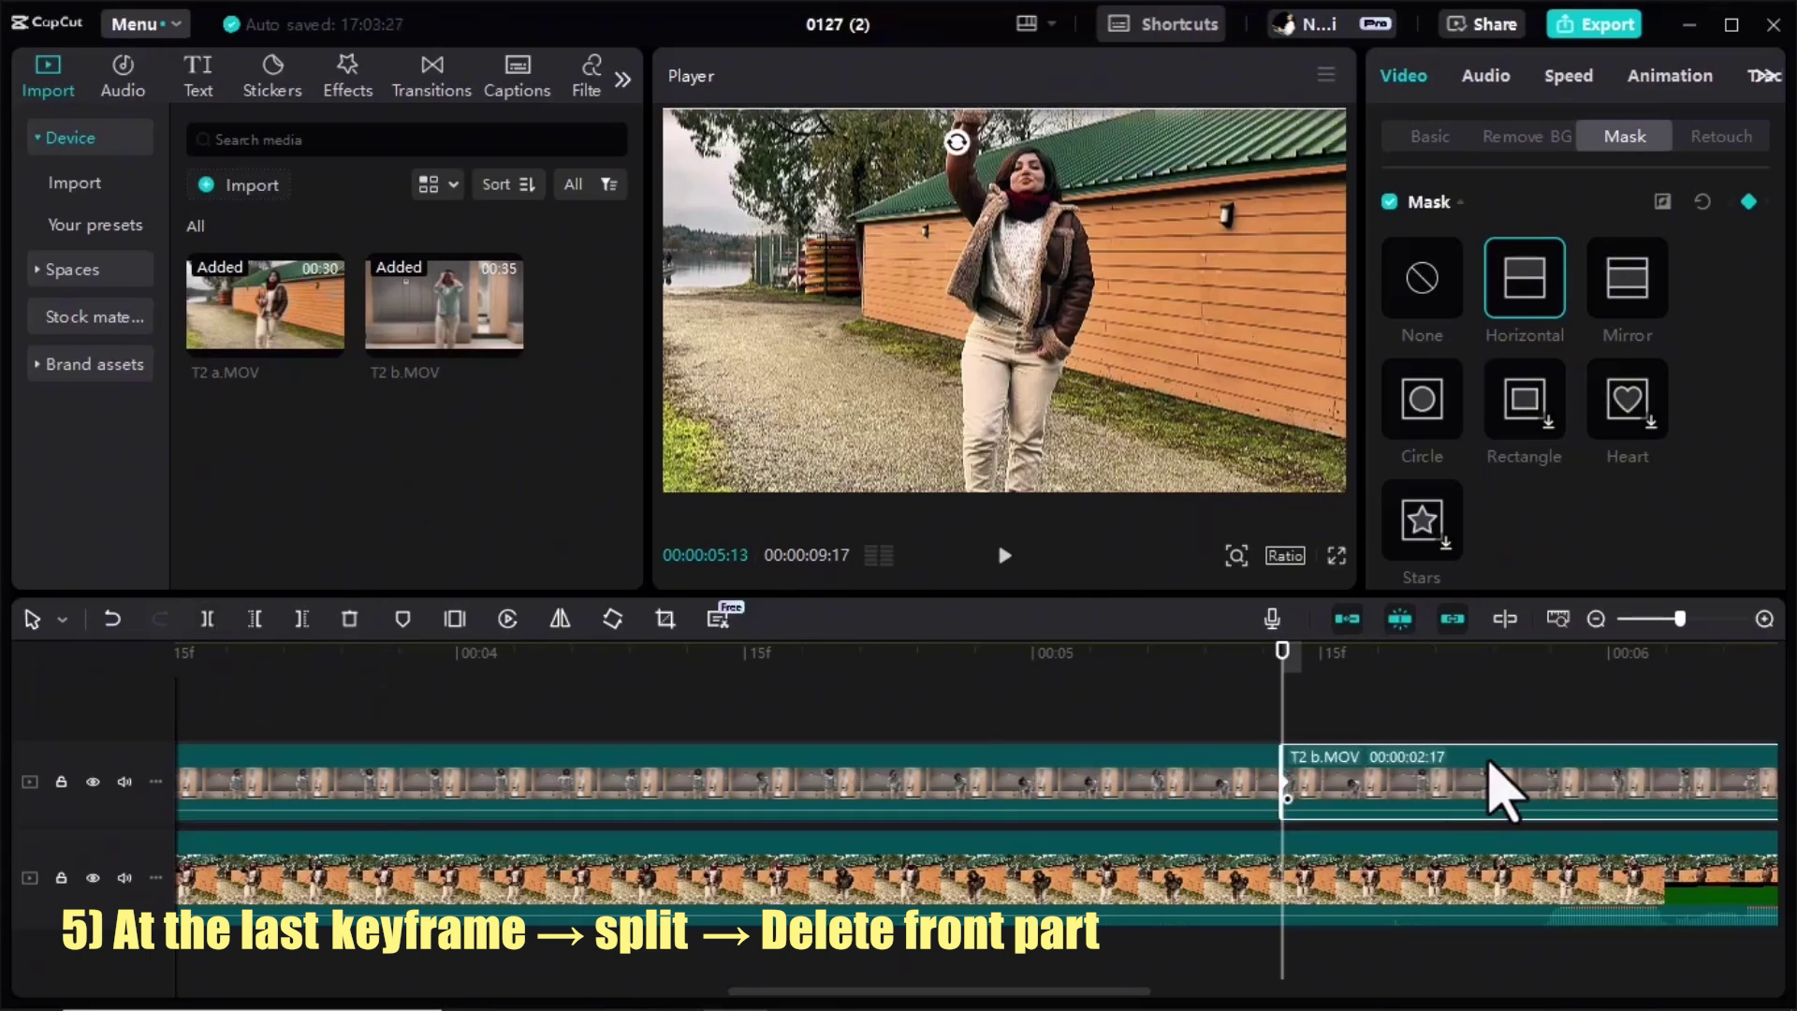
pyautogui.click(349, 618)
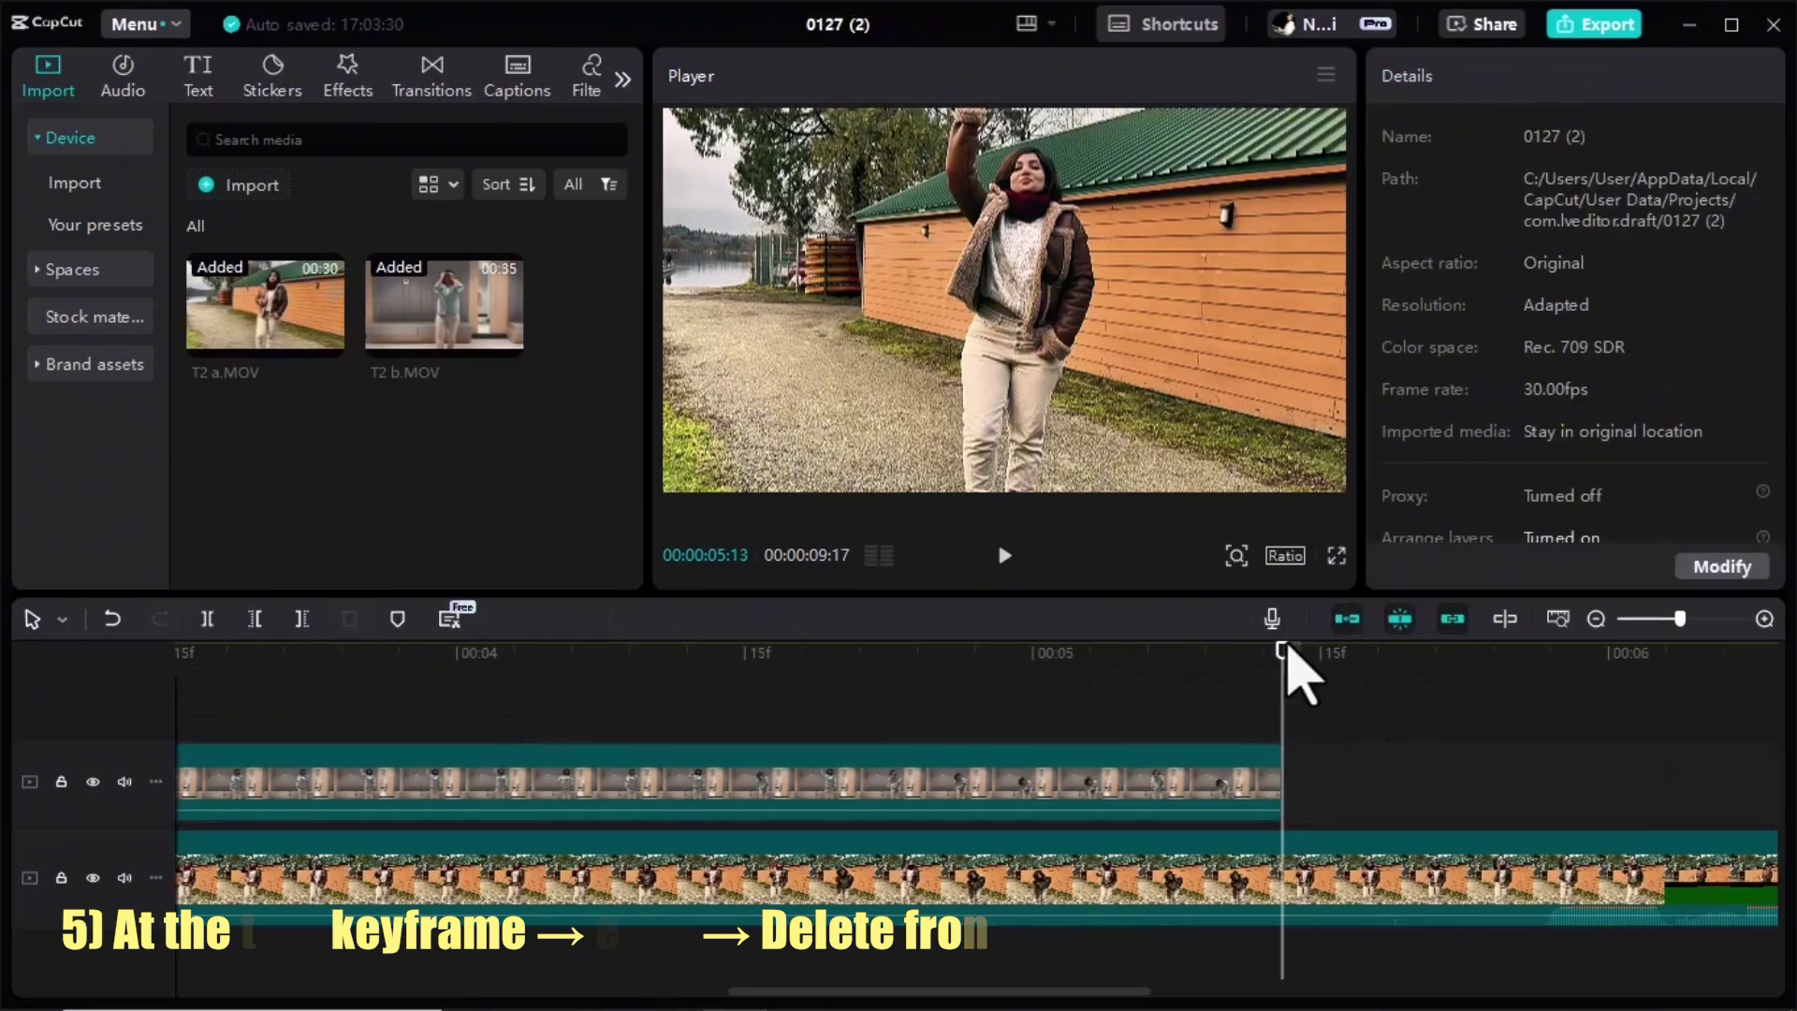
# - Zoom out to the whole trimmed overlay clip and play back the finished transition
pyautogui.moveTo(1282, 671); pyautogui.dragTo(871, 721)
pyautogui.click(1543, 713)
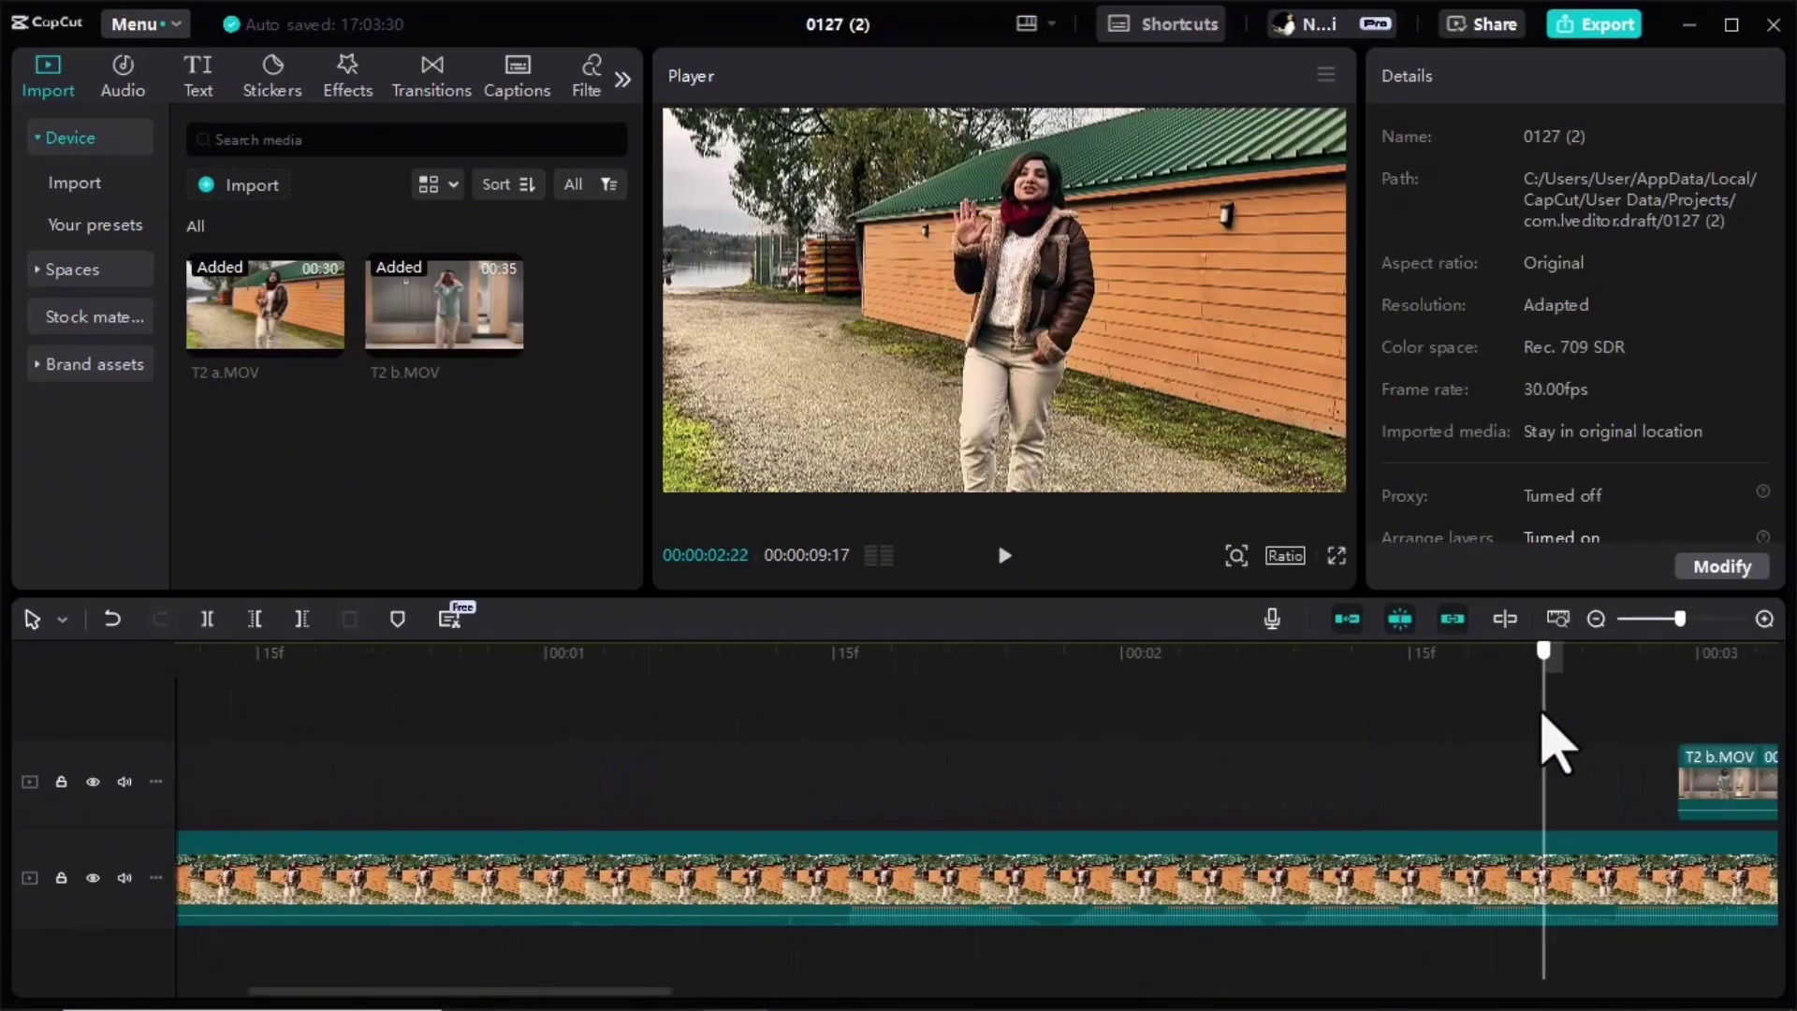
pyautogui.moveTo(1680, 618); pyautogui.dragTo(1663, 618)
pyautogui.click(936, 776)
pyautogui.click(1004, 556)
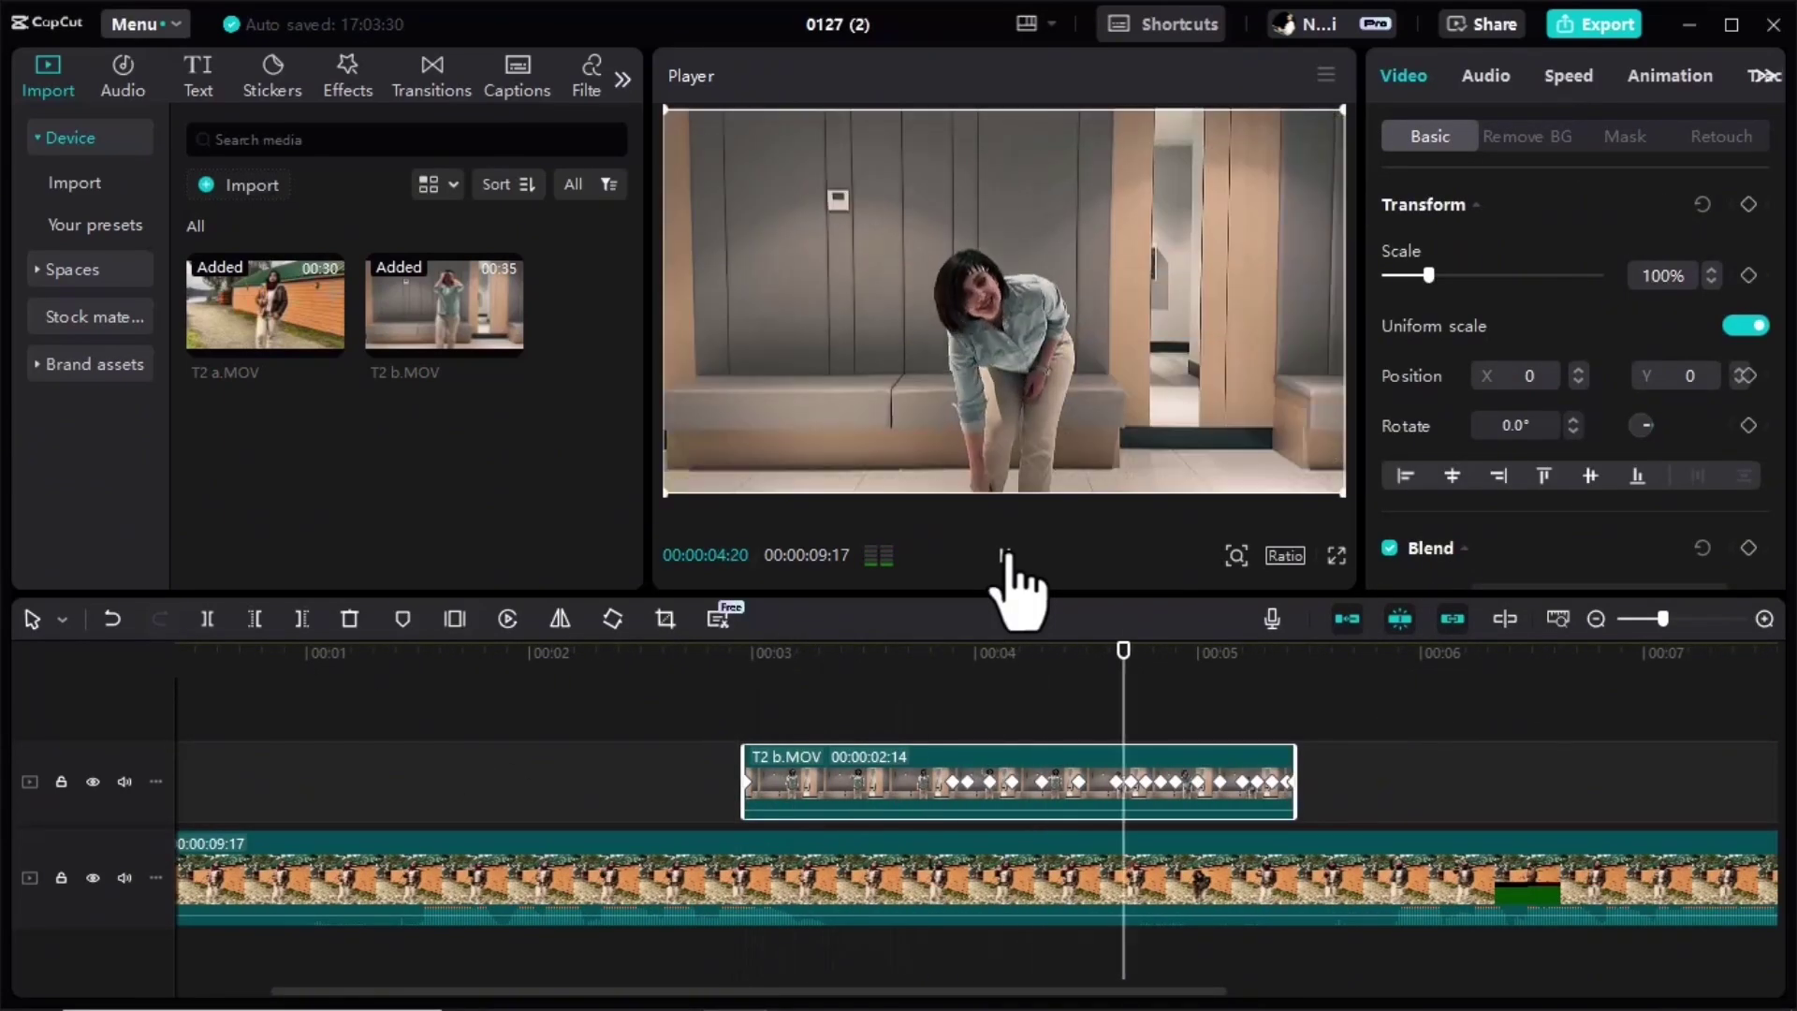
# - Play project 0127 (3), stop at 00:00:05:29, and select the T3 a.MOV clip
pyautogui.click(1003, 555)
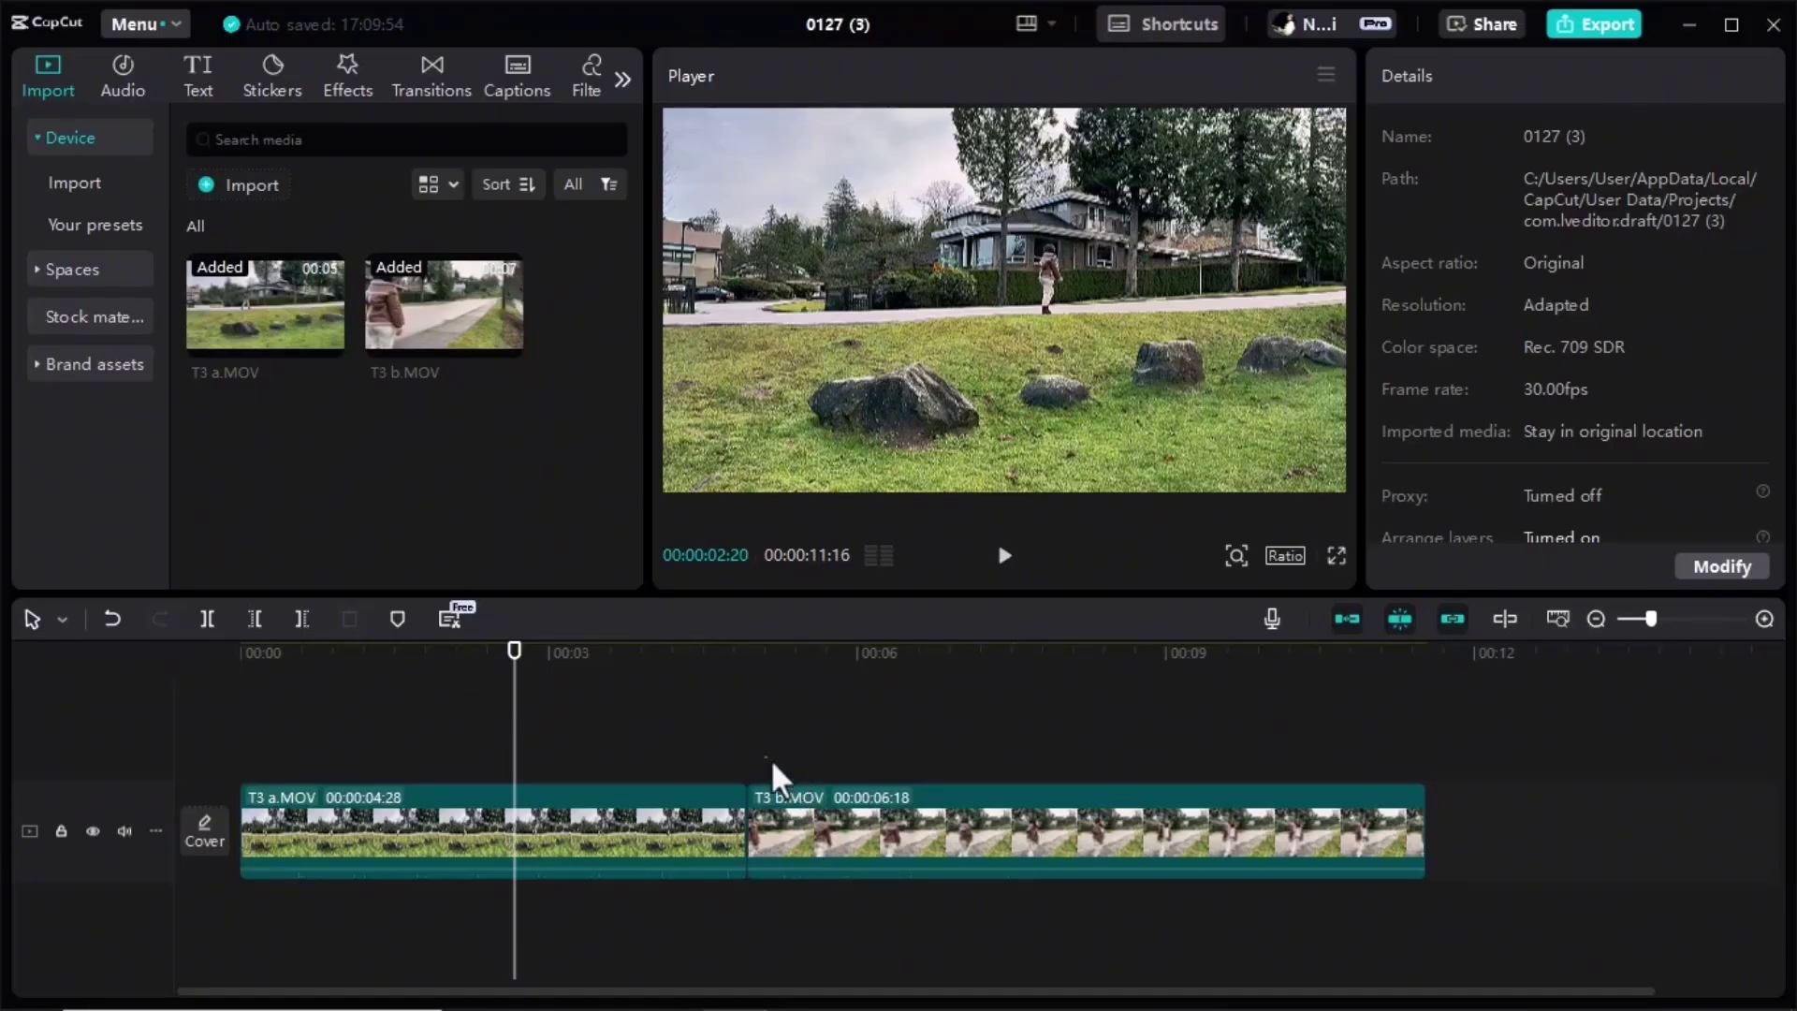
pyautogui.click(1006, 557)
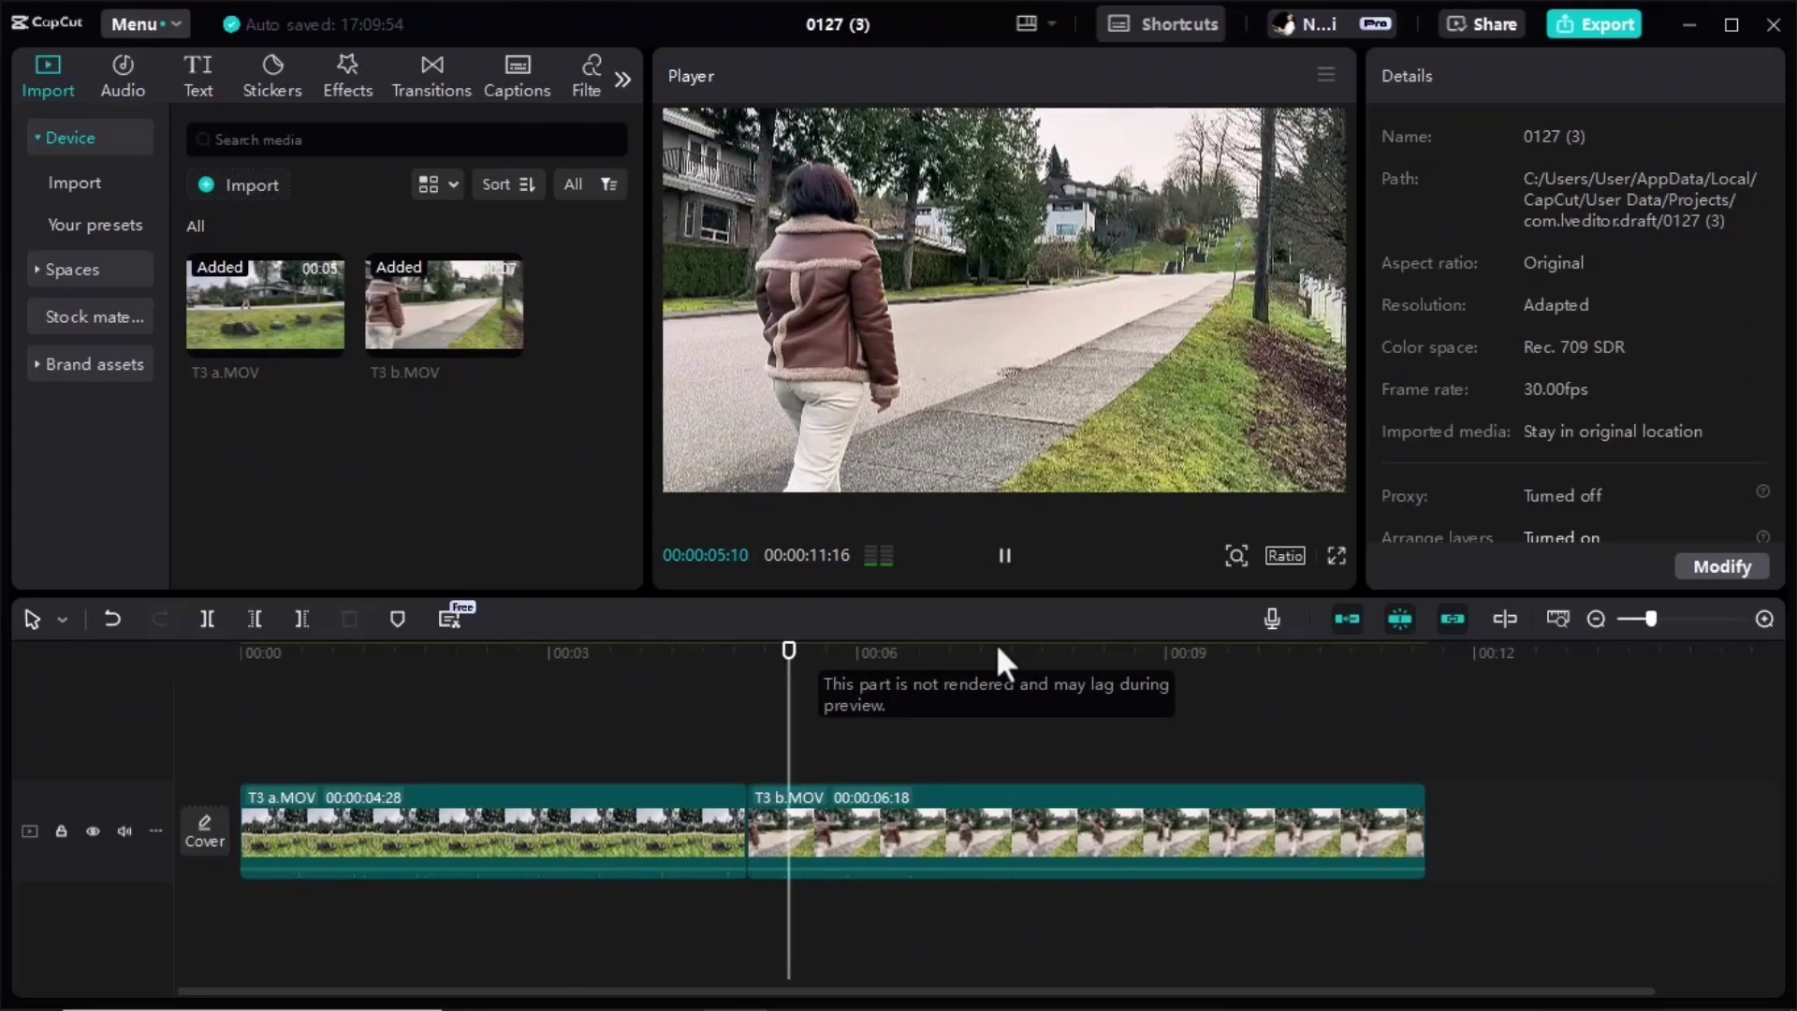
pyautogui.click(851, 705)
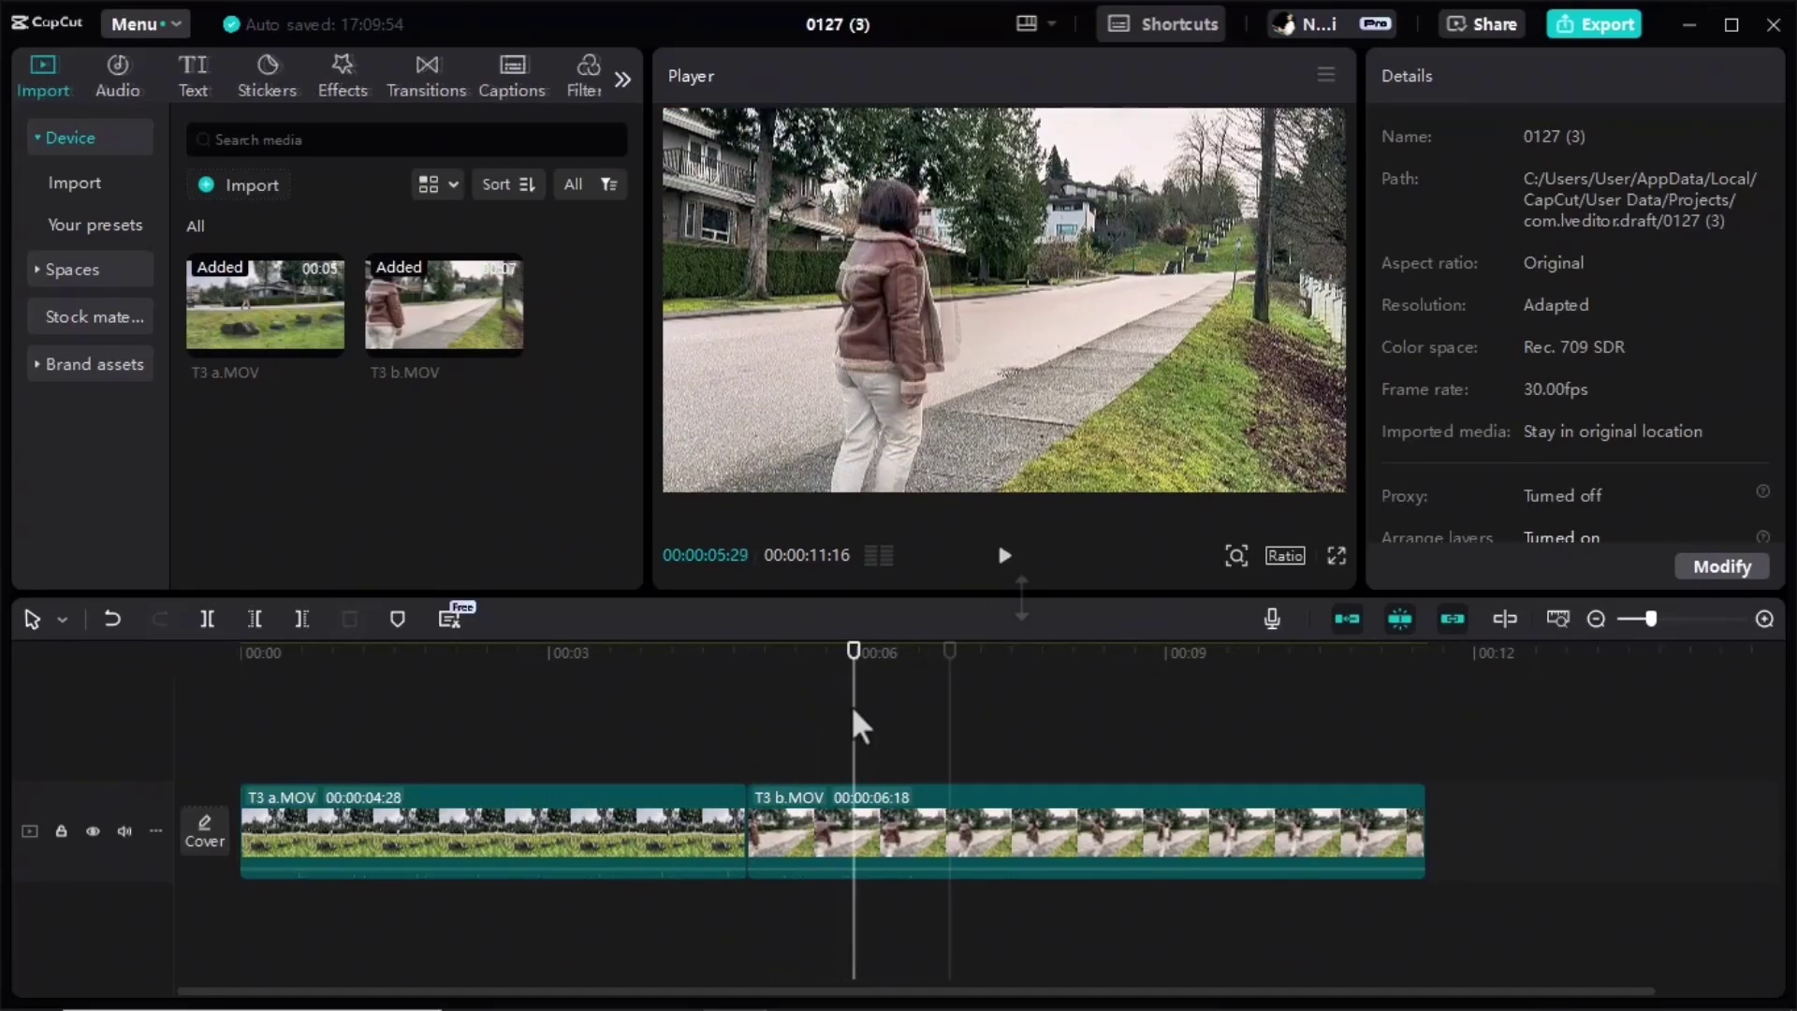
pyautogui.click(376, 822)
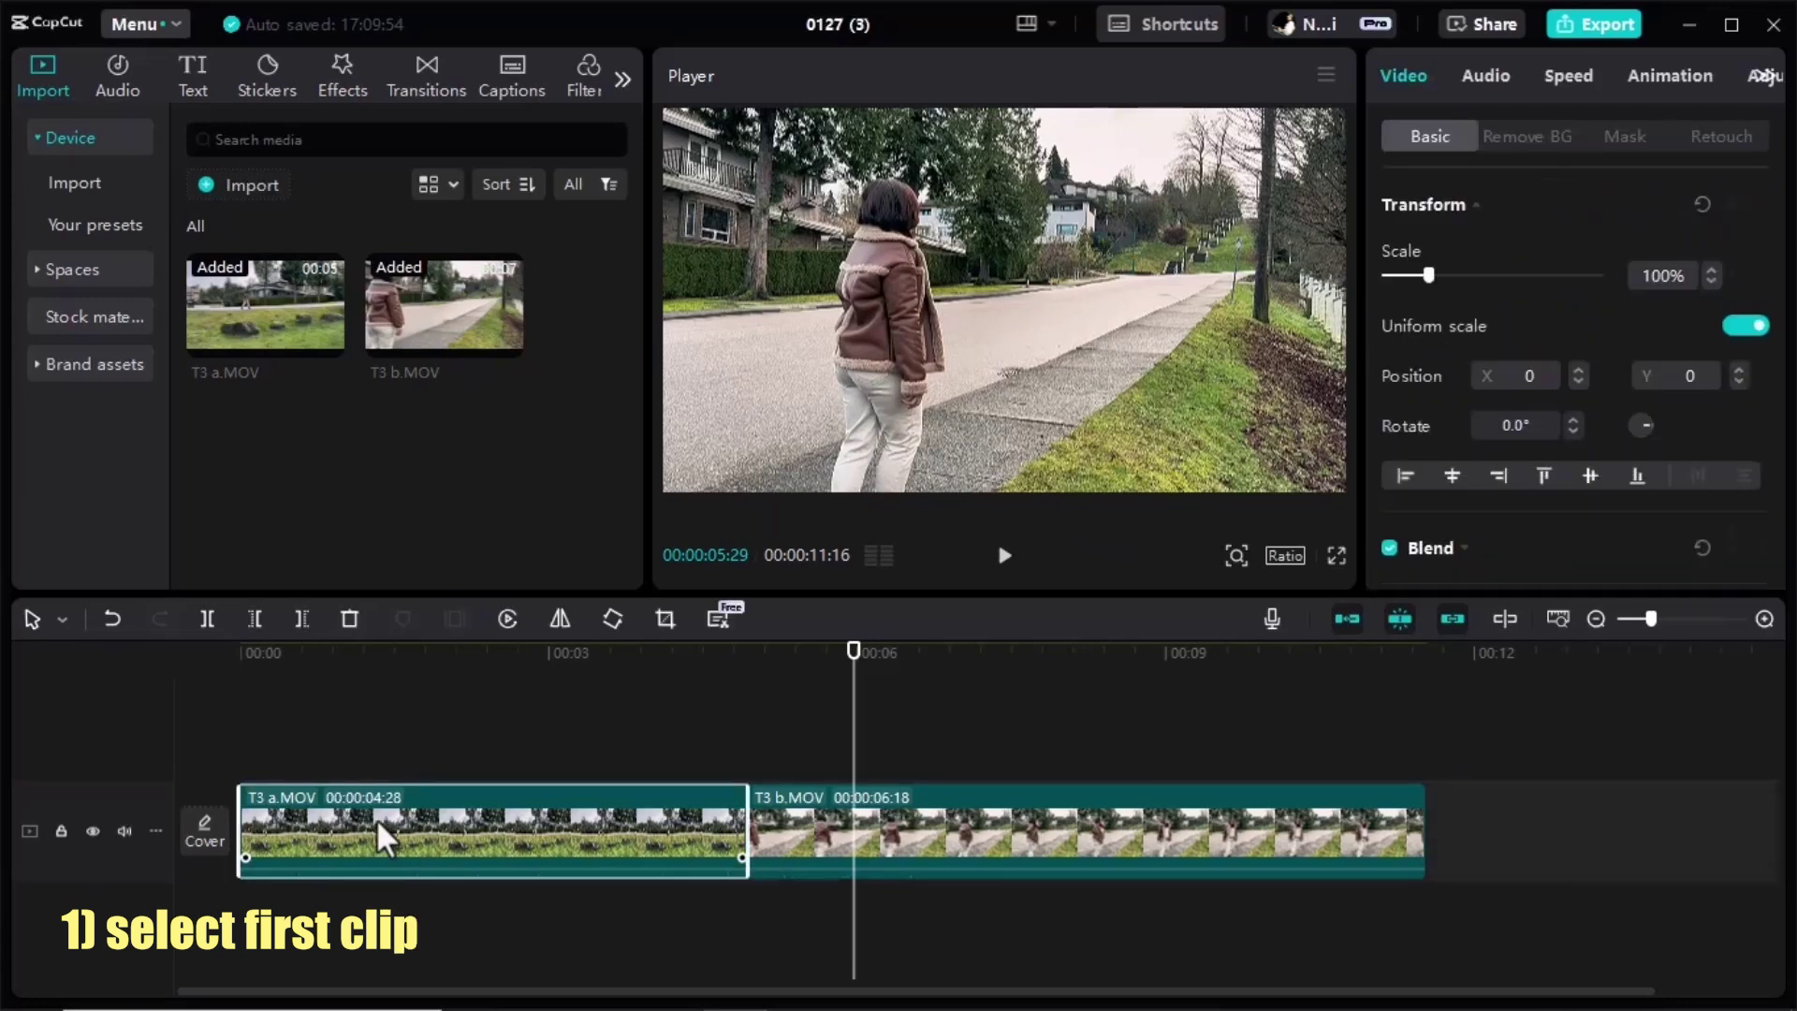
# - Add the Blue Devil filter from Favorites onto the track above T3 a.MOV
pyautogui.click(575, 80)
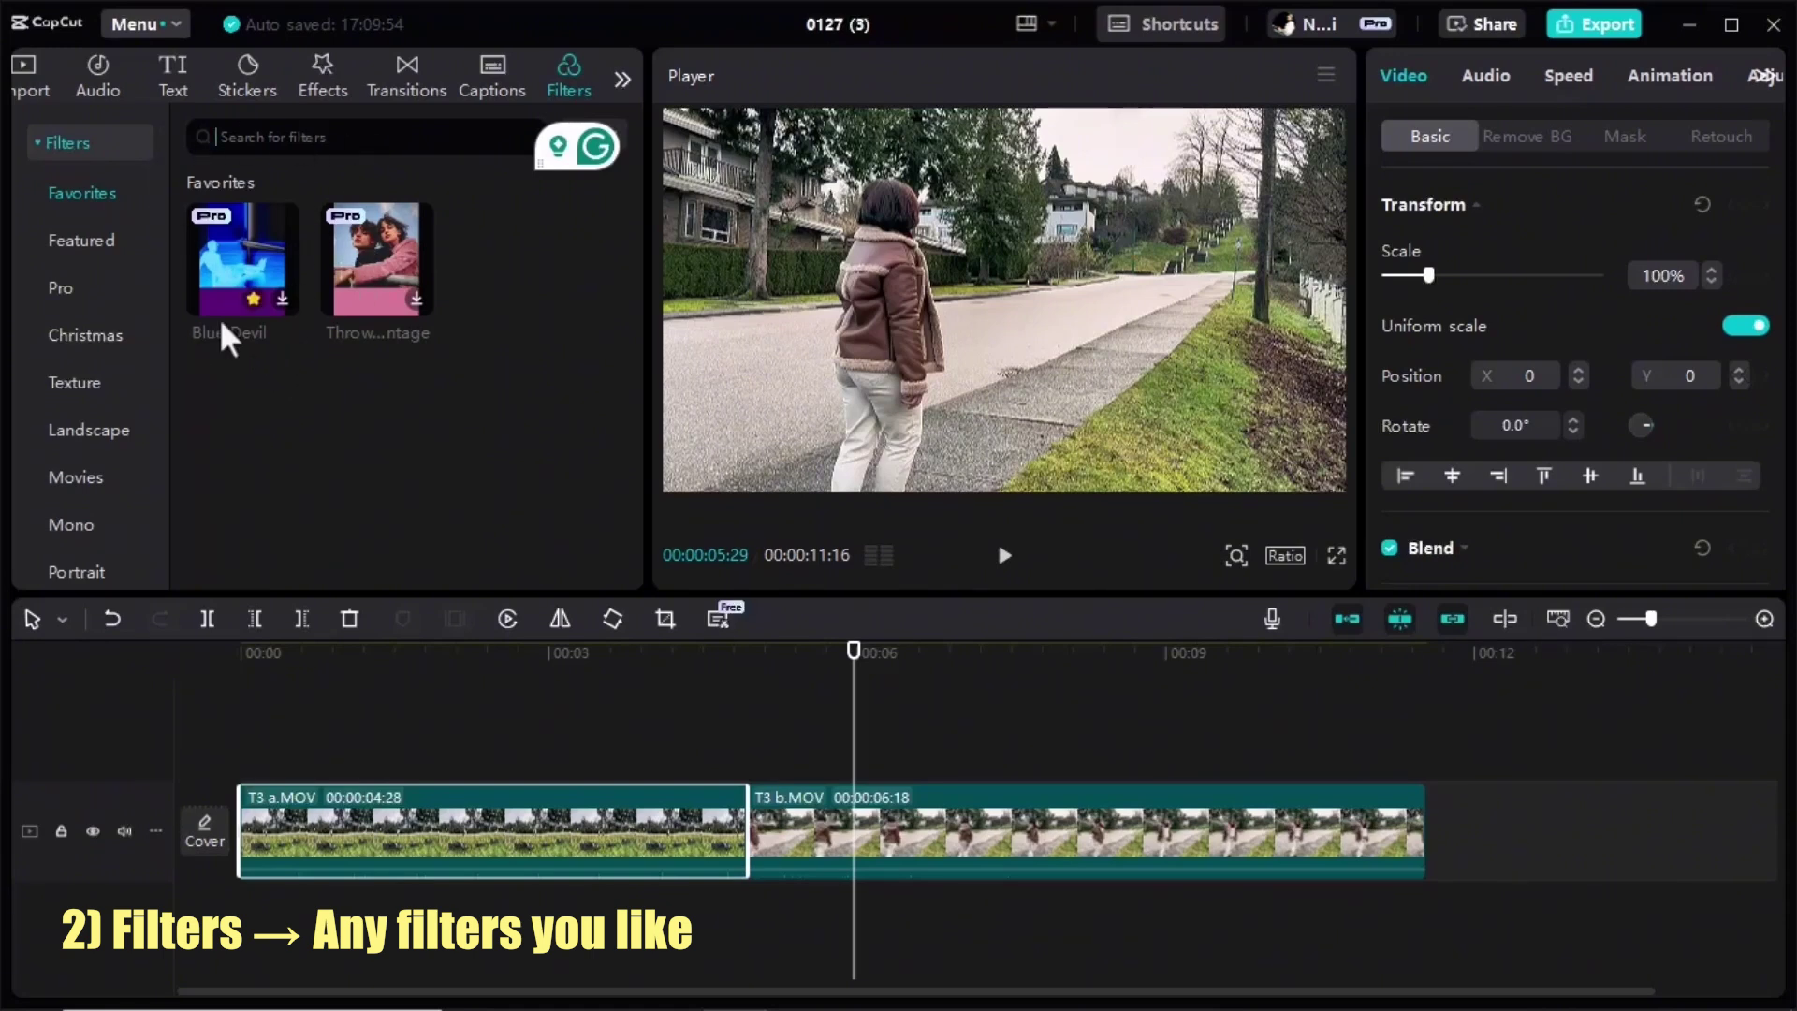
pyautogui.scroll(-2, 82, 270)
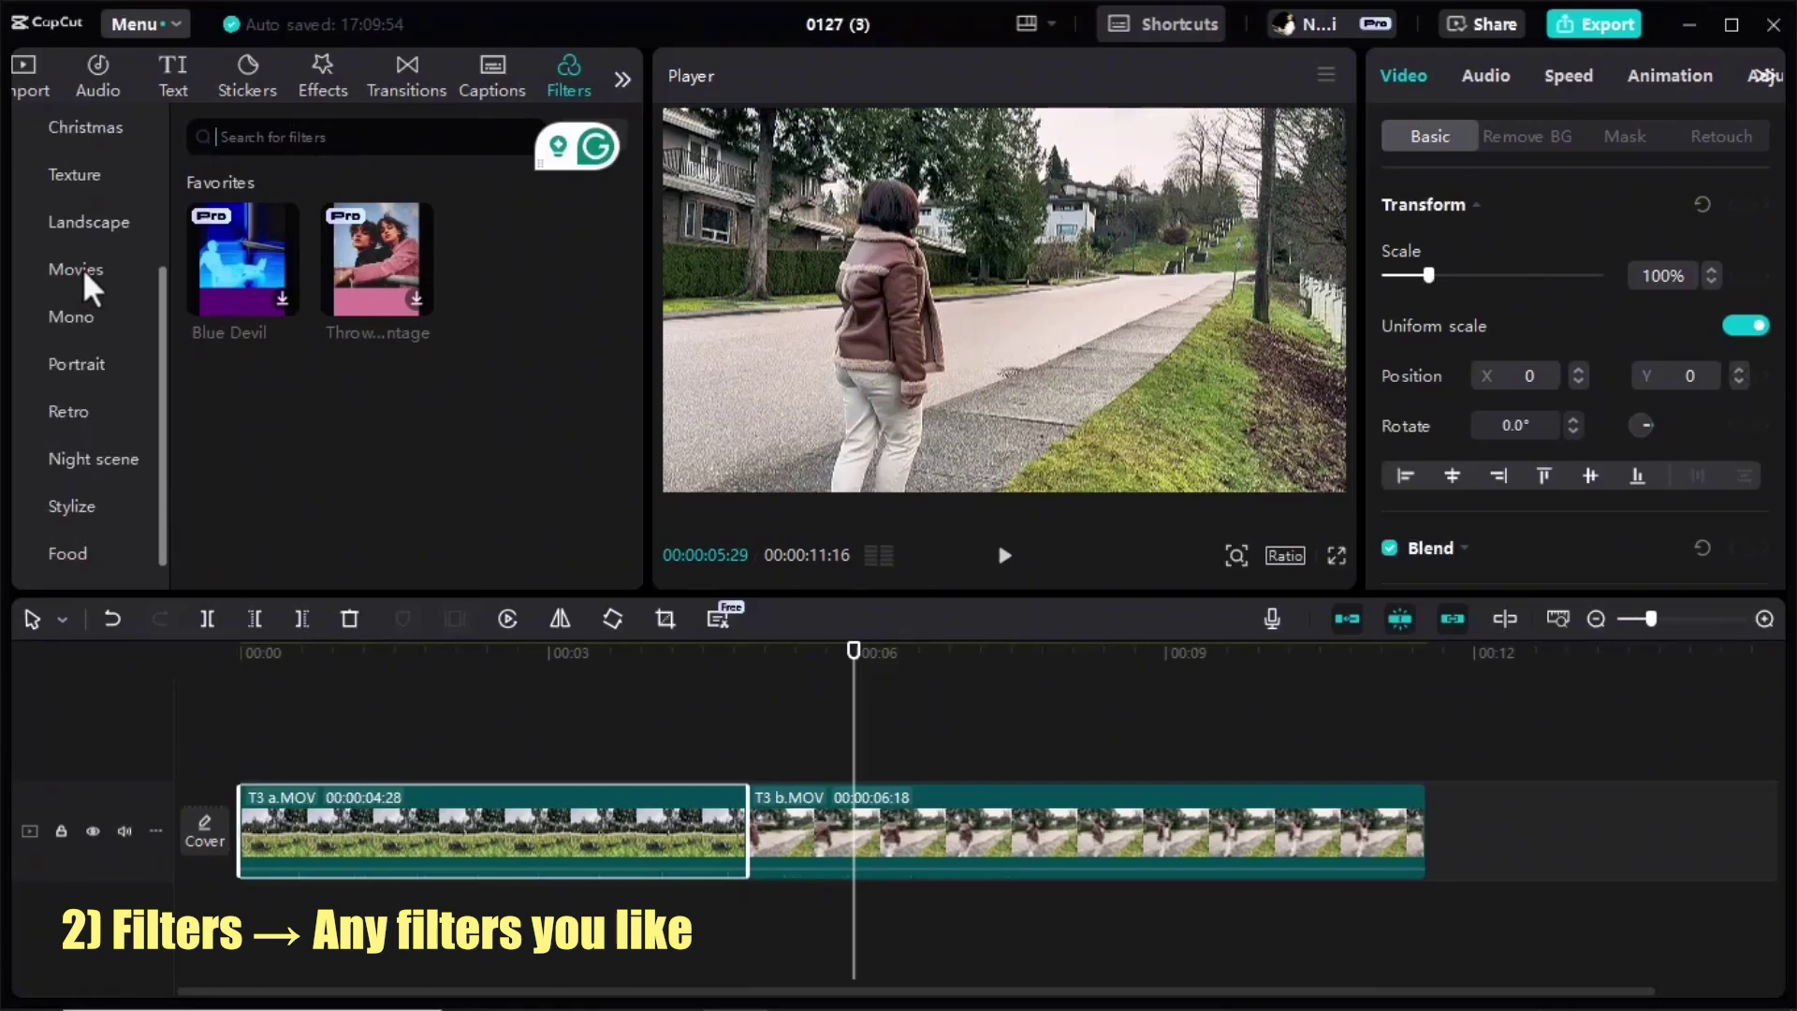
pyautogui.click(72, 510)
pyautogui.scroll(-2, 375, 356)
pyautogui.scroll(-5, 457, 326)
pyautogui.scroll(-2, 334, 353)
pyautogui.scroll(-4, 334, 334)
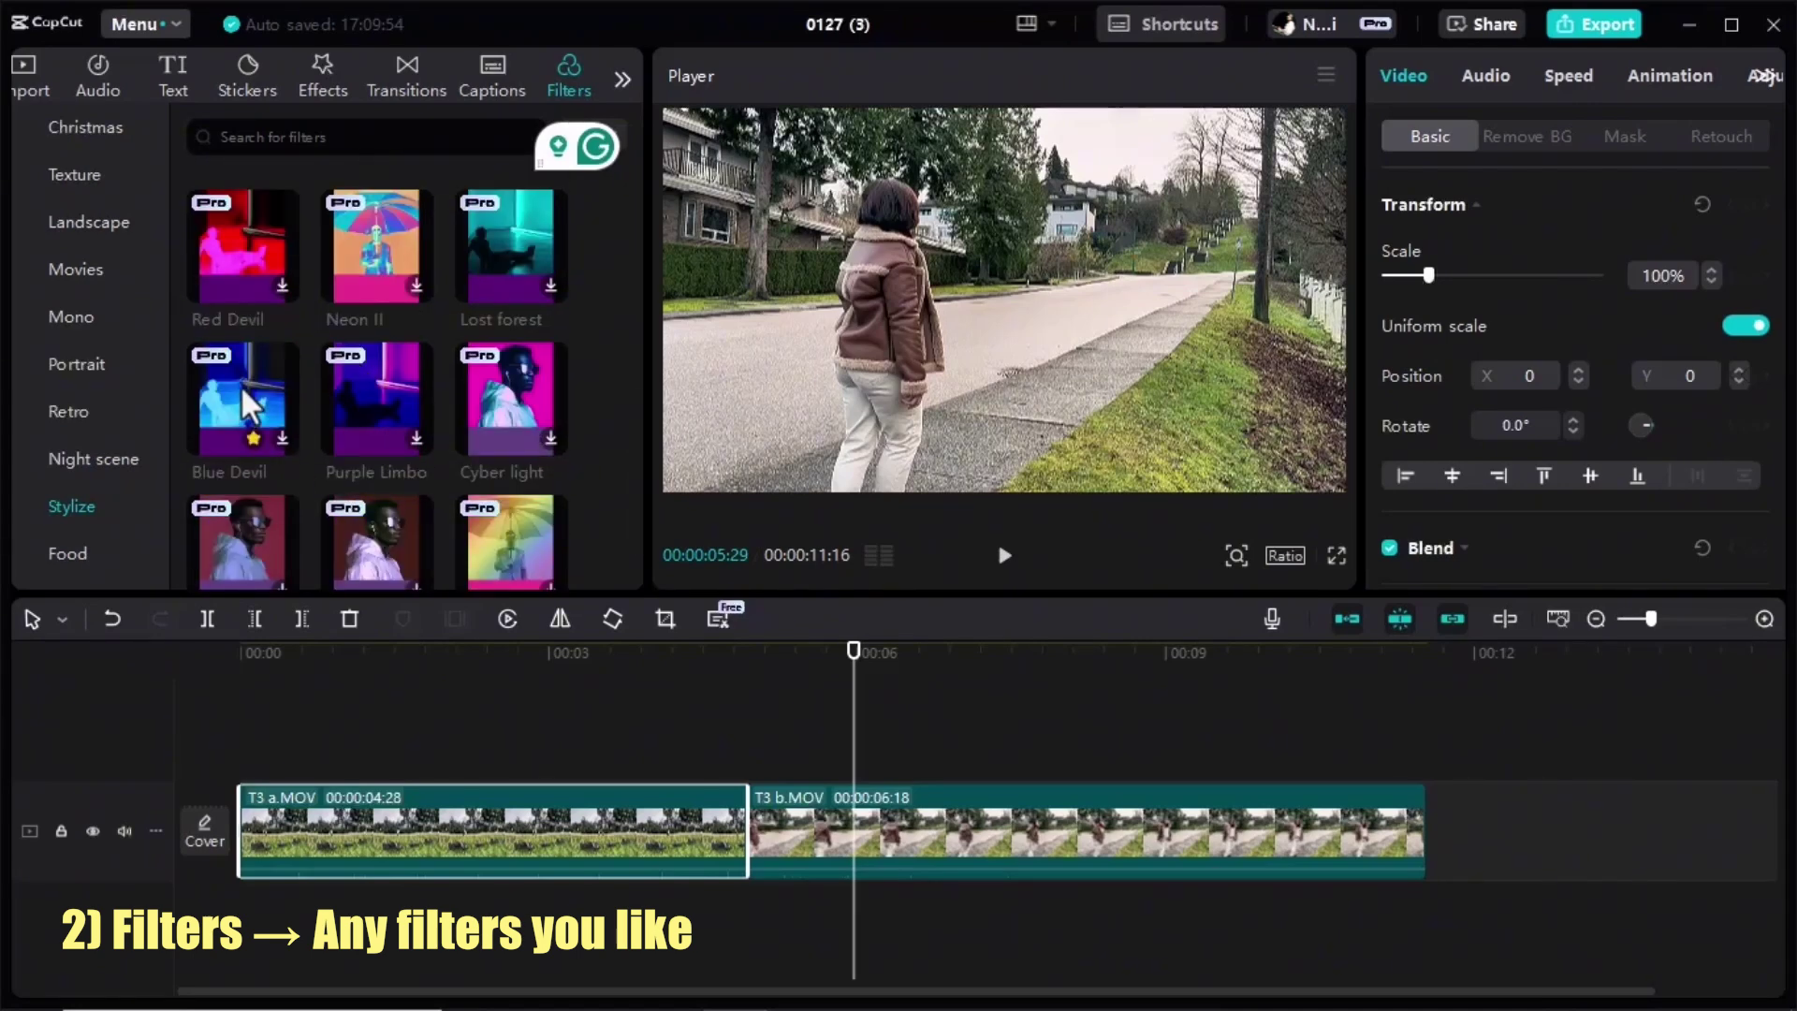
pyautogui.scroll(5, 406, 395)
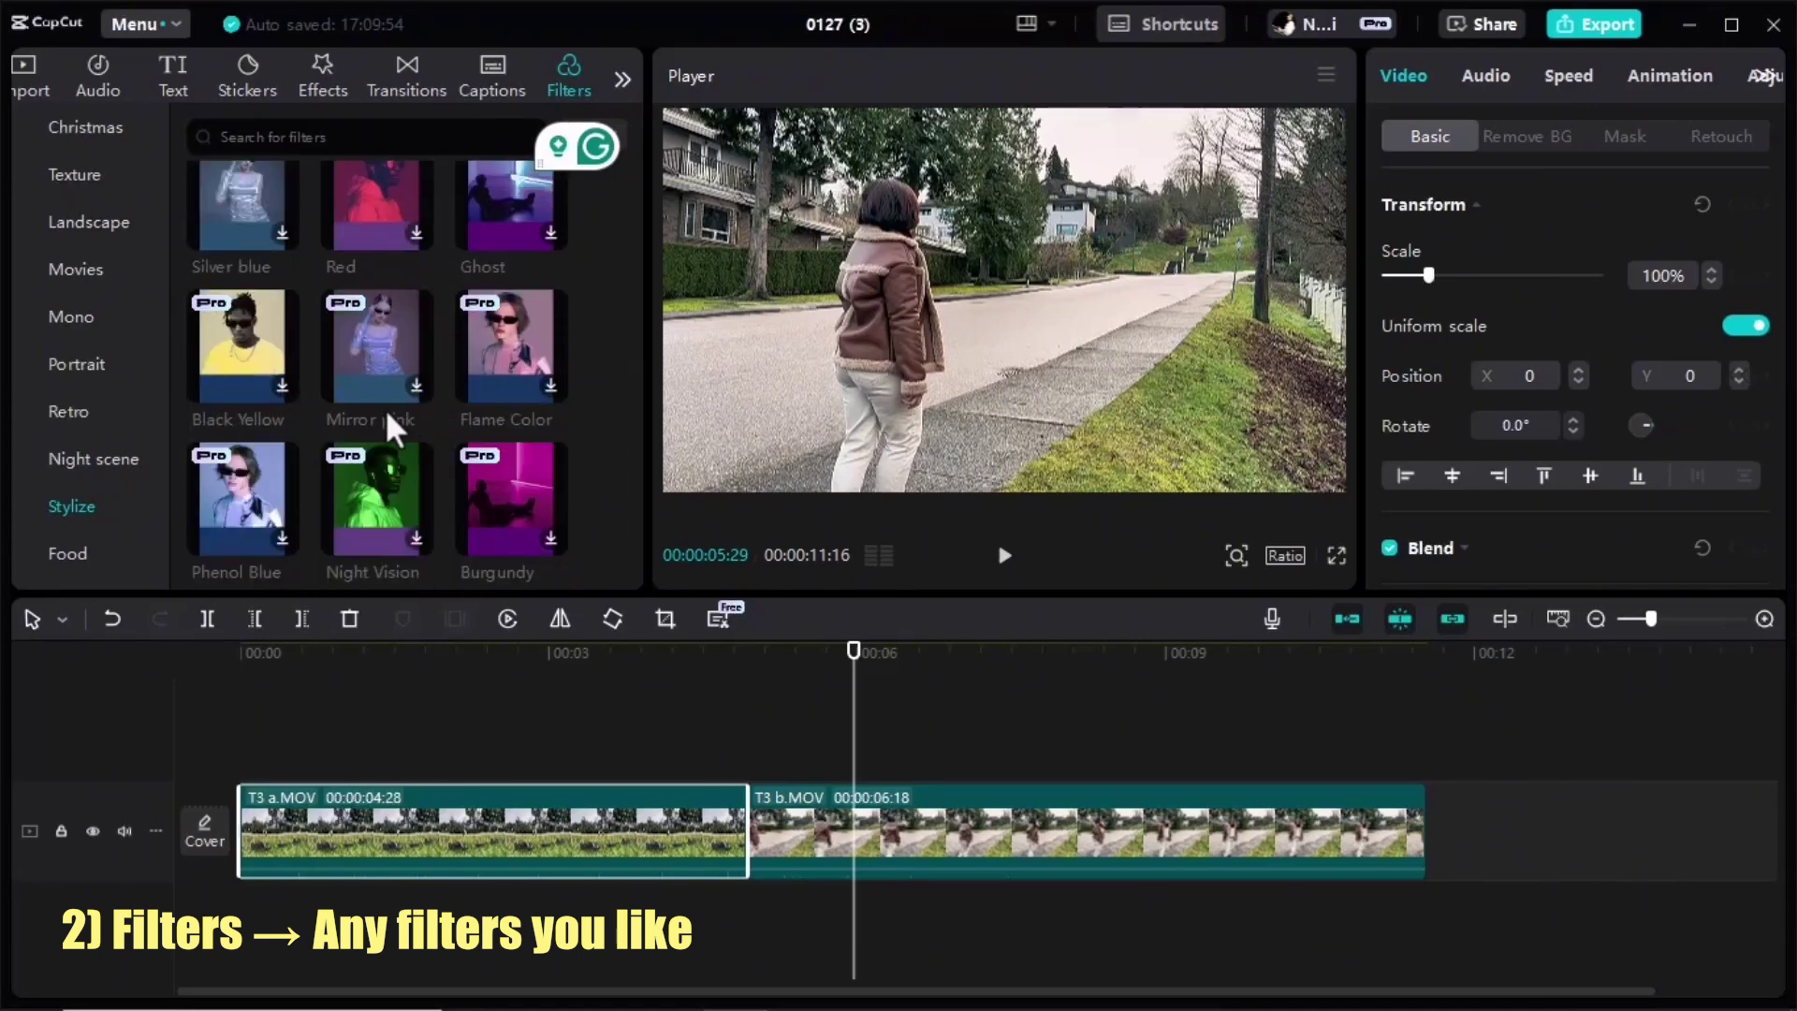
pyautogui.scroll(3, 378, 393)
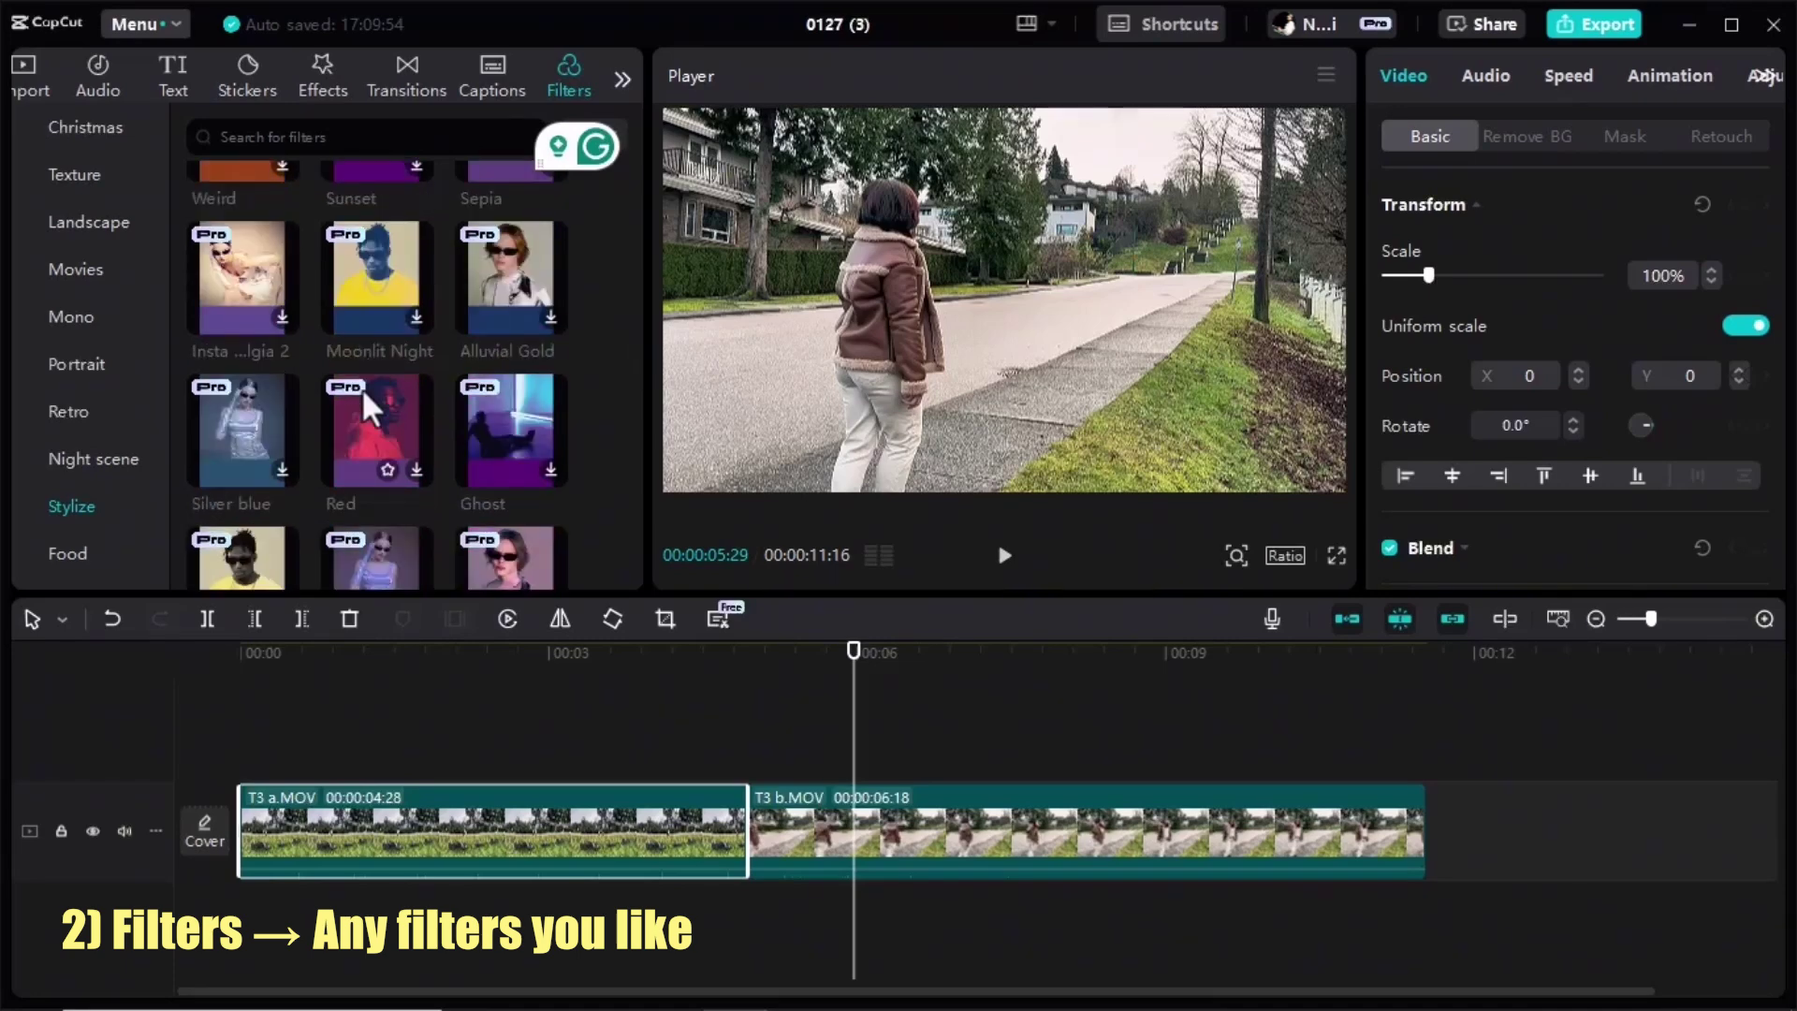
pyautogui.scroll(3, 362, 387)
pyautogui.scroll(5, 182, 207)
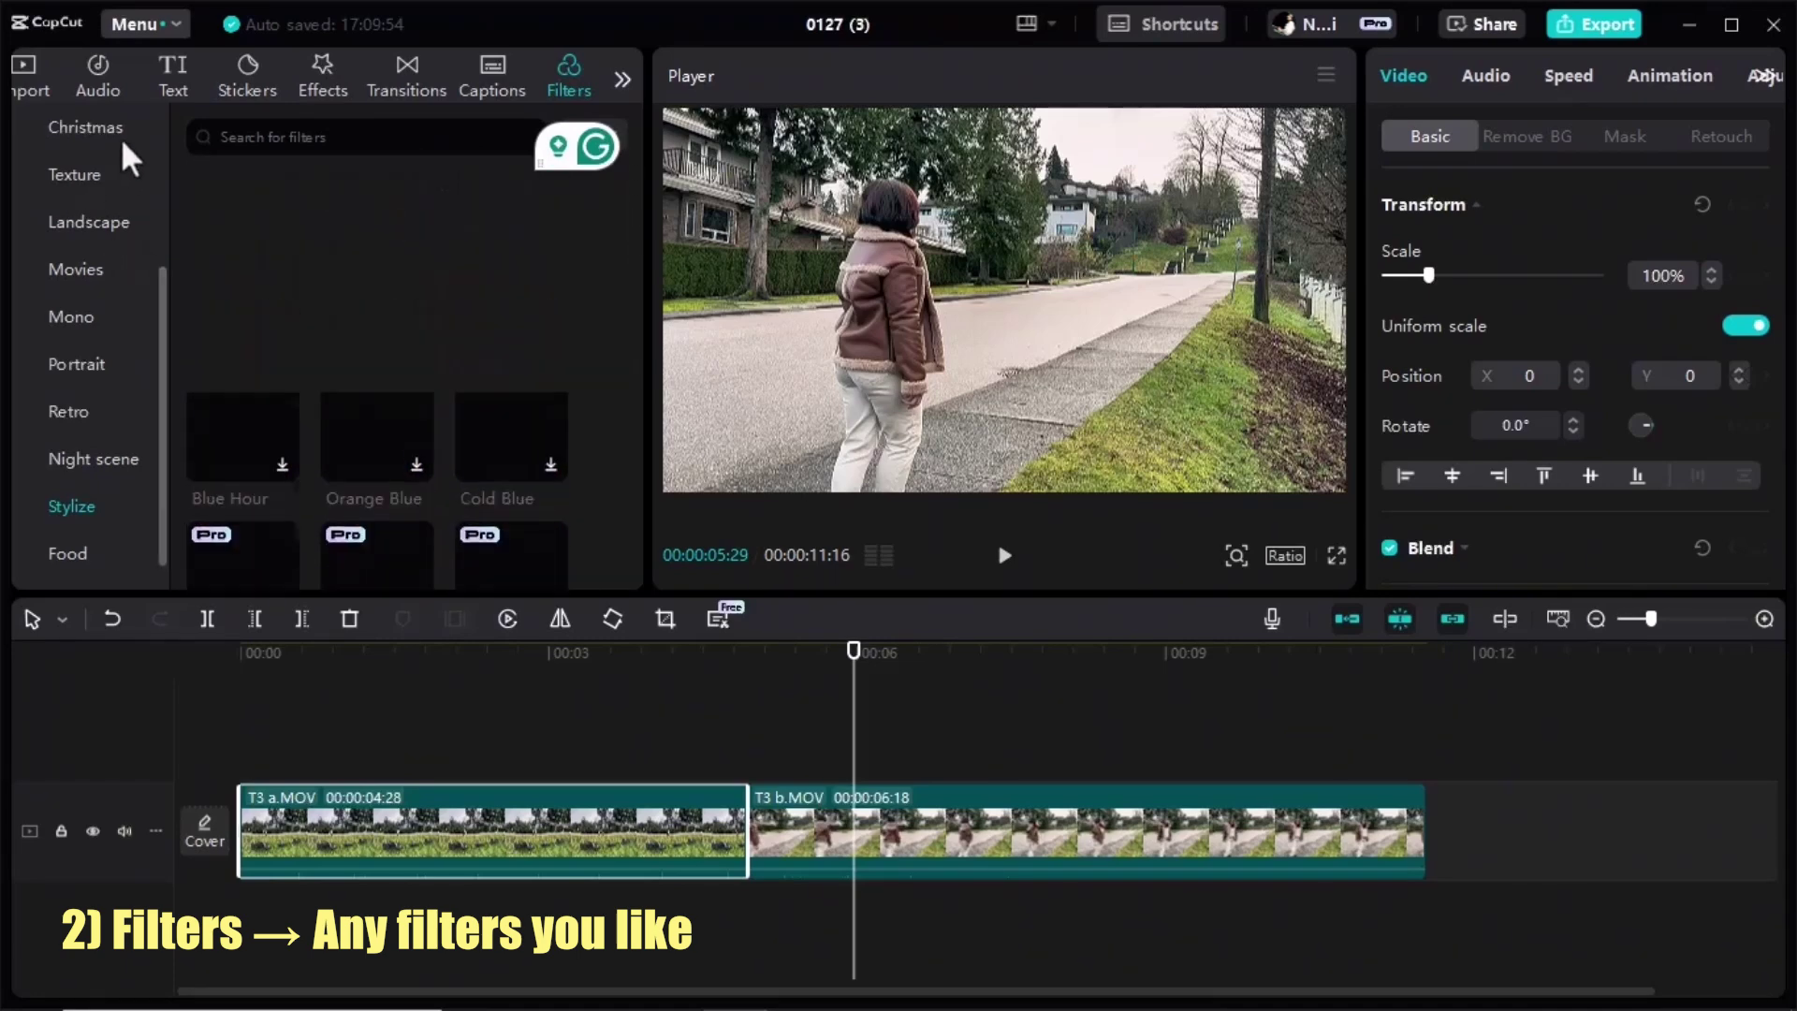
pyautogui.scroll(5, 73, 142)
pyautogui.click(81, 196)
pyautogui.moveTo(241, 266); pyautogui.dragTo(418, 740)
# - Extend Blue Devil to the end of T3 a.MOV and preview the filtered section
pyautogui.moveTo(736, 770); pyautogui.dragTo(743, 764)
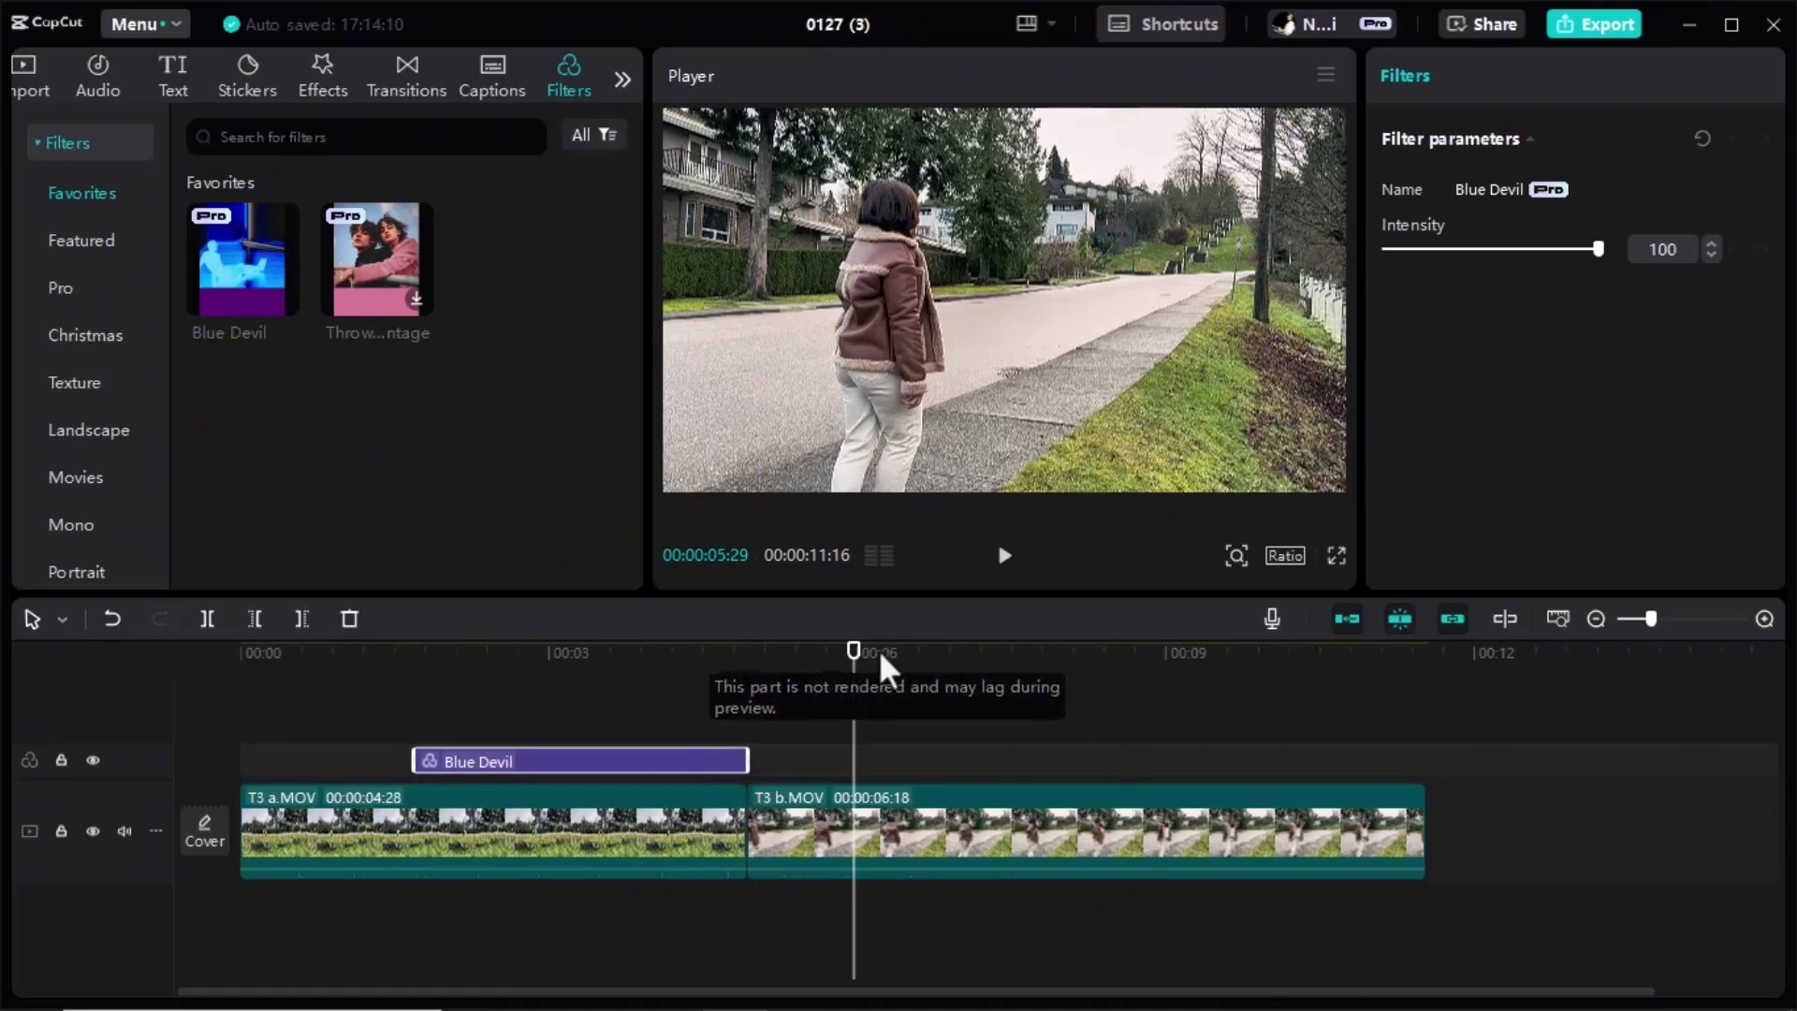
pyautogui.moveTo(854, 670); pyautogui.dragTo(684, 757)
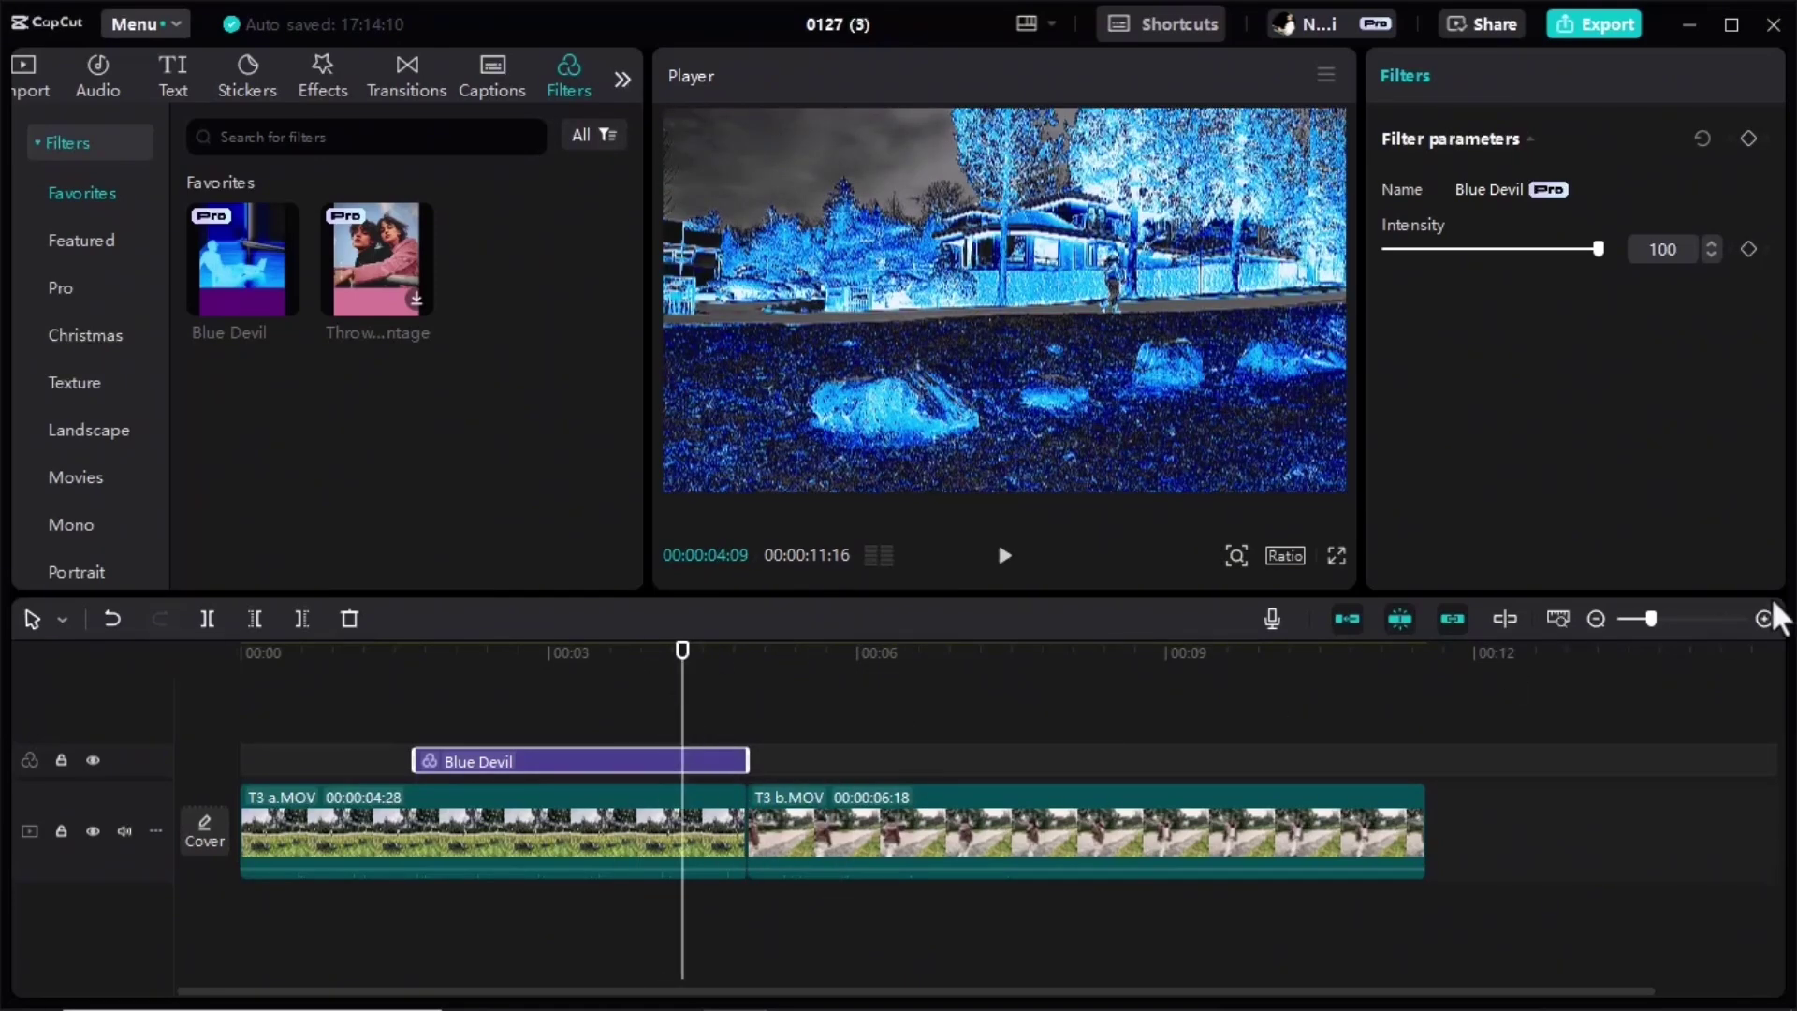
pyautogui.moveTo(1650, 619); pyautogui.dragTo(1687, 618)
pyautogui.moveTo(684, 677); pyautogui.dragTo(931, 679)
pyautogui.click(1004, 556)
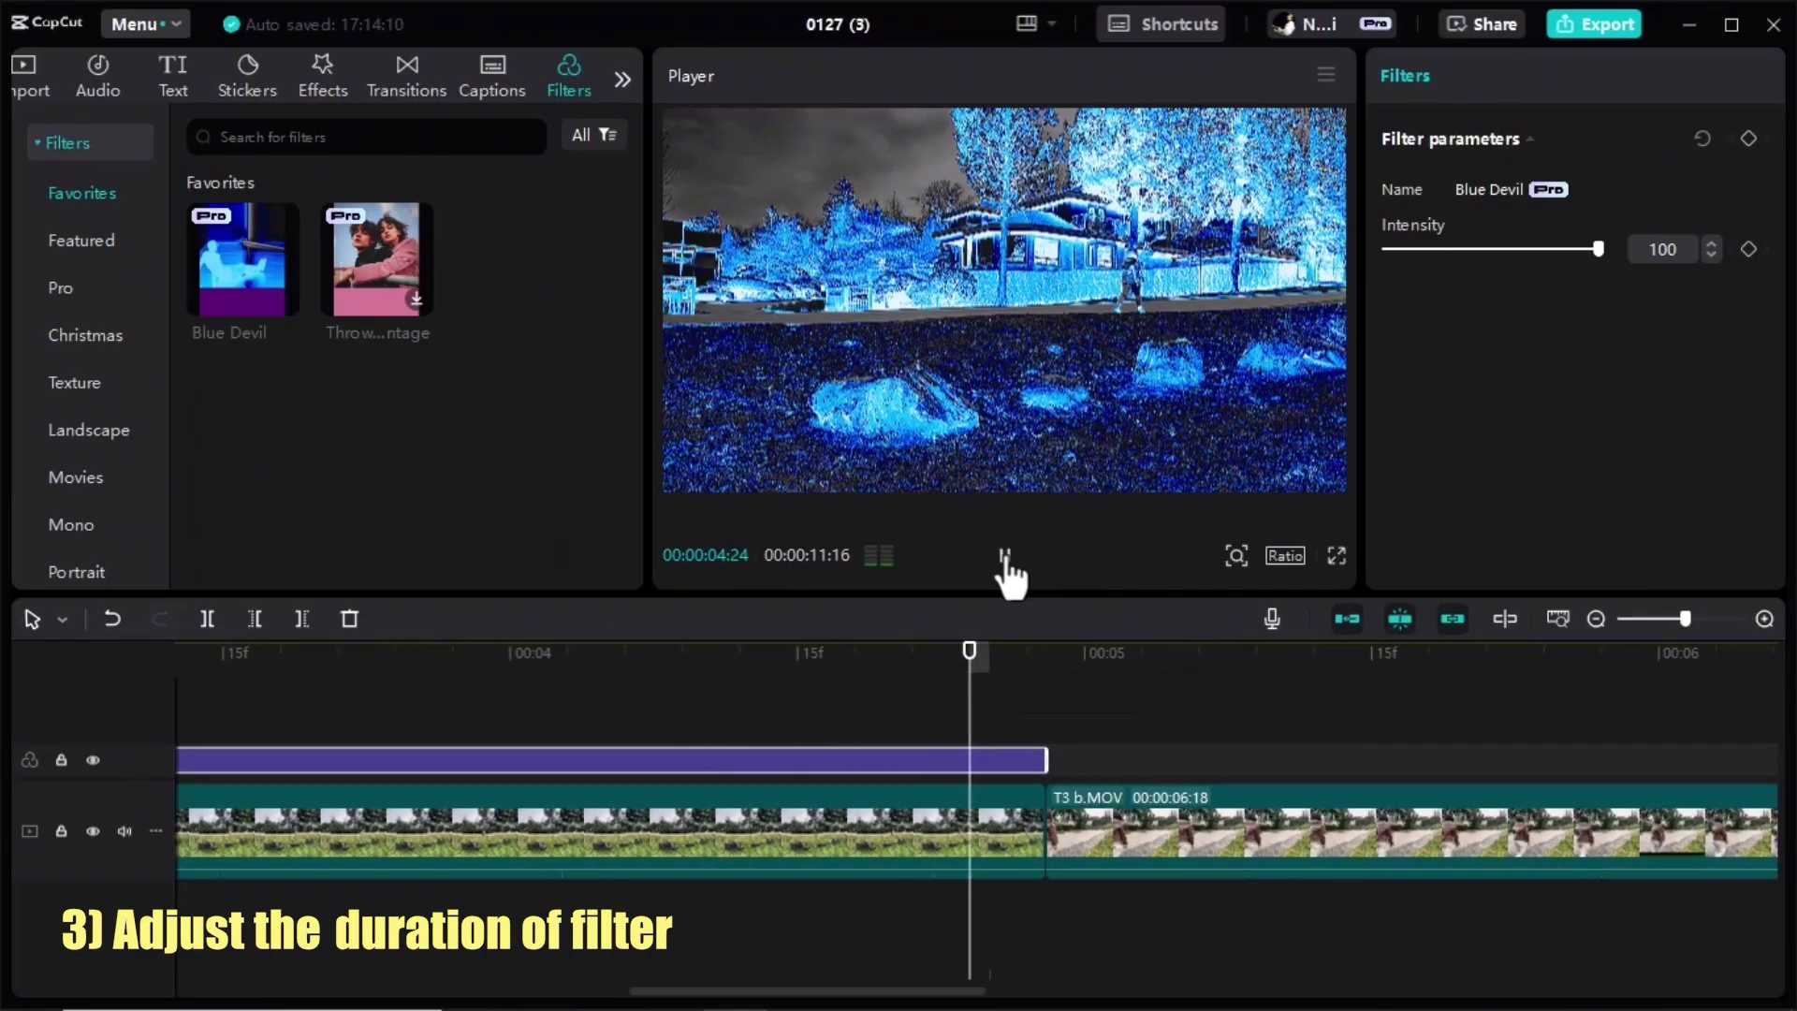
pyautogui.click(1005, 561)
# - Split Blue Devil at about 00:00:04:17 and delete the left part
pyautogui.moveTo(1239, 686); pyautogui.dragTo(837, 700)
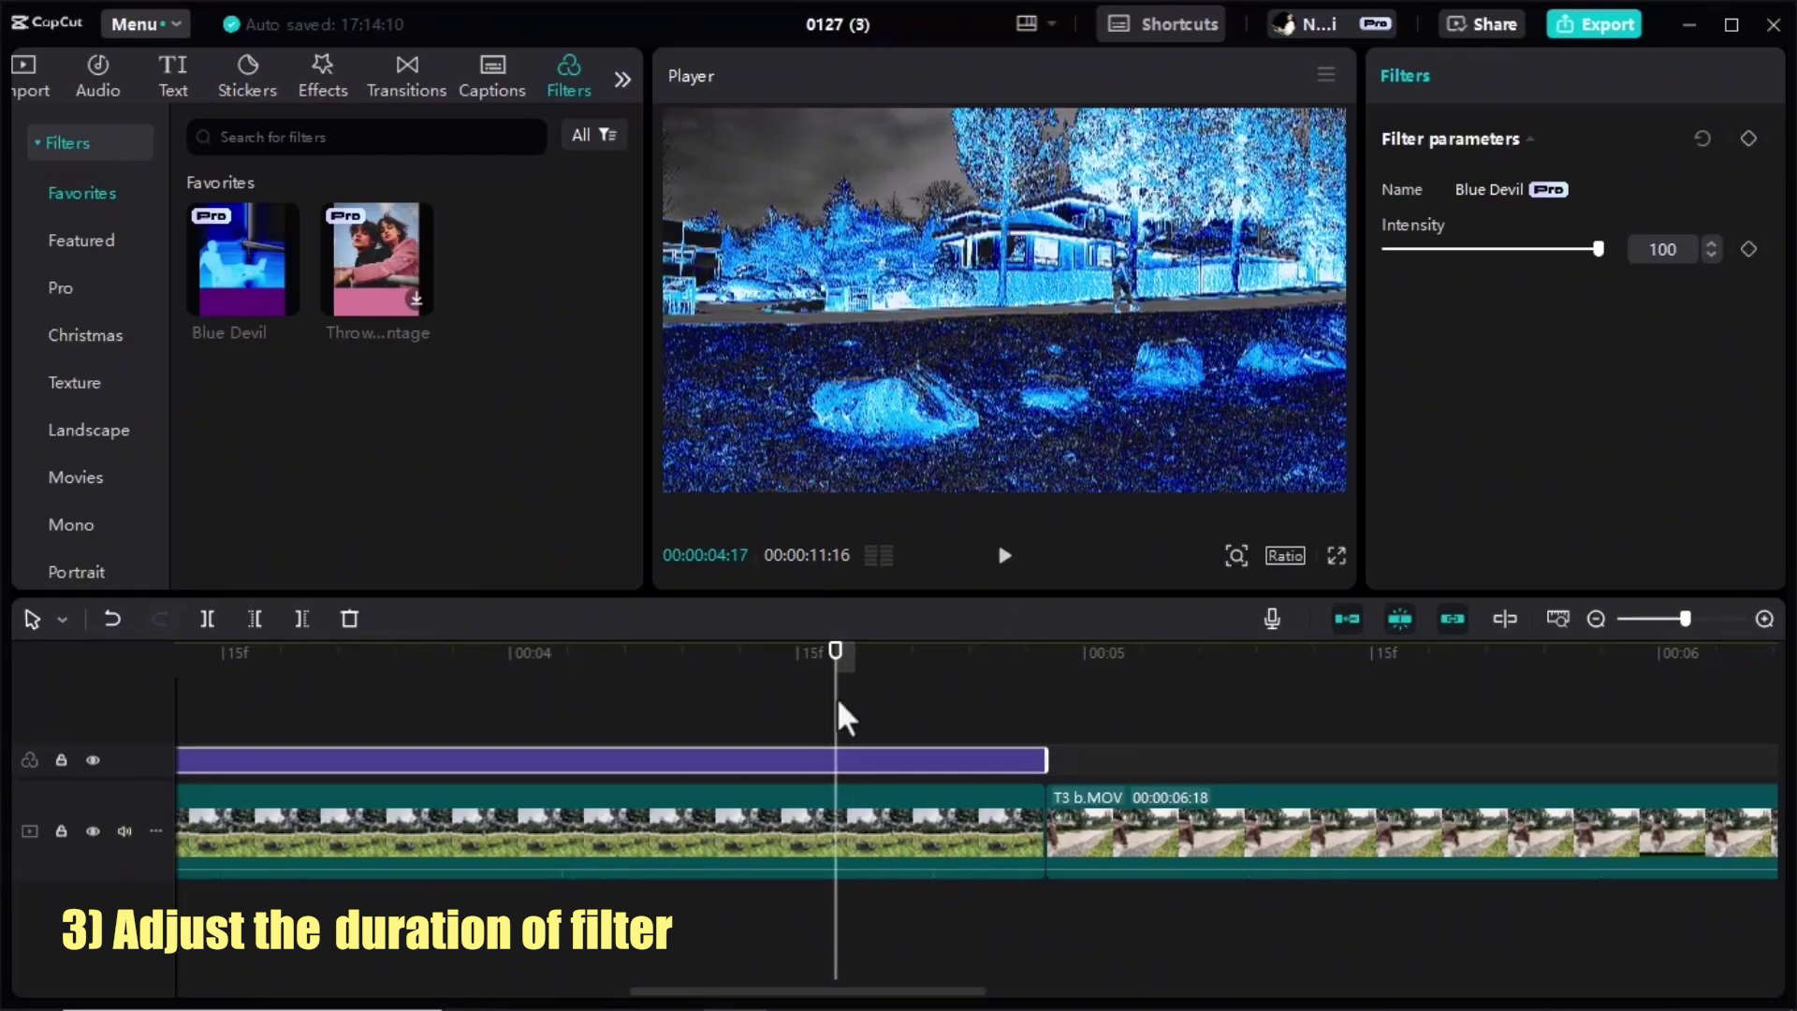
pyautogui.click(207, 618)
pyautogui.click(464, 761)
pyautogui.click(349, 619)
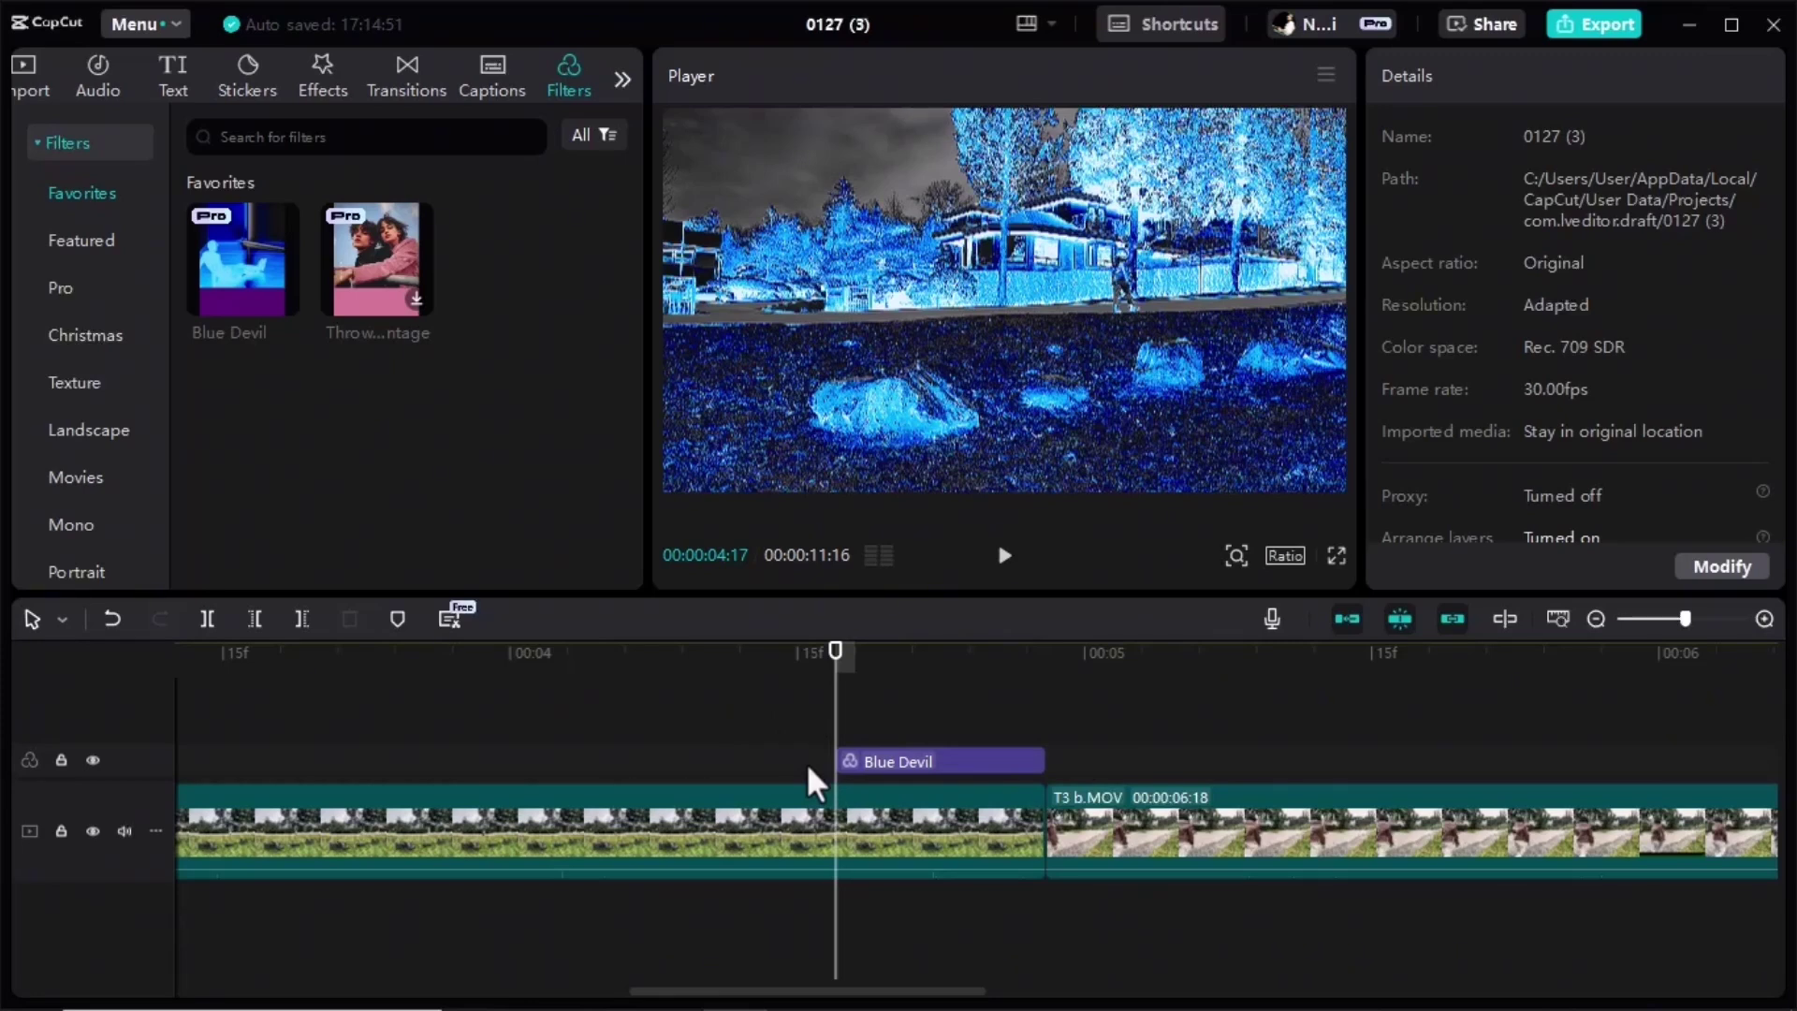
pyautogui.click(960, 760)
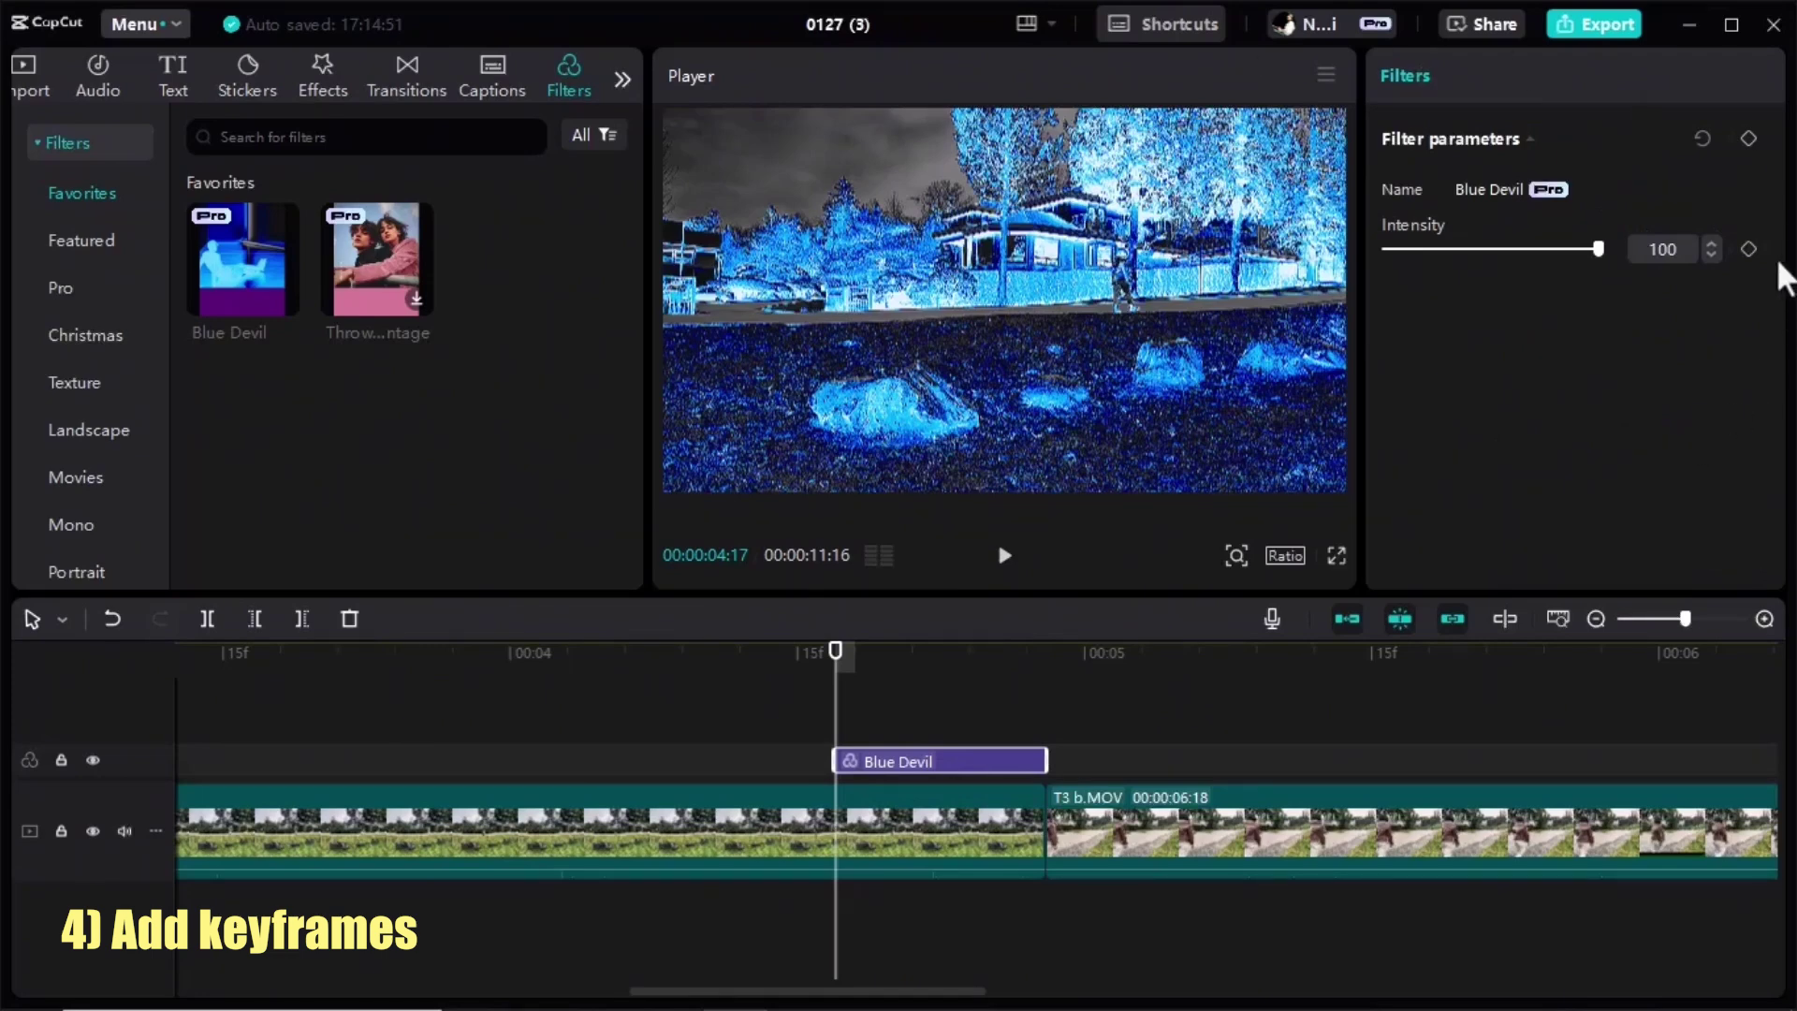
# - Keyframe Blue Devil intensity from 0 at 00:00:04:17 to 100 at 00:00:04:28, then preview
pyautogui.click(1750, 251)
pyautogui.moveTo(1598, 249); pyautogui.dragTo(1352, 264)
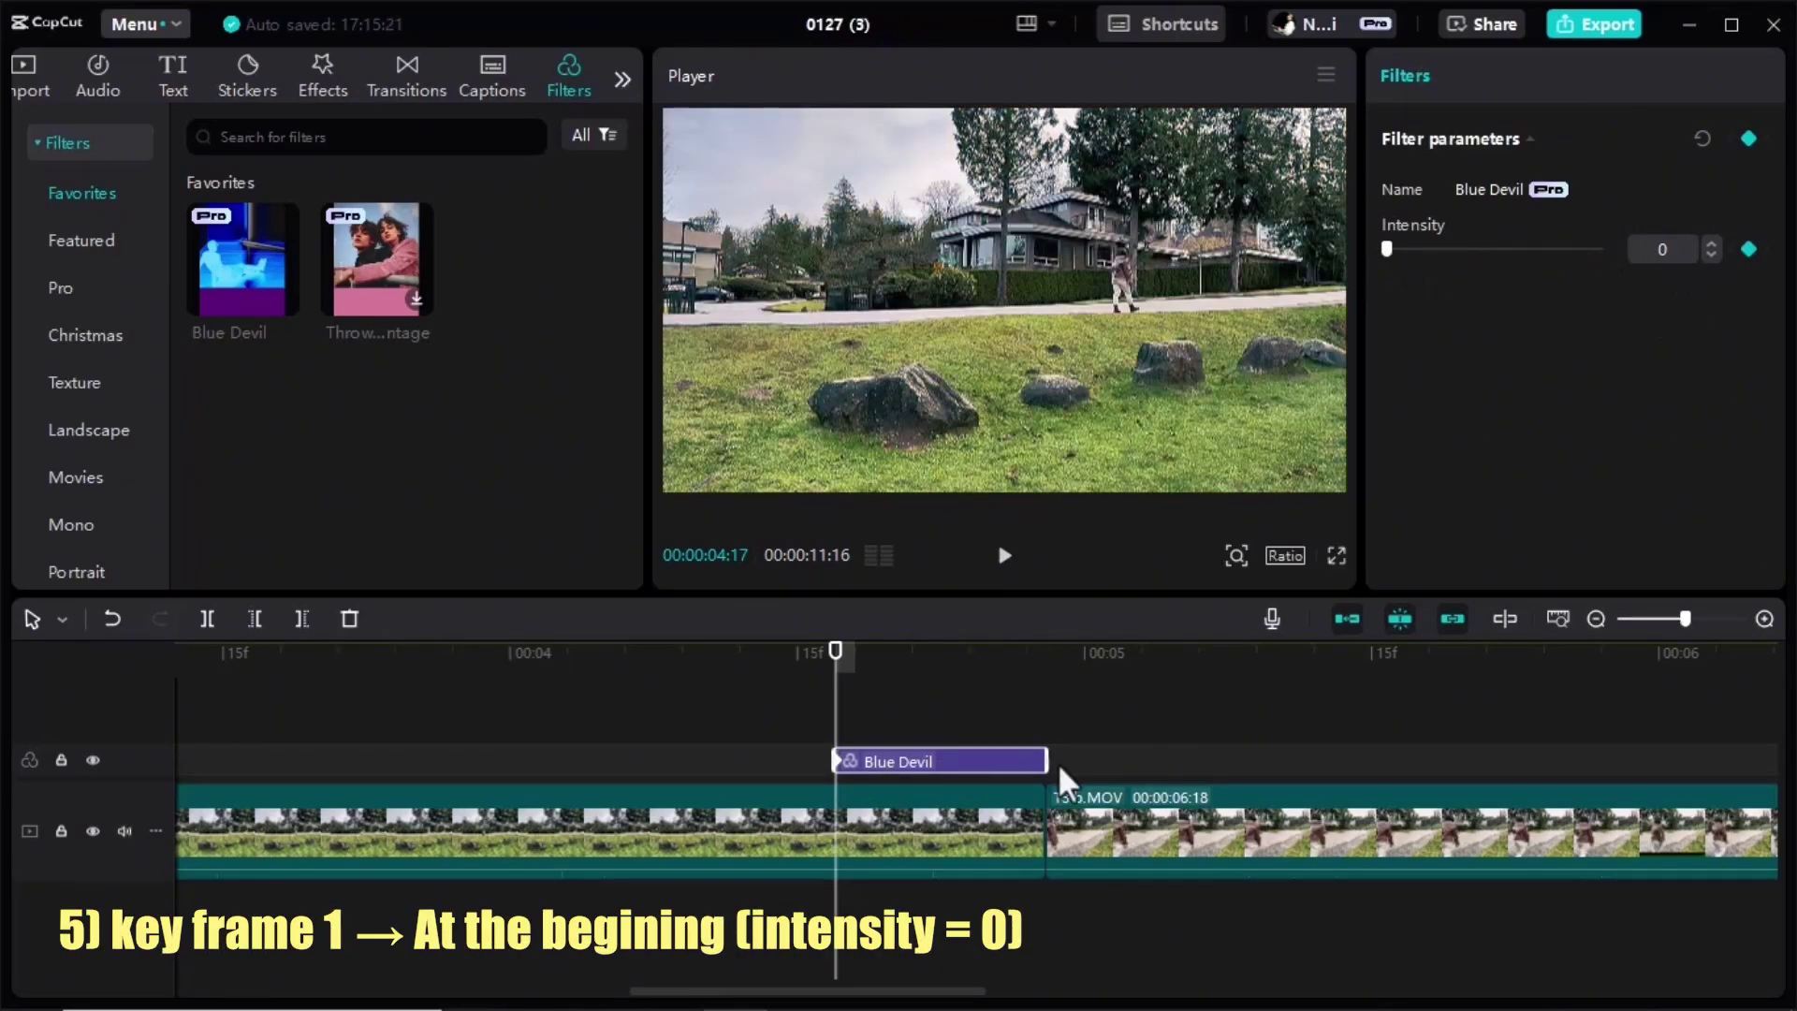
pyautogui.moveTo(835, 669); pyautogui.dragTo(1046, 786)
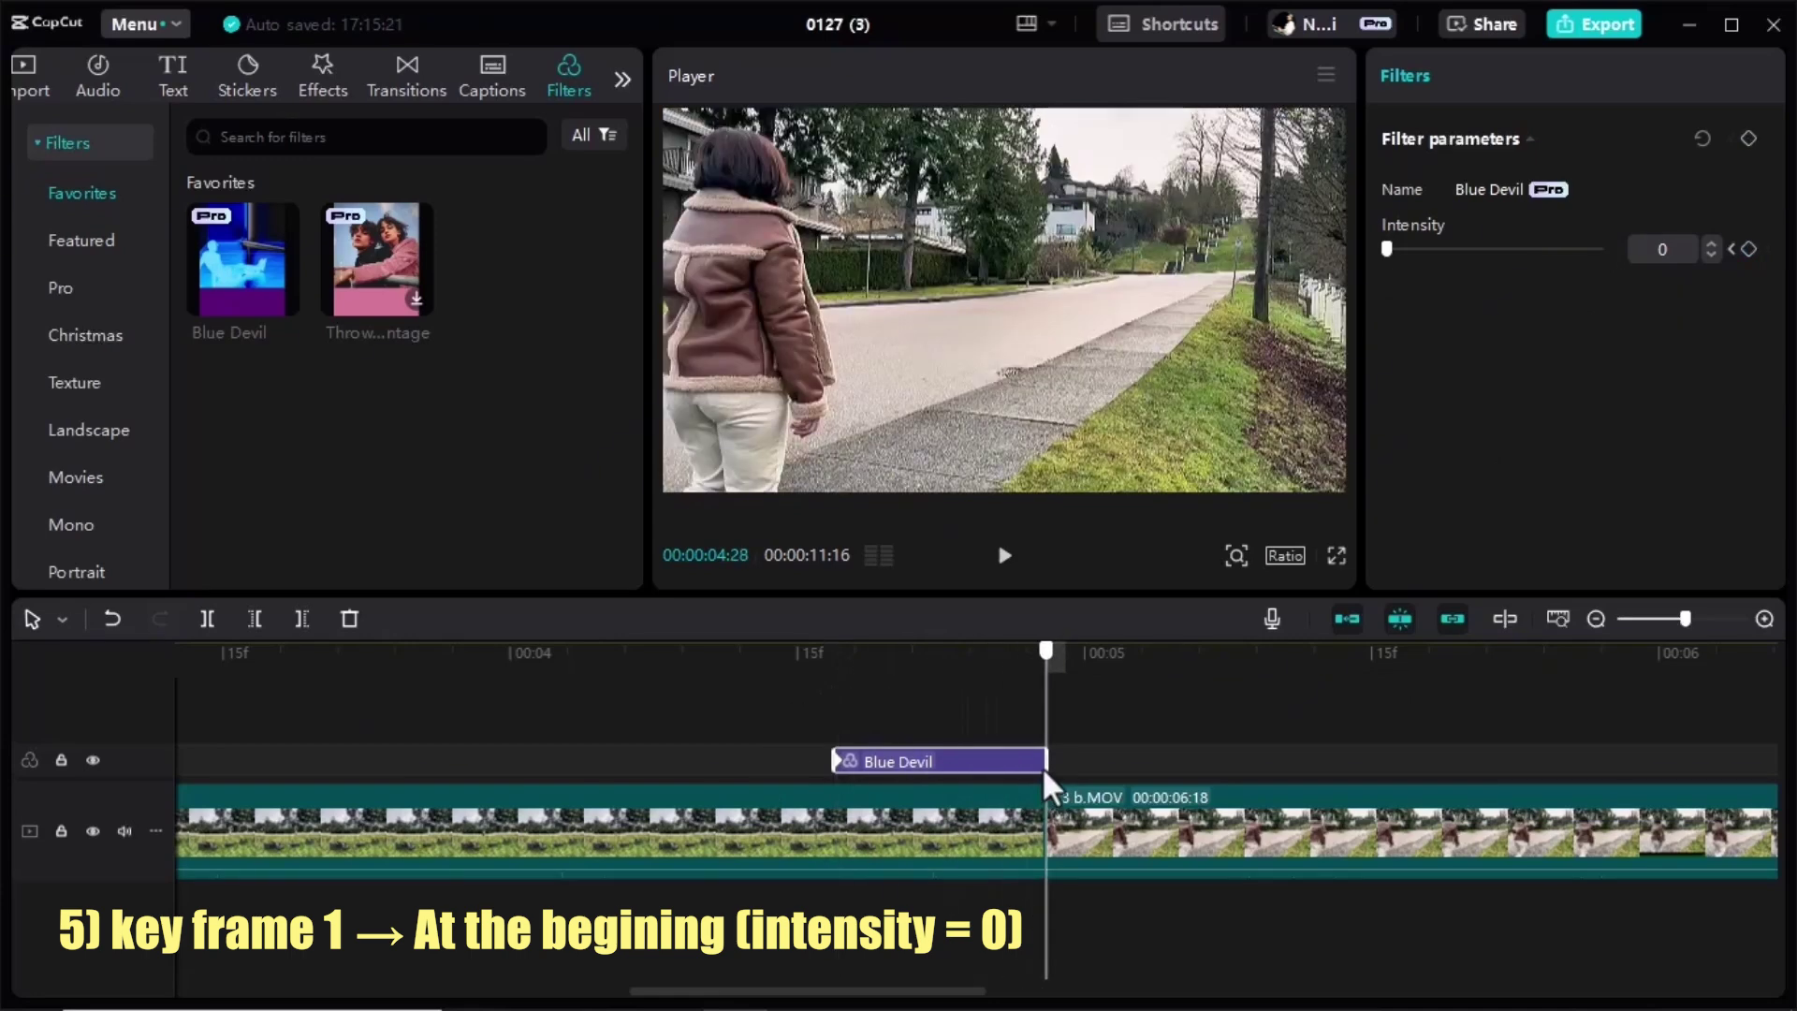
pyautogui.click(1033, 795)
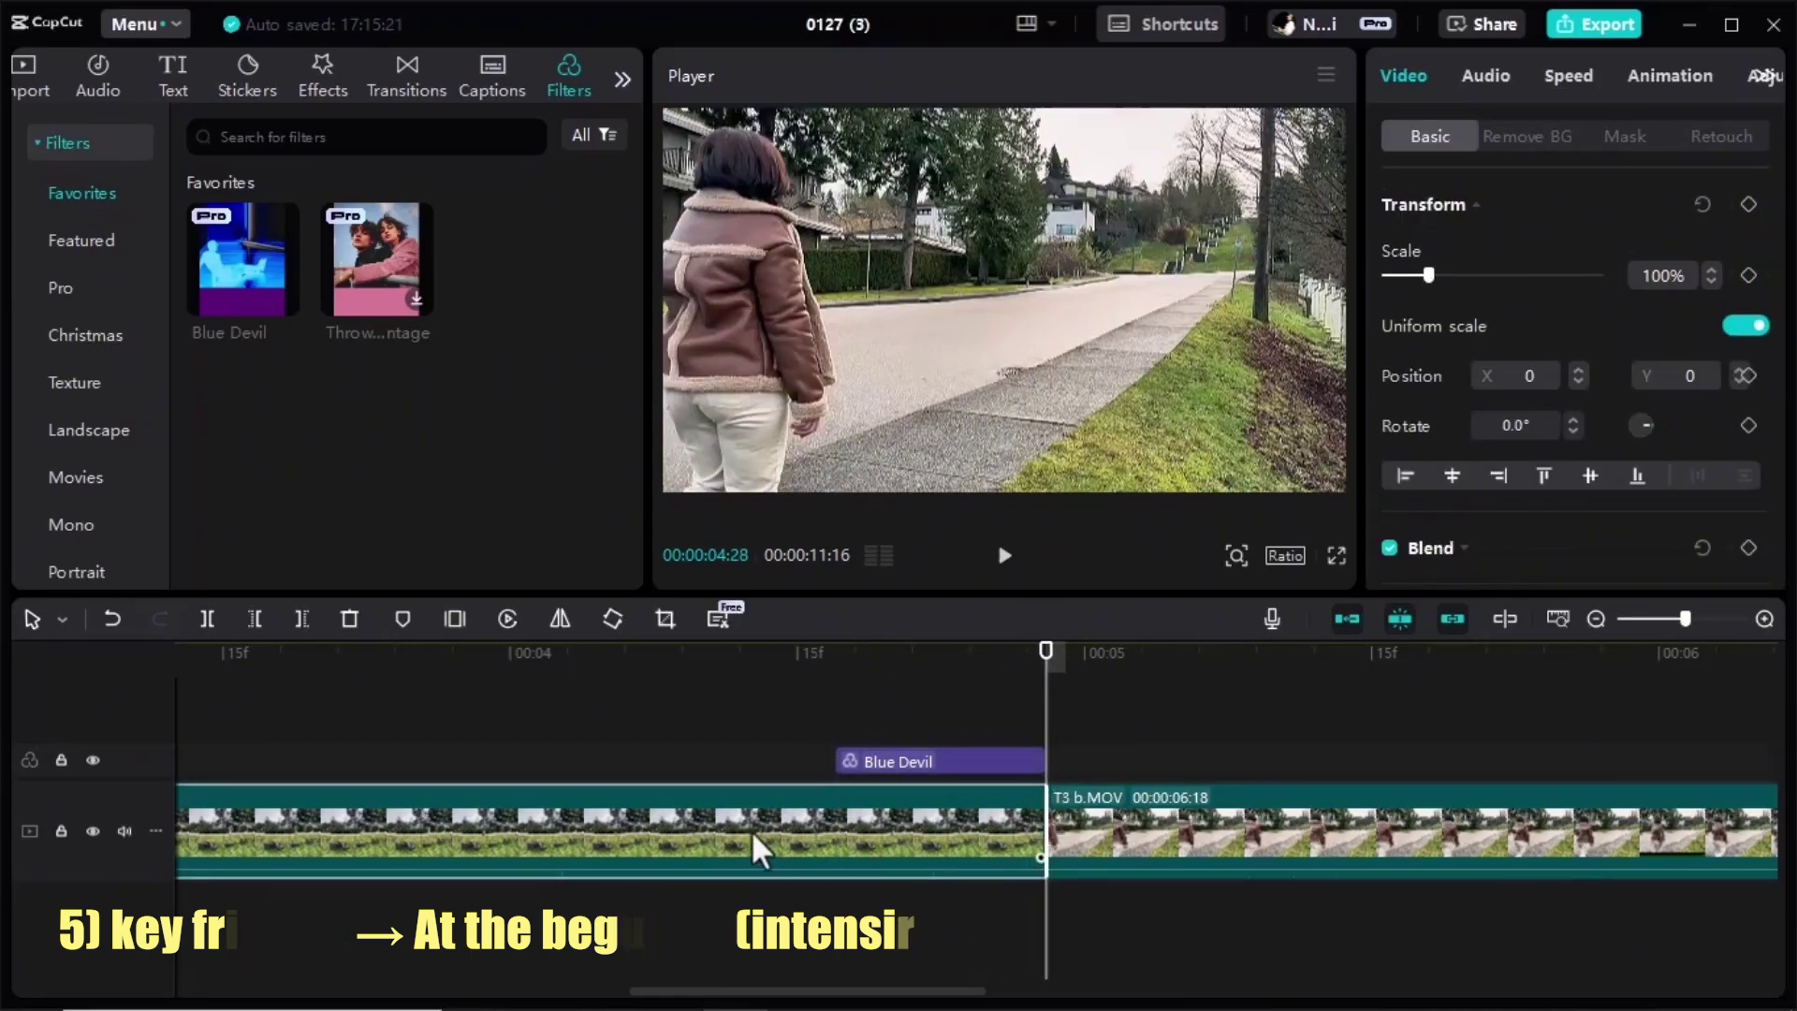
pyautogui.click(984, 760)
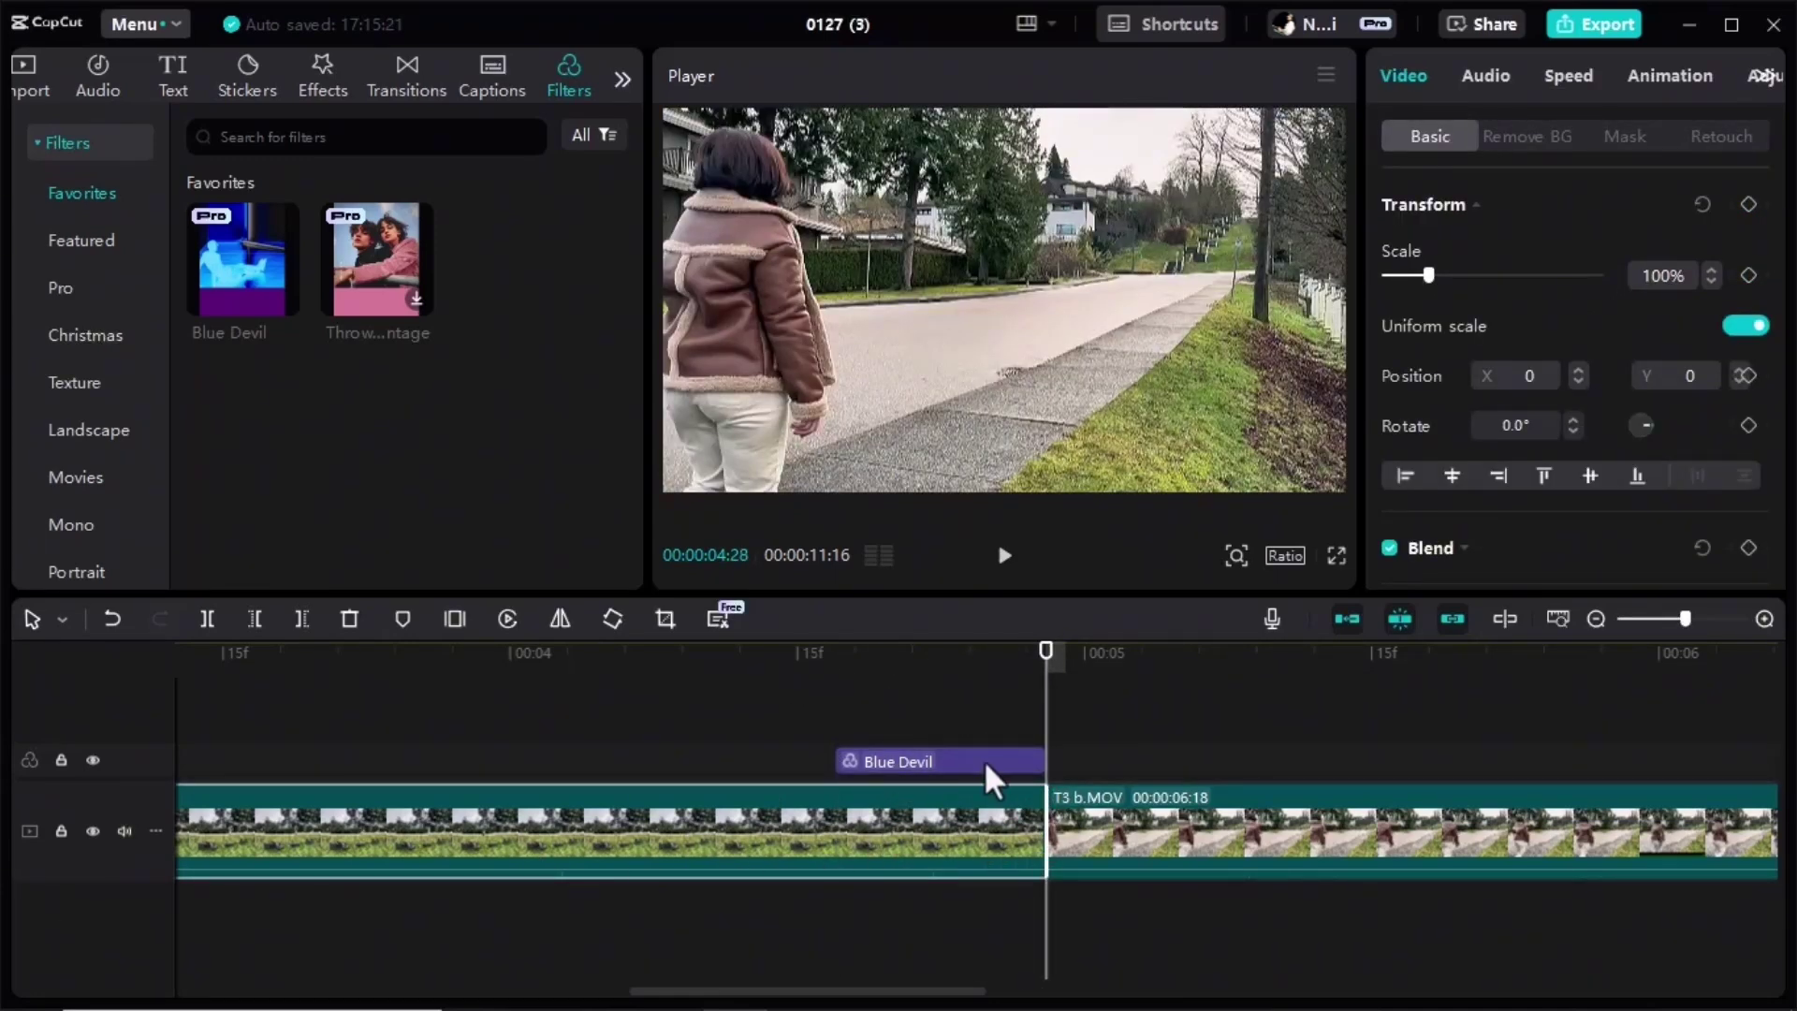
pyautogui.click(1748, 249)
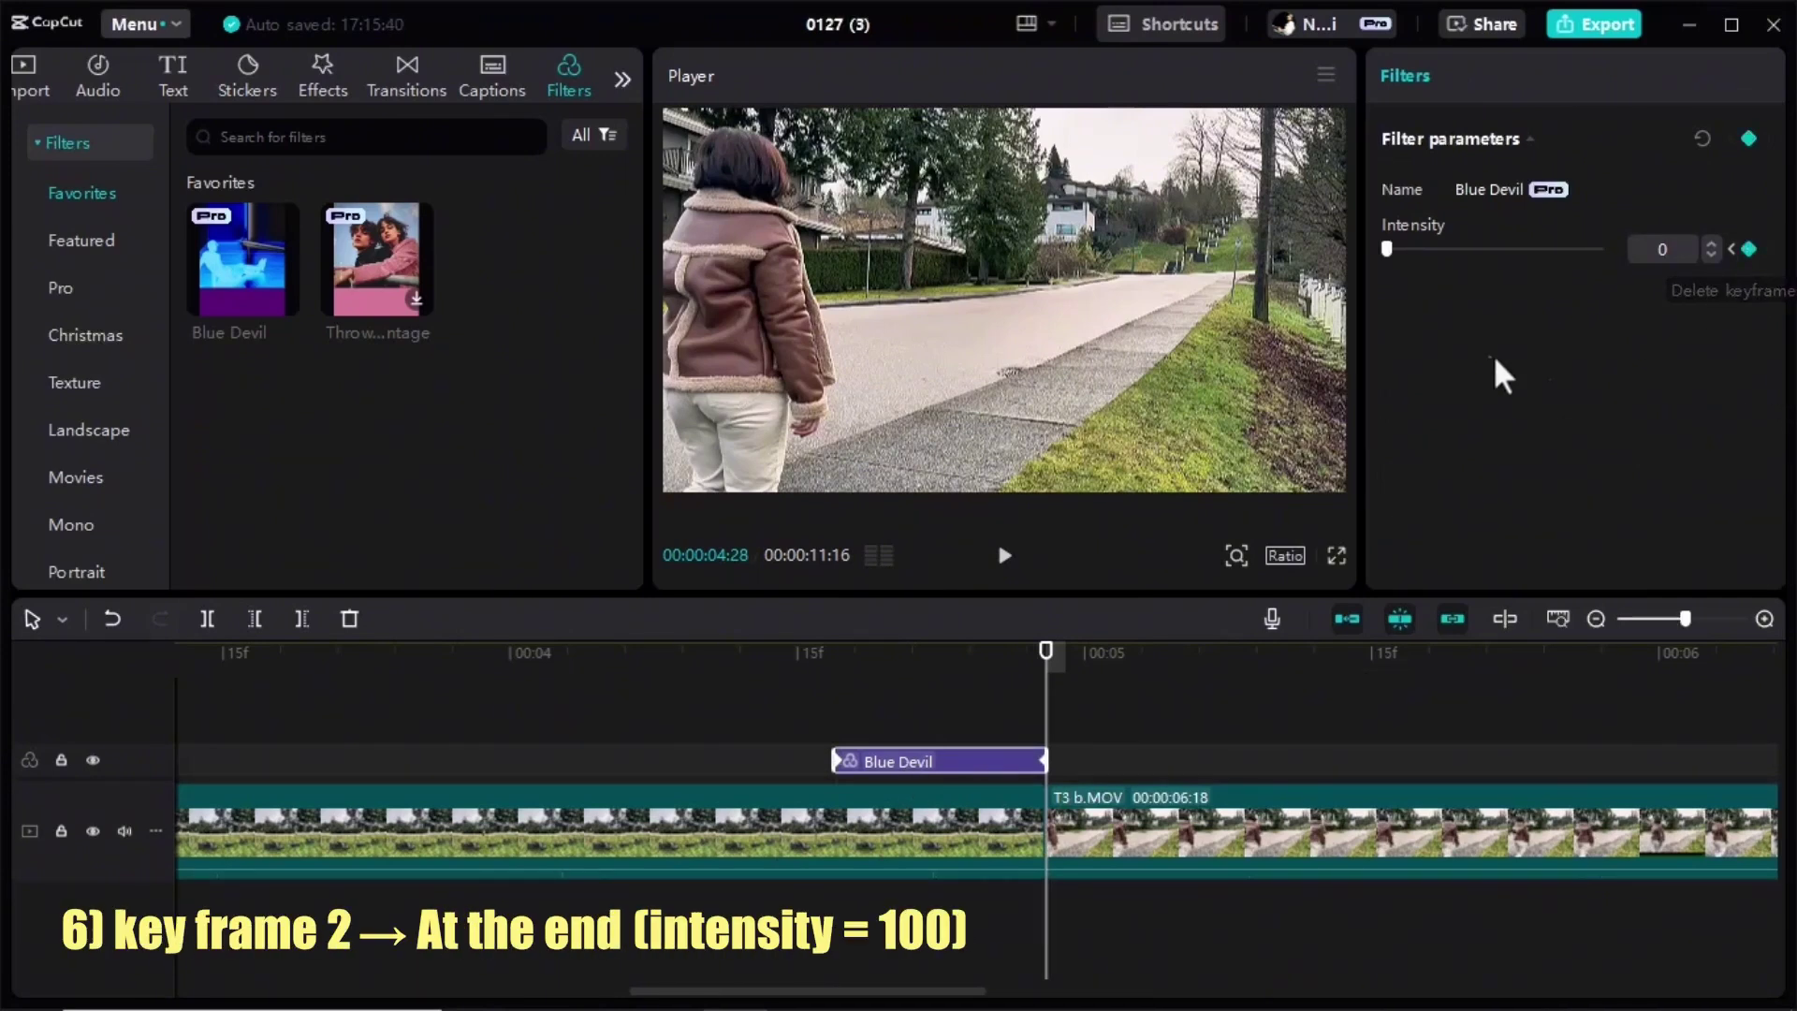
pyautogui.moveTo(1387, 248); pyautogui.dragTo(1639, 292)
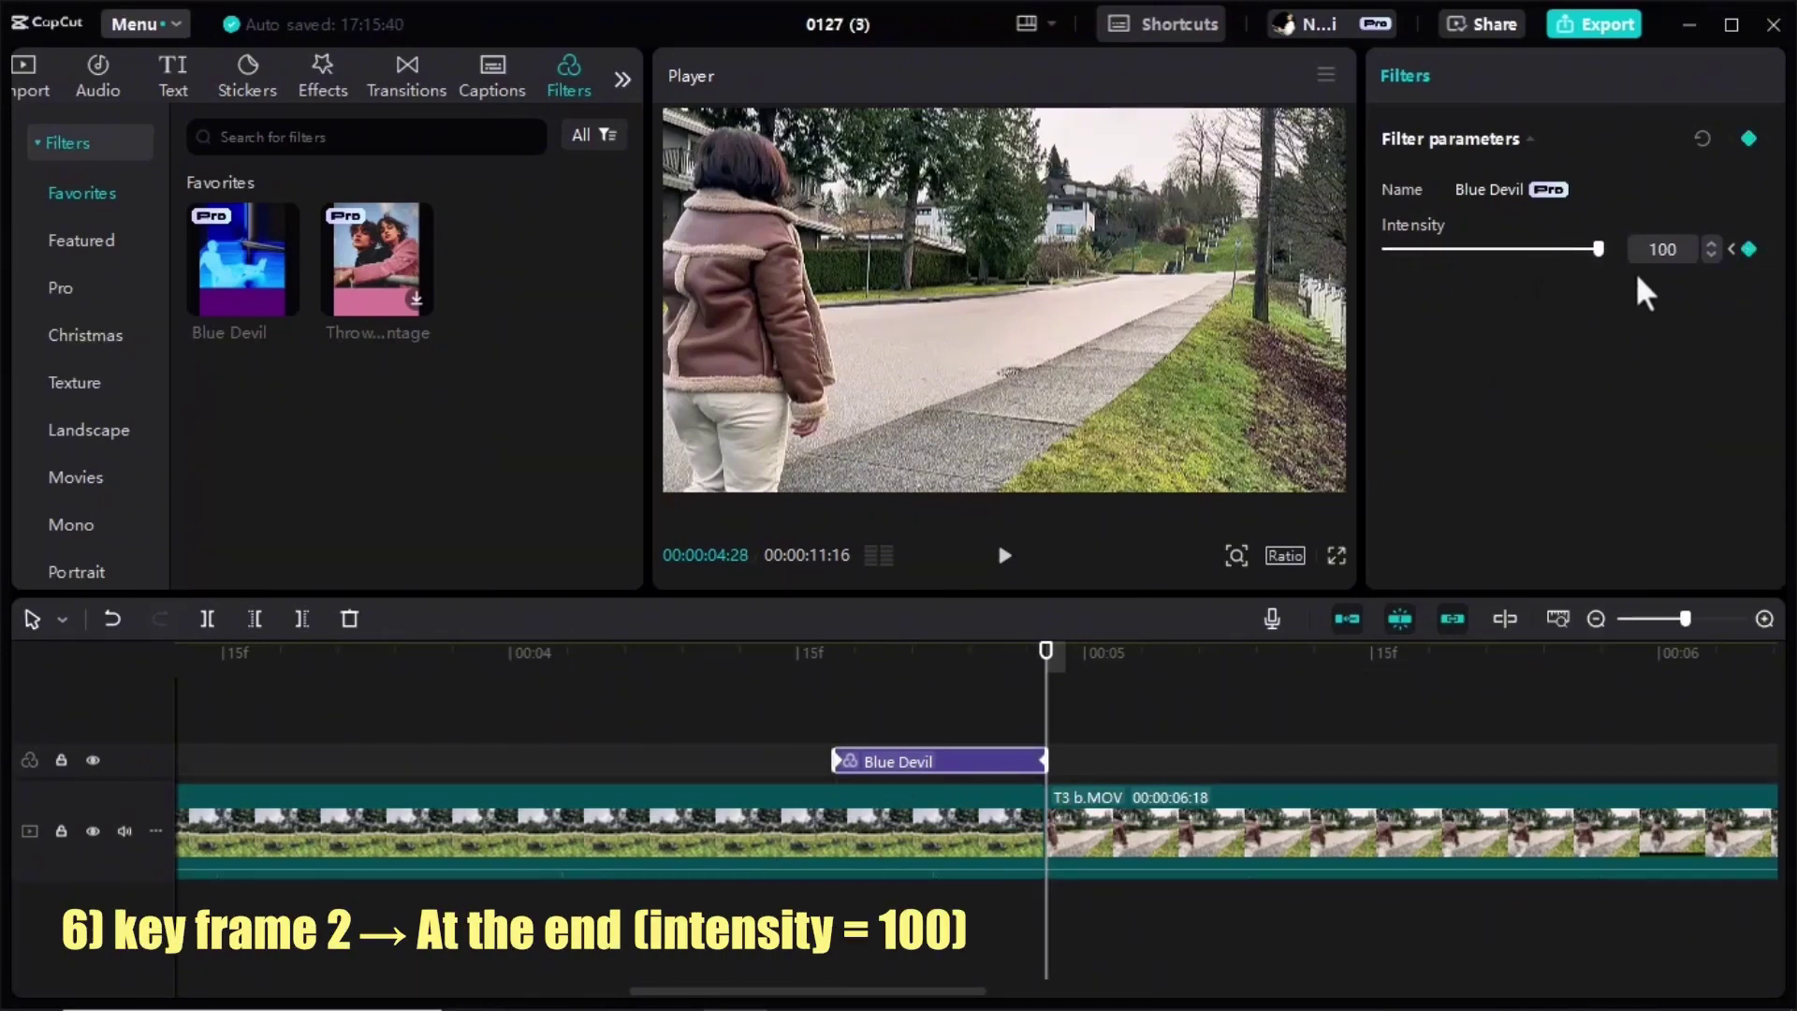
pyautogui.moveTo(1047, 653); pyautogui.dragTo(716, 688)
pyautogui.click(1004, 556)
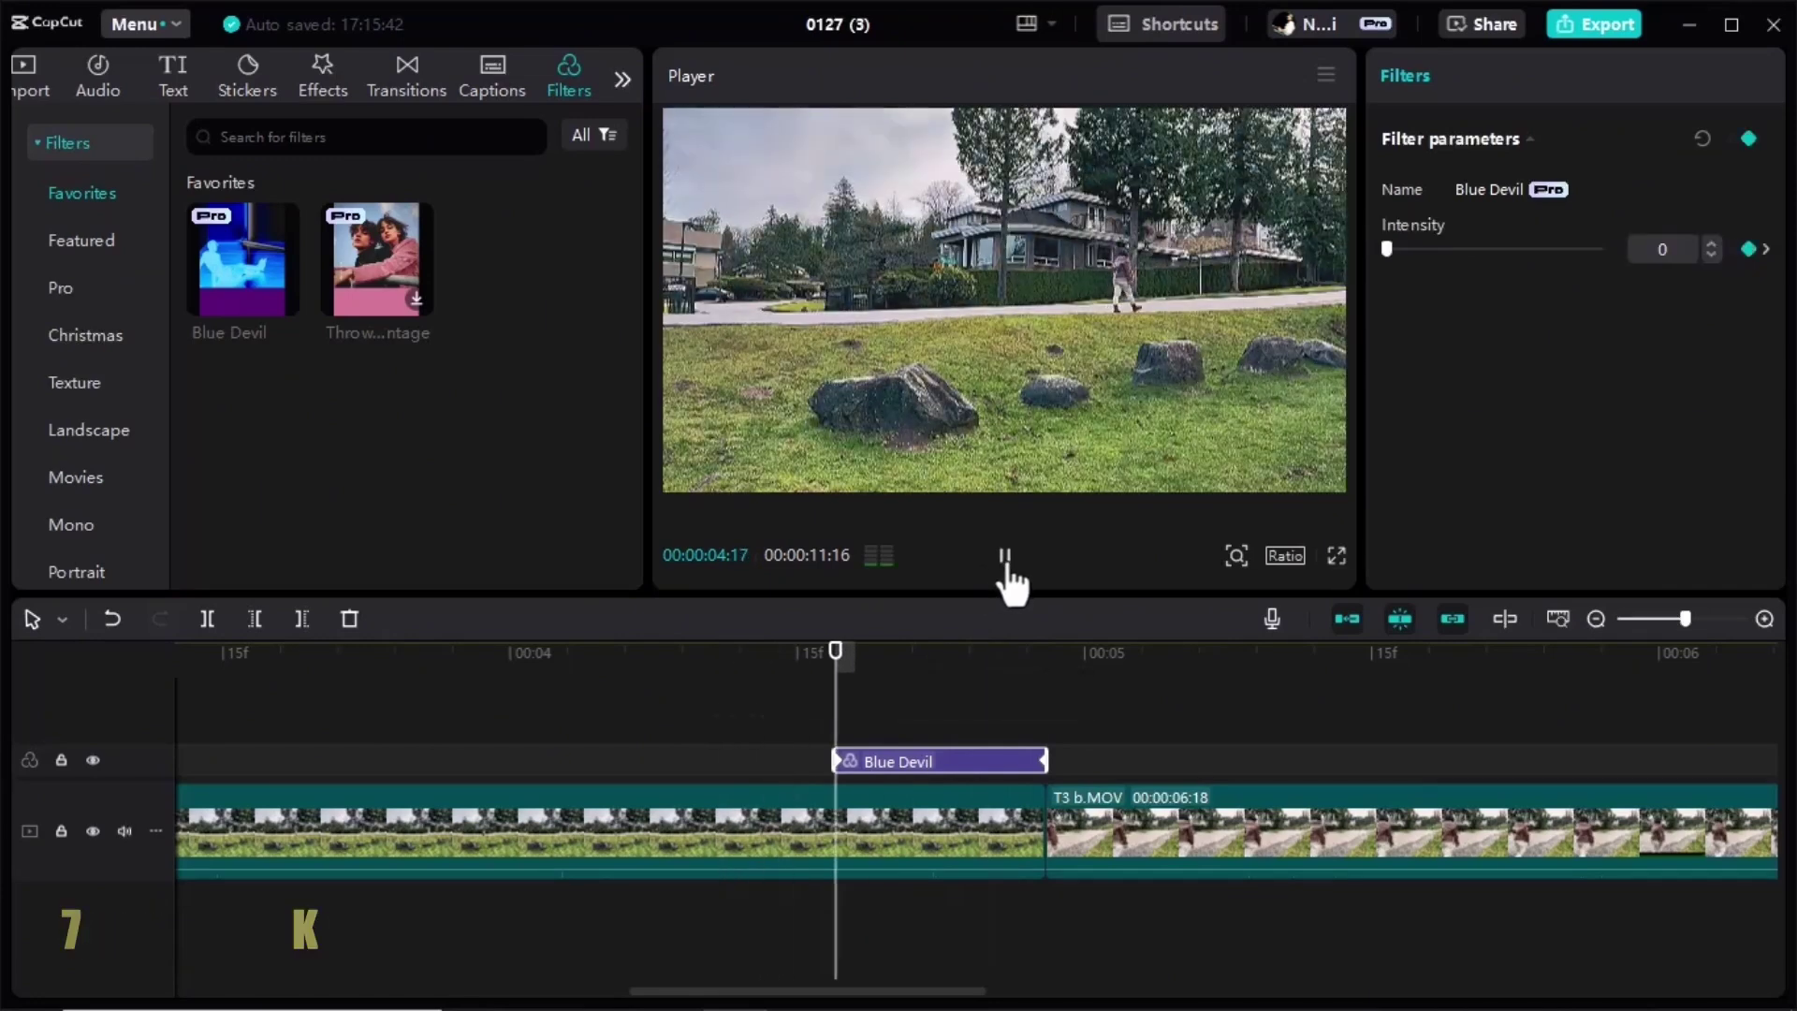
# - Place a second Blue Devil filter after the first and split it at 00:00:05:11
pyautogui.click(1004, 557)
pyautogui.moveTo(236, 258); pyautogui.dragTo(1052, 764)
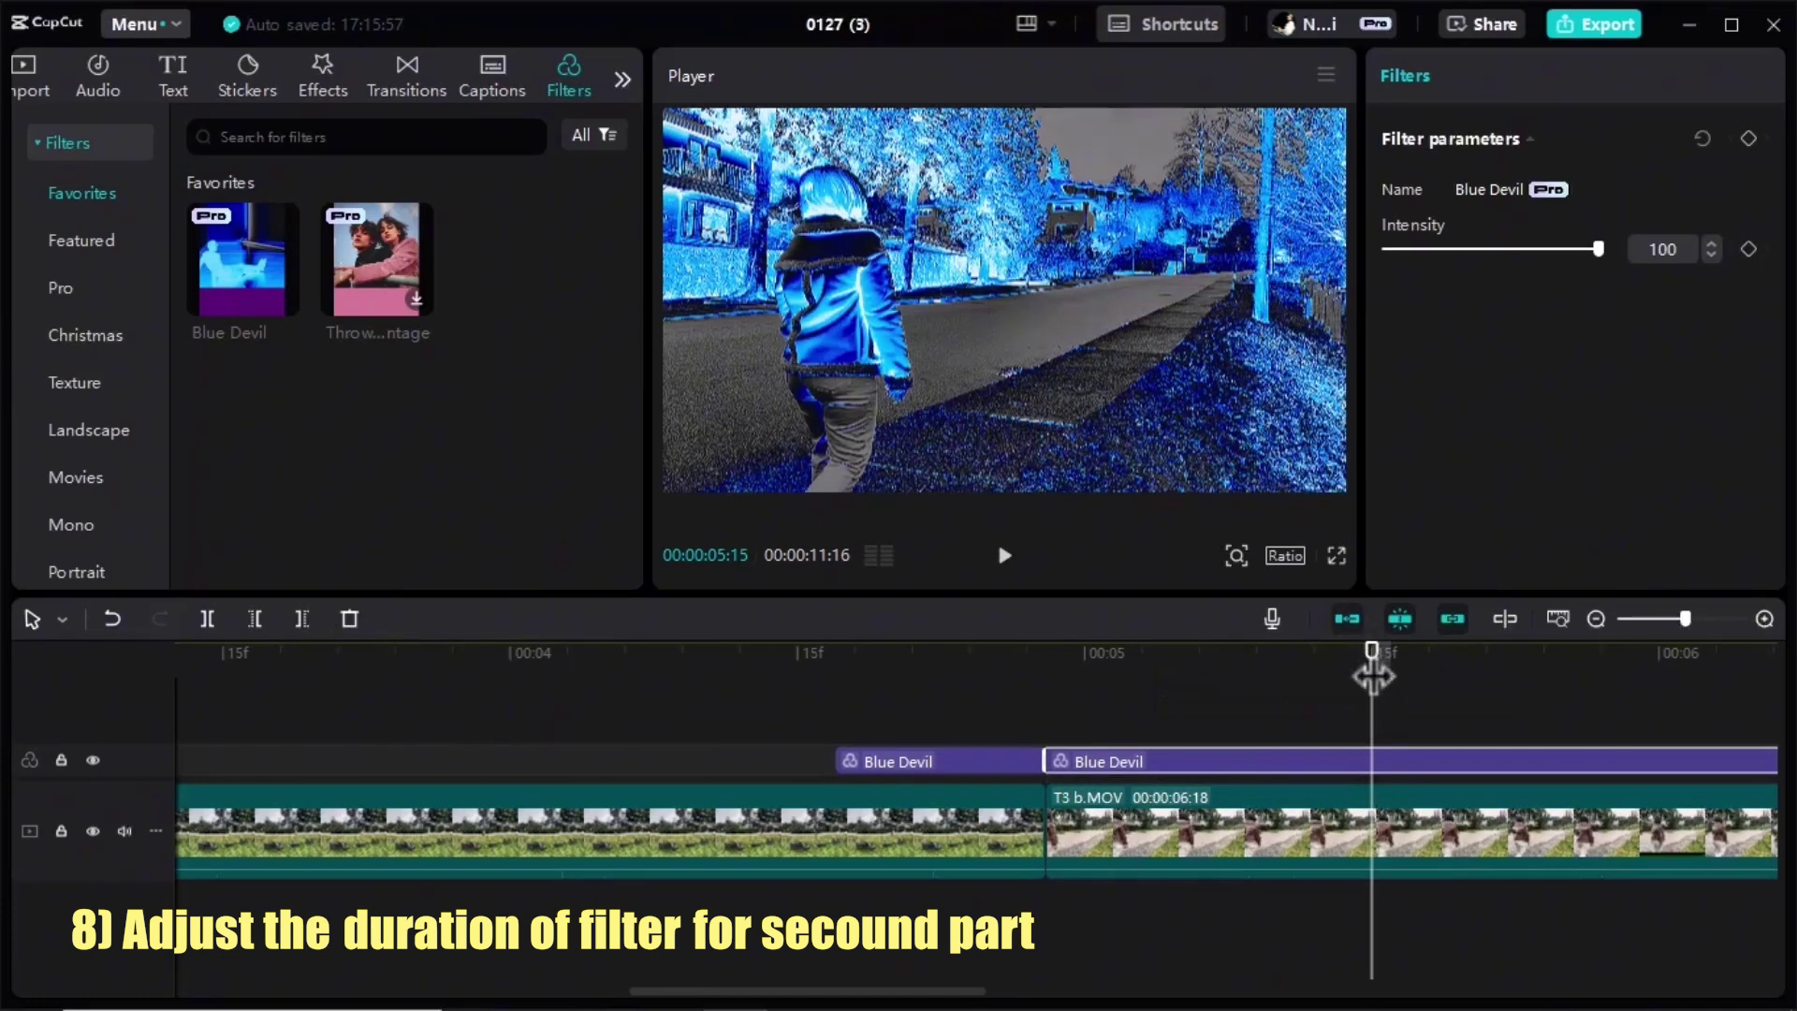
pyautogui.moveTo(1372, 676); pyautogui.dragTo(1219, 730)
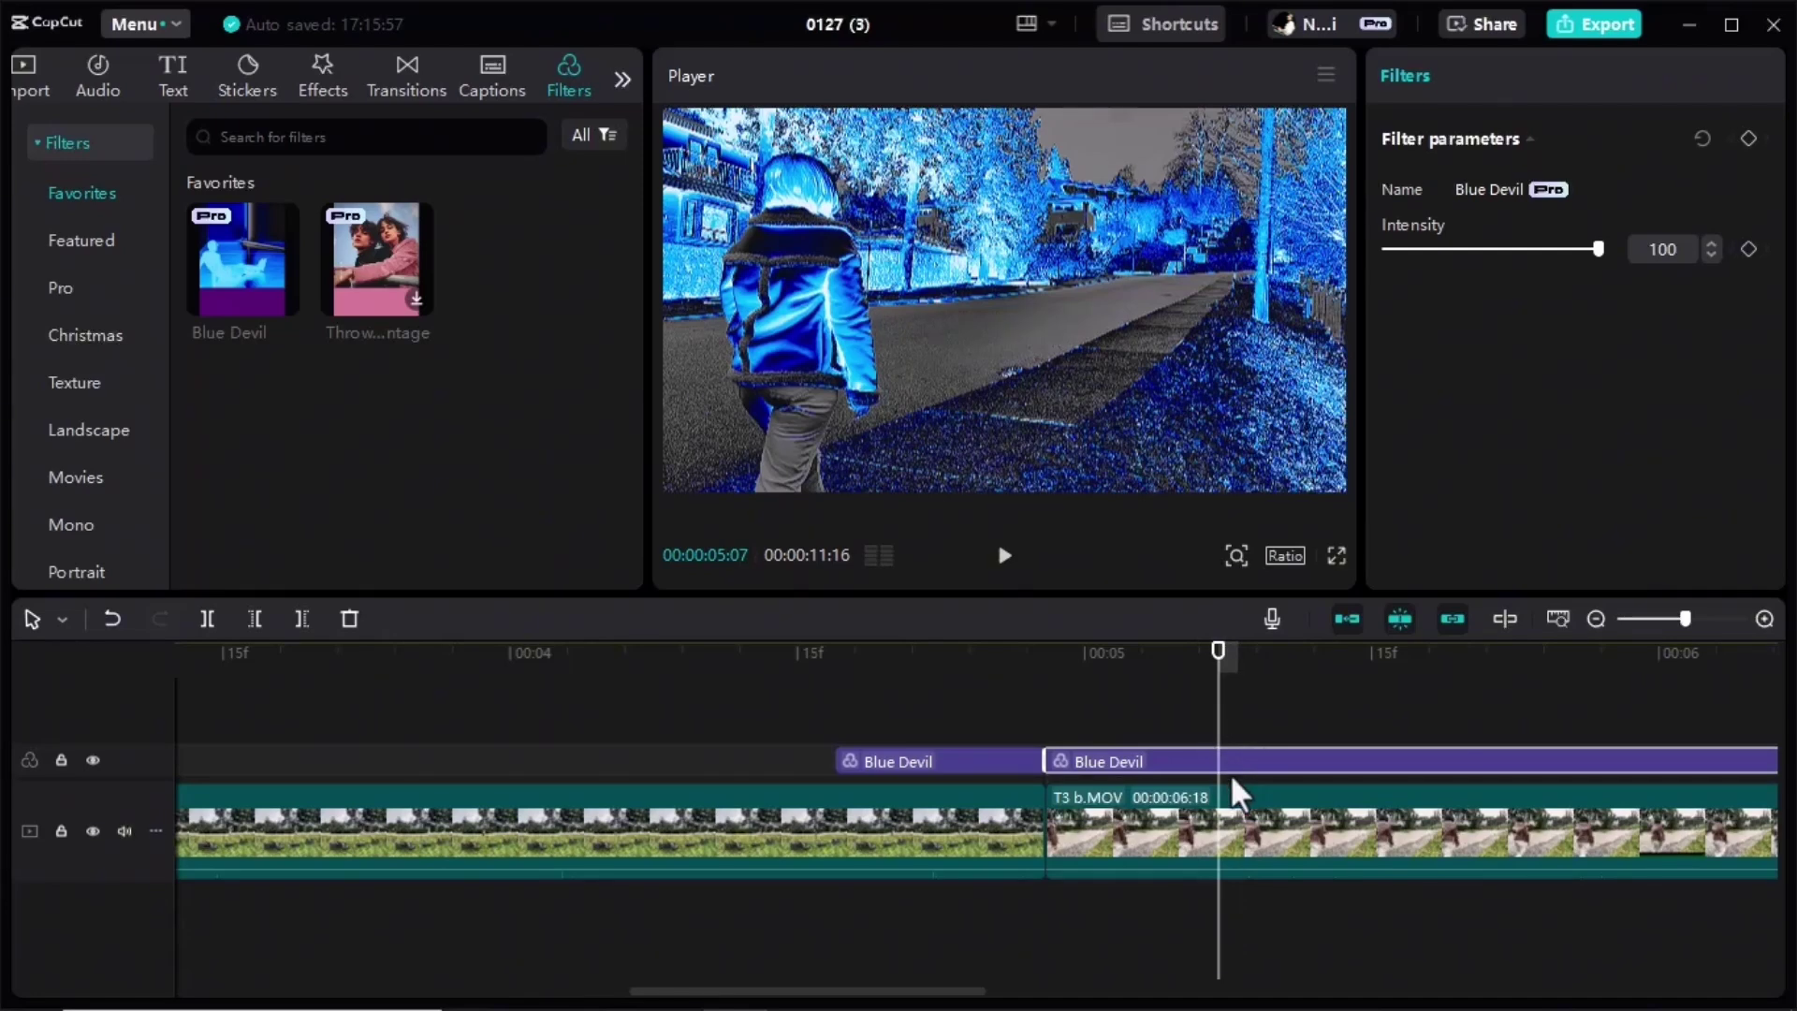
pyautogui.moveTo(1216, 670); pyautogui.dragTo(1048, 681)
pyautogui.click(1004, 555)
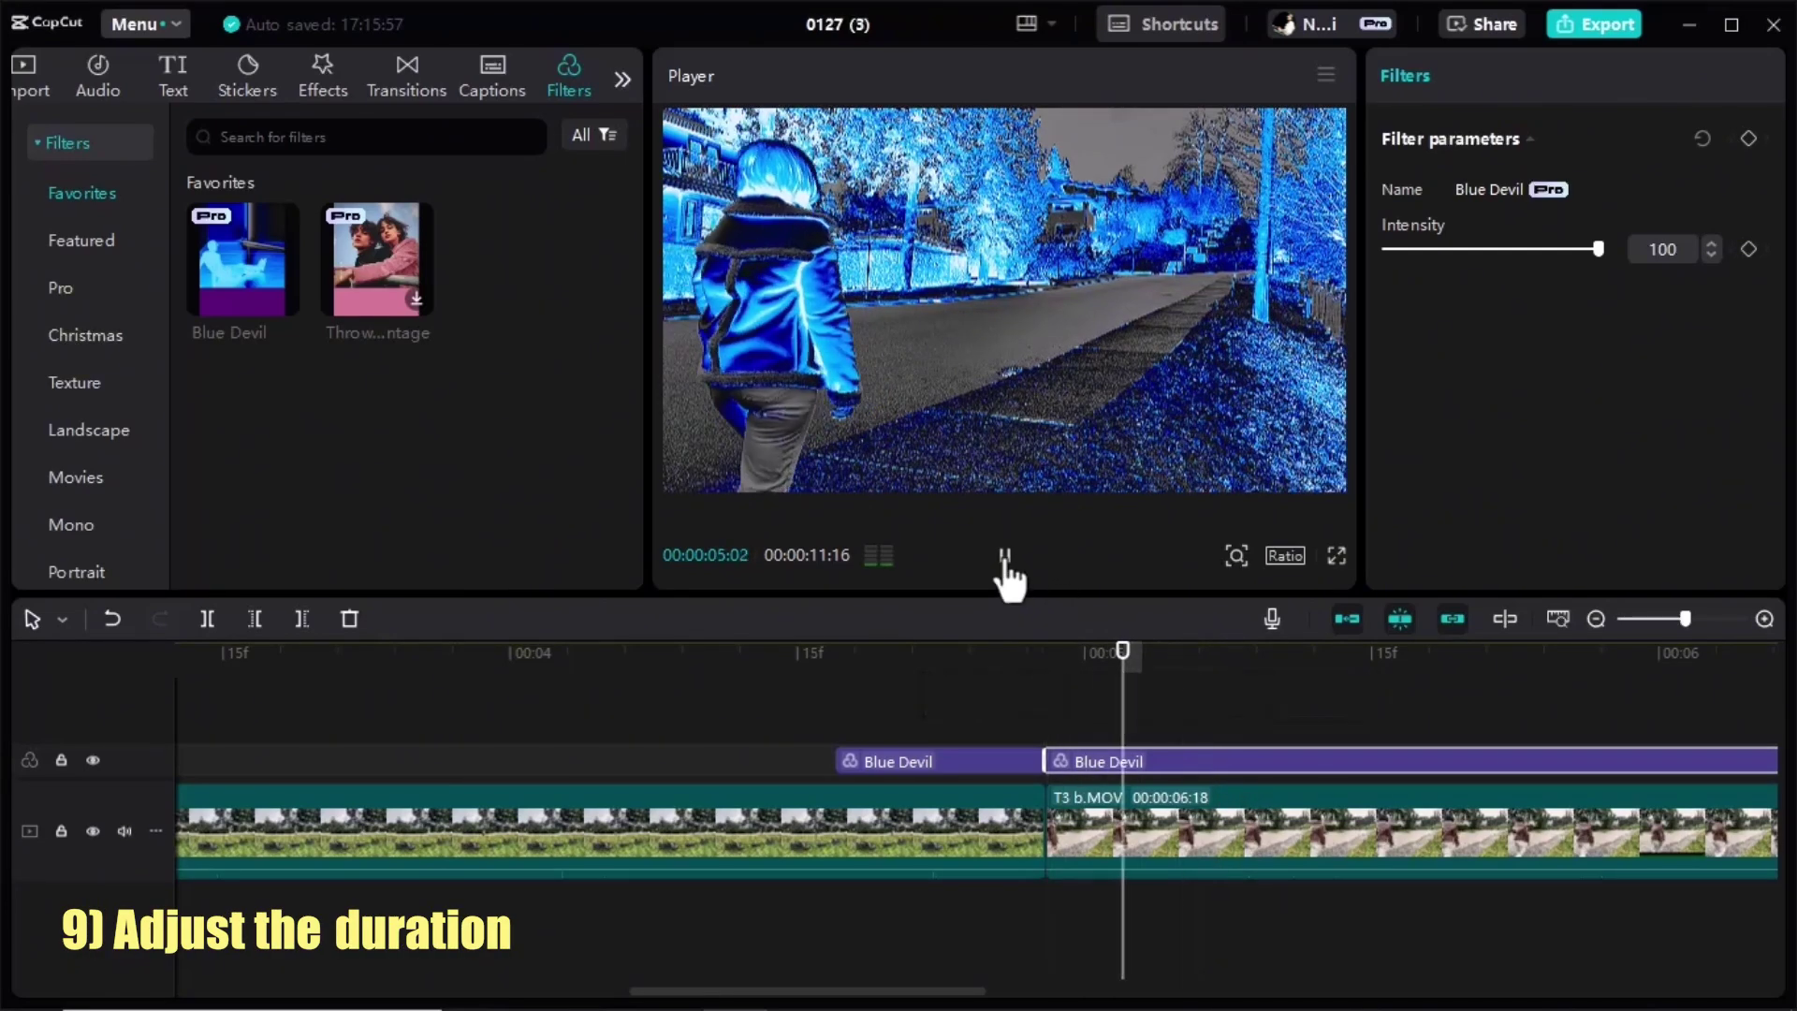
pyautogui.click(1004, 555)
pyautogui.moveTo(1429, 653); pyautogui.dragTo(1296, 719)
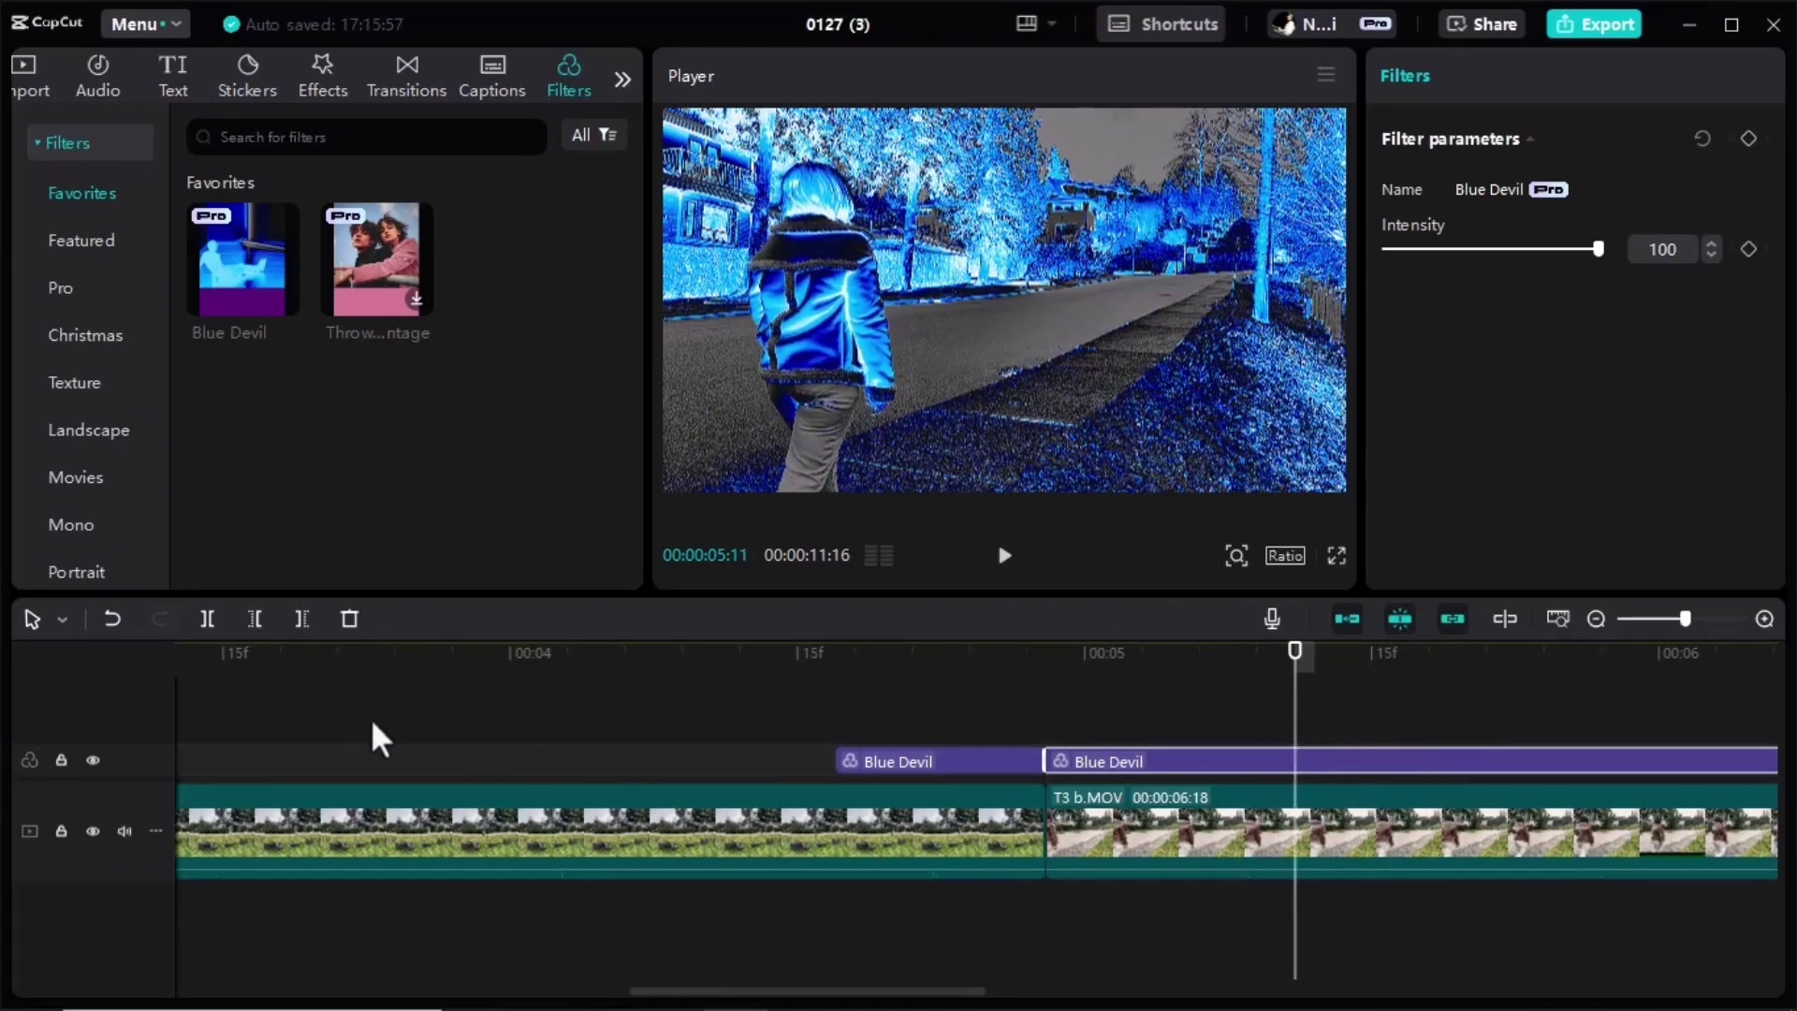
pyautogui.hotkey('ctrl', 'b')
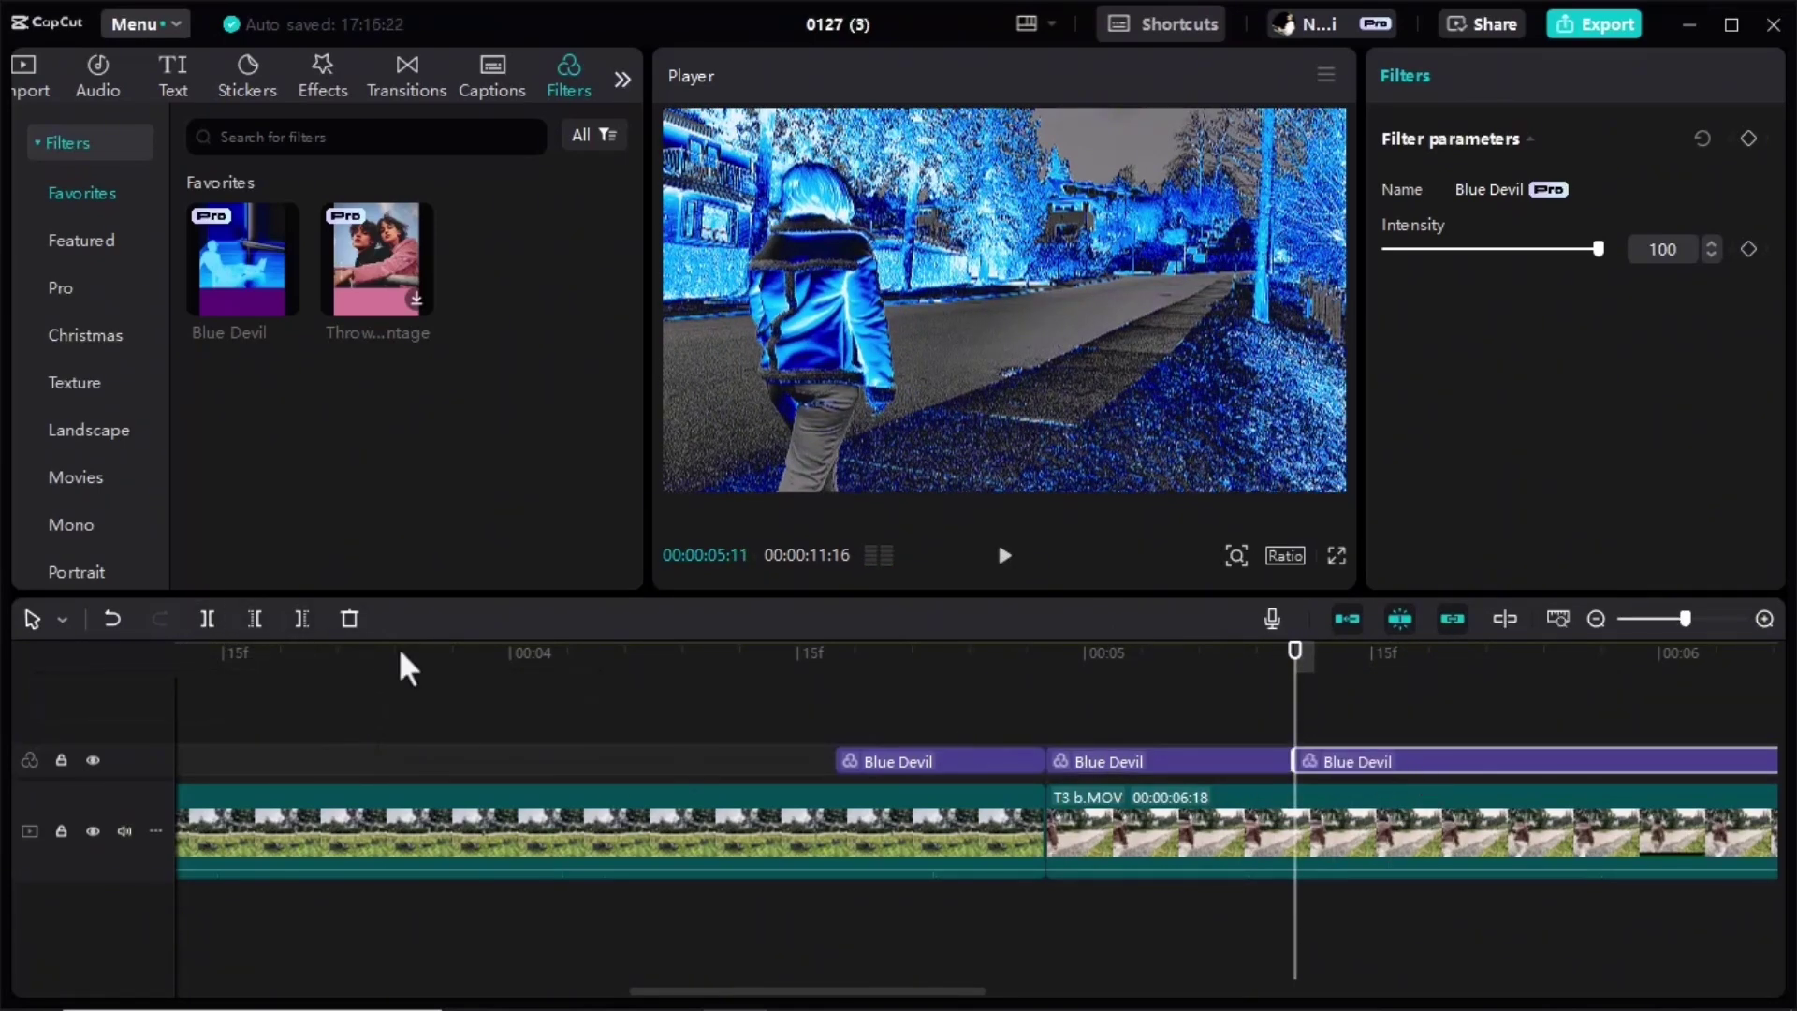
# - Delete the second filter's right piece, keyframe intensity 100 at its start, and preview both filters
pyautogui.click(348, 619)
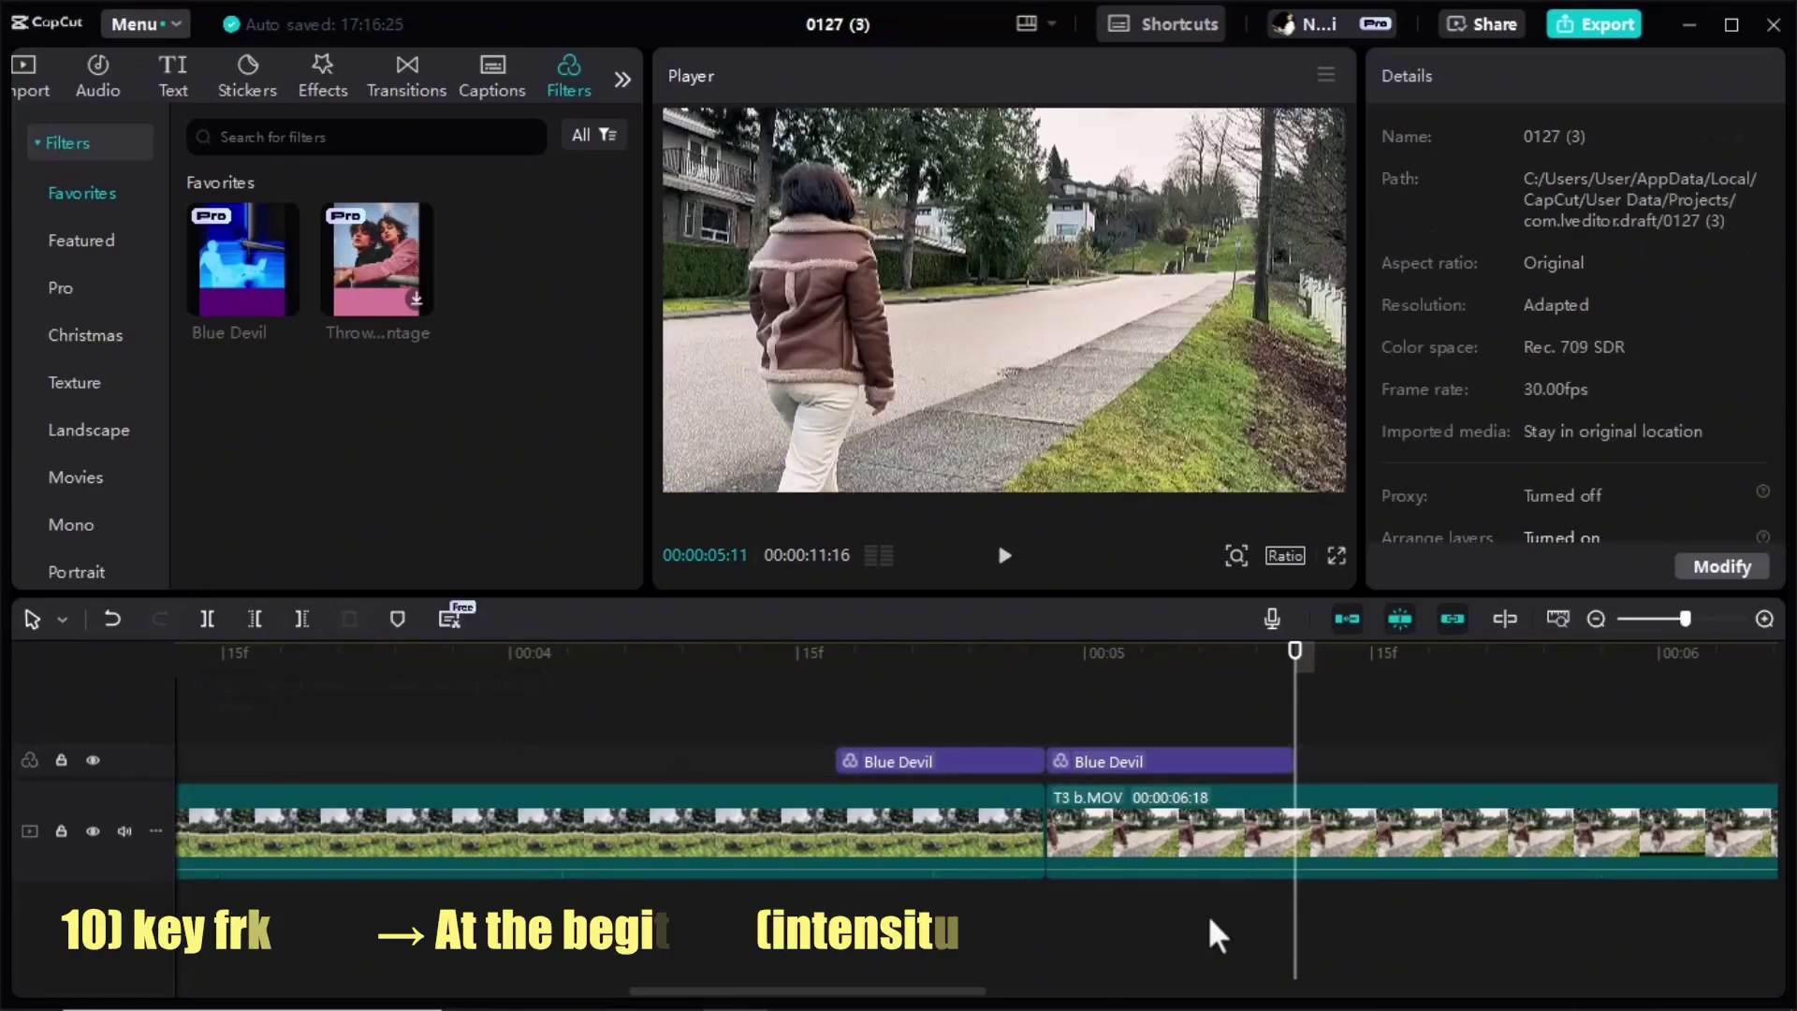
pyautogui.click(1173, 769)
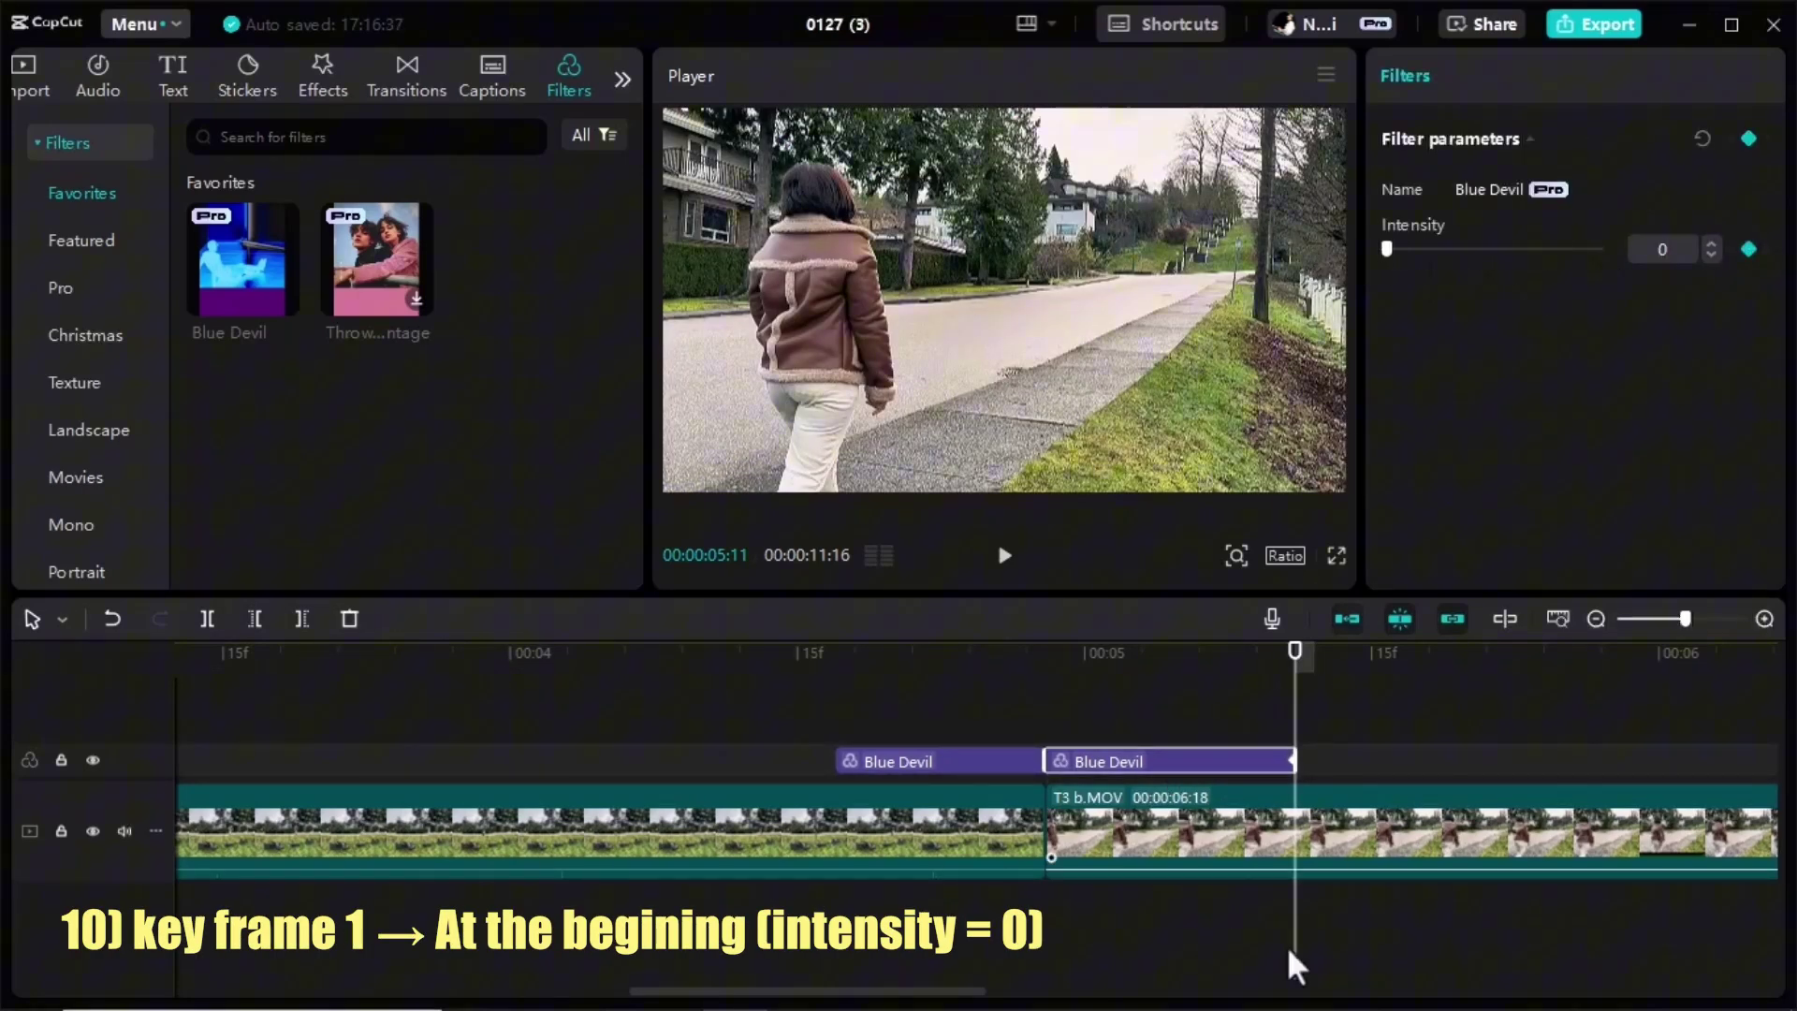
pyautogui.moveTo(1292, 678); pyautogui.dragTo(1040, 677)
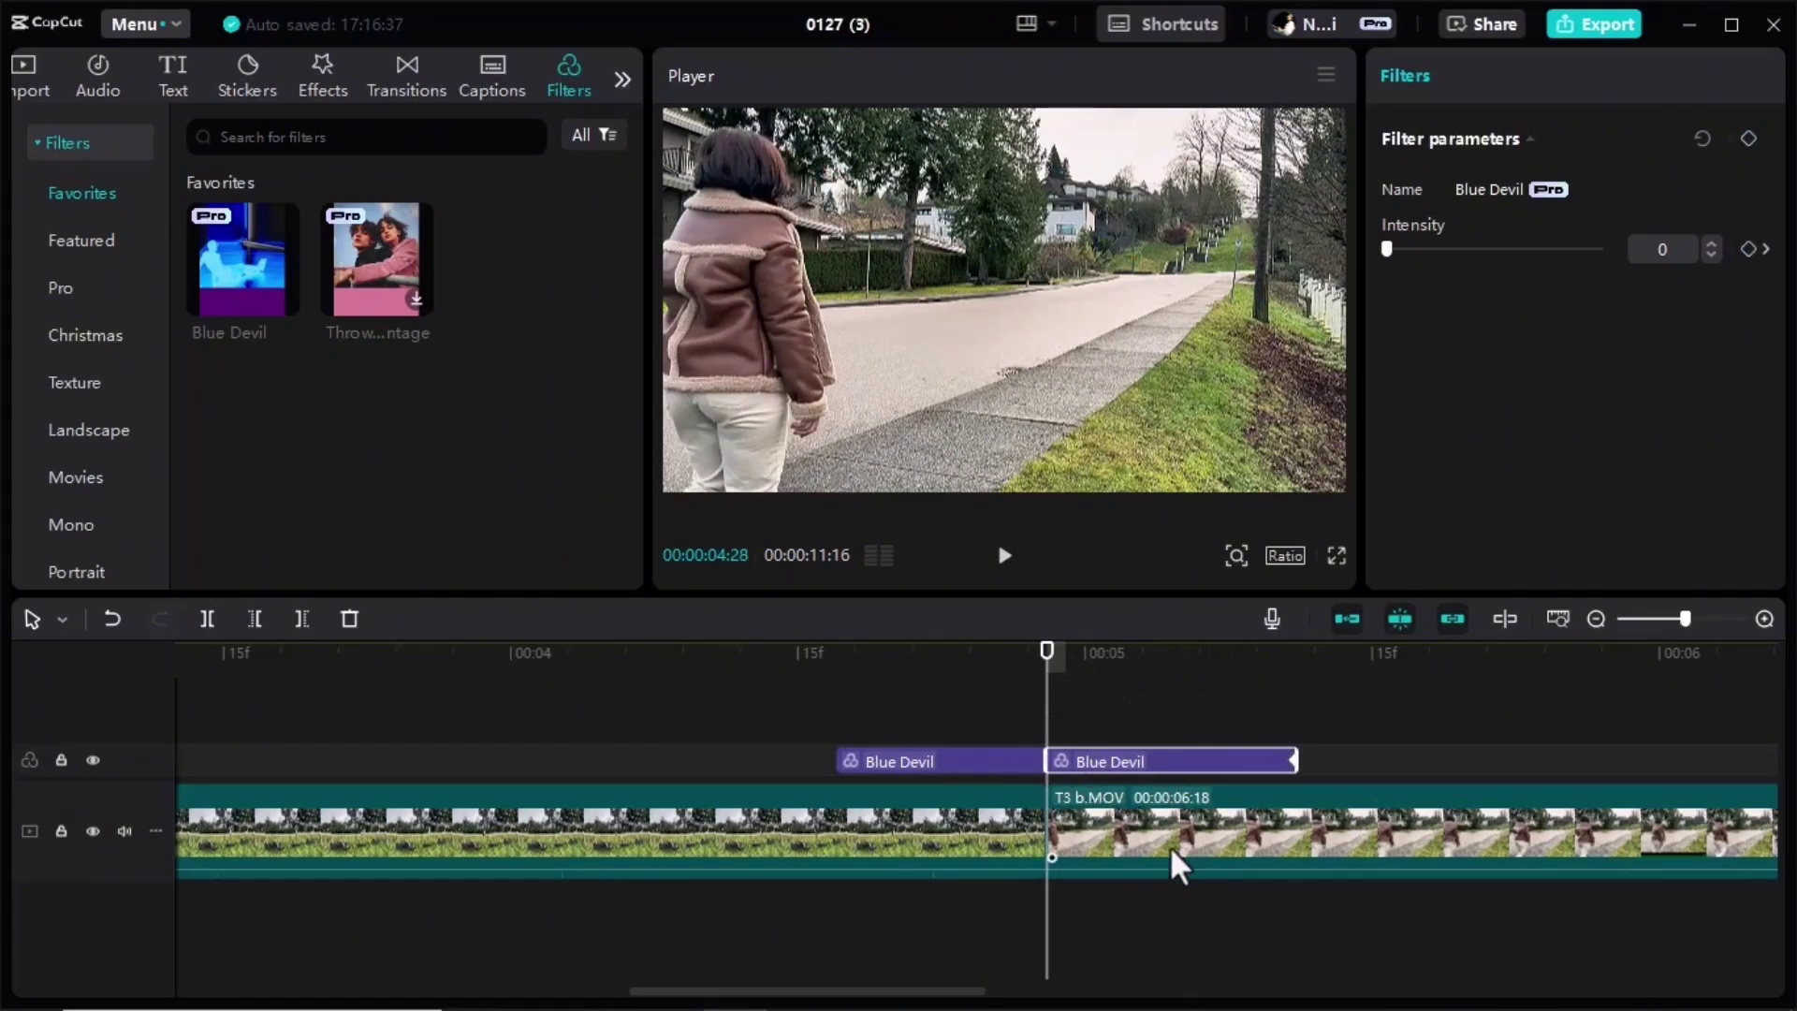
pyautogui.click(1747, 248)
pyautogui.moveTo(1387, 249); pyautogui.dragTo(1716, 297)
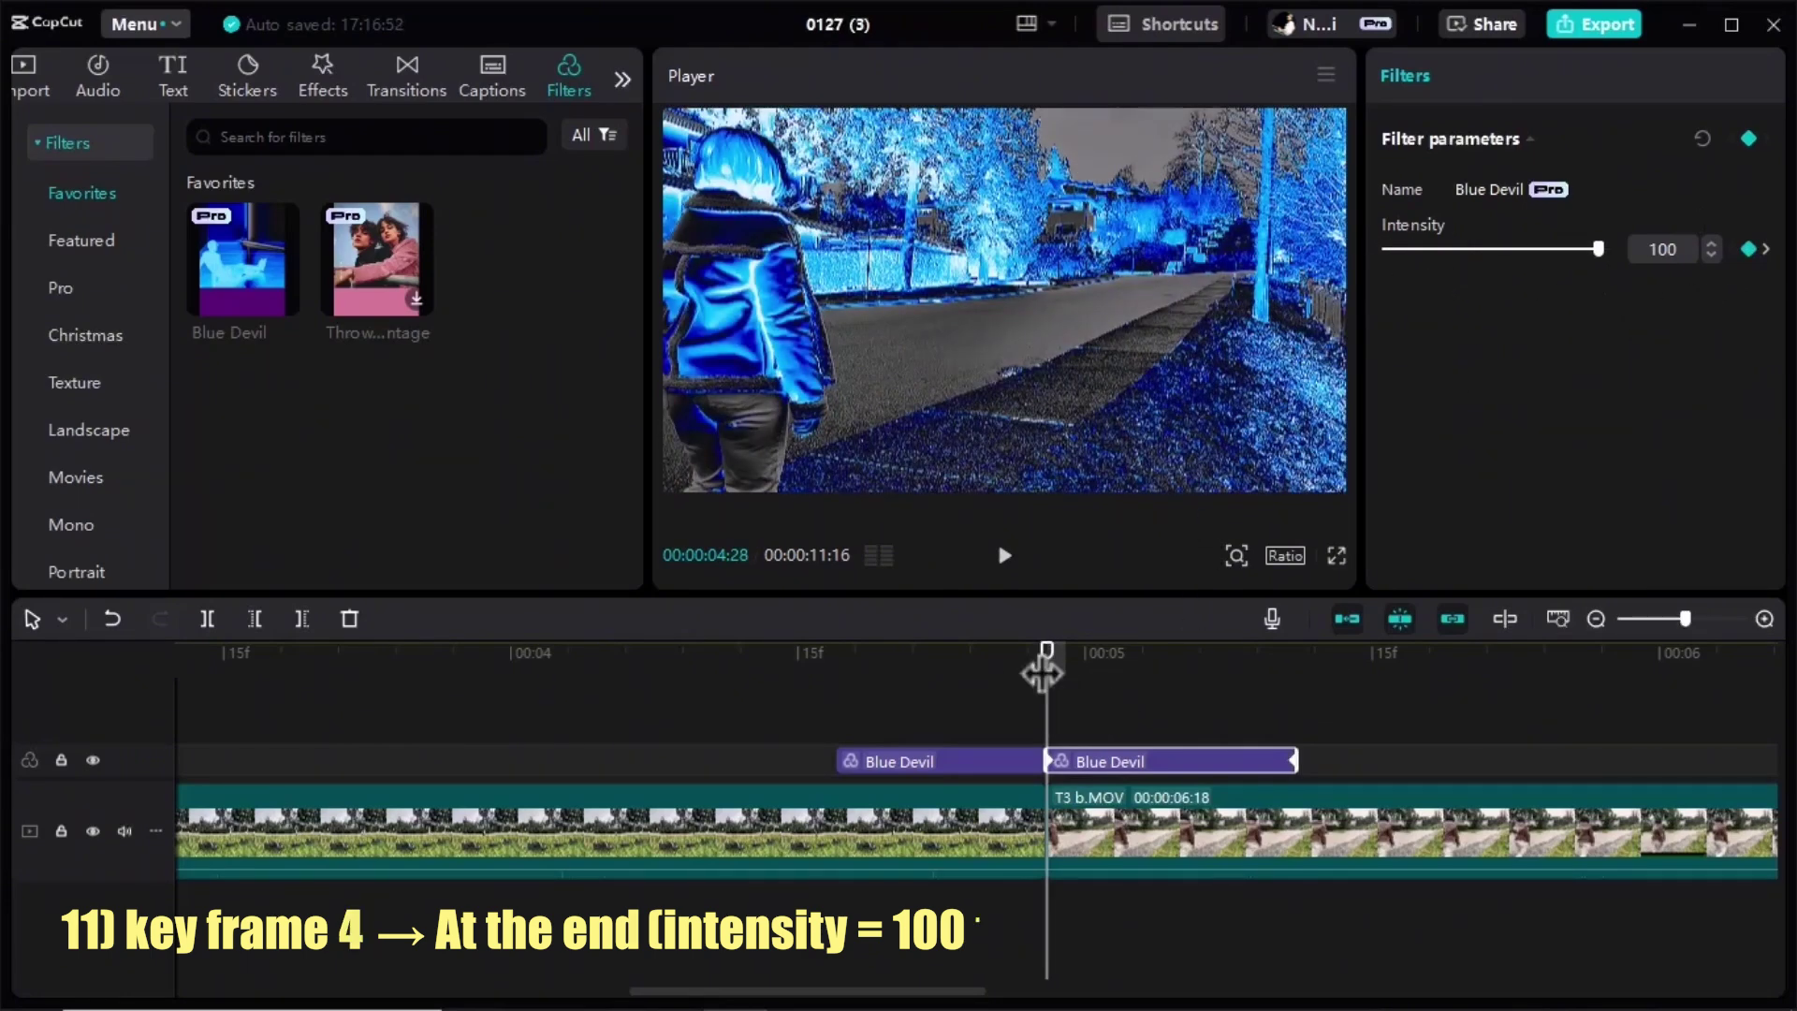
pyautogui.moveTo(1045, 644); pyautogui.dragTo(492, 674)
pyautogui.click(1018, 554)
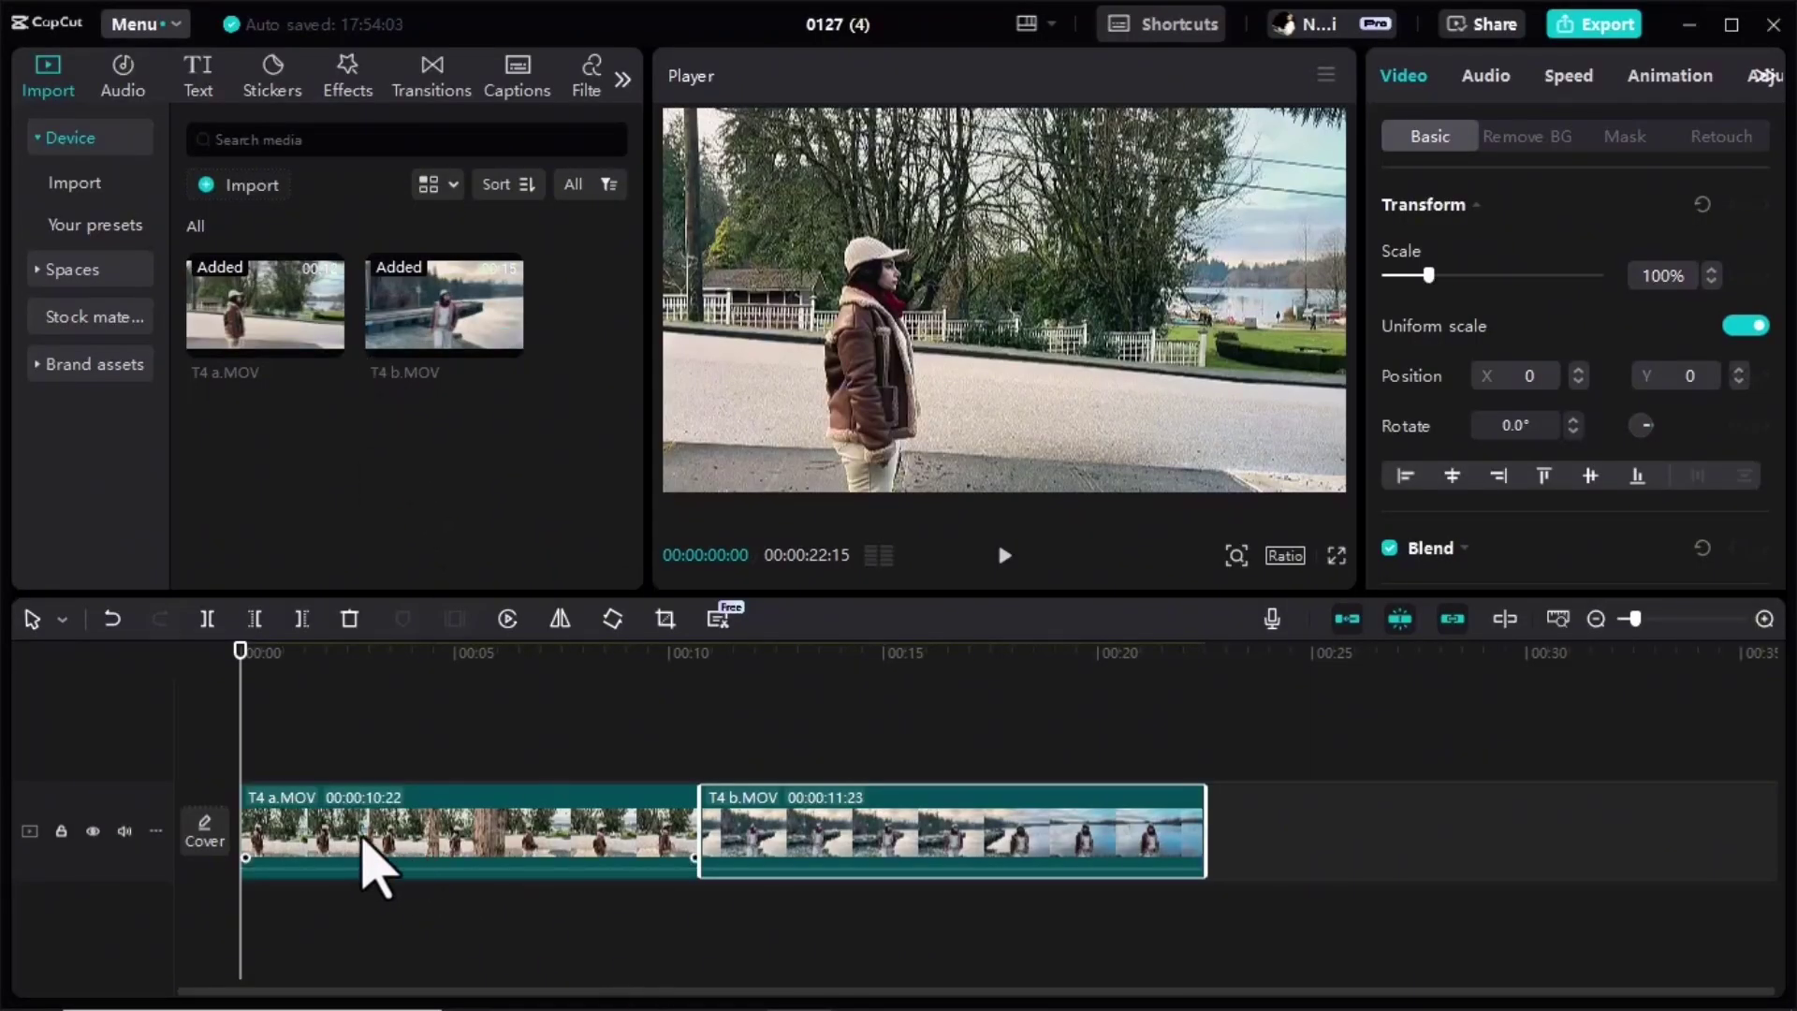
# - Undo, then put T4 b.MOV on an upper track starting at 00:08:25 where the tree blocks the view
pyautogui.hotkey('ctrl', 'z')
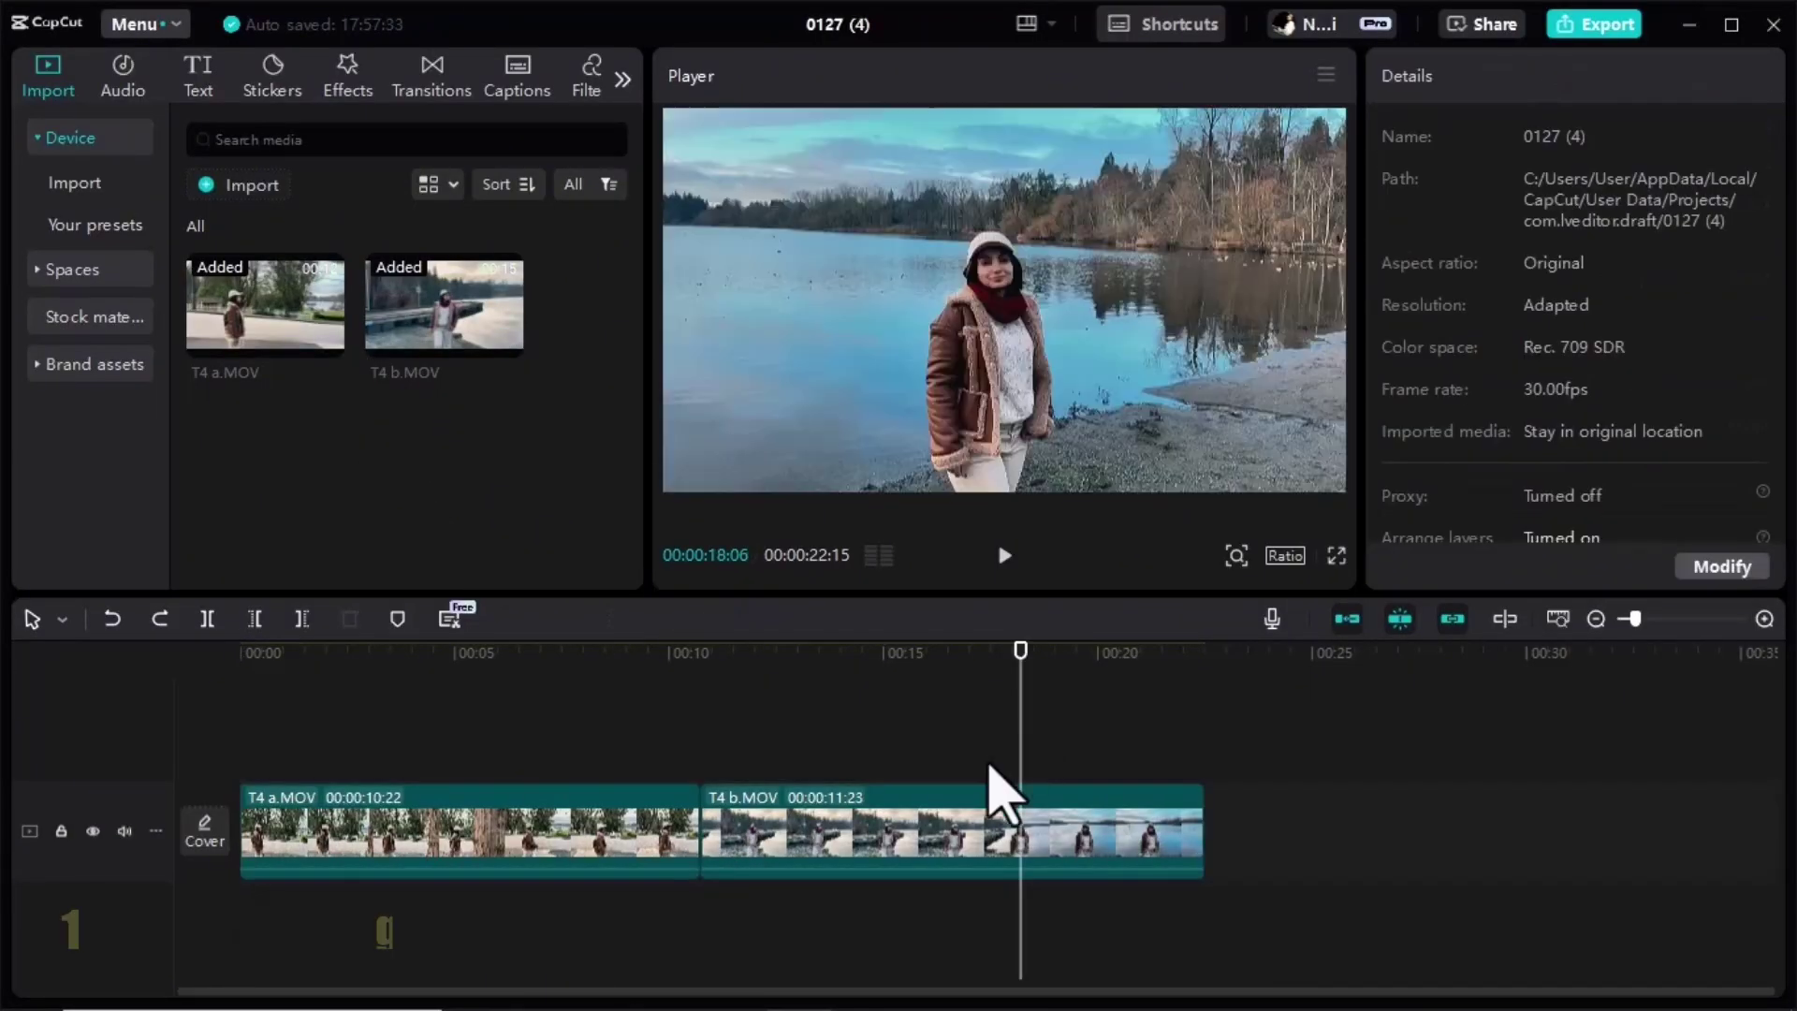
pyautogui.moveTo(995, 803); pyautogui.dragTo(894, 730)
pyautogui.moveTo(245, 675); pyautogui.dragTo(603, 721)
pyautogui.moveTo(725, 814); pyautogui.dragTo(822, 802)
pyautogui.moveTo(601, 674); pyautogui.dragTo(637, 683)
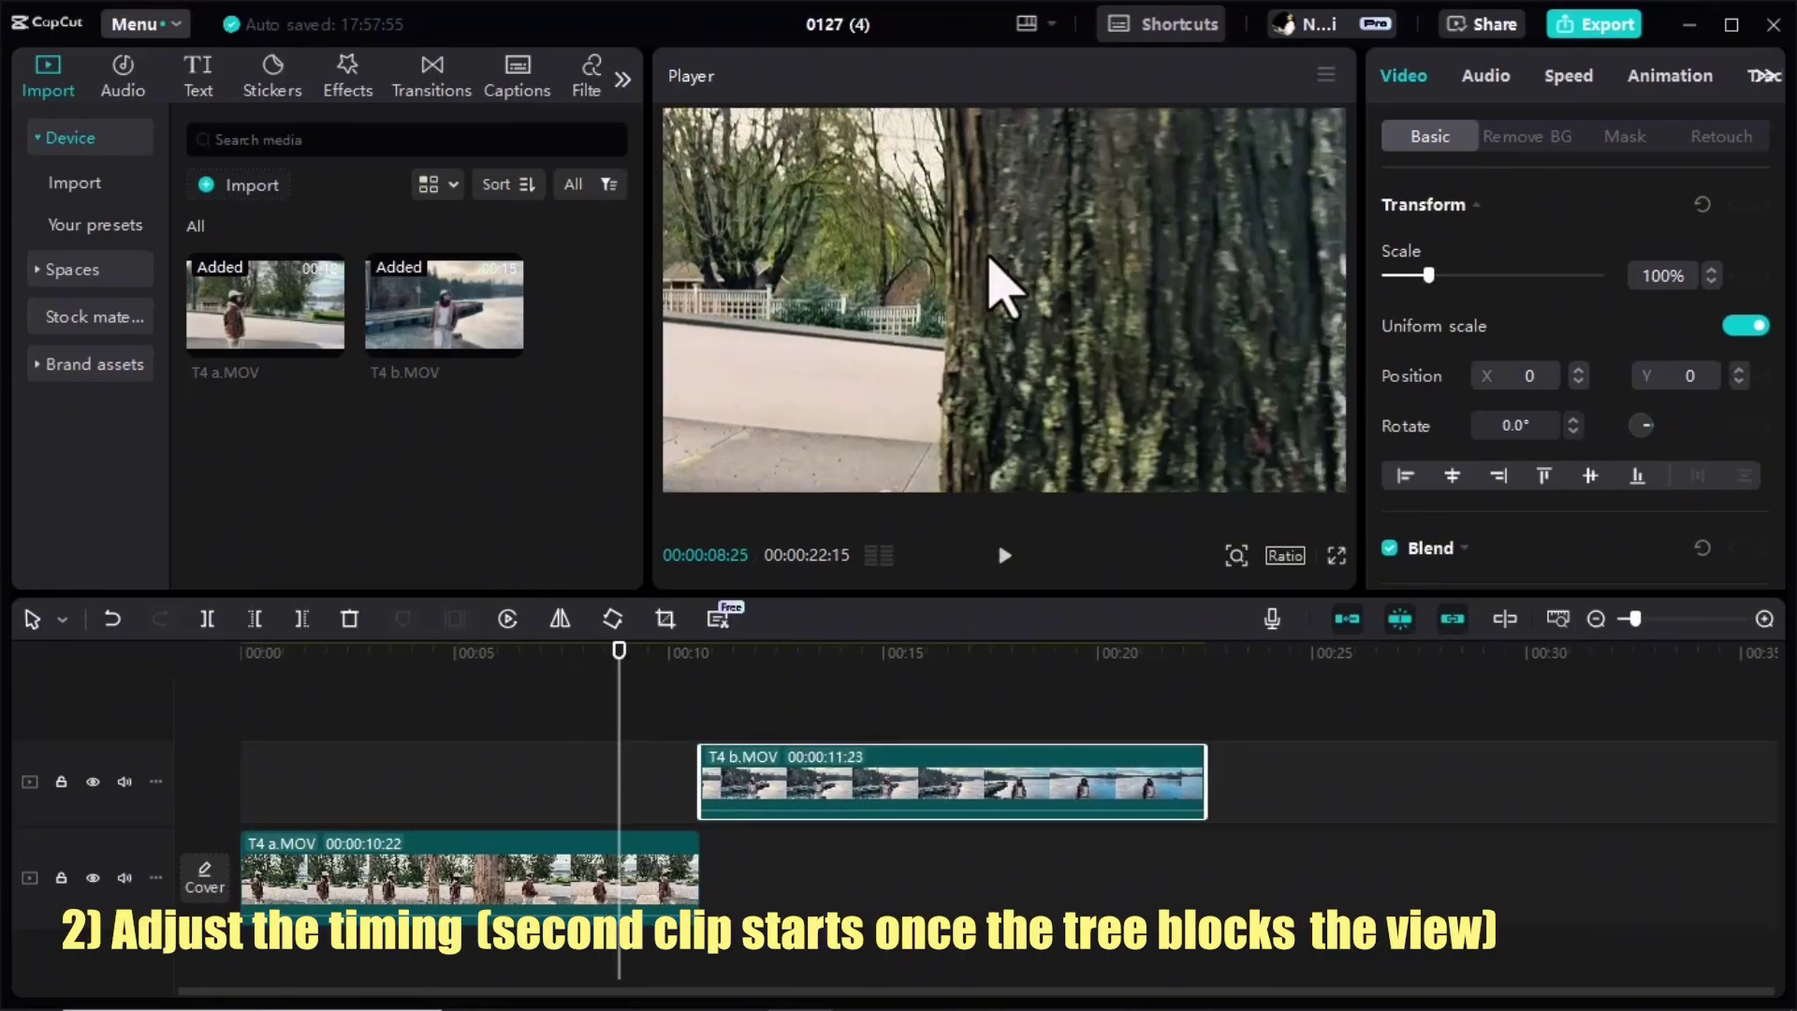
pyautogui.moveTo(803, 791); pyautogui.dragTo(733, 814)
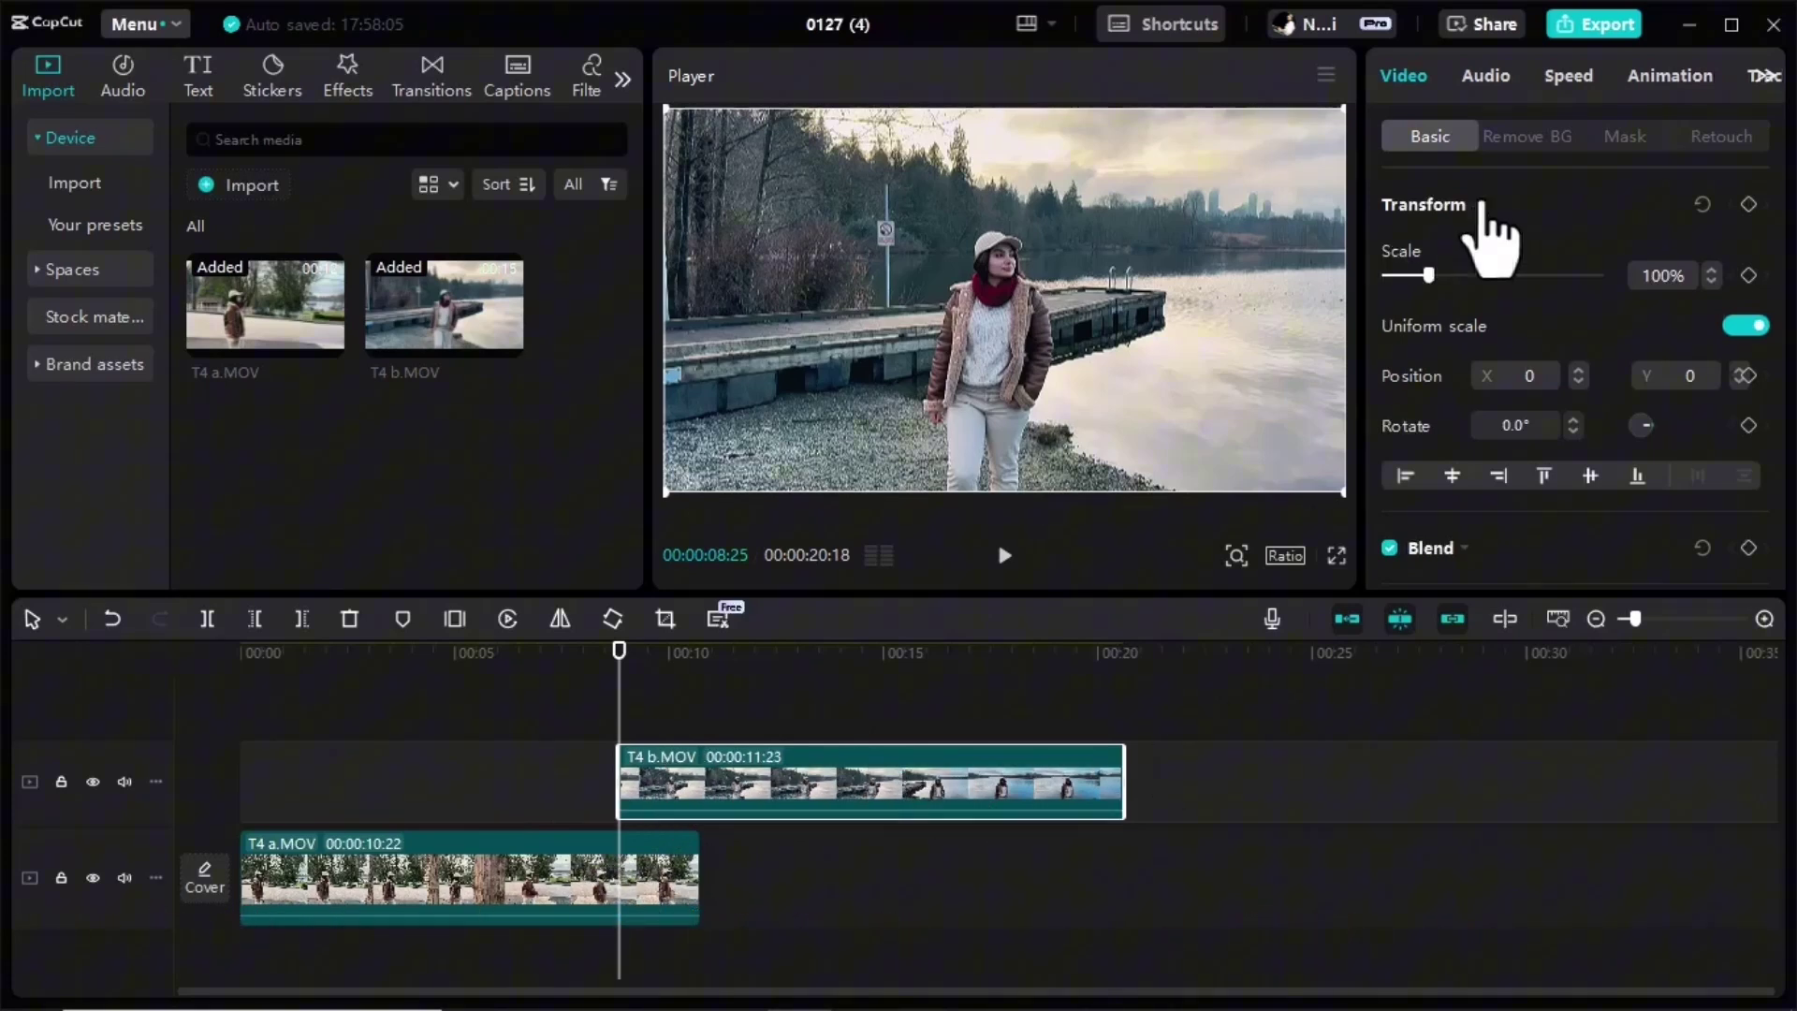
# - Add a Horizontal mask to T4 b.MOV, rotate it vertical and push it to the right edge
pyautogui.click(1611, 138)
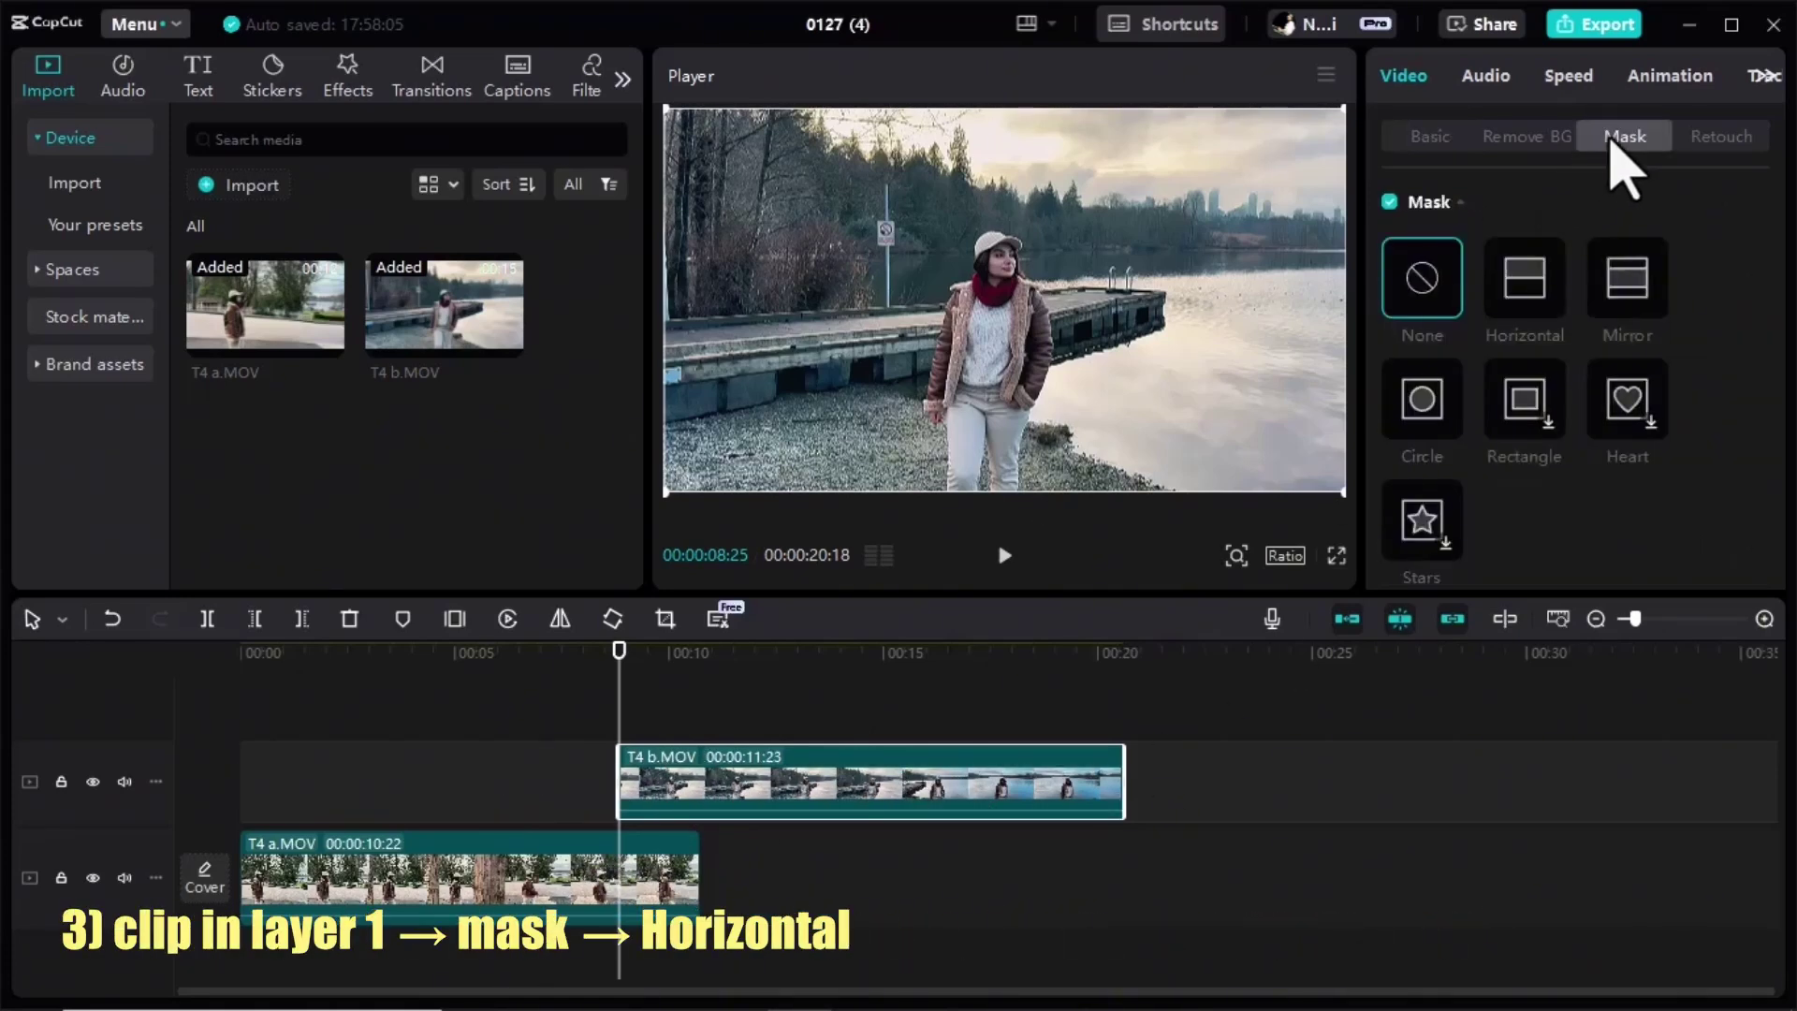
pyautogui.click(1522, 298)
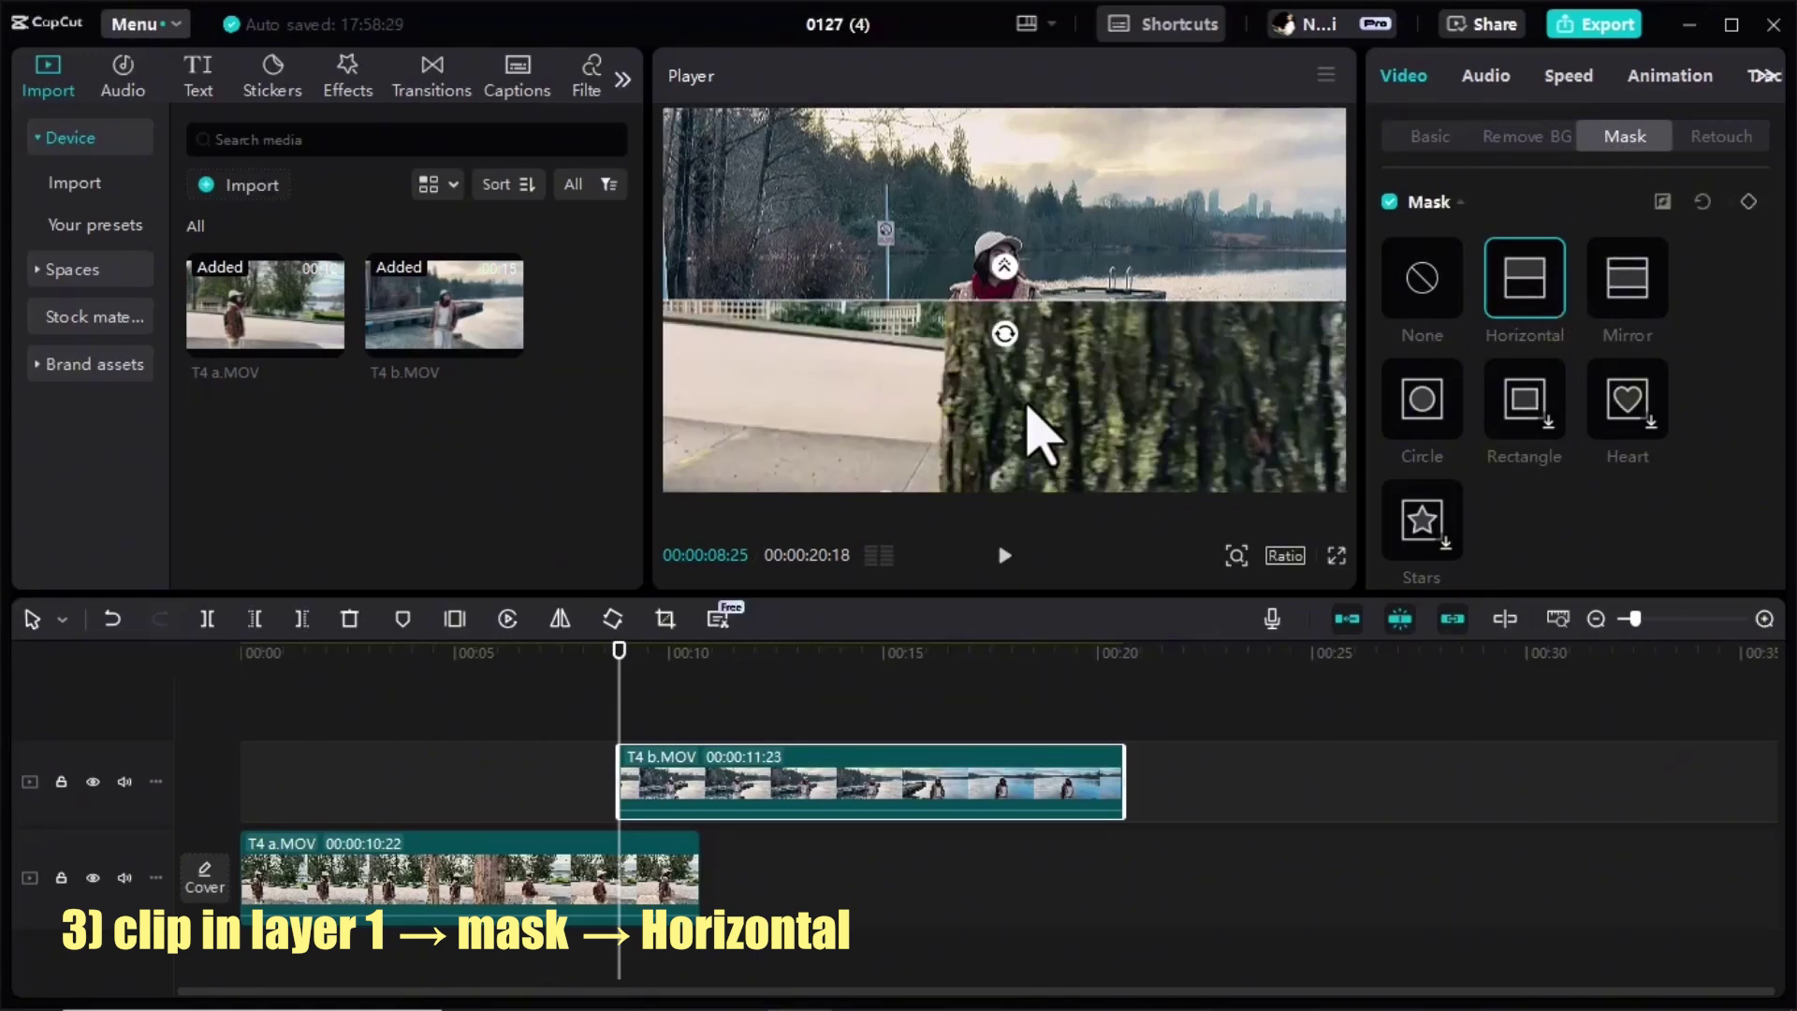
pyautogui.moveTo(1007, 338); pyautogui.dragTo(946, 299)
pyautogui.moveTo(1010, 422); pyautogui.dragTo(1362, 416)
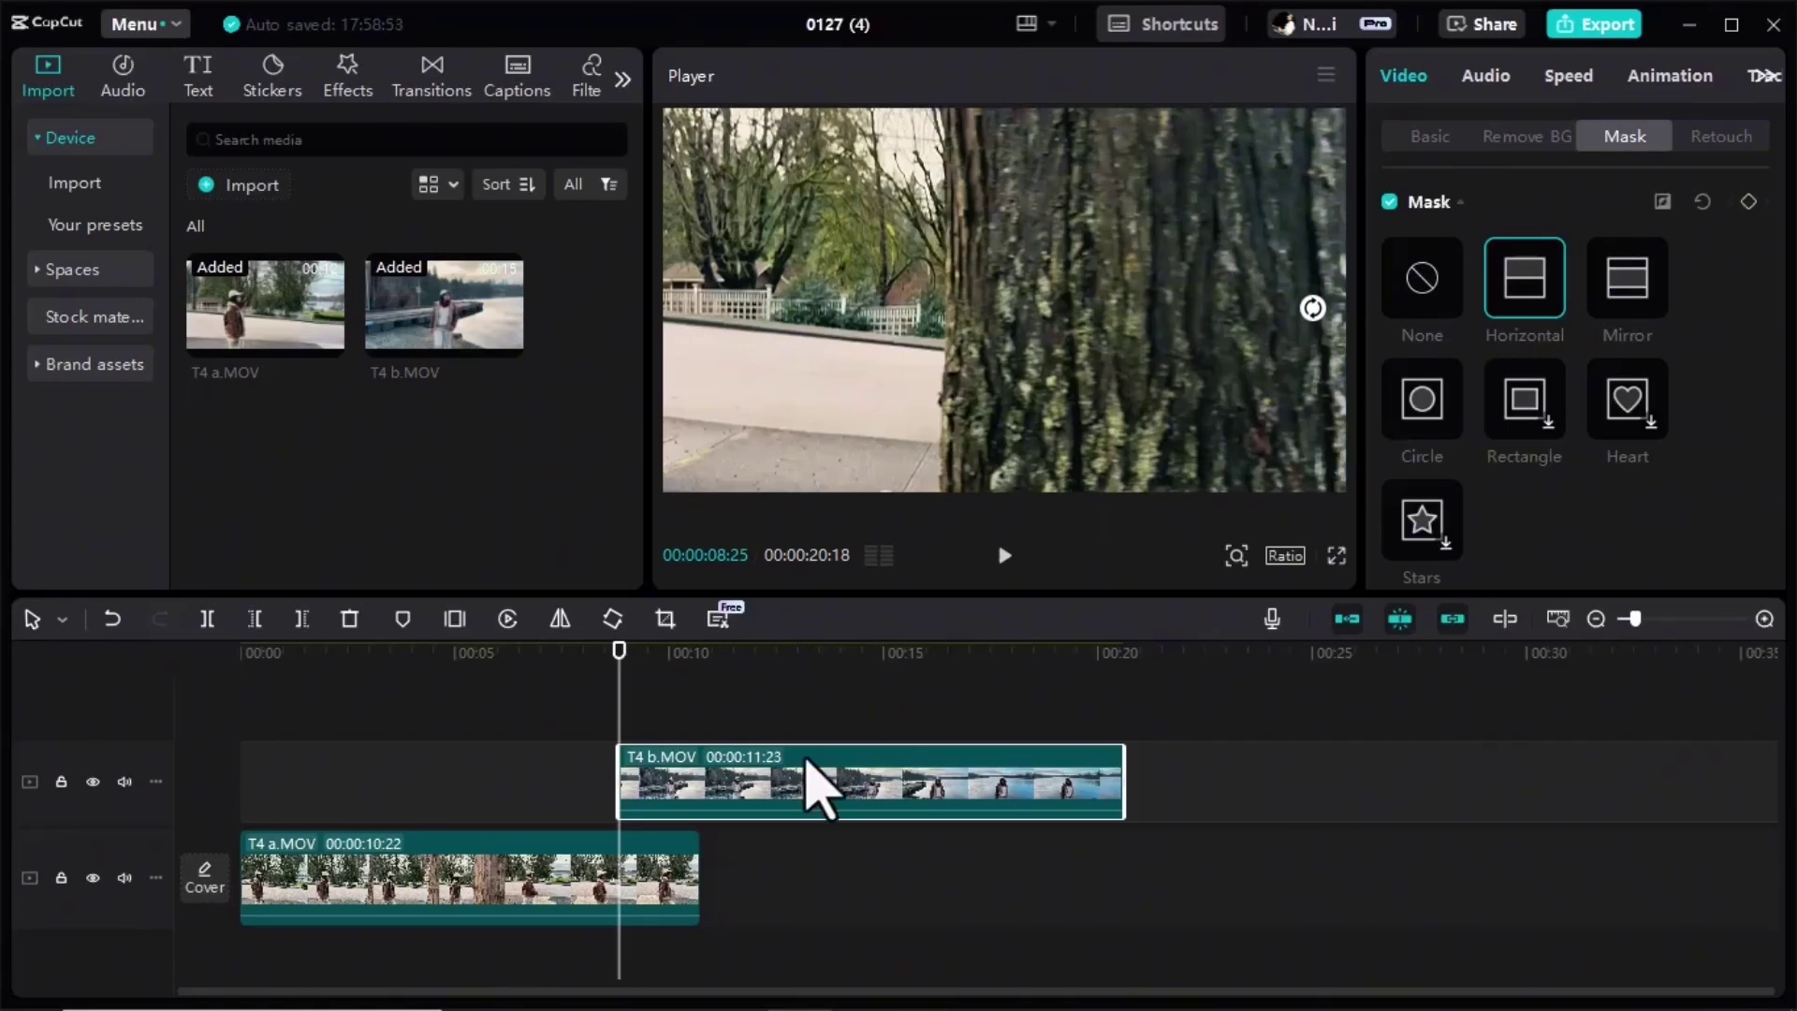
# - Zoom the timeline to frame level and bring the playhead back toward the clip start
pyautogui.moveTo(629, 672); pyautogui.dragTo(633, 676)
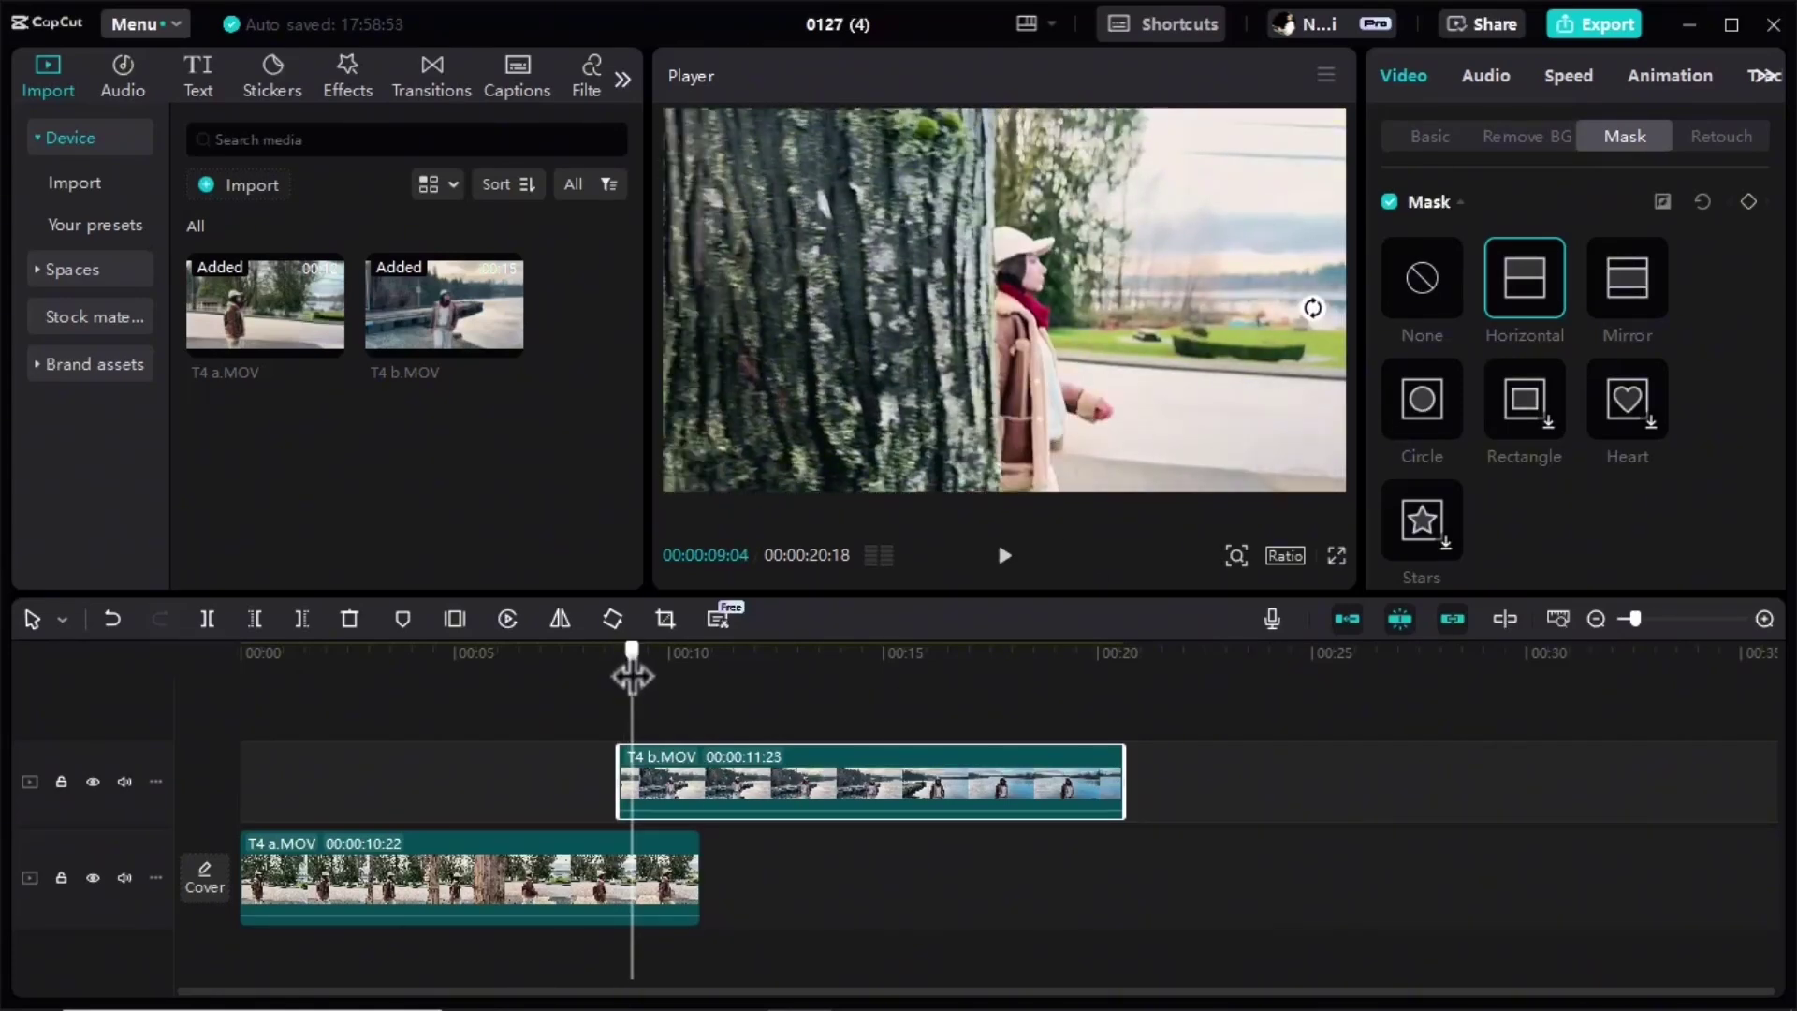
pyautogui.moveTo(1634, 619); pyautogui.dragTo(1707, 622)
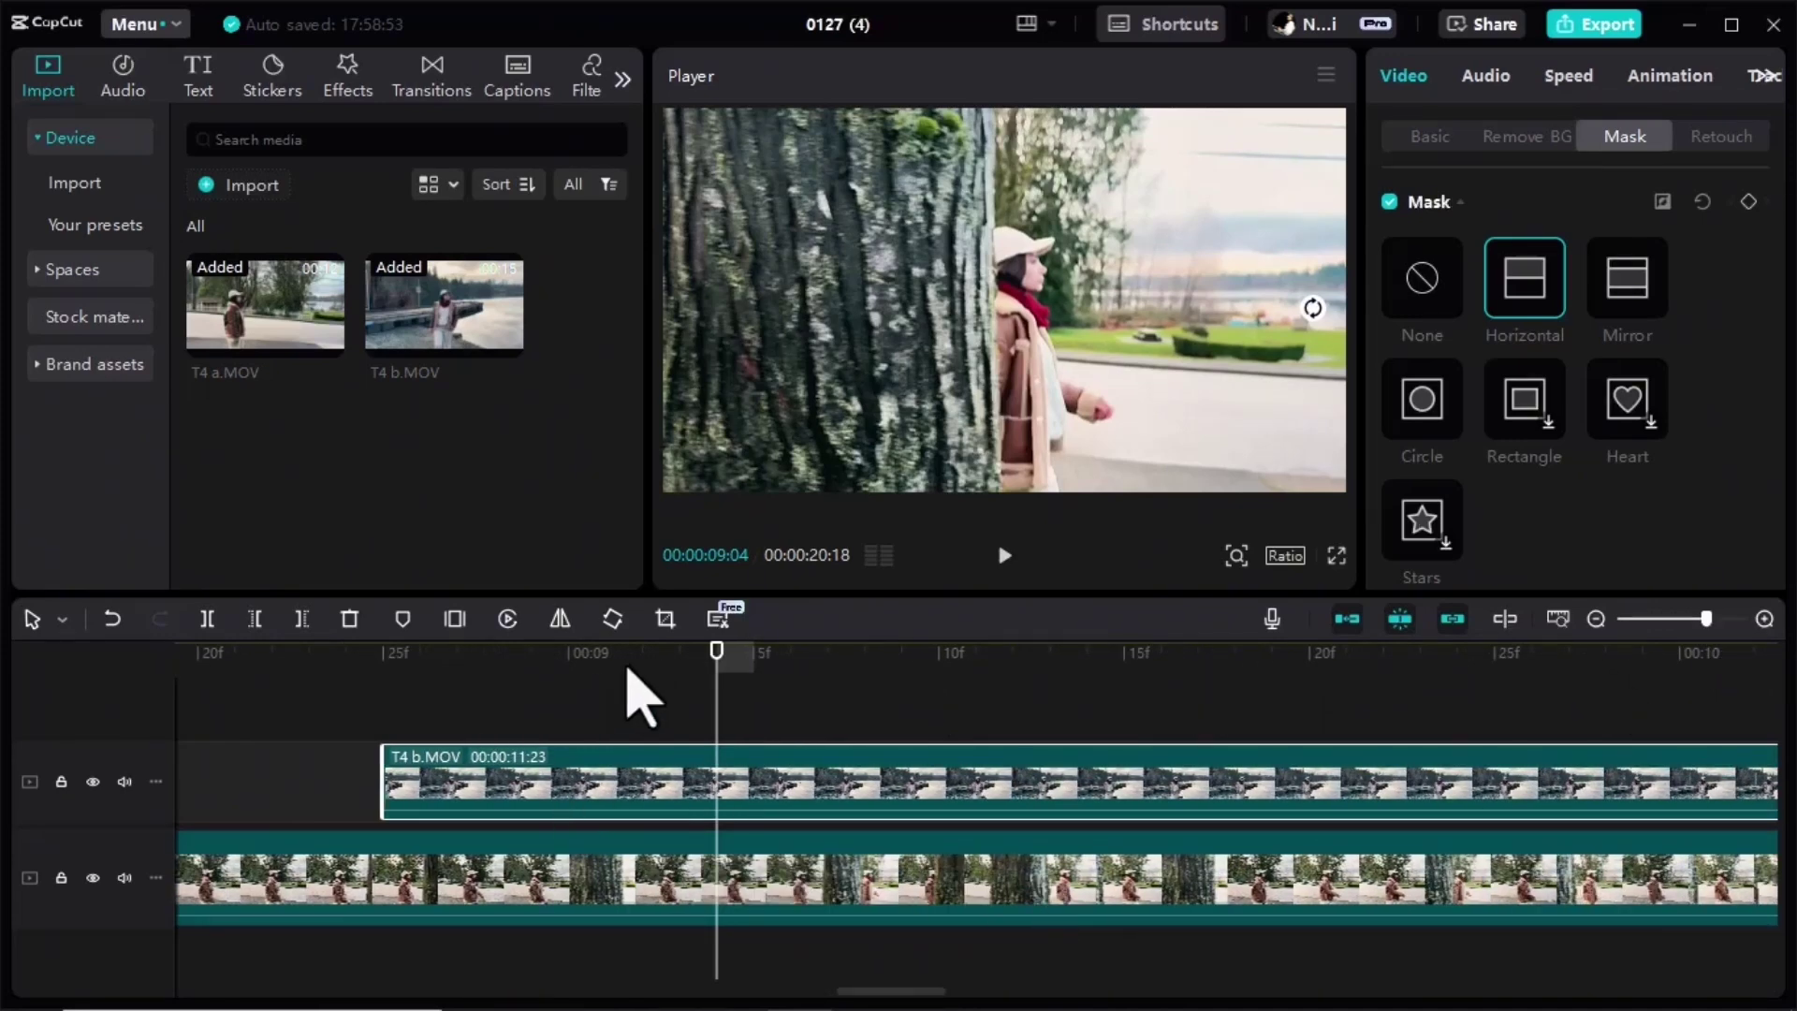
pyautogui.moveTo(721, 676); pyautogui.dragTo(383, 679)
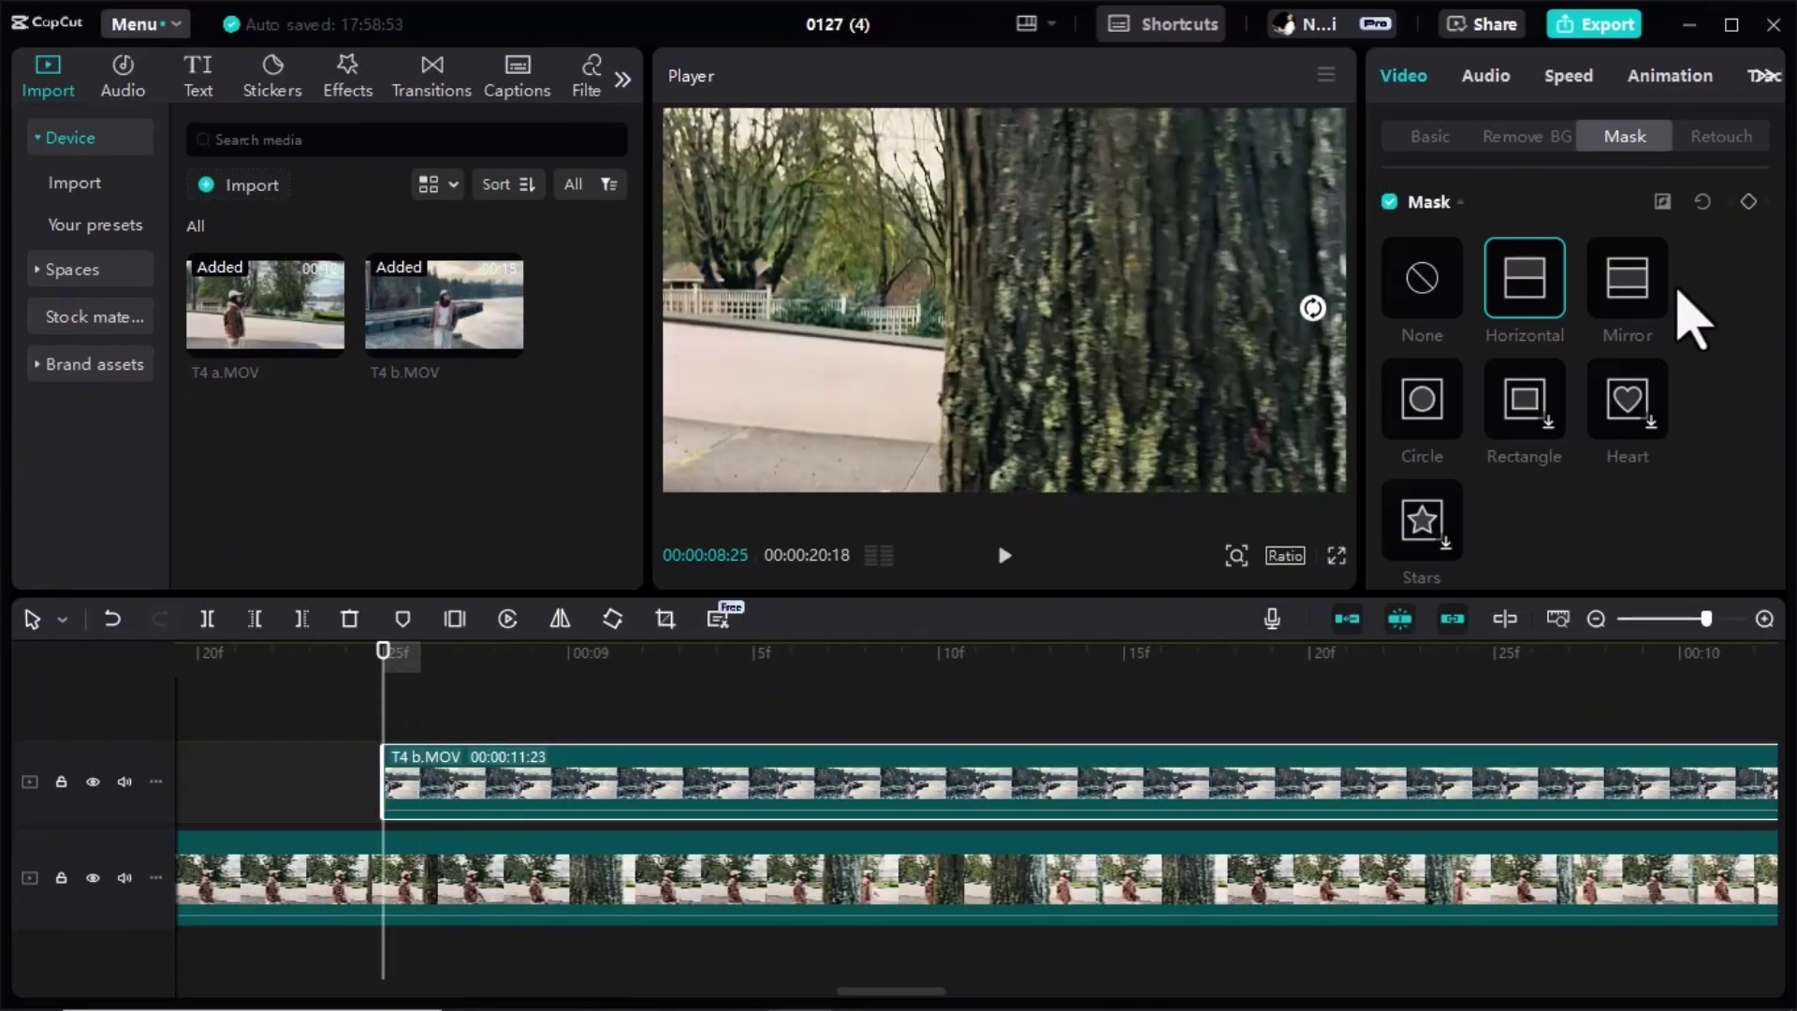
# - Keyframe the mask and drag its line frame by frame to track the tree trunk's edge
pyautogui.click(1748, 201)
pyautogui.moveTo(389, 688); pyautogui.dragTo(457, 693)
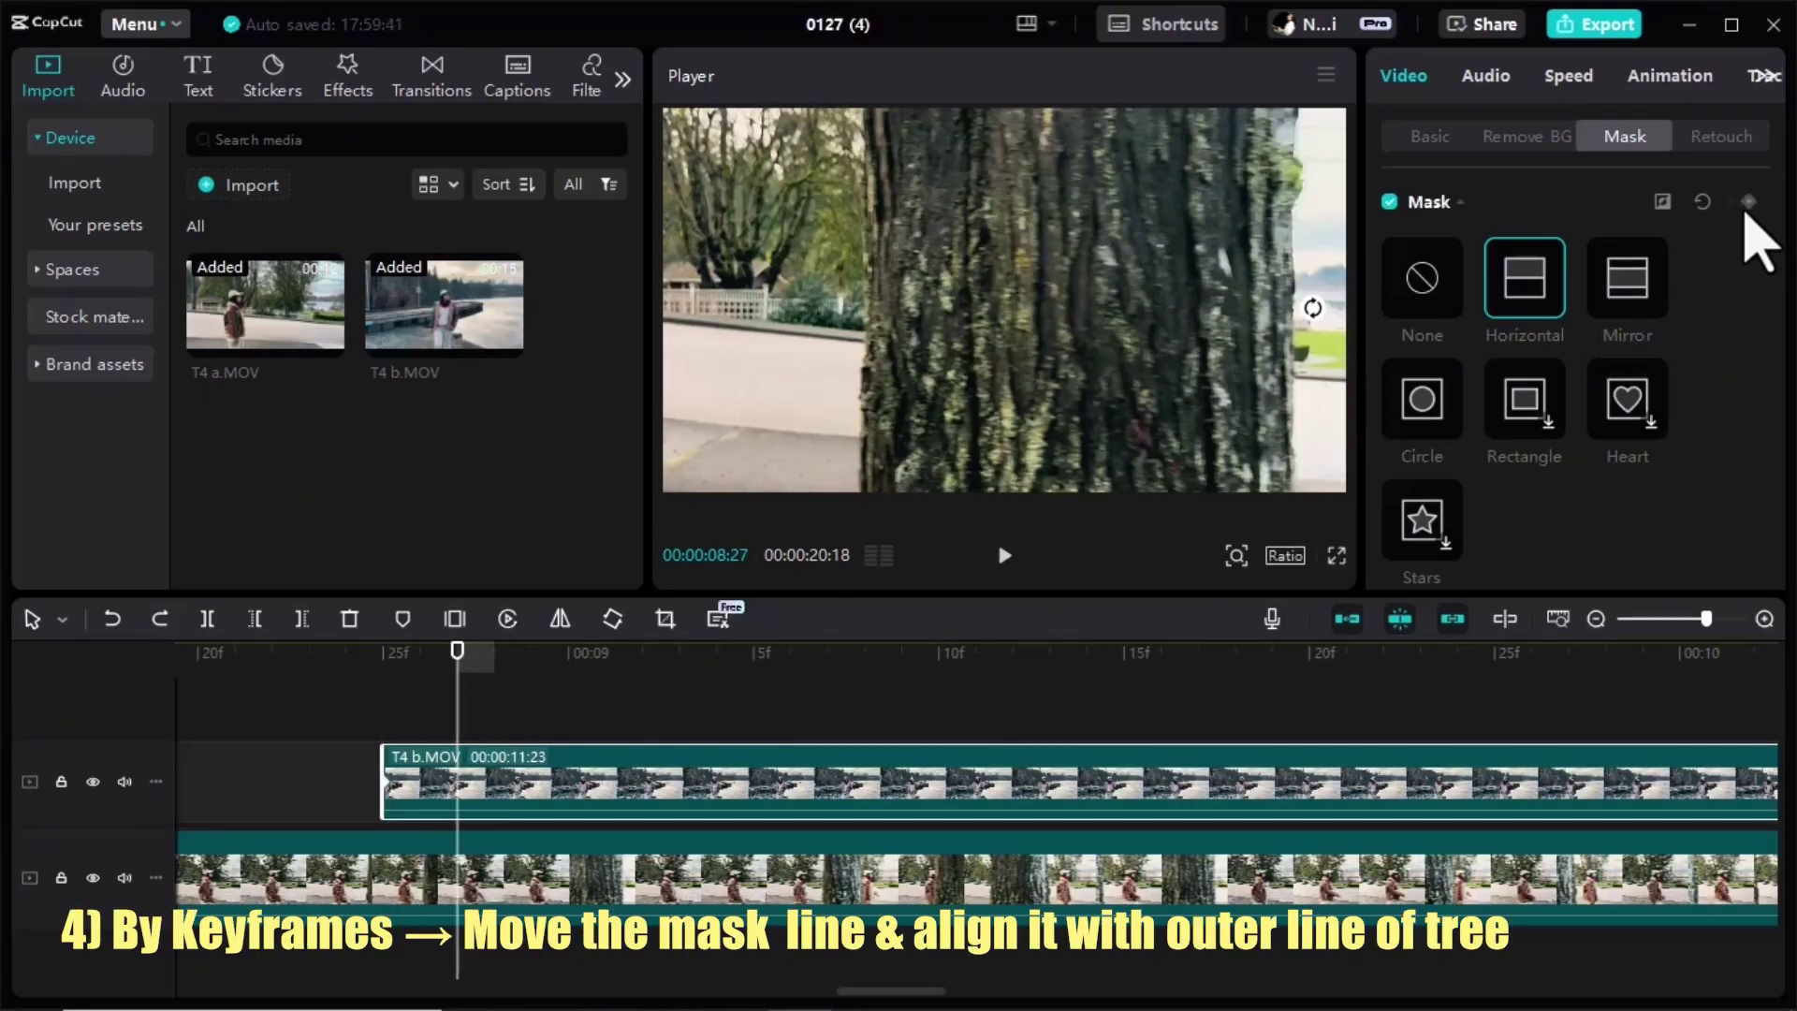
pyautogui.moveTo(1347, 366); pyautogui.dragTo(1274, 333)
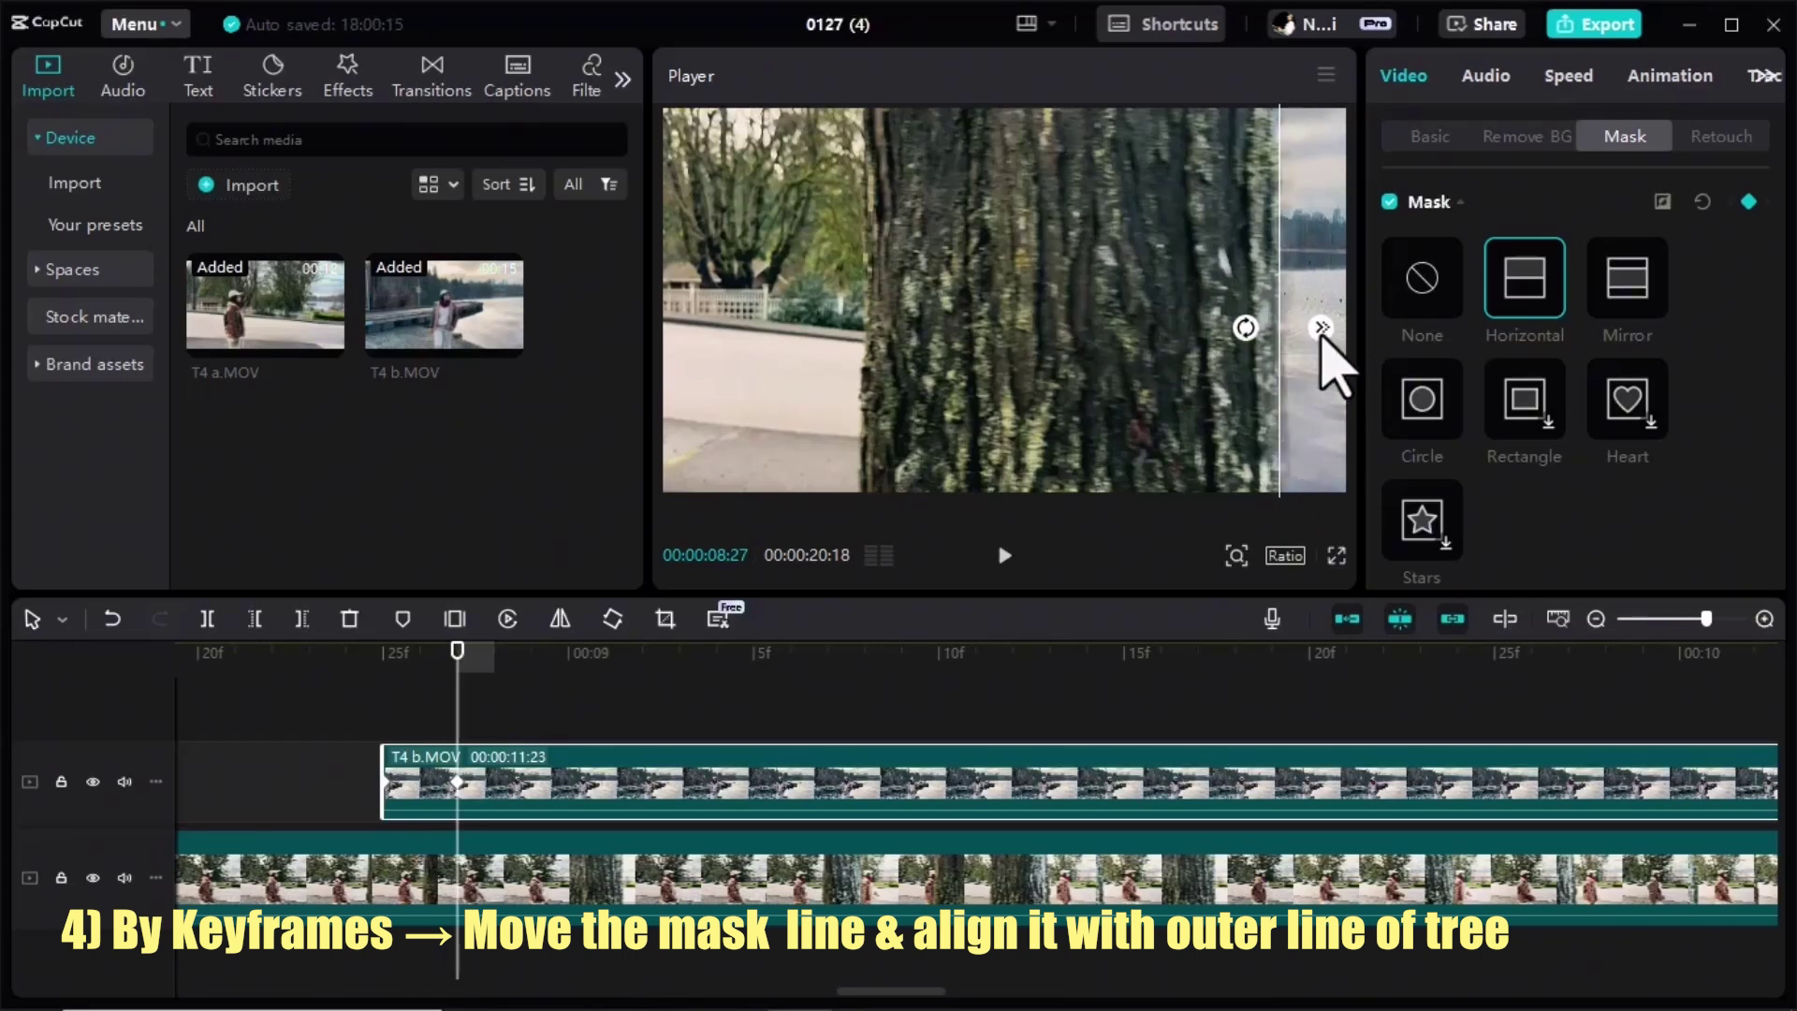
pyautogui.moveTo(1284, 379); pyautogui.dragTo(1247, 465)
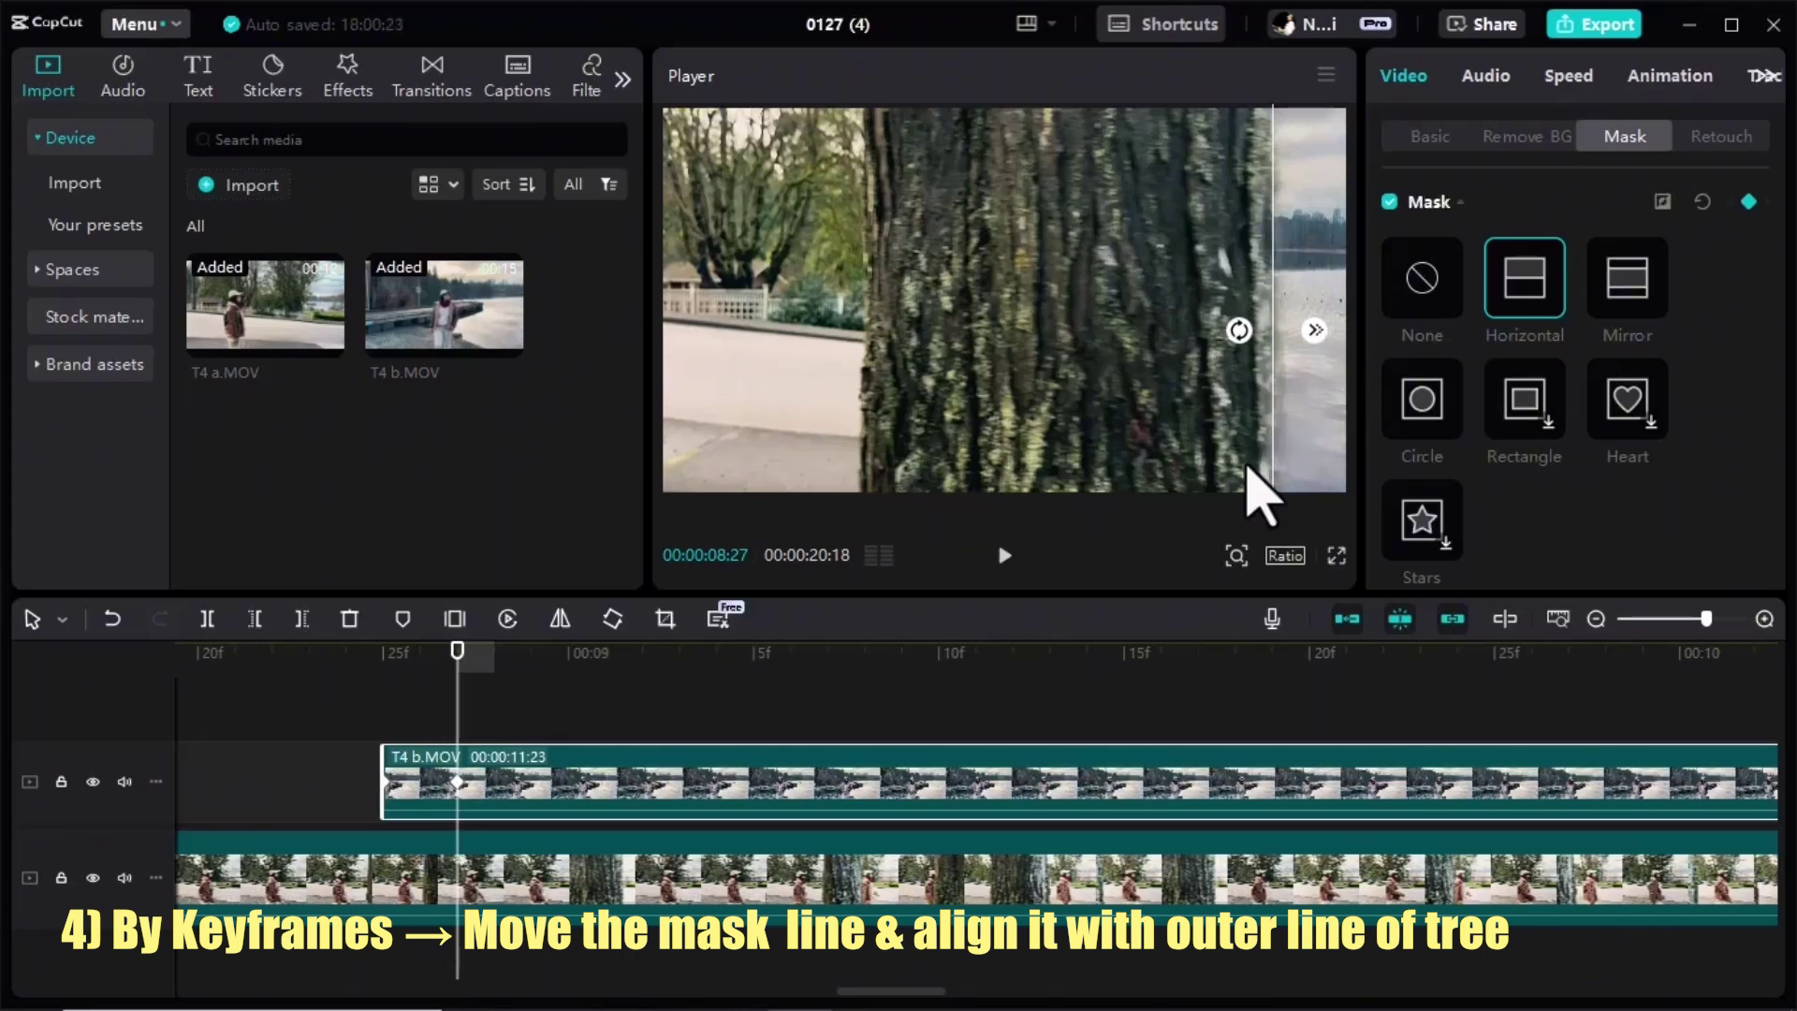
pyautogui.click(484, 666)
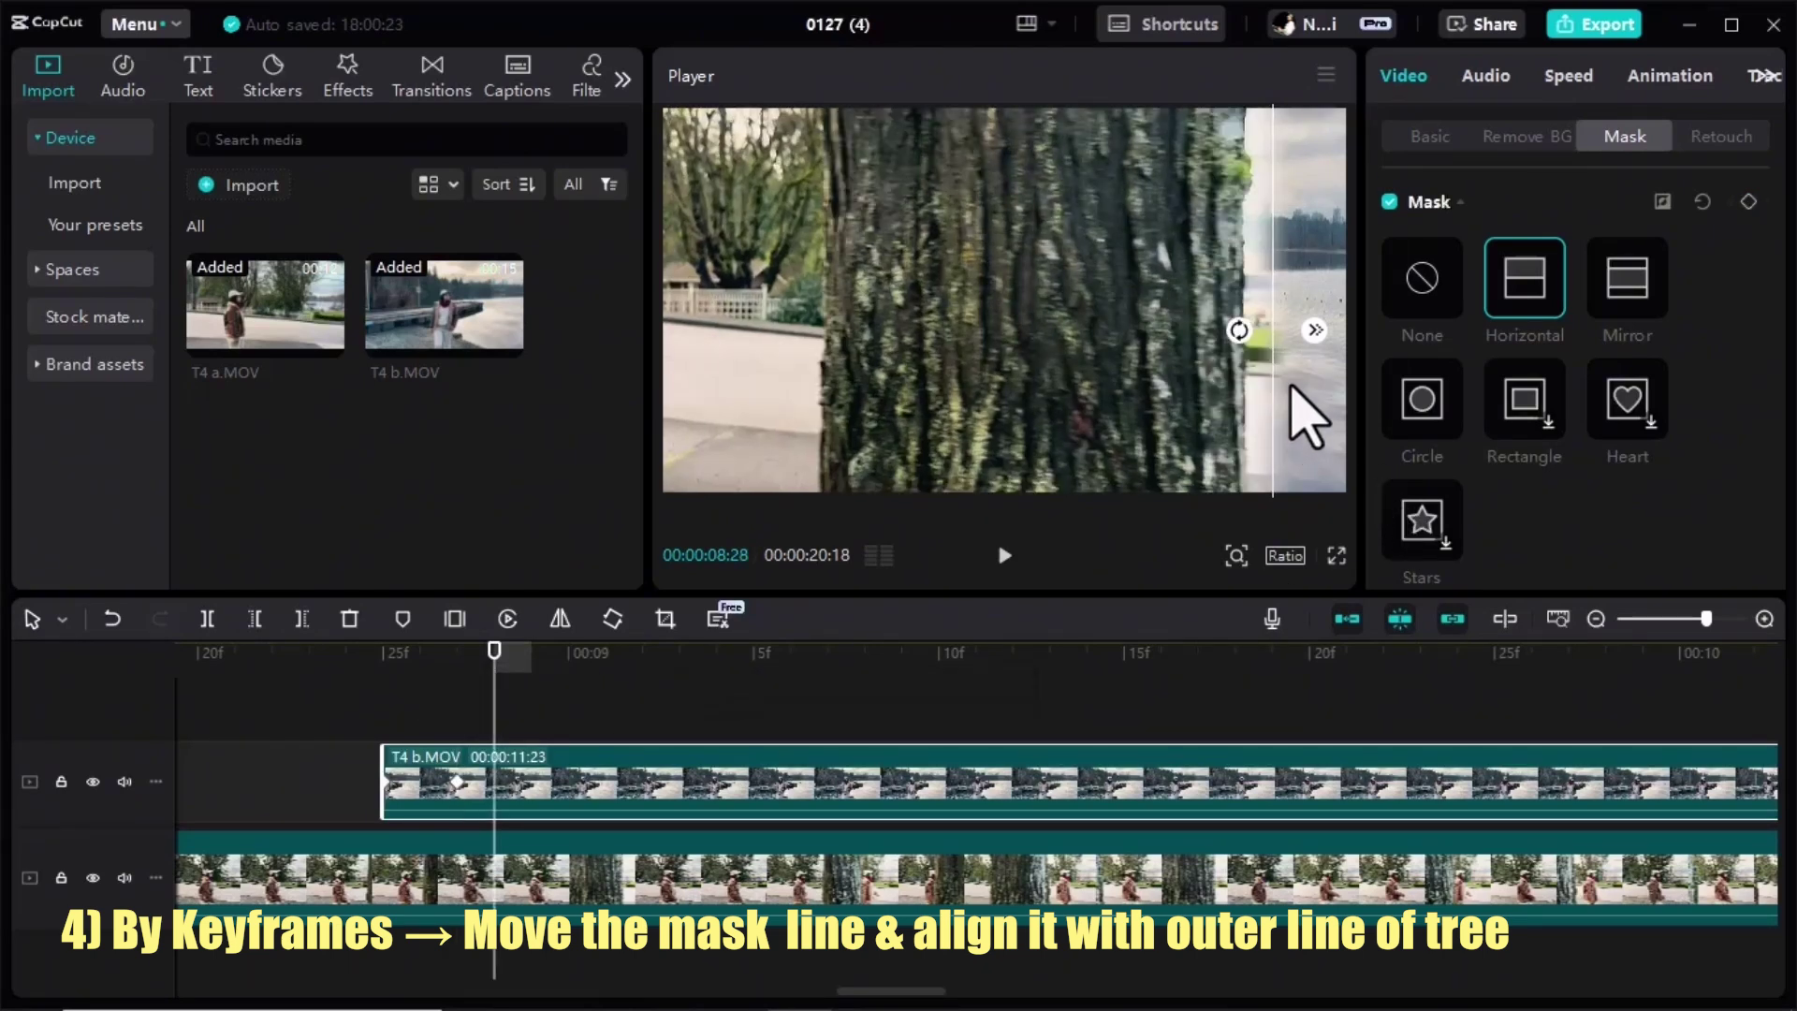
pyautogui.moveTo(1287, 421); pyautogui.dragTo(1237, 433)
pyautogui.click(534, 685)
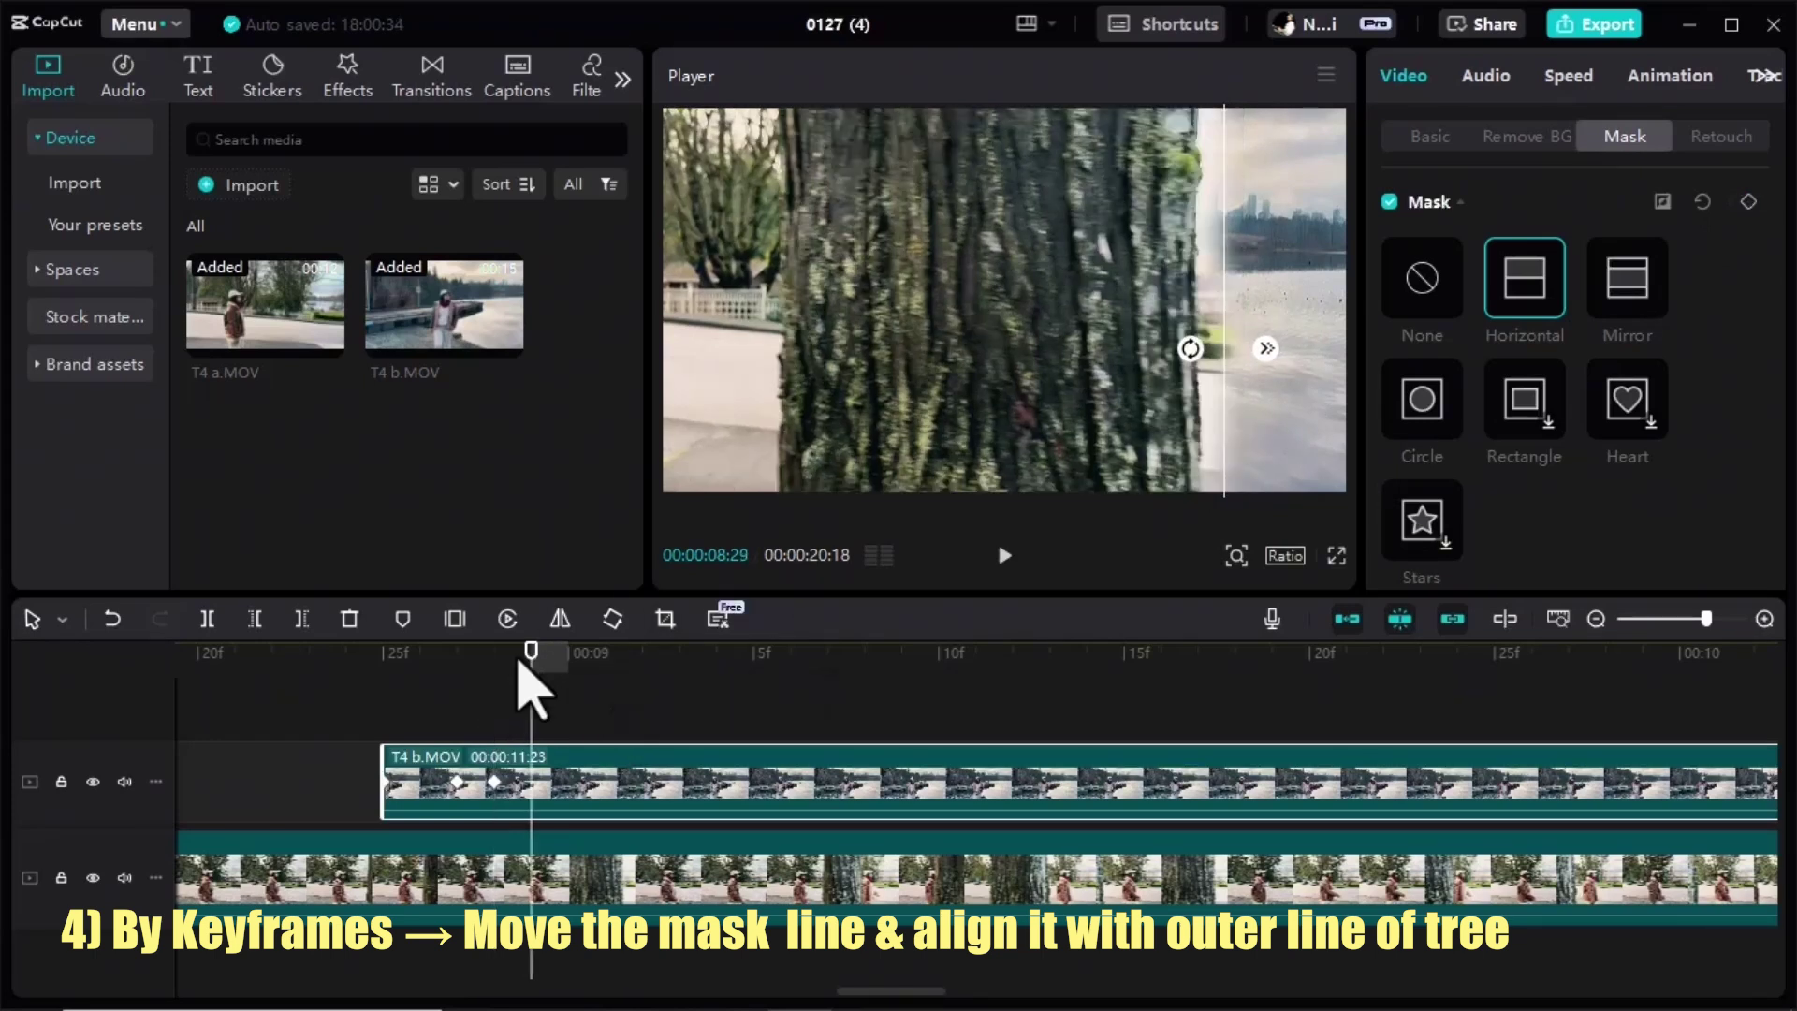
pyautogui.moveTo(1233, 457); pyautogui.dragTo(831, 356)
# - Advance frame by frame from 09:00 to 09:11, shifting the mask line left with the tree
pyautogui.click(571, 675)
pyautogui.click(606, 678)
pyautogui.click(642, 666)
pyautogui.click(678, 661)
pyautogui.click(712, 660)
pyautogui.click(749, 660)
pyautogui.click(828, 660)
pyautogui.click(865, 660)
pyautogui.click(901, 660)
pyautogui.click(974, 659)
pyautogui.moveTo(816, 439); pyautogui.dragTo(786, 407)
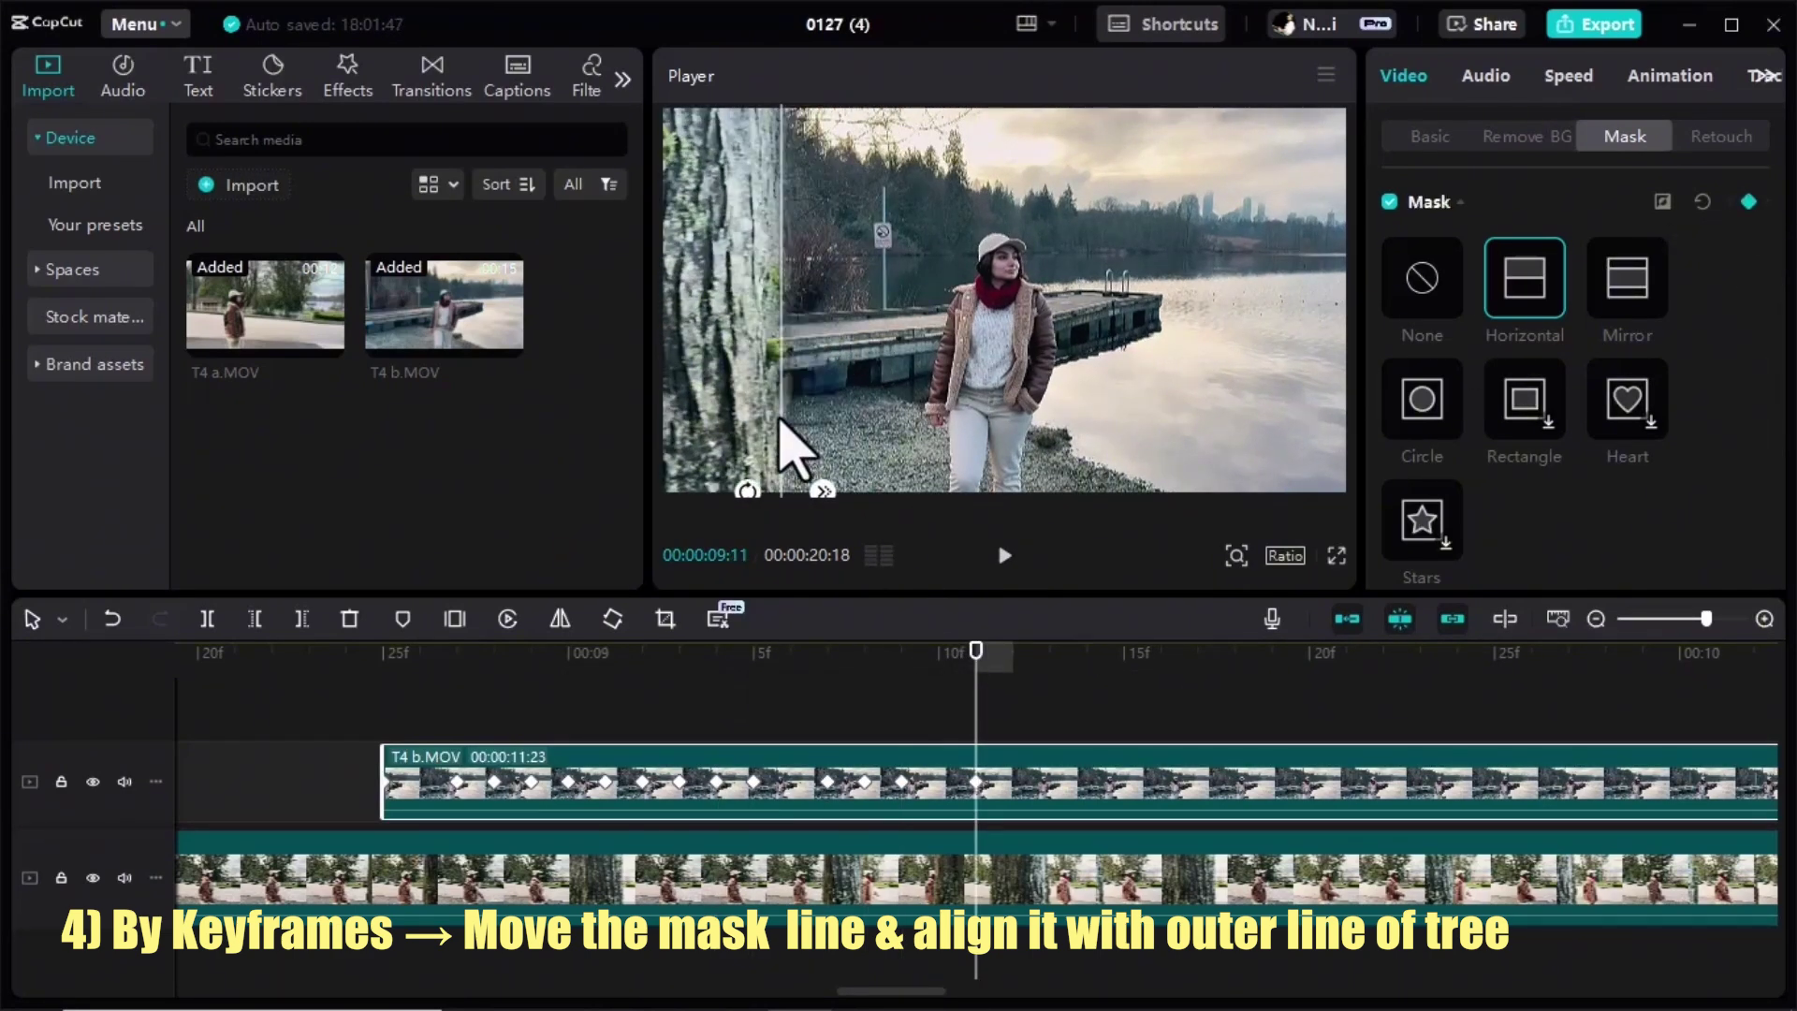
# - Keyframe the mask at 09:14, 09:16 and 09:17, pushing the line to the frame's left edge
pyautogui.moveTo(977, 652); pyautogui.dragTo(1087, 690)
pyautogui.moveTo(1181, 353); pyautogui.dragTo(1132, 355)
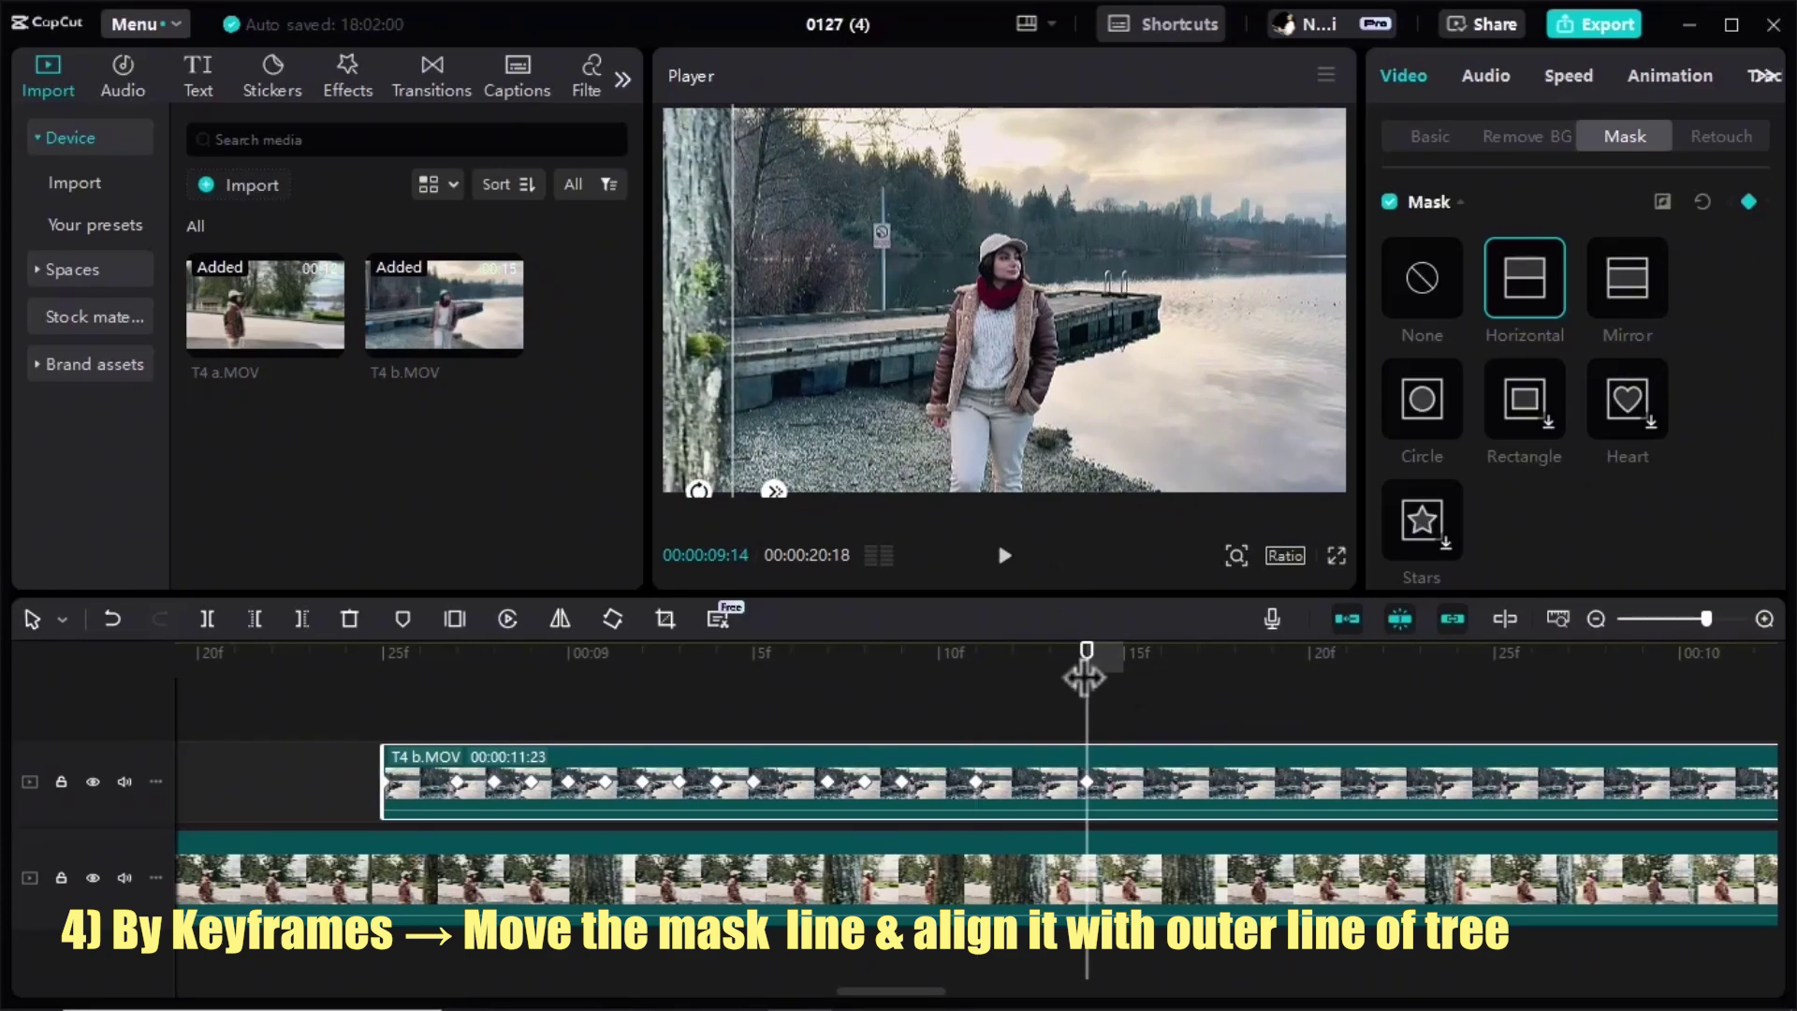
pyautogui.moveTo(1075, 682); pyautogui.dragTo(1160, 673)
pyautogui.moveTo(735, 374); pyautogui.dragTo(692, 374)
pyautogui.moveTo(1161, 673); pyautogui.dragTo(1196, 674)
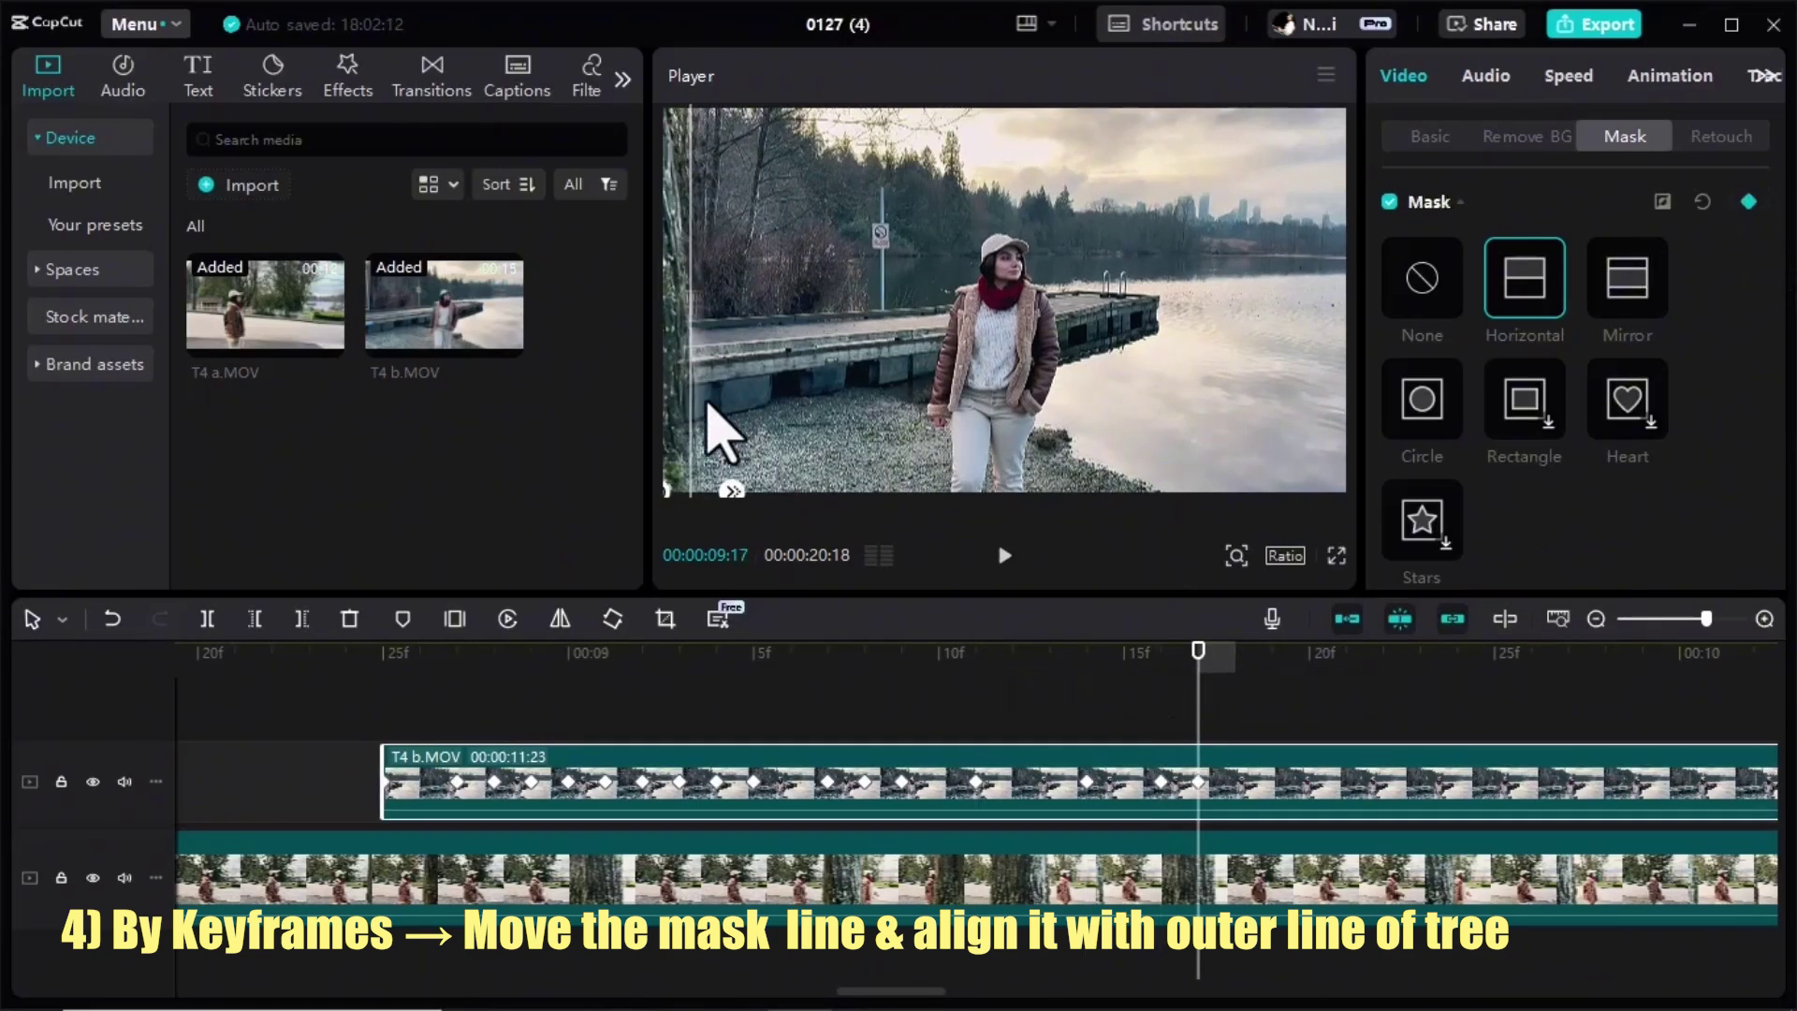
pyautogui.moveTo(722, 421); pyautogui.dragTo(667, 421)
# - Set the mask feather to 0 and return to the tree shot before the transition
pyautogui.hscroll(3, 1198, 674)
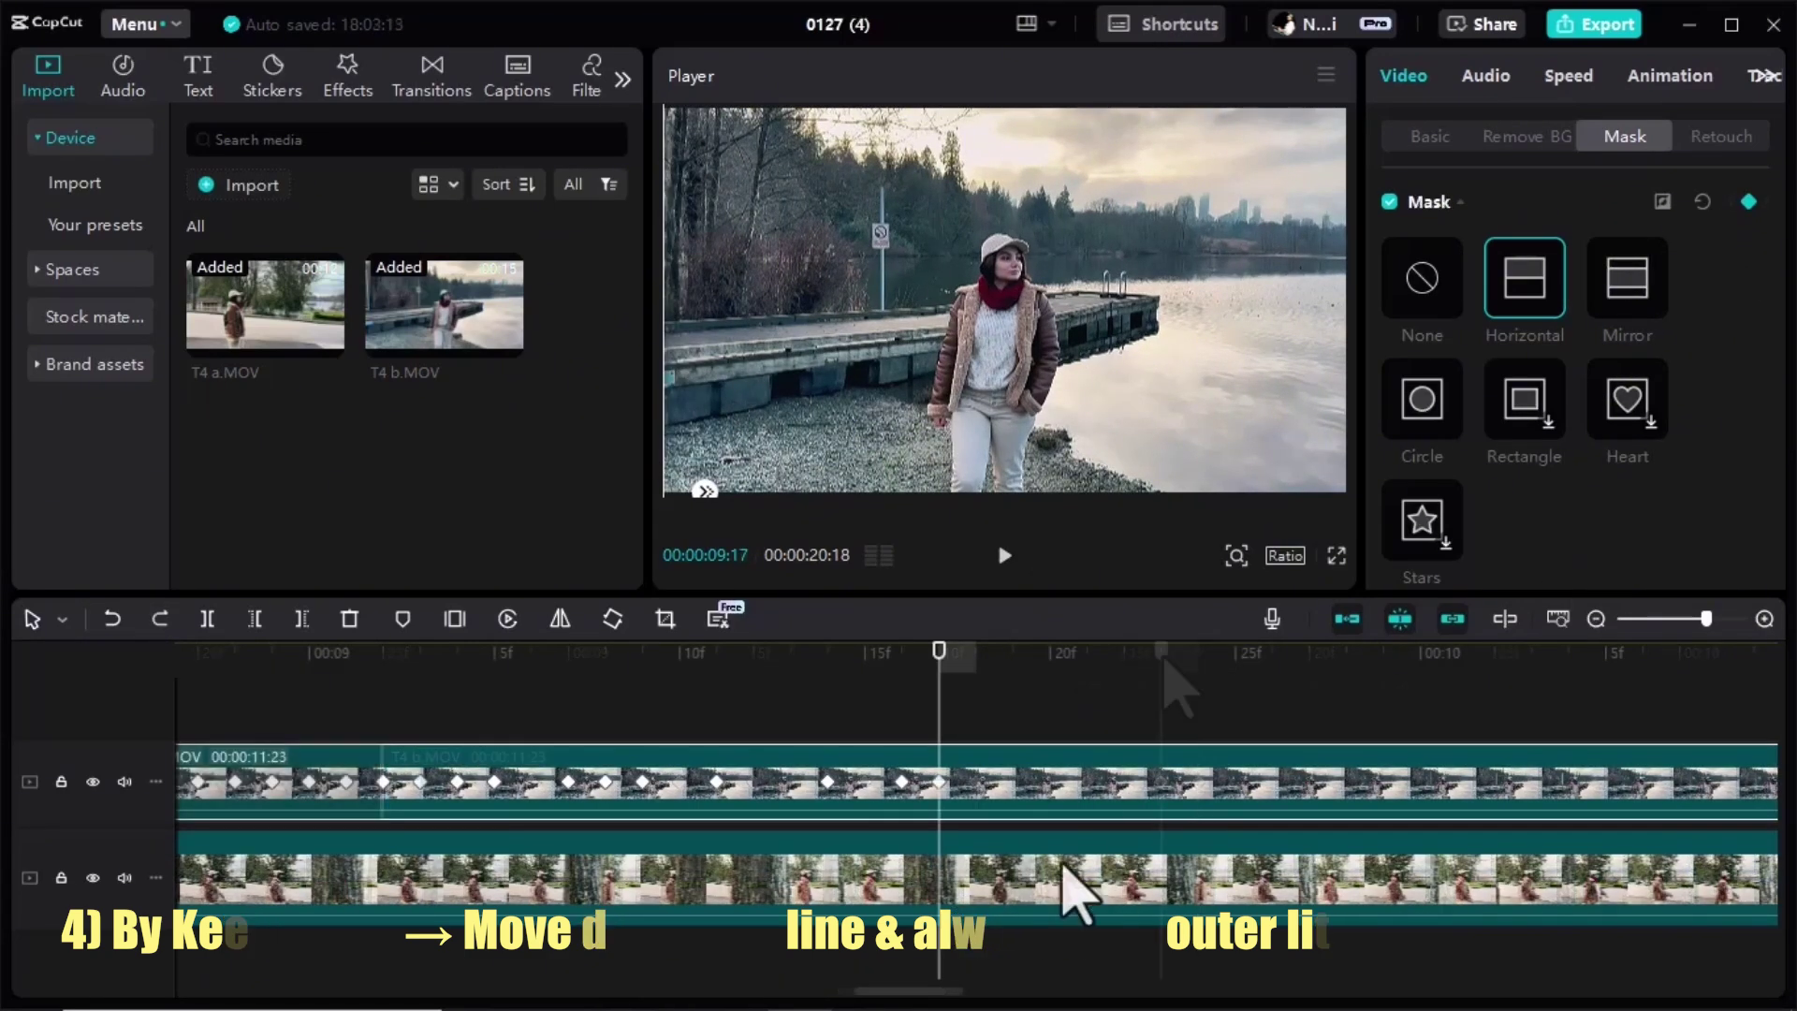
pyautogui.scroll(-2, 1600, 393)
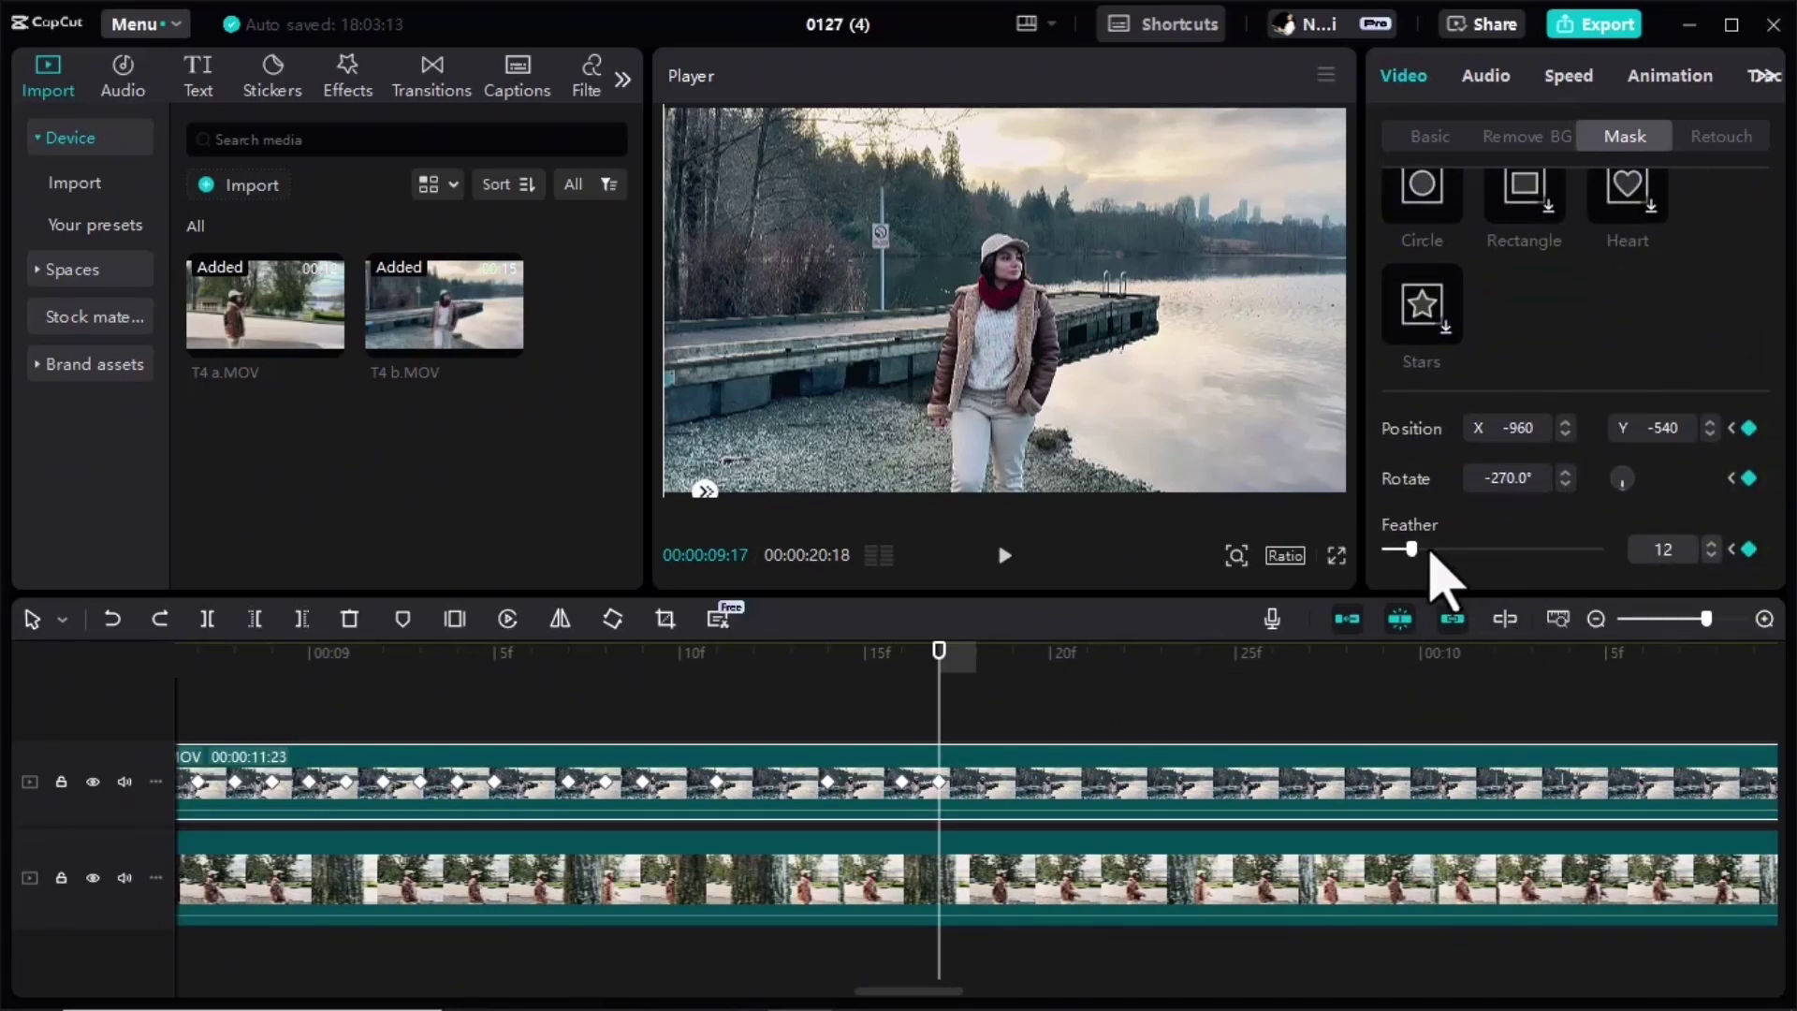
pyautogui.moveTo(1412, 556); pyautogui.dragTo(1357, 562)
pyautogui.moveTo(939, 684); pyautogui.dragTo(902, 765)
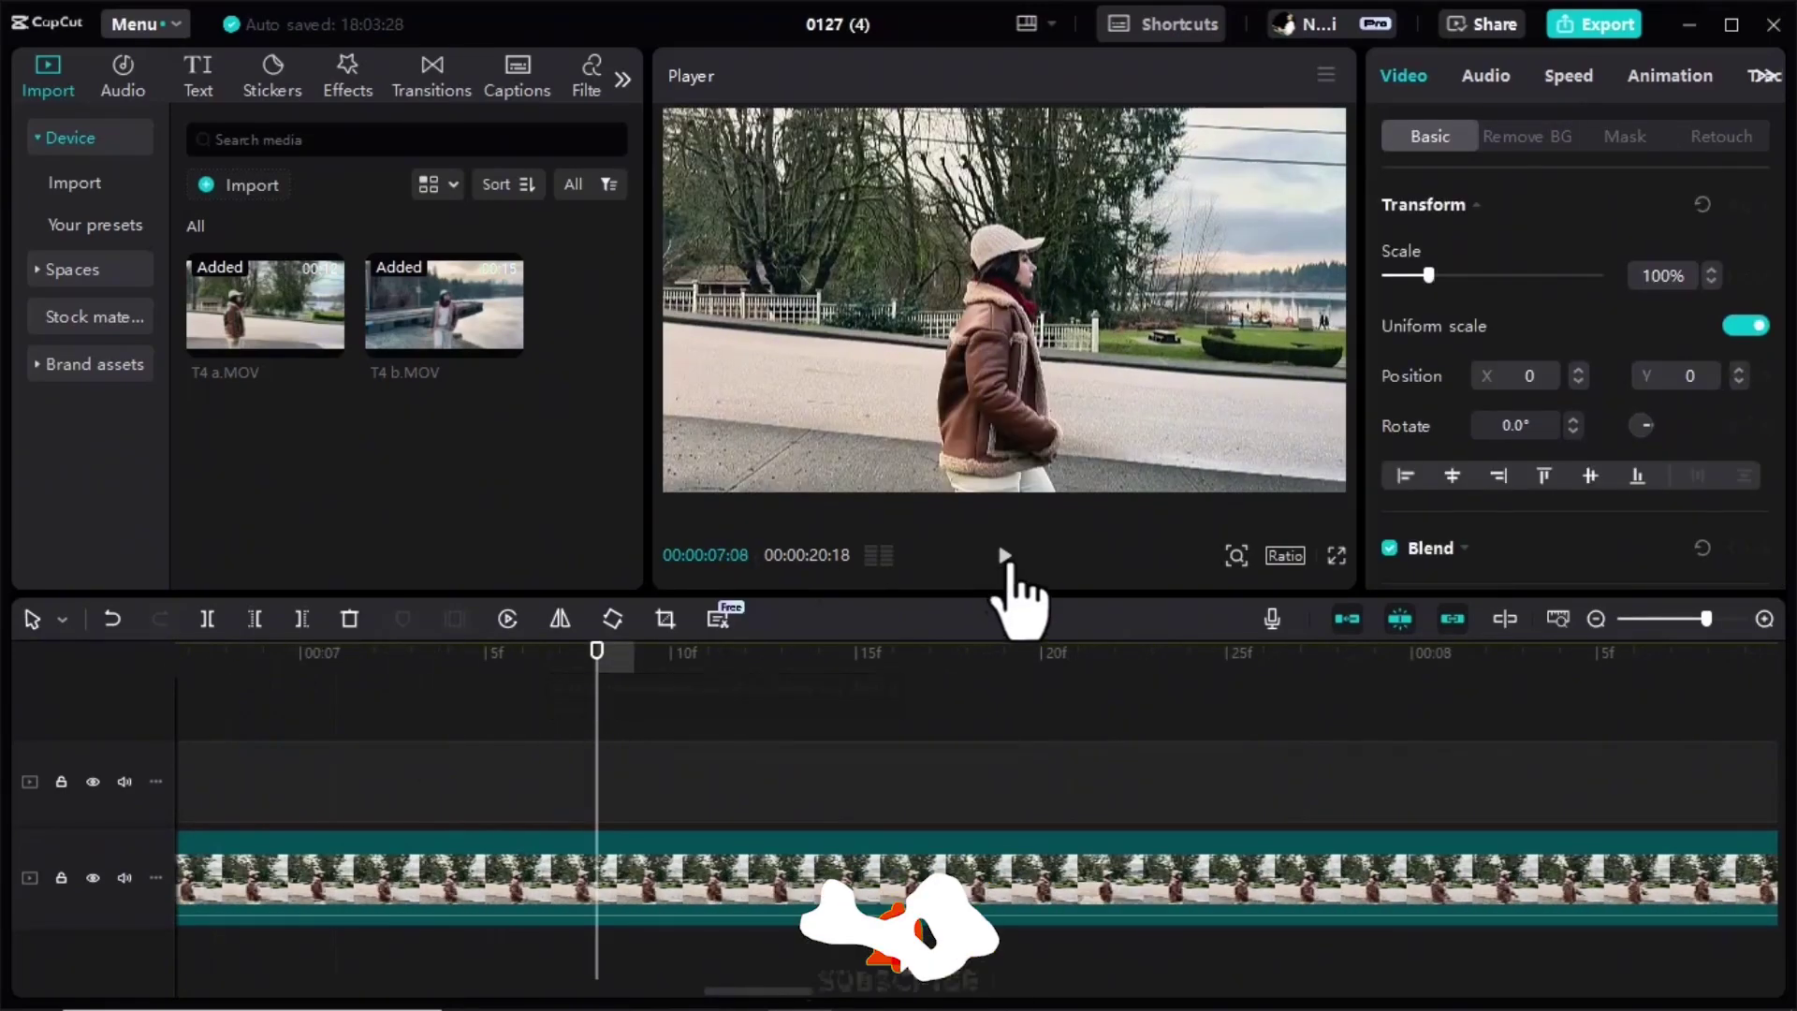
pyautogui.click(1004, 561)
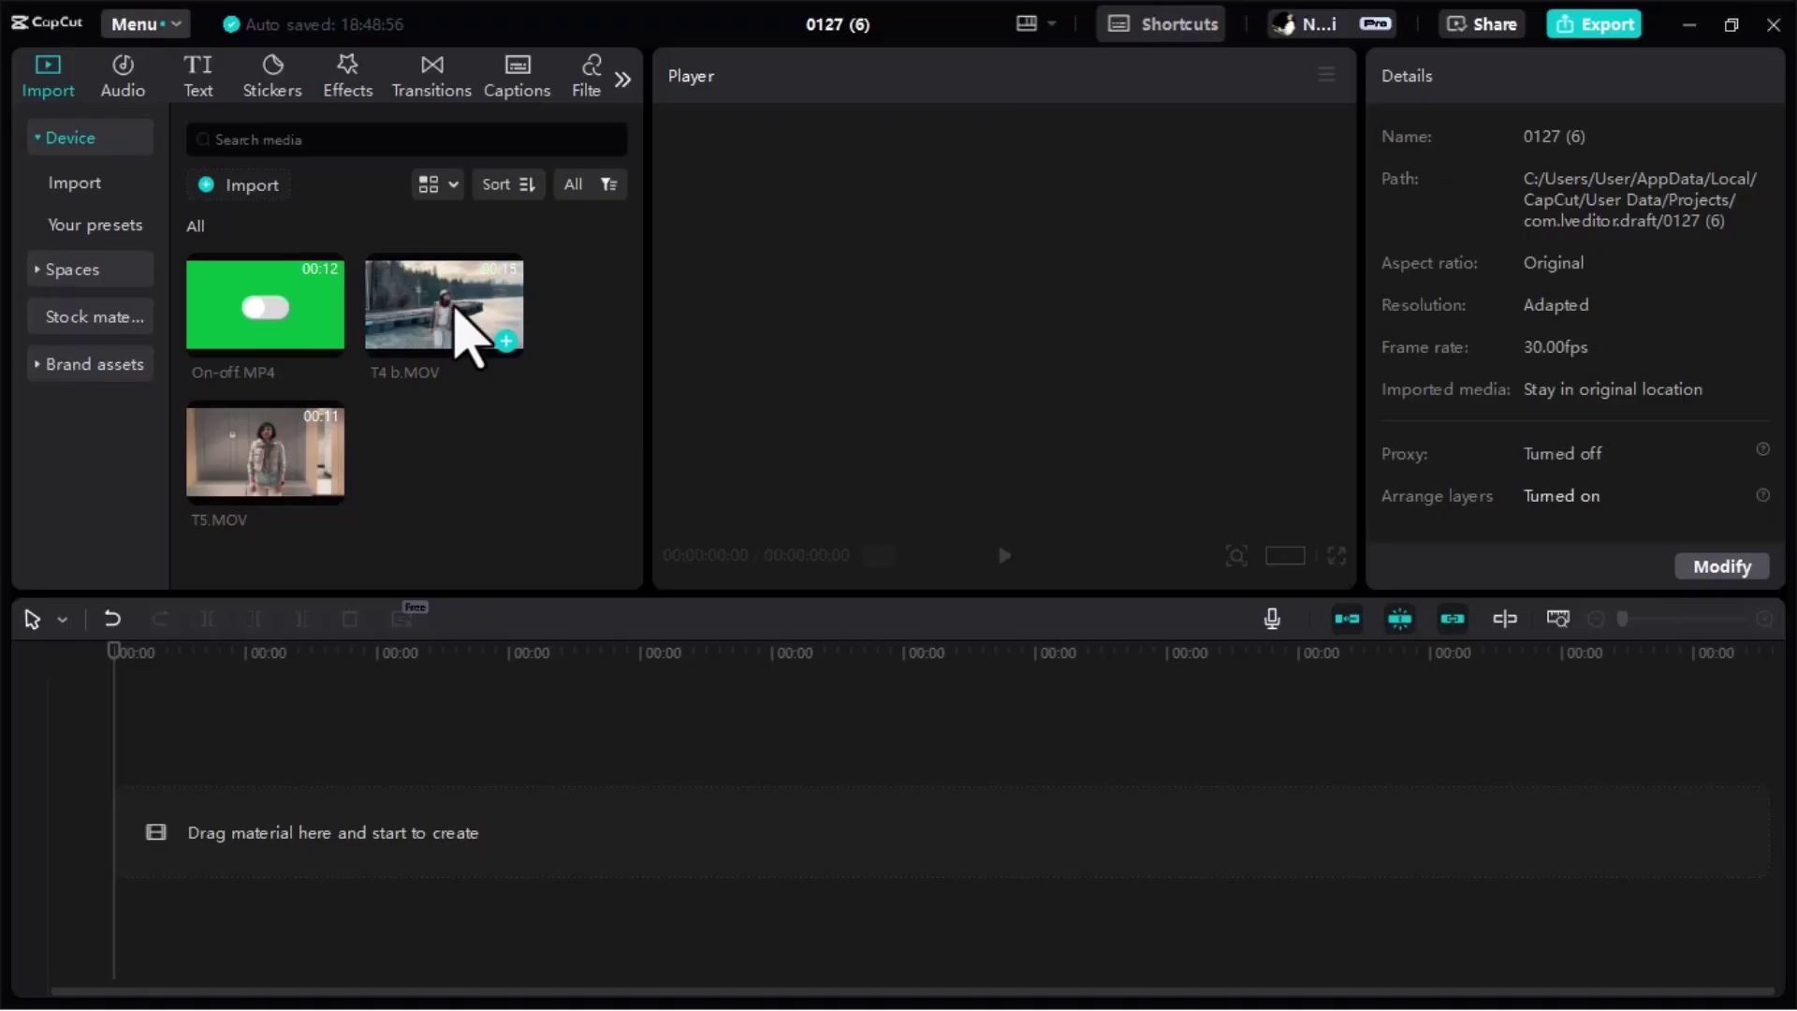
# - Add T4 b.MOV and T5.MOV, placing T5.MOV on an upper track starting around 9 seconds
pyautogui.moveTo(455, 308); pyautogui.dragTo(242, 815)
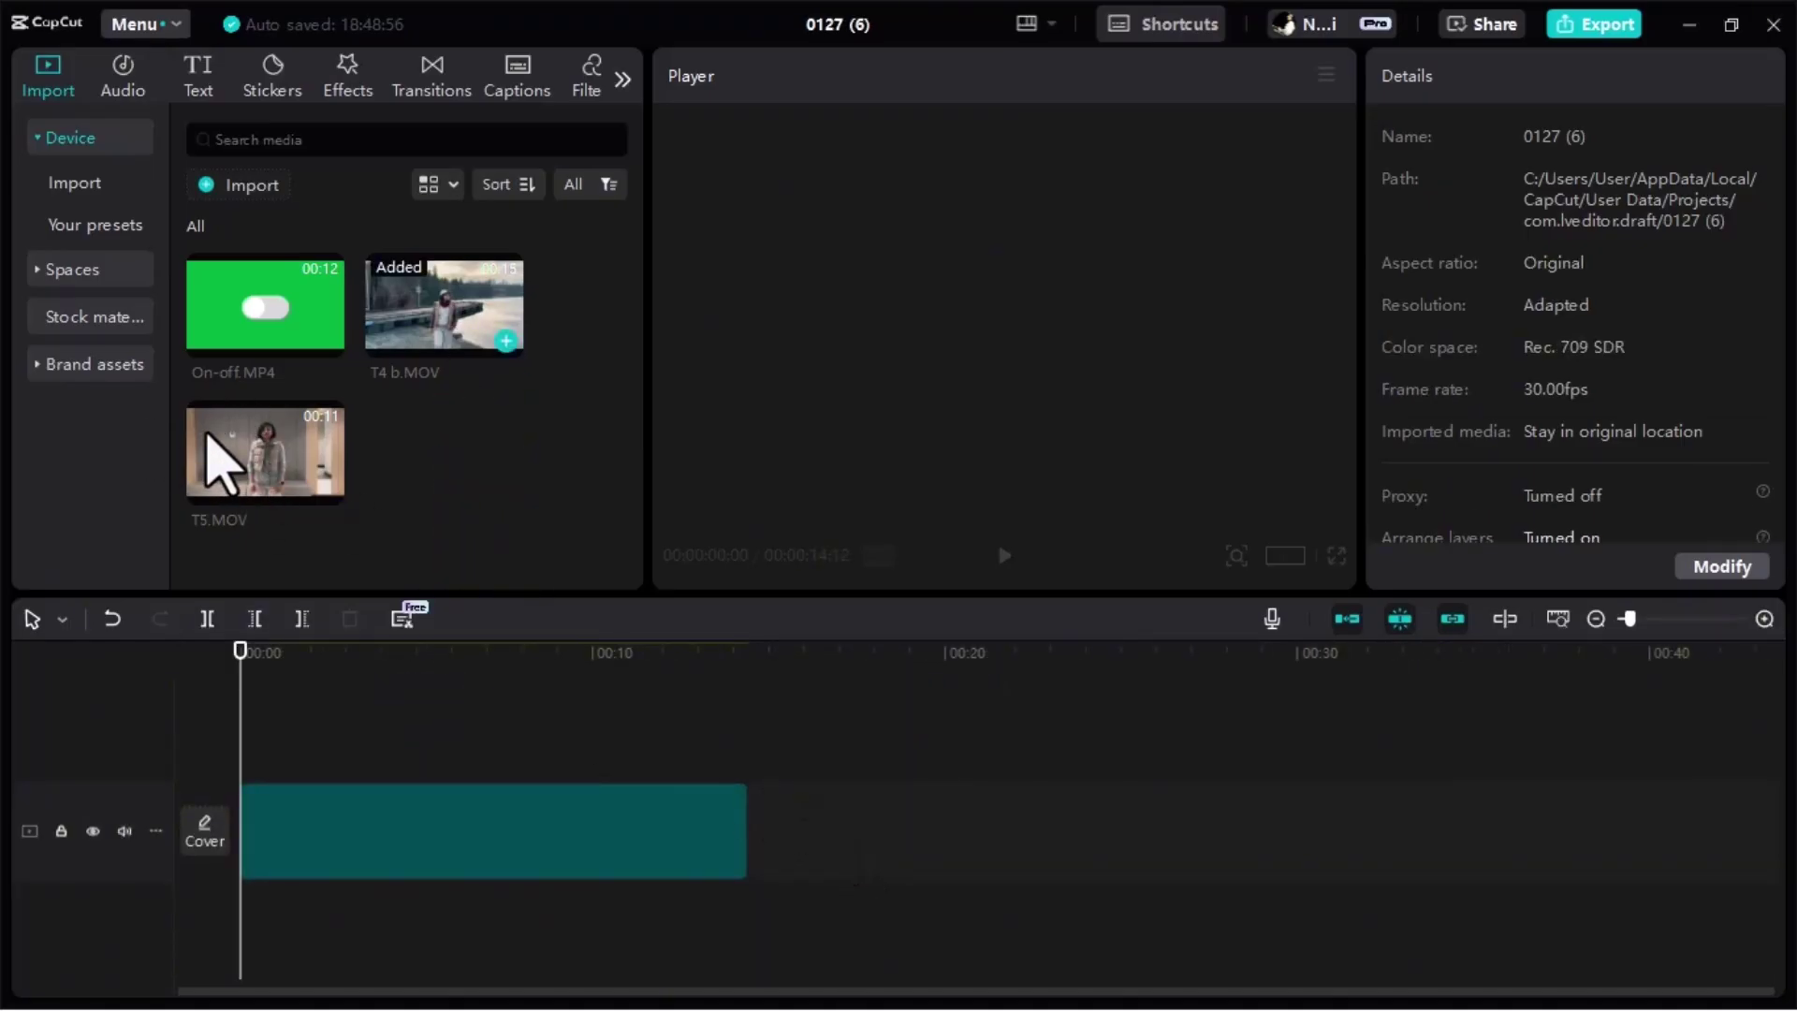
pyautogui.moveTo(229, 461); pyautogui.dragTo(699, 776)
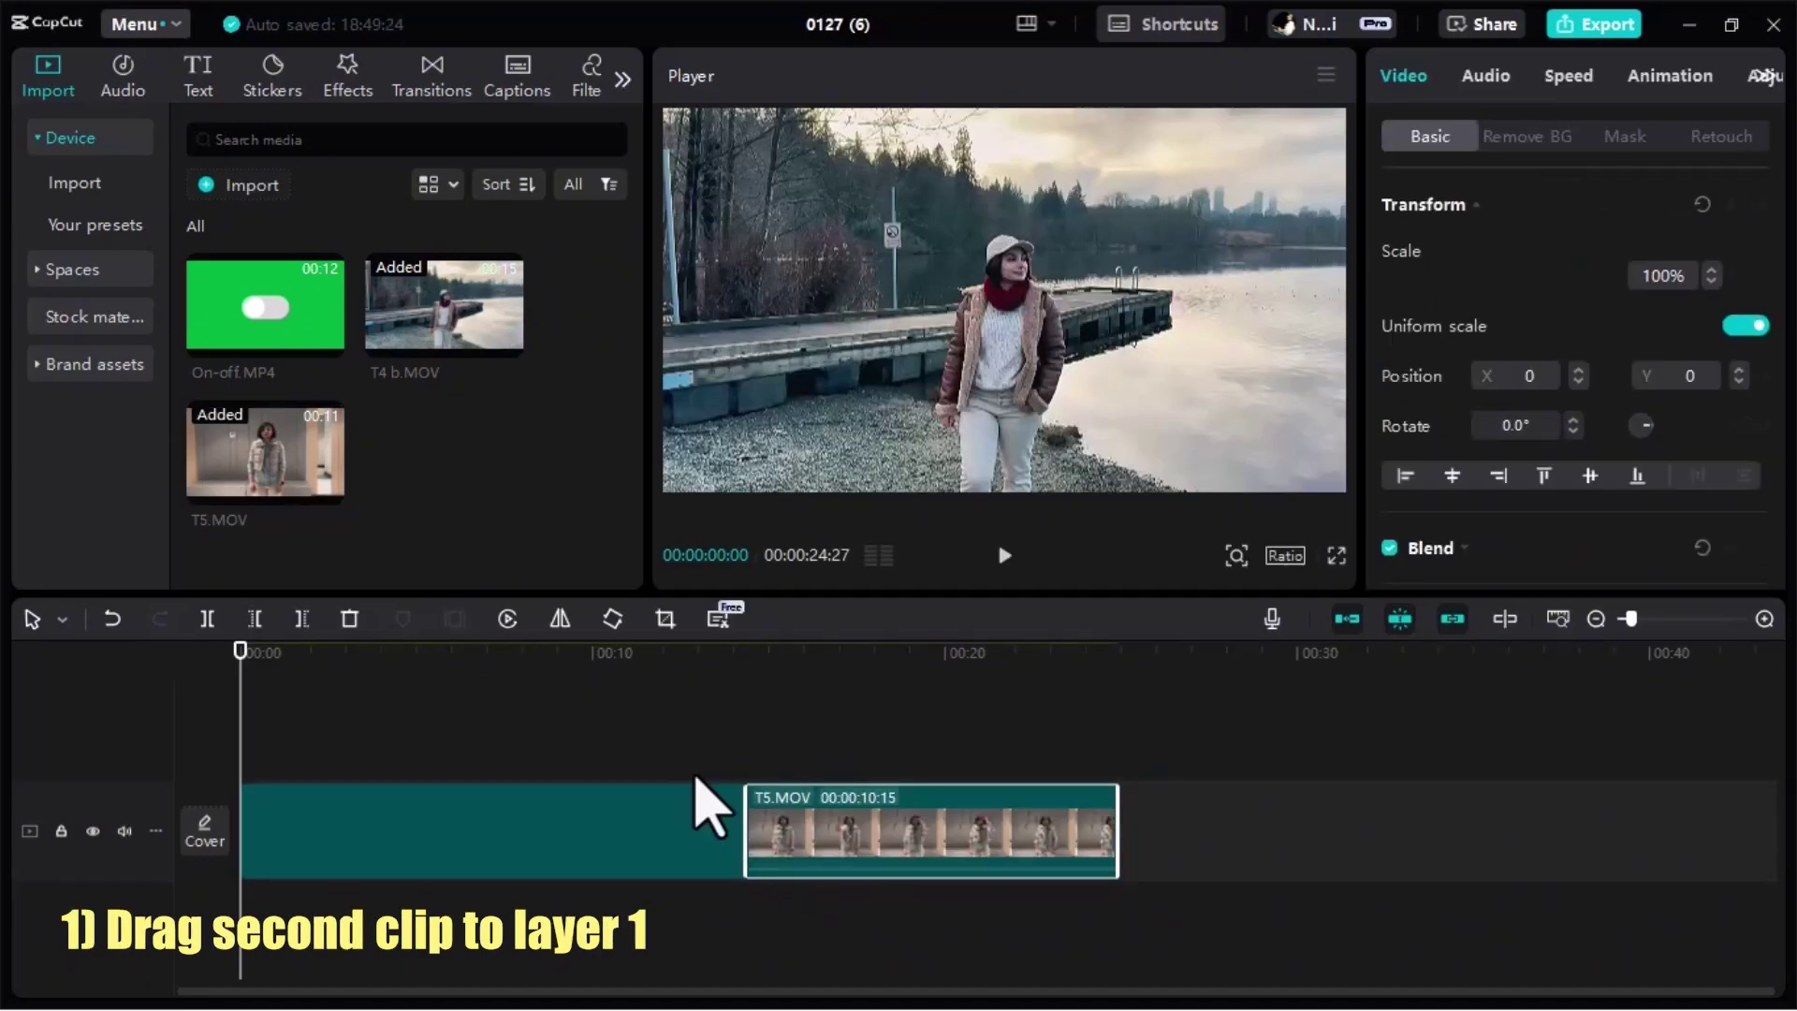
pyautogui.moveTo(867, 834); pyautogui.dragTo(644, 769)
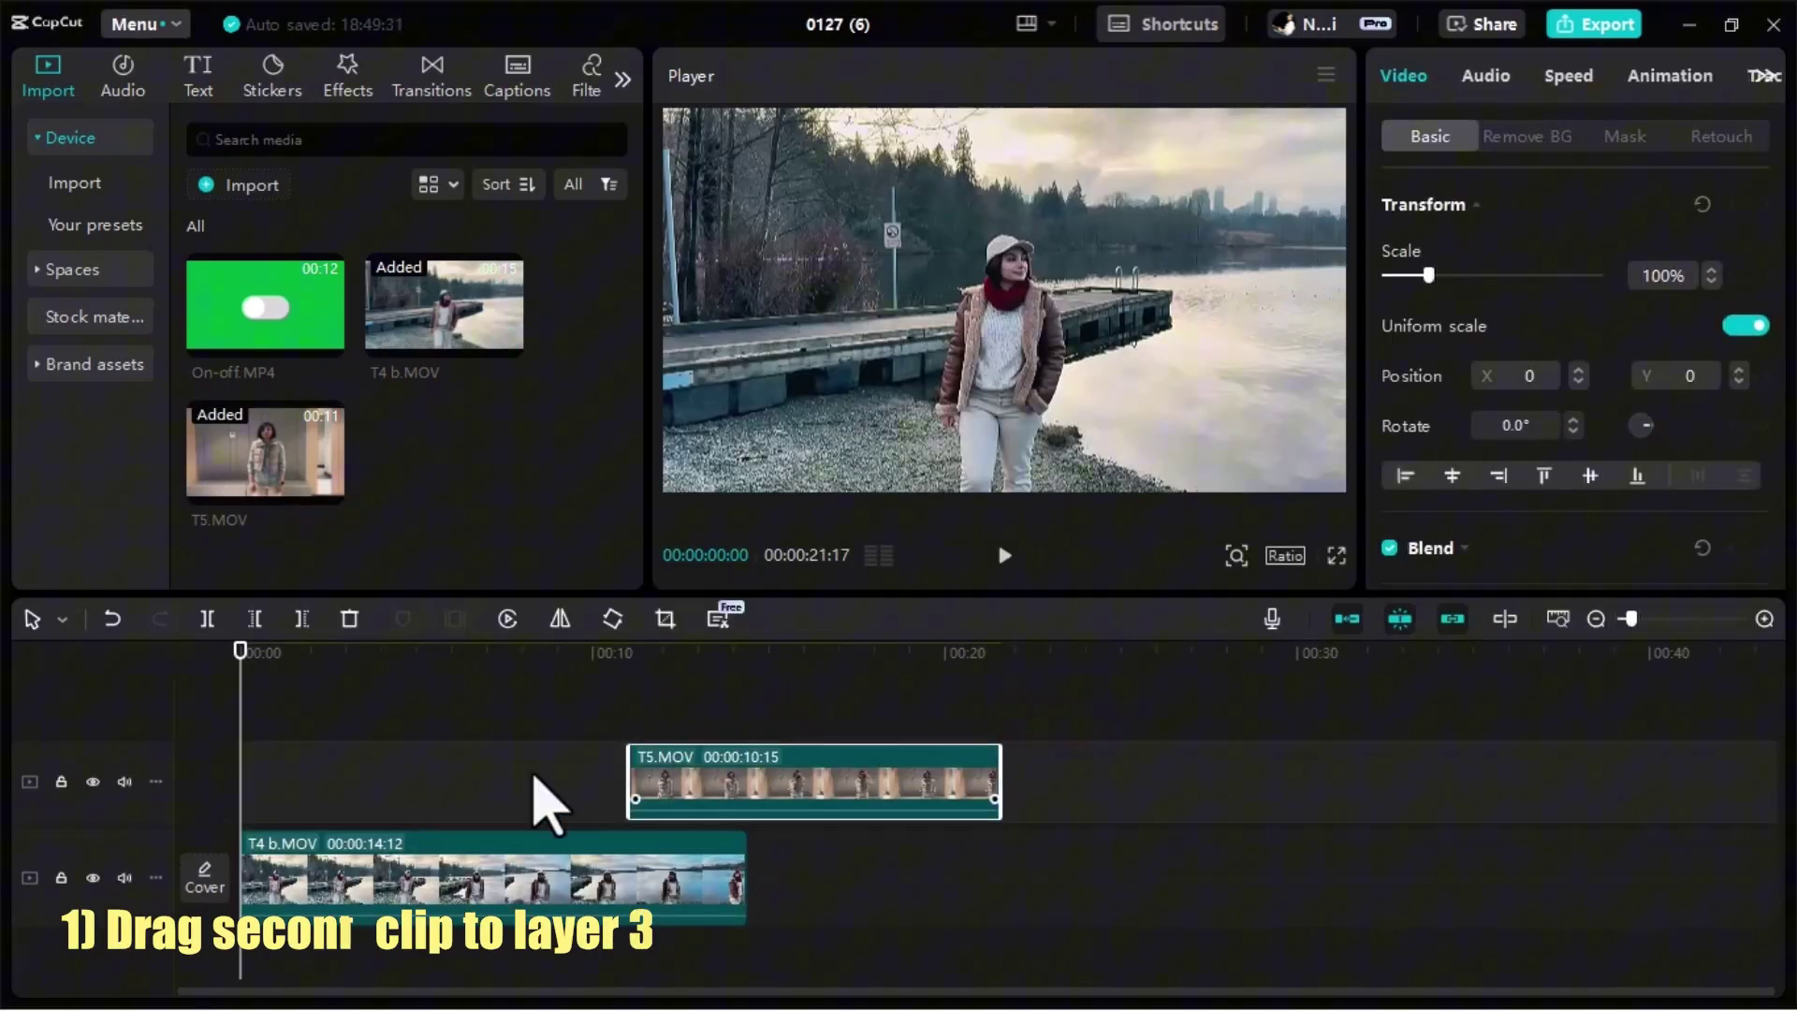
pyautogui.moveTo(241, 681); pyautogui.dragTo(520, 729)
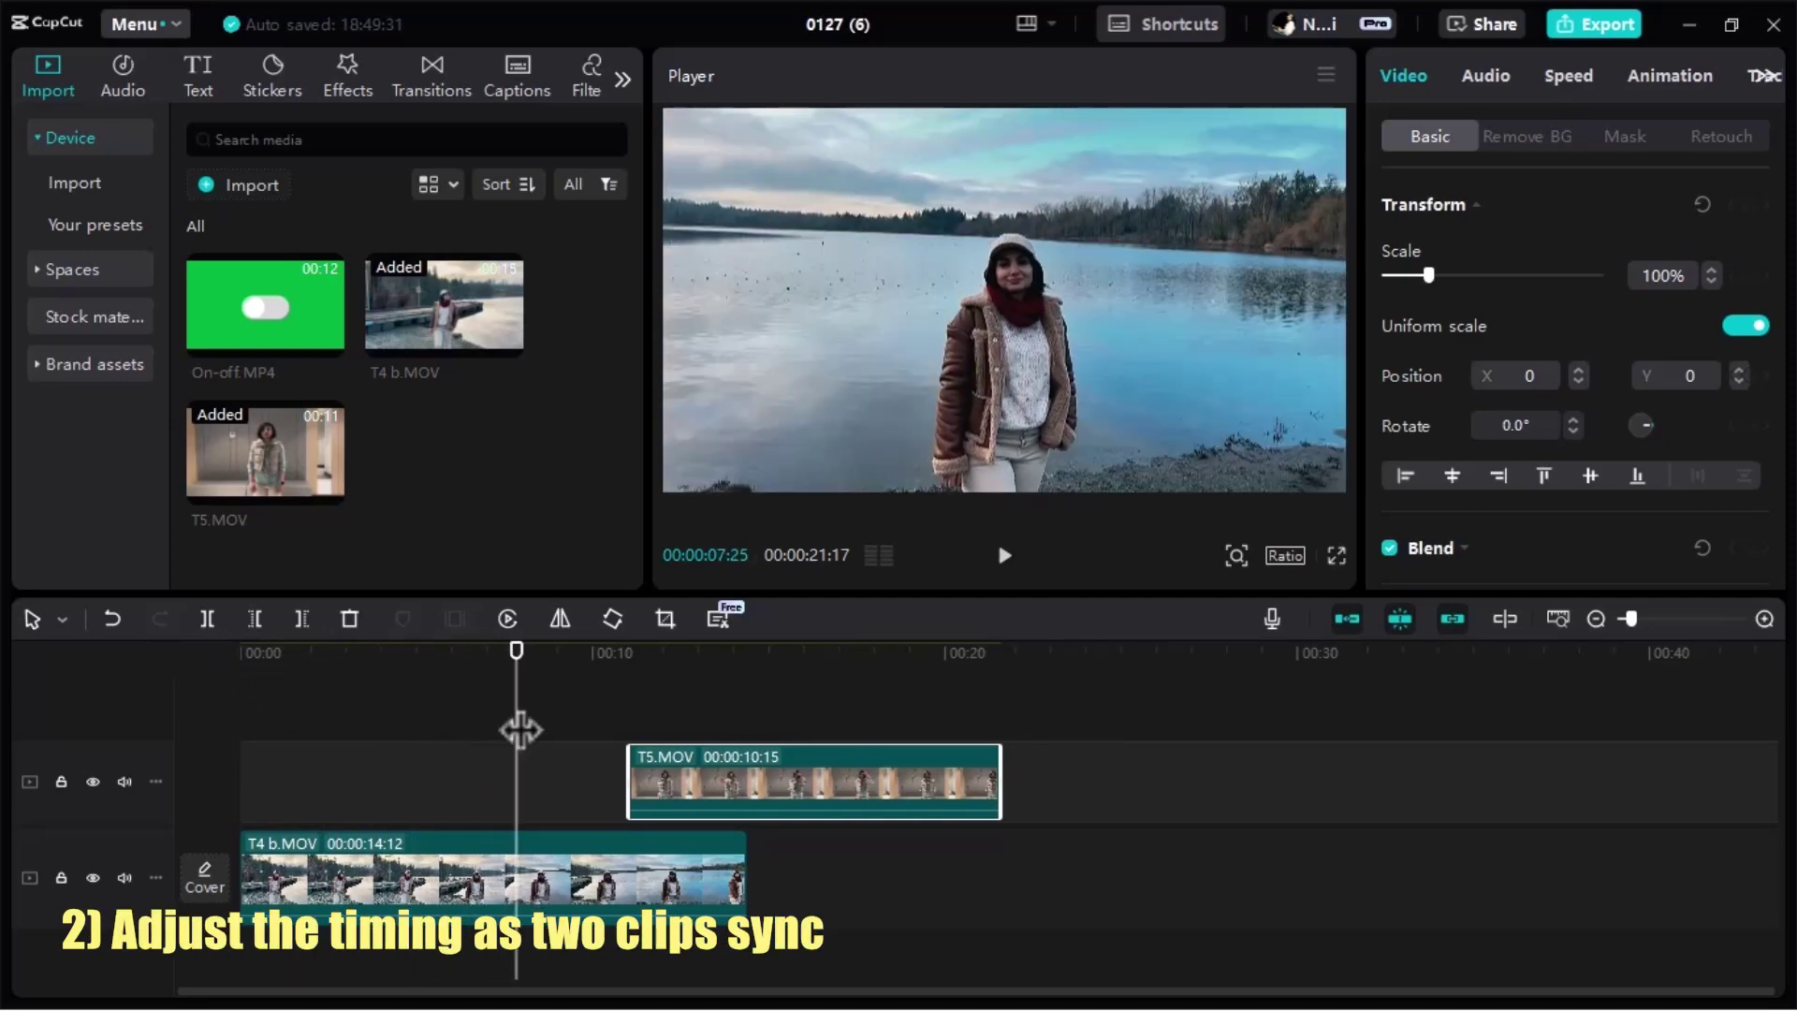
pyautogui.moveTo(795, 803); pyautogui.dragTo(693, 794)
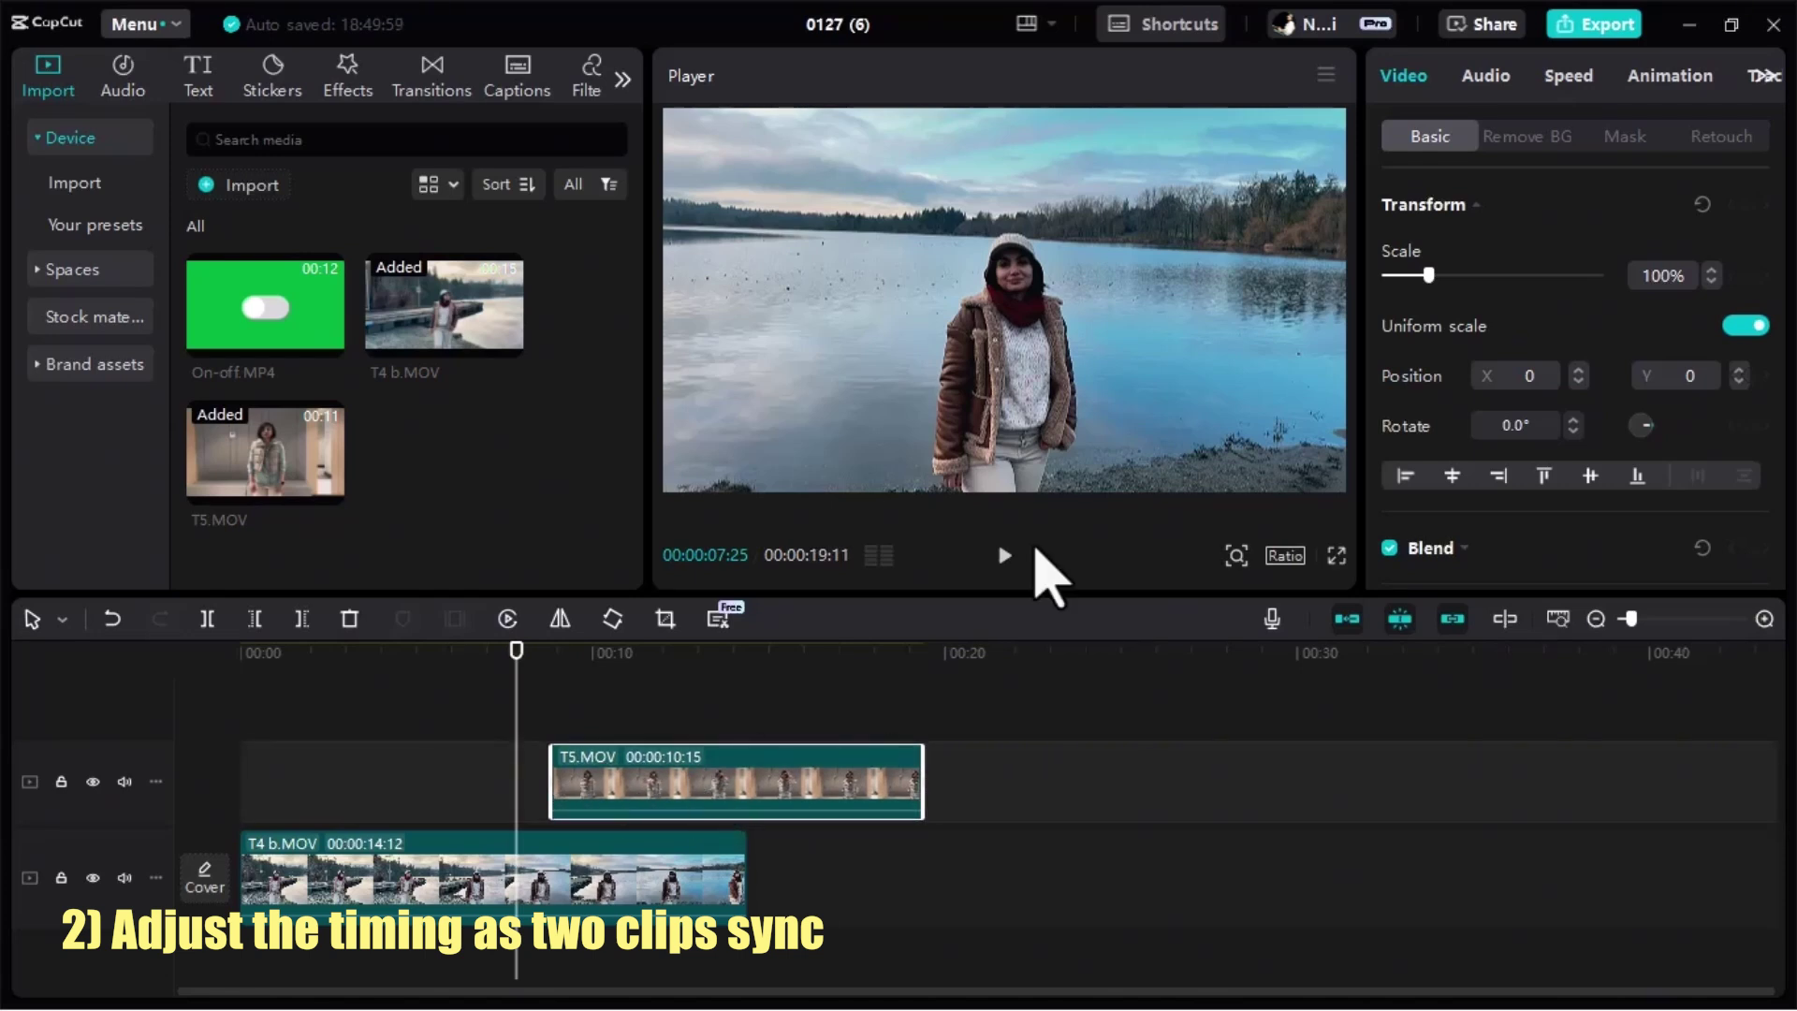
# - Lower T5.MOV's opacity to 27% to compare it against T4 b.MOV
pyautogui.scroll(-3, 1513, 273)
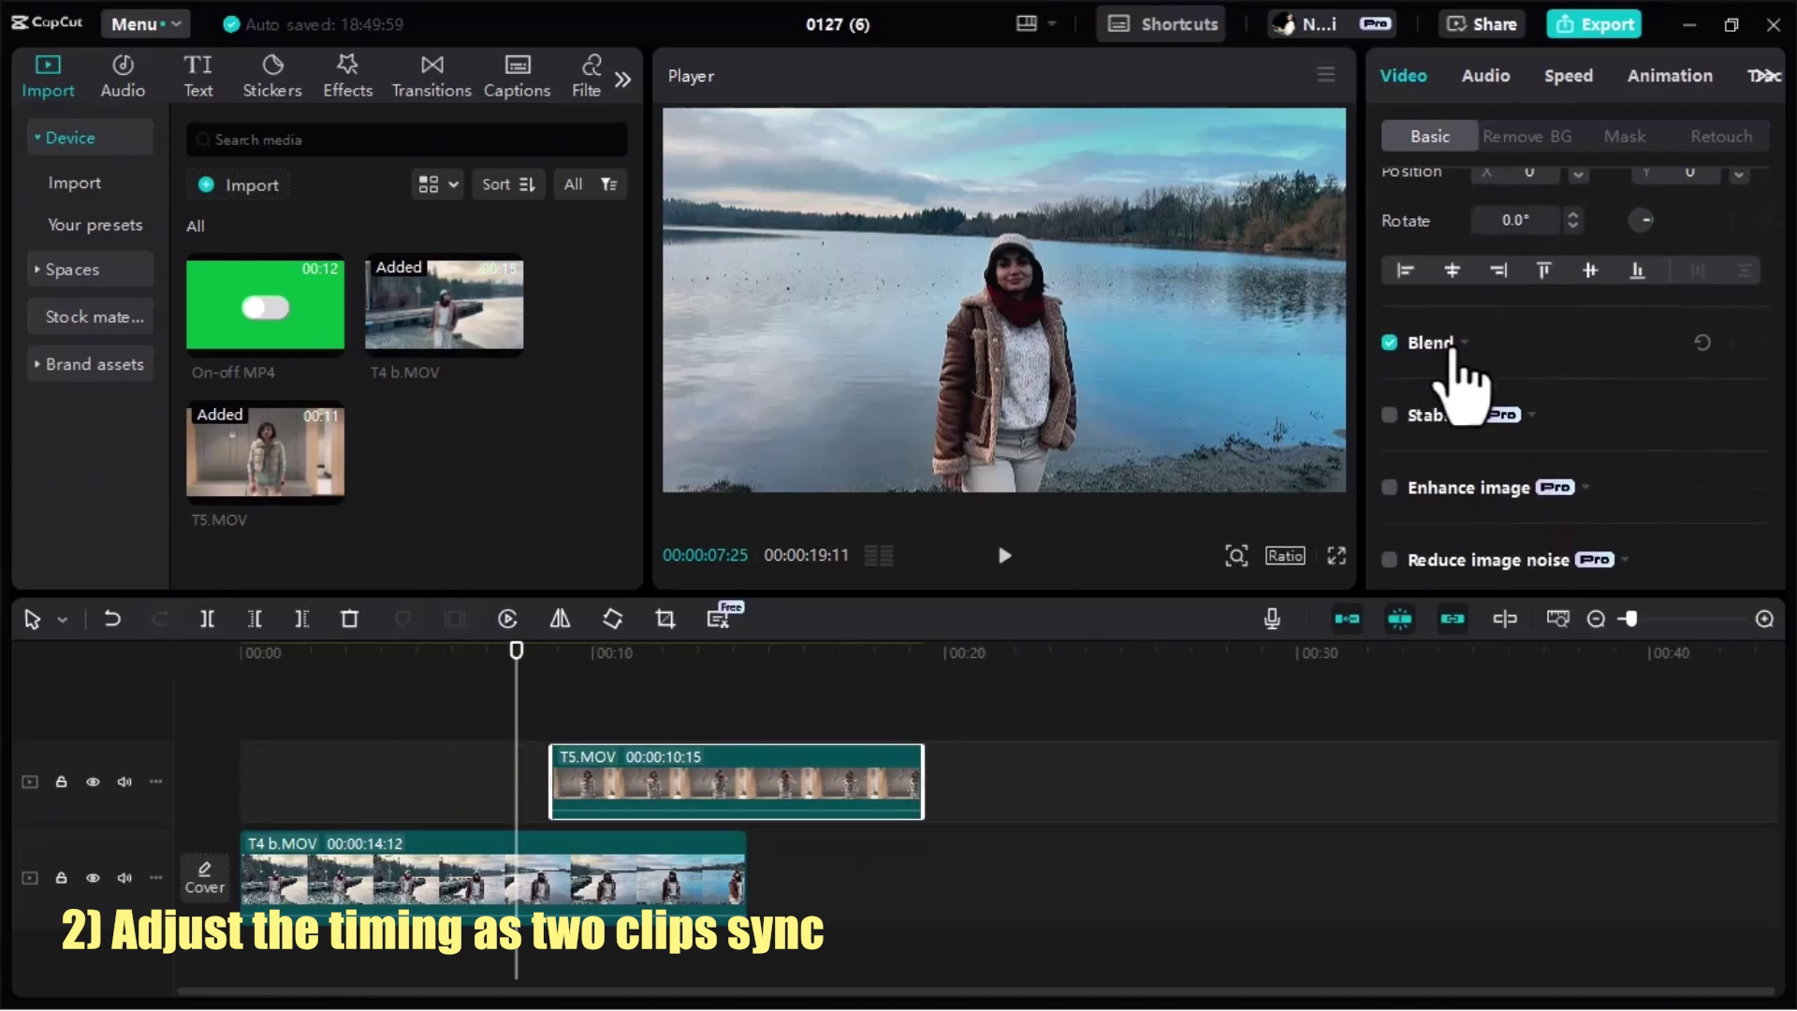
pyautogui.click(1439, 348)
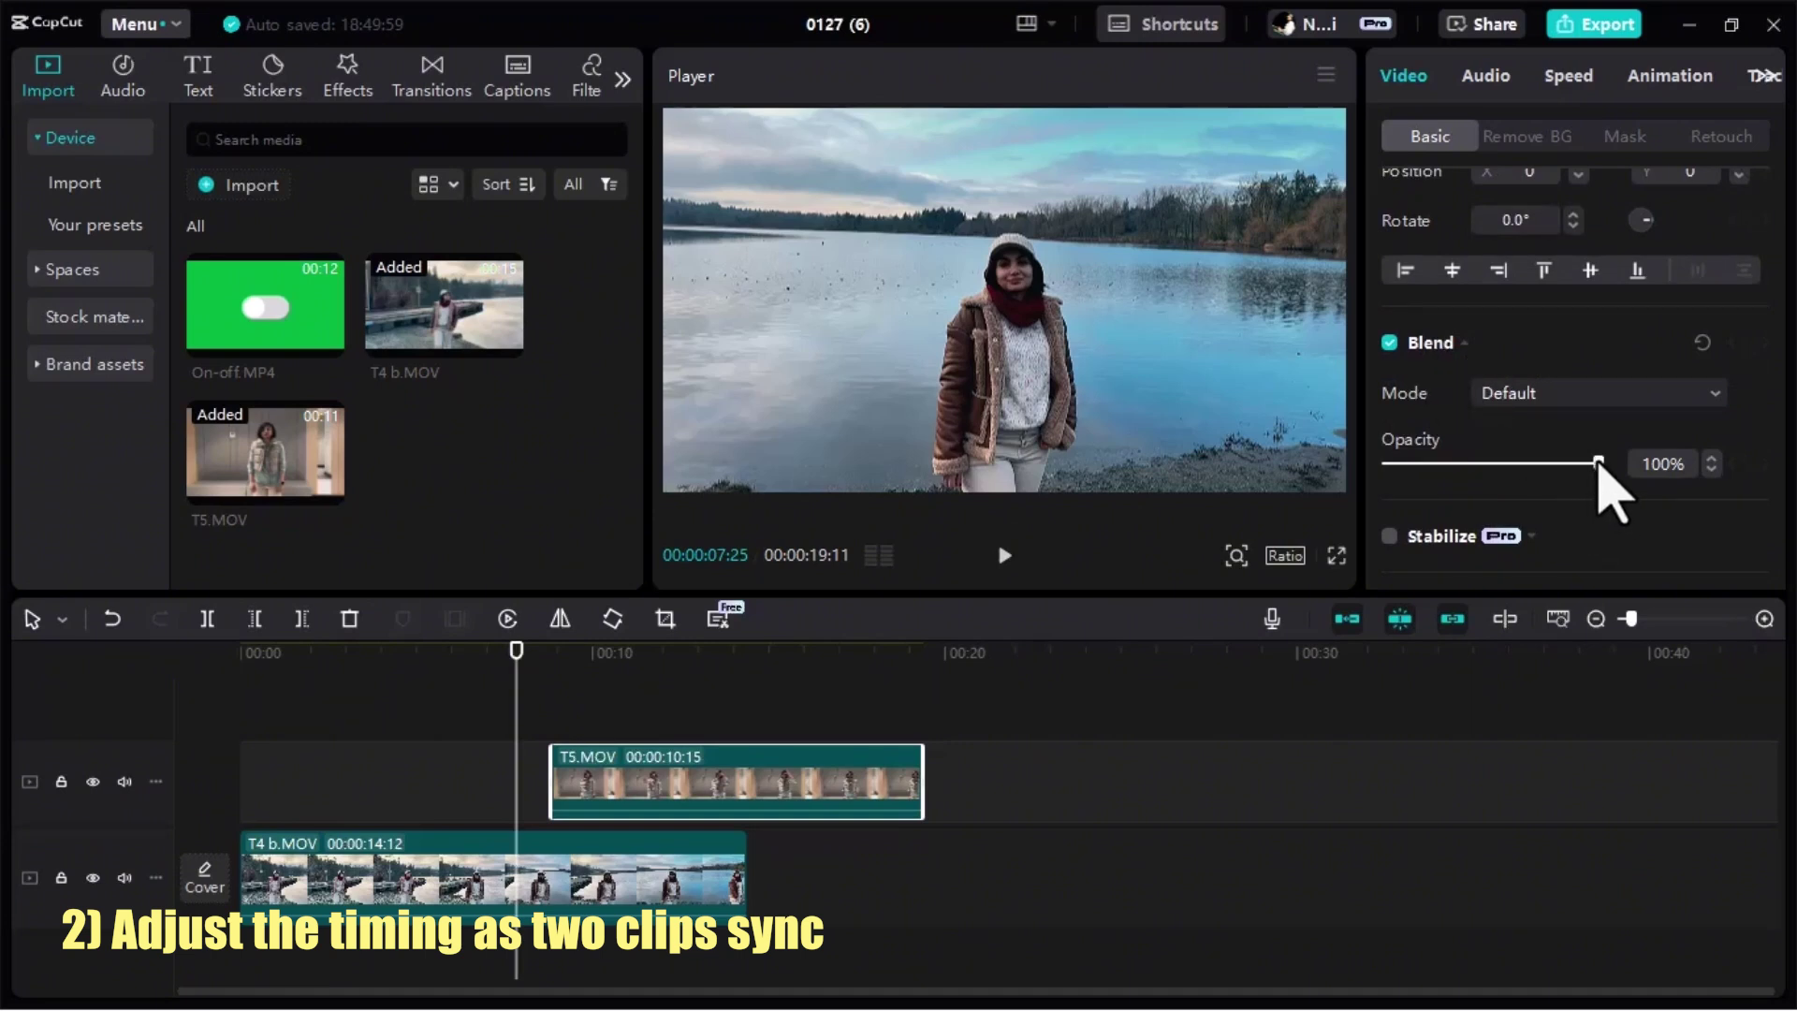
pyautogui.moveTo(1458, 463); pyautogui.dragTo(1442, 464)
pyautogui.moveTo(516, 653); pyautogui.dragTo(608, 655)
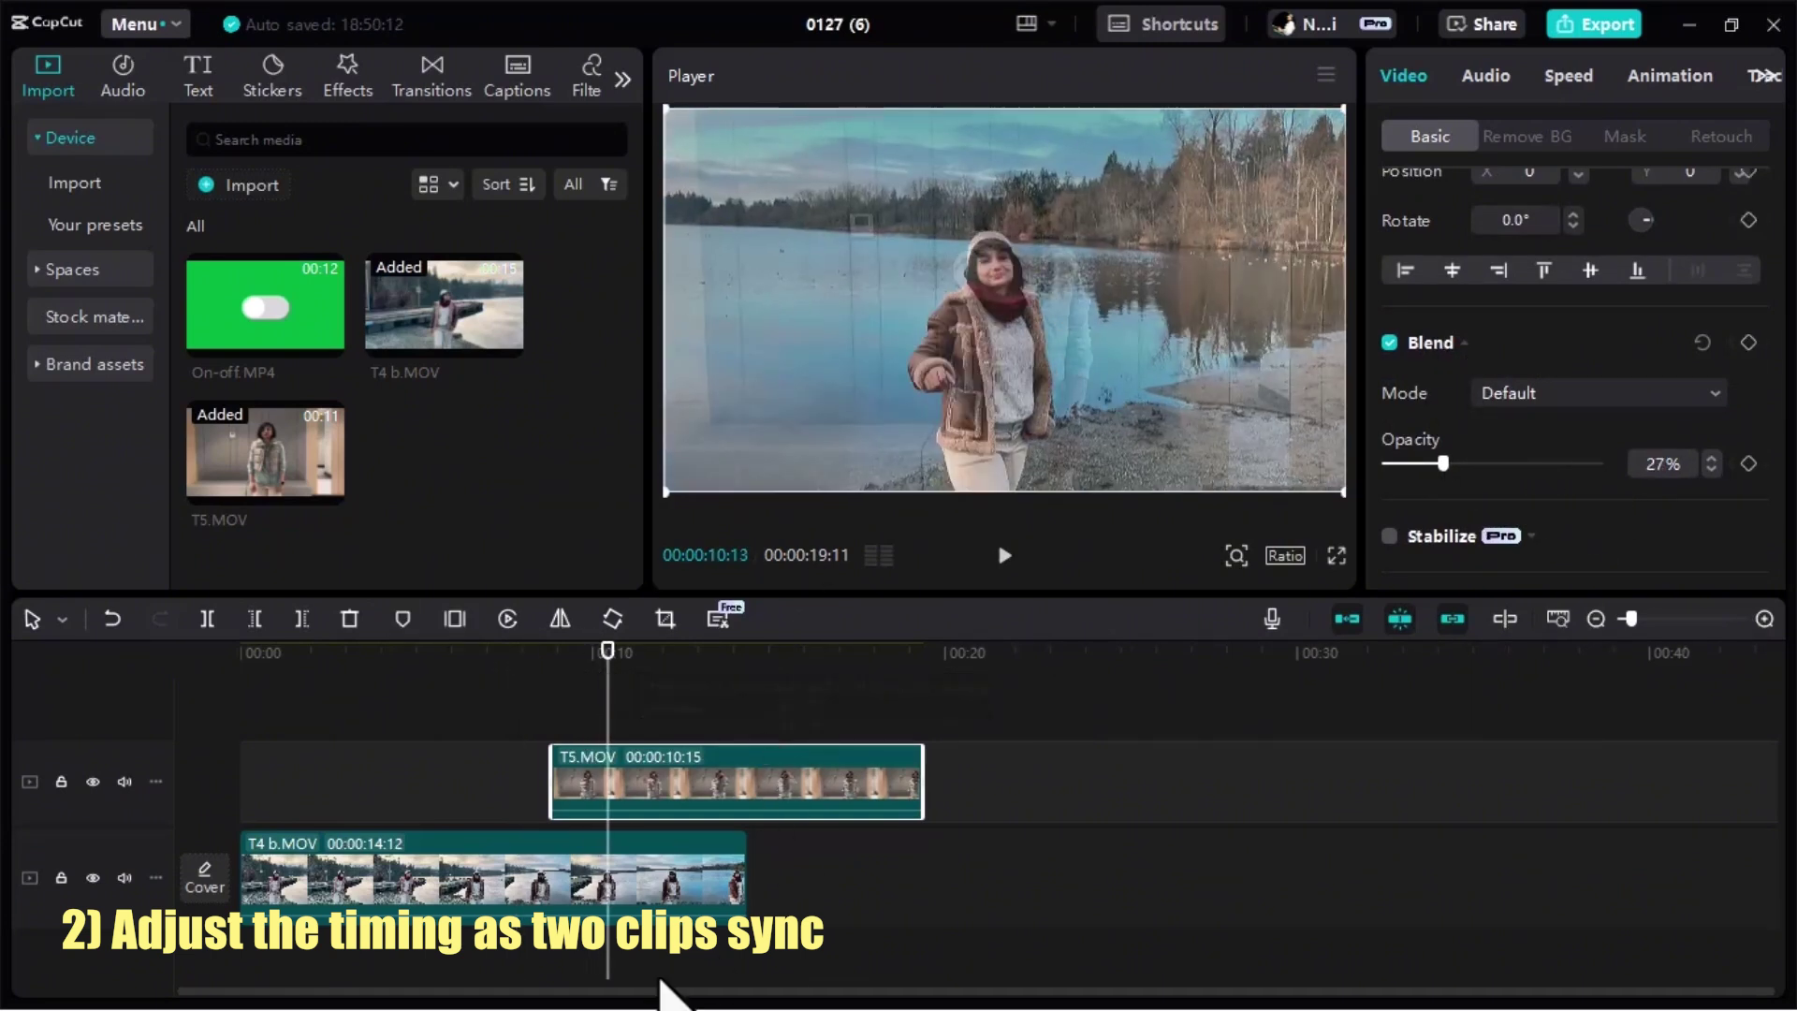
# - Reposition T4 b.MOV to match the person's placement in T5.MOV and play the overlap
pyautogui.click(503, 877)
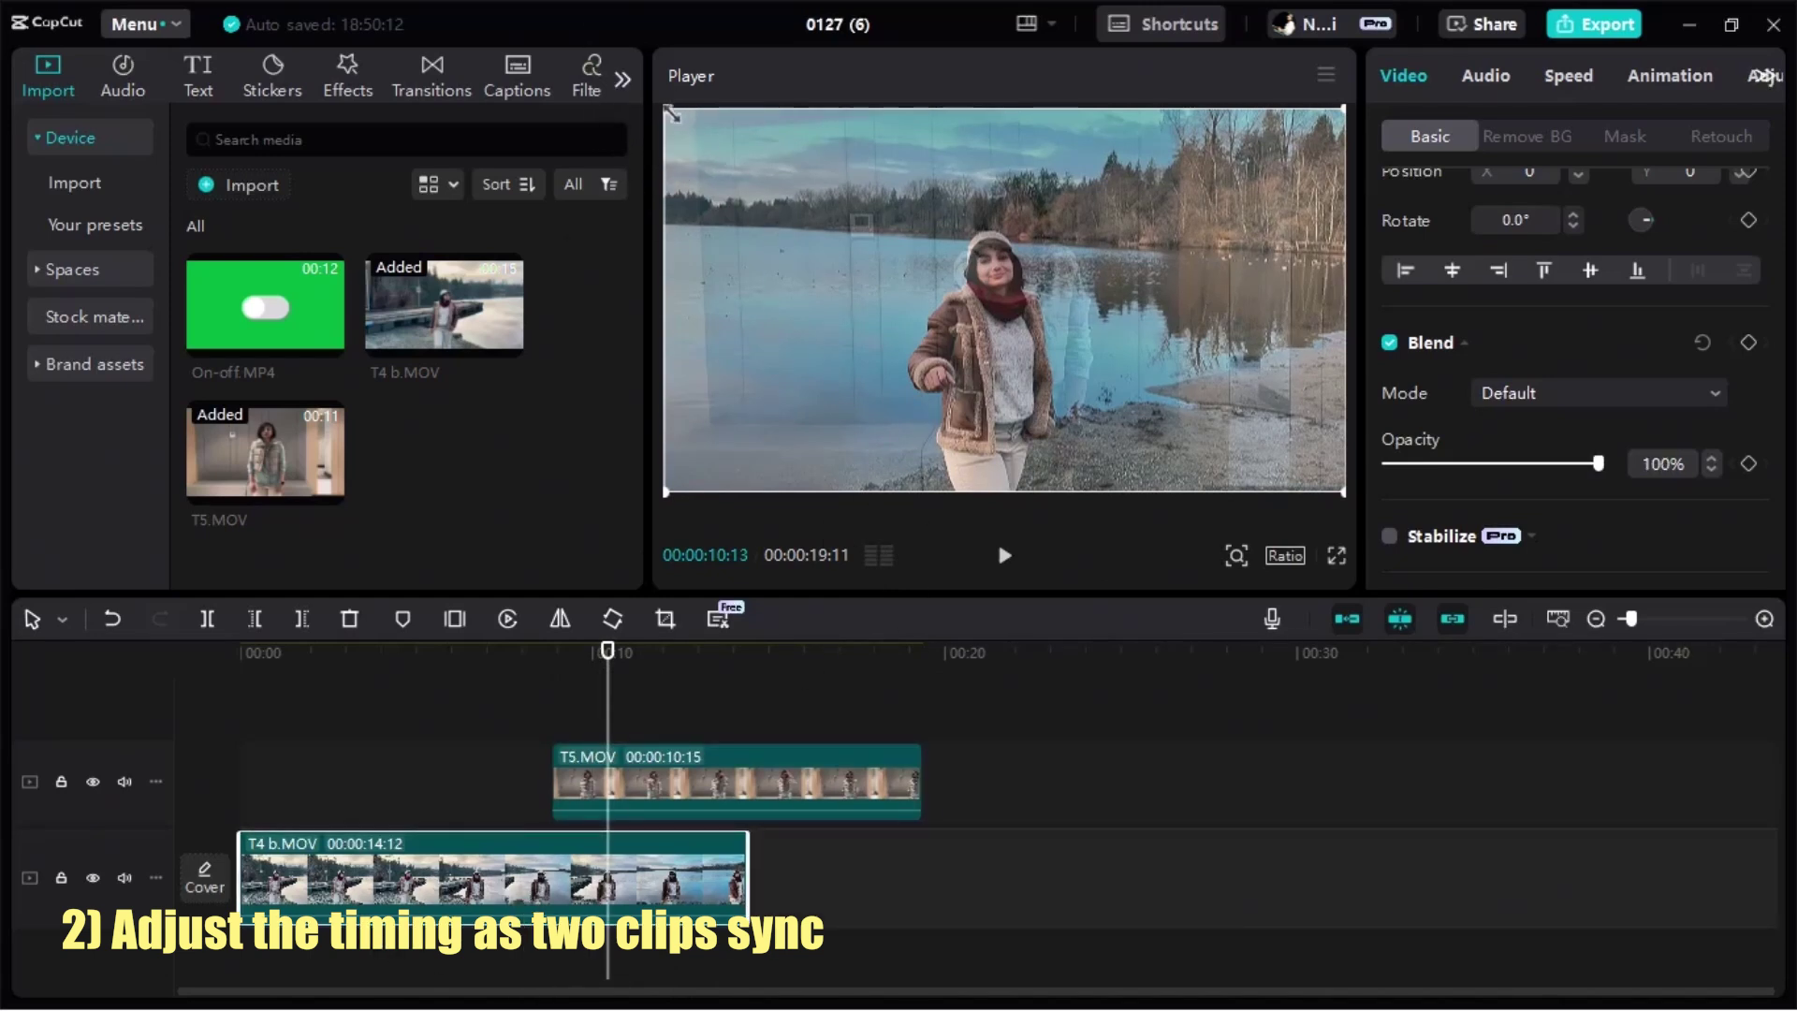
pyautogui.moveTo(1015, 374); pyautogui.dragTo(1030, 361)
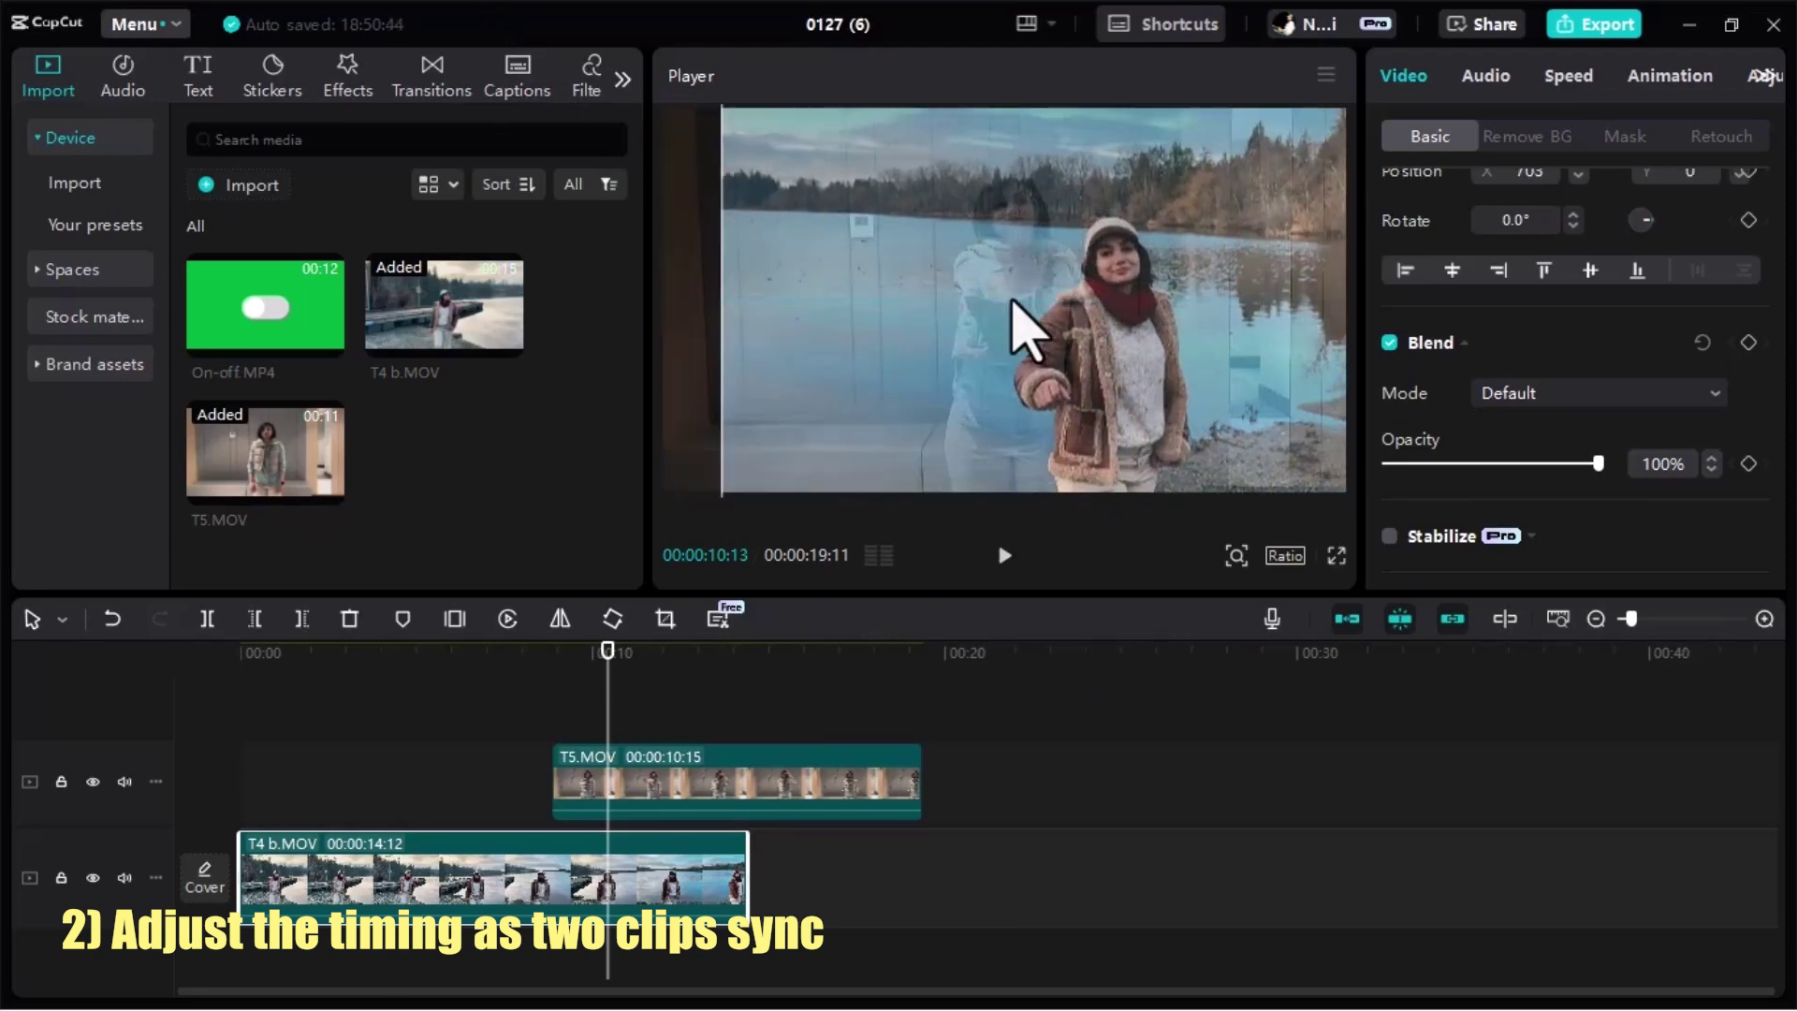
pyautogui.moveTo(734, 169); pyautogui.dragTo(974, 290)
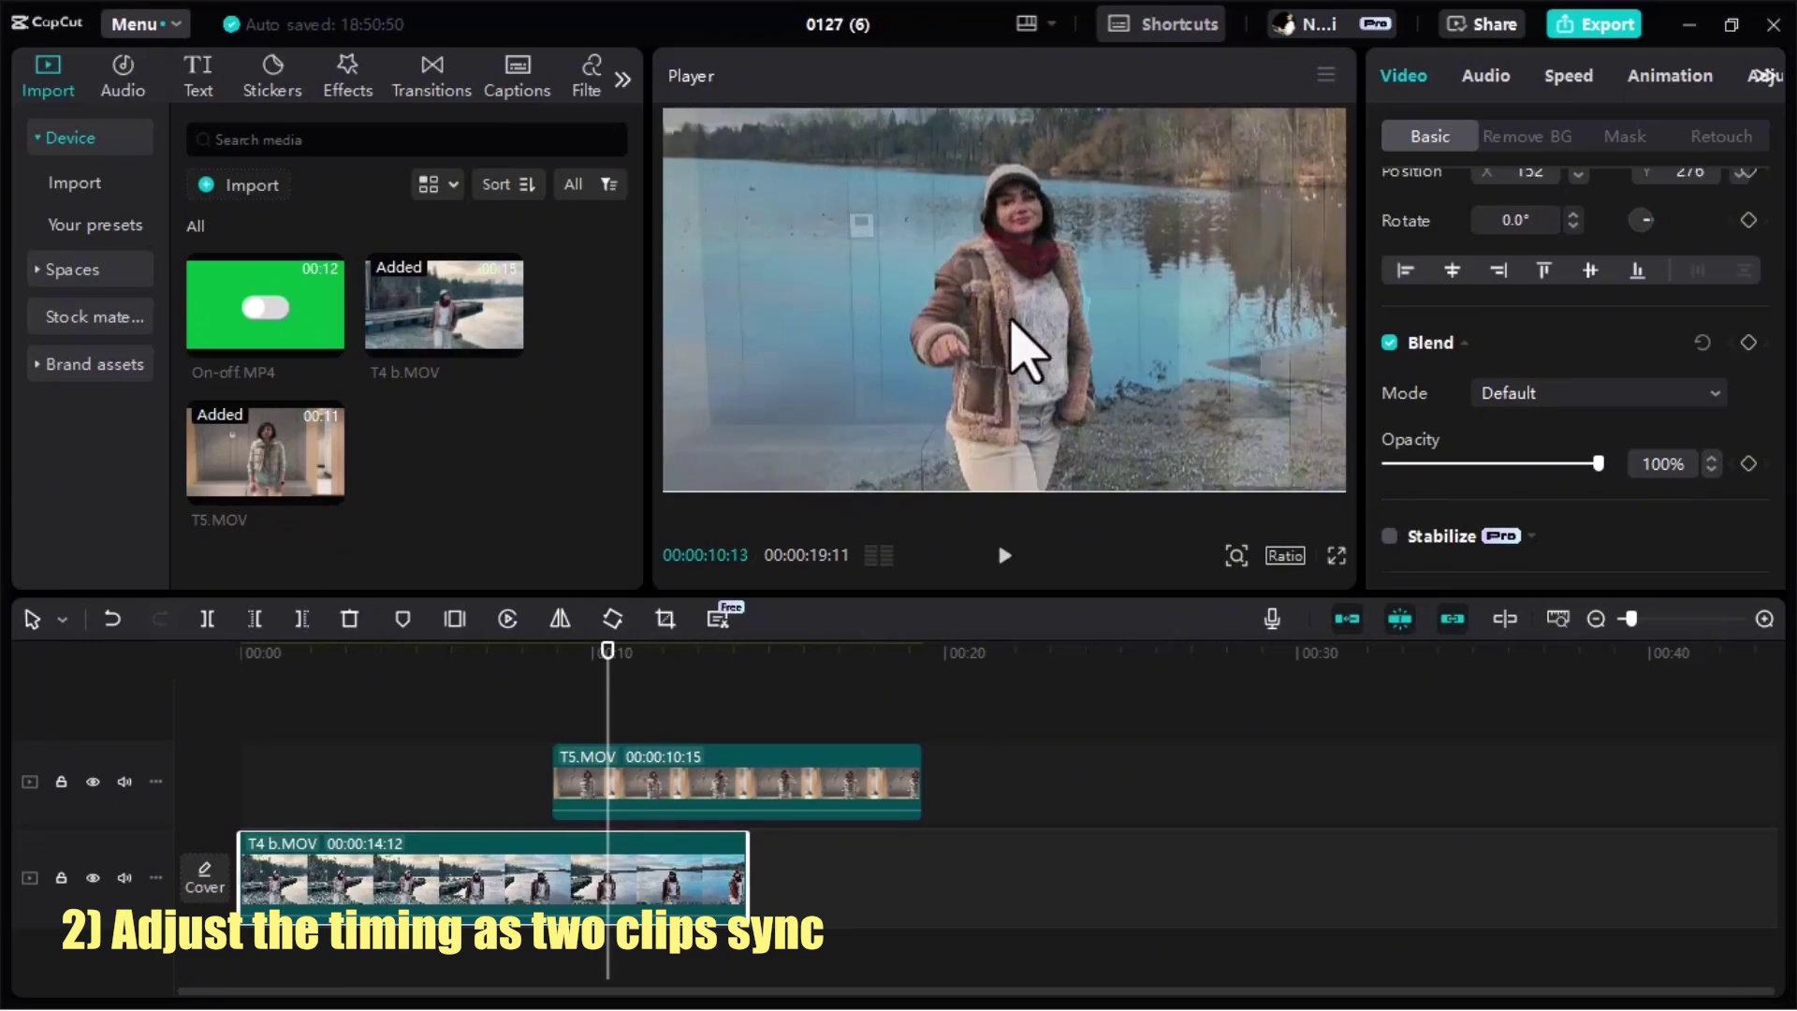
pyautogui.moveTo(606, 674); pyautogui.dragTo(489, 742)
pyautogui.click(1004, 555)
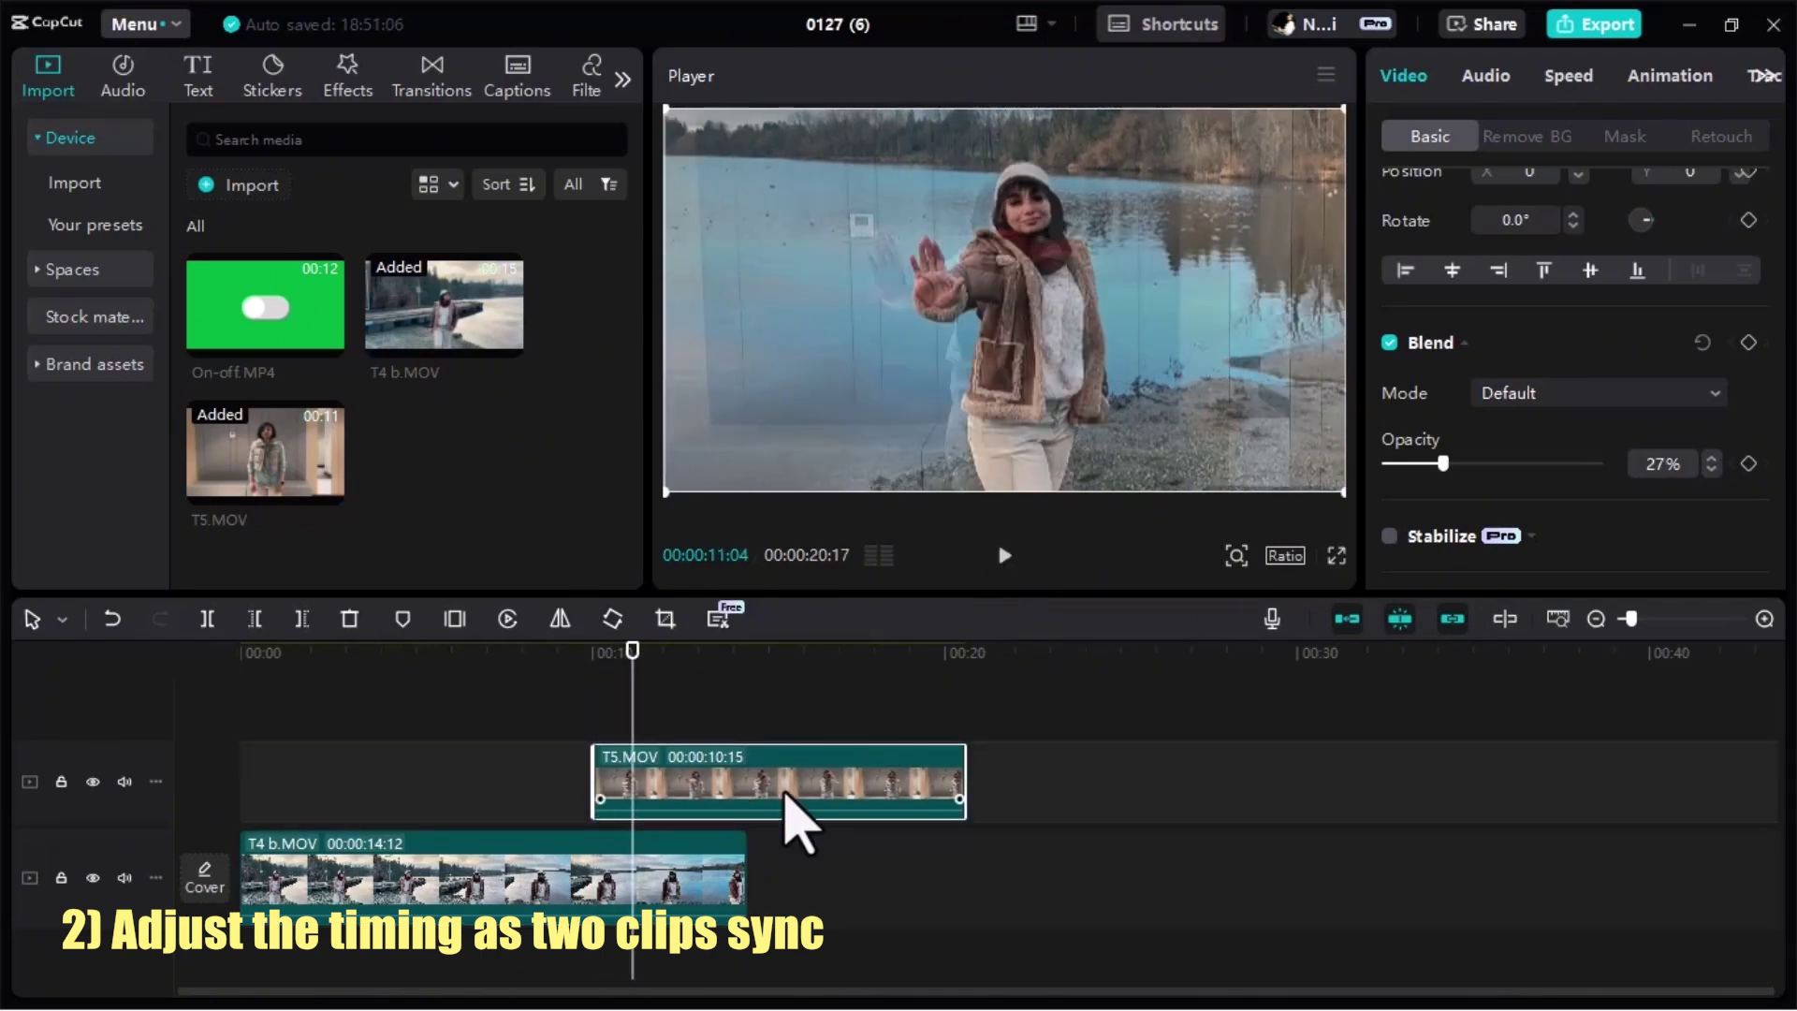
# - Start T5.MOV slightly earlier and replay the overlap to check the sync
pyautogui.moveTo(1629, 618); pyautogui.dragTo(1647, 620)
pyautogui.moveTo(901, 790)
pyautogui.mouseDown()
pyautogui.moveTo(859, 790)
pyautogui.moveTo(905, 781)
pyautogui.moveTo(887, 798)
pyautogui.mouseUp()
pyautogui.click(610, 734)
pyautogui.click(1004, 554)
pyautogui.press('space')
pyautogui.click(1004, 555)
pyautogui.click(1004, 555)
pyautogui.click(646, 707)
pyautogui.click(1004, 555)
pyautogui.click(1004, 555)
# - Restore T5.MOV's opacity to 100% and add On-off.MP4 on a new track at 10:11
pyautogui.click(1063, 441)
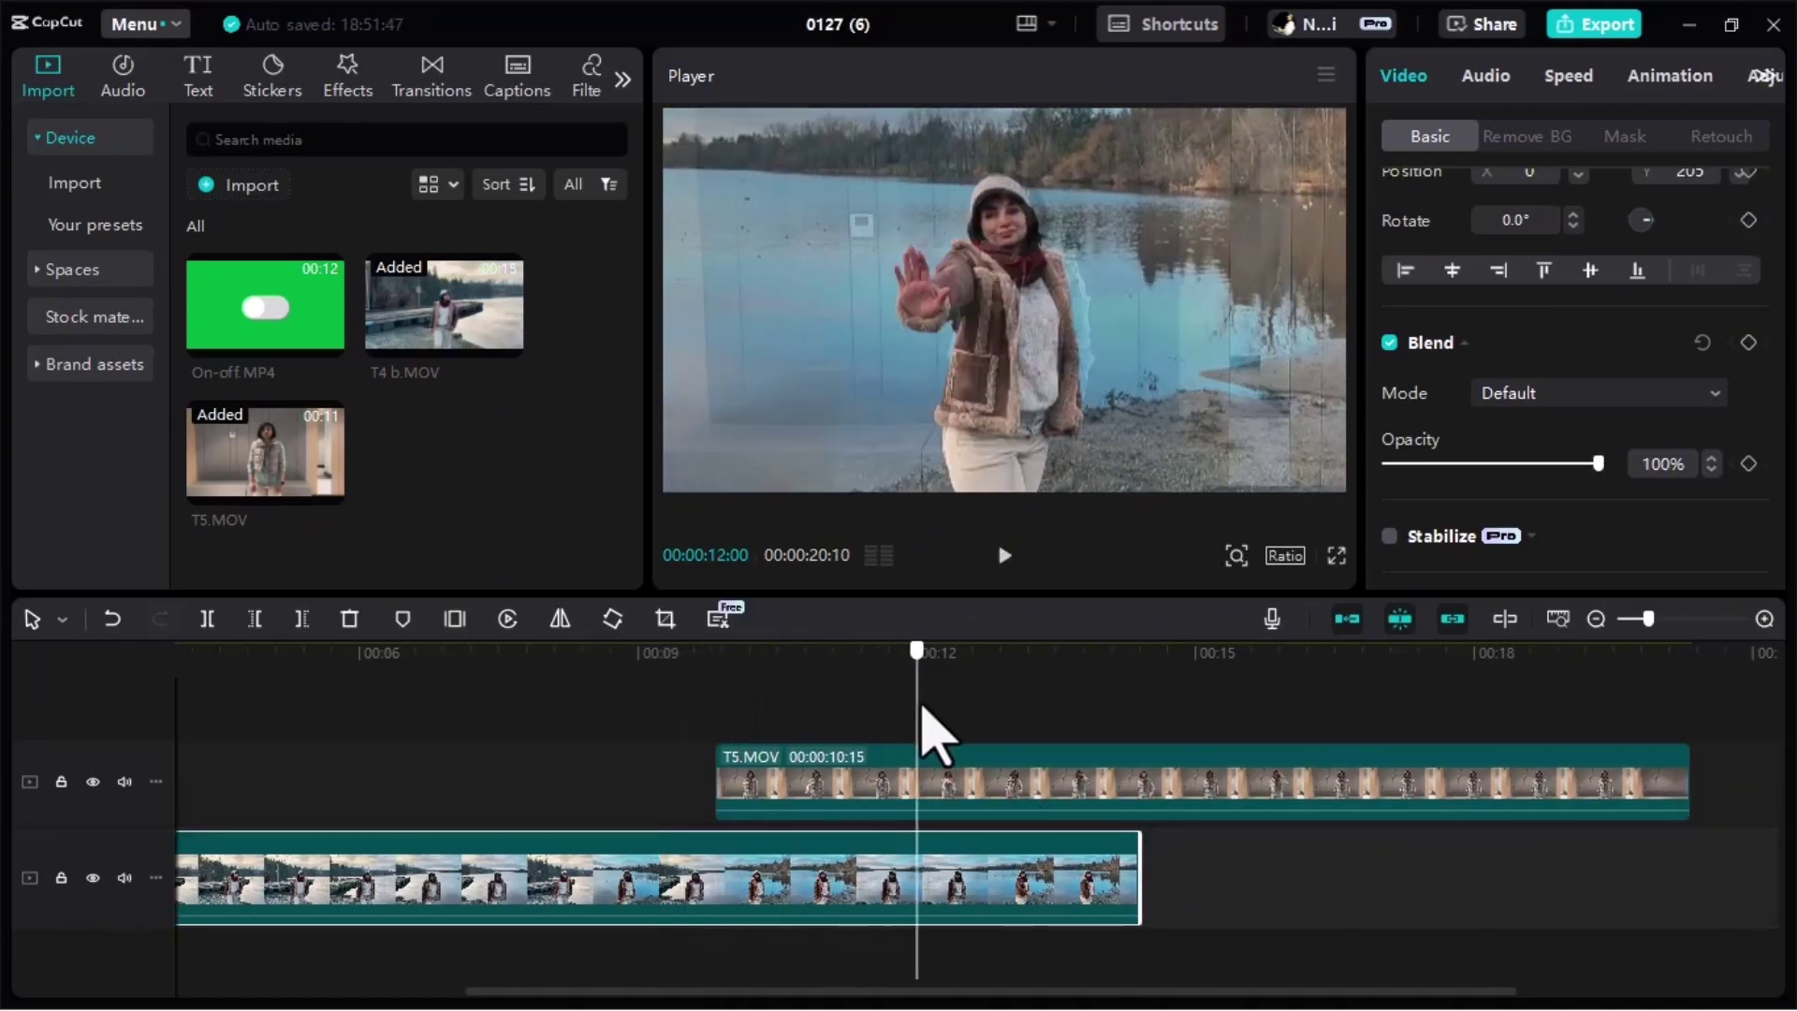
pyautogui.click(929, 705)
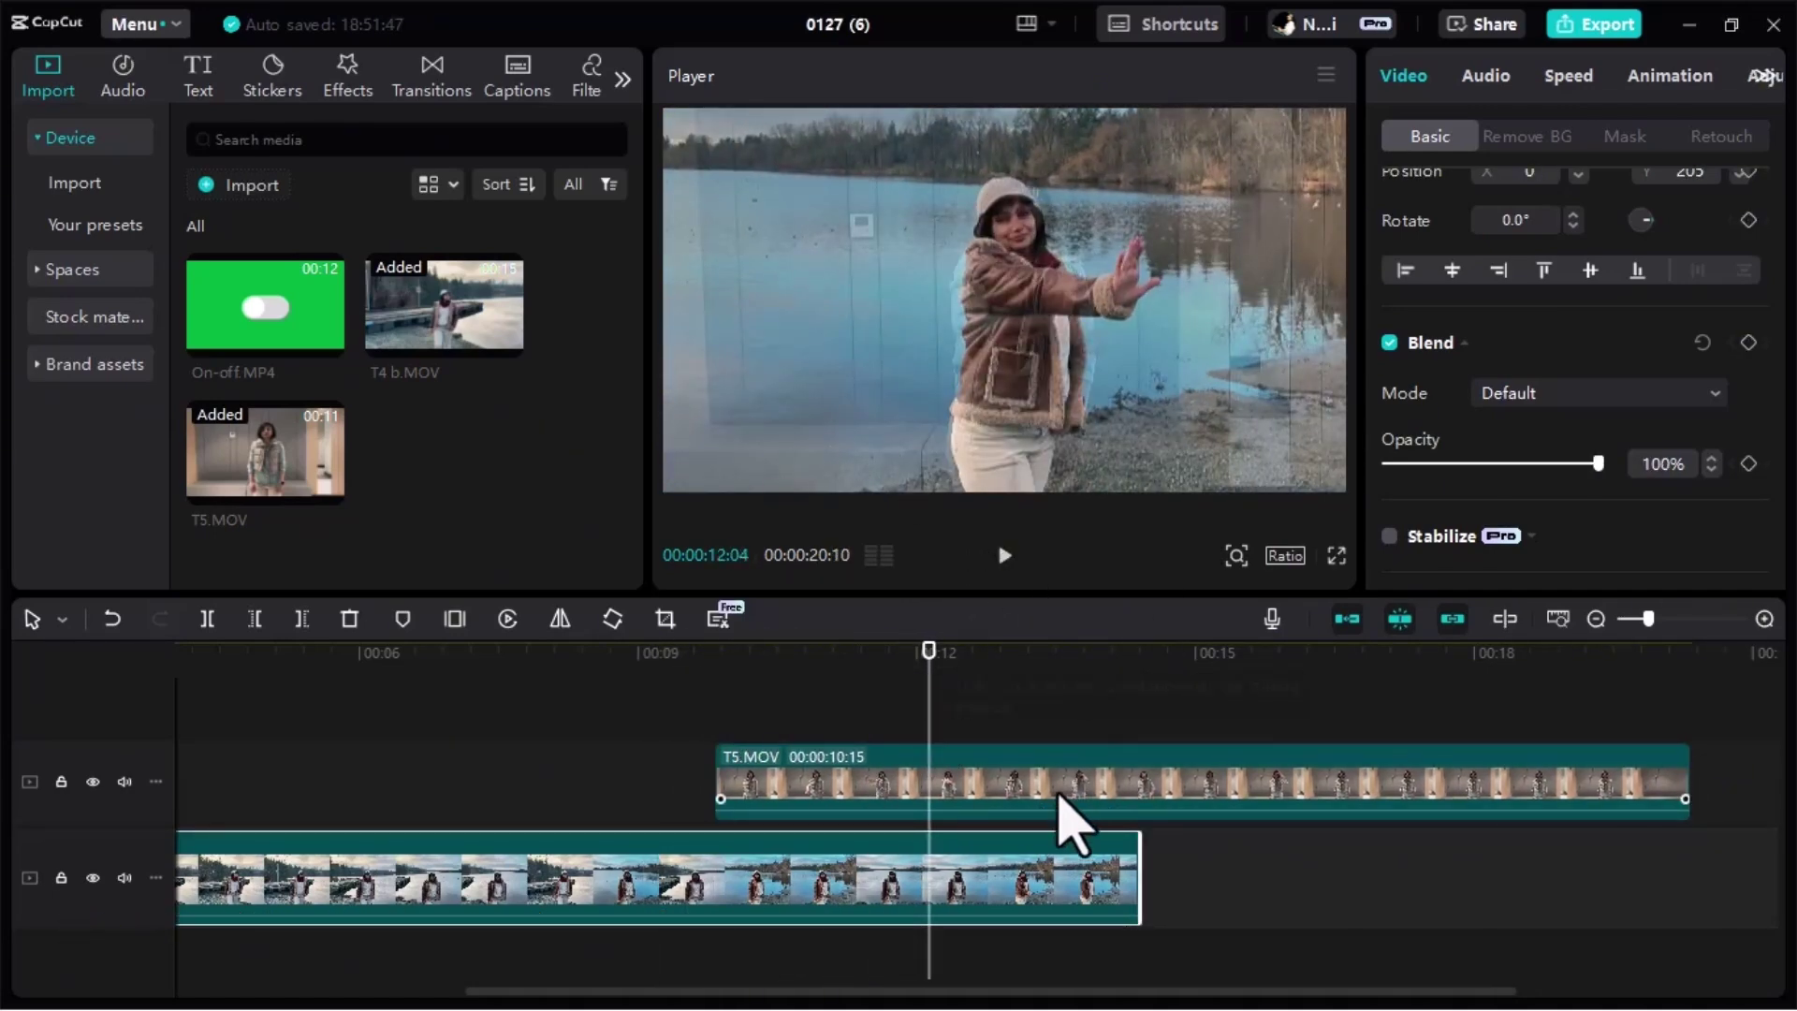
pyautogui.click(1075, 711)
pyautogui.click(913, 403)
pyautogui.scroll(-2, 1436, 486)
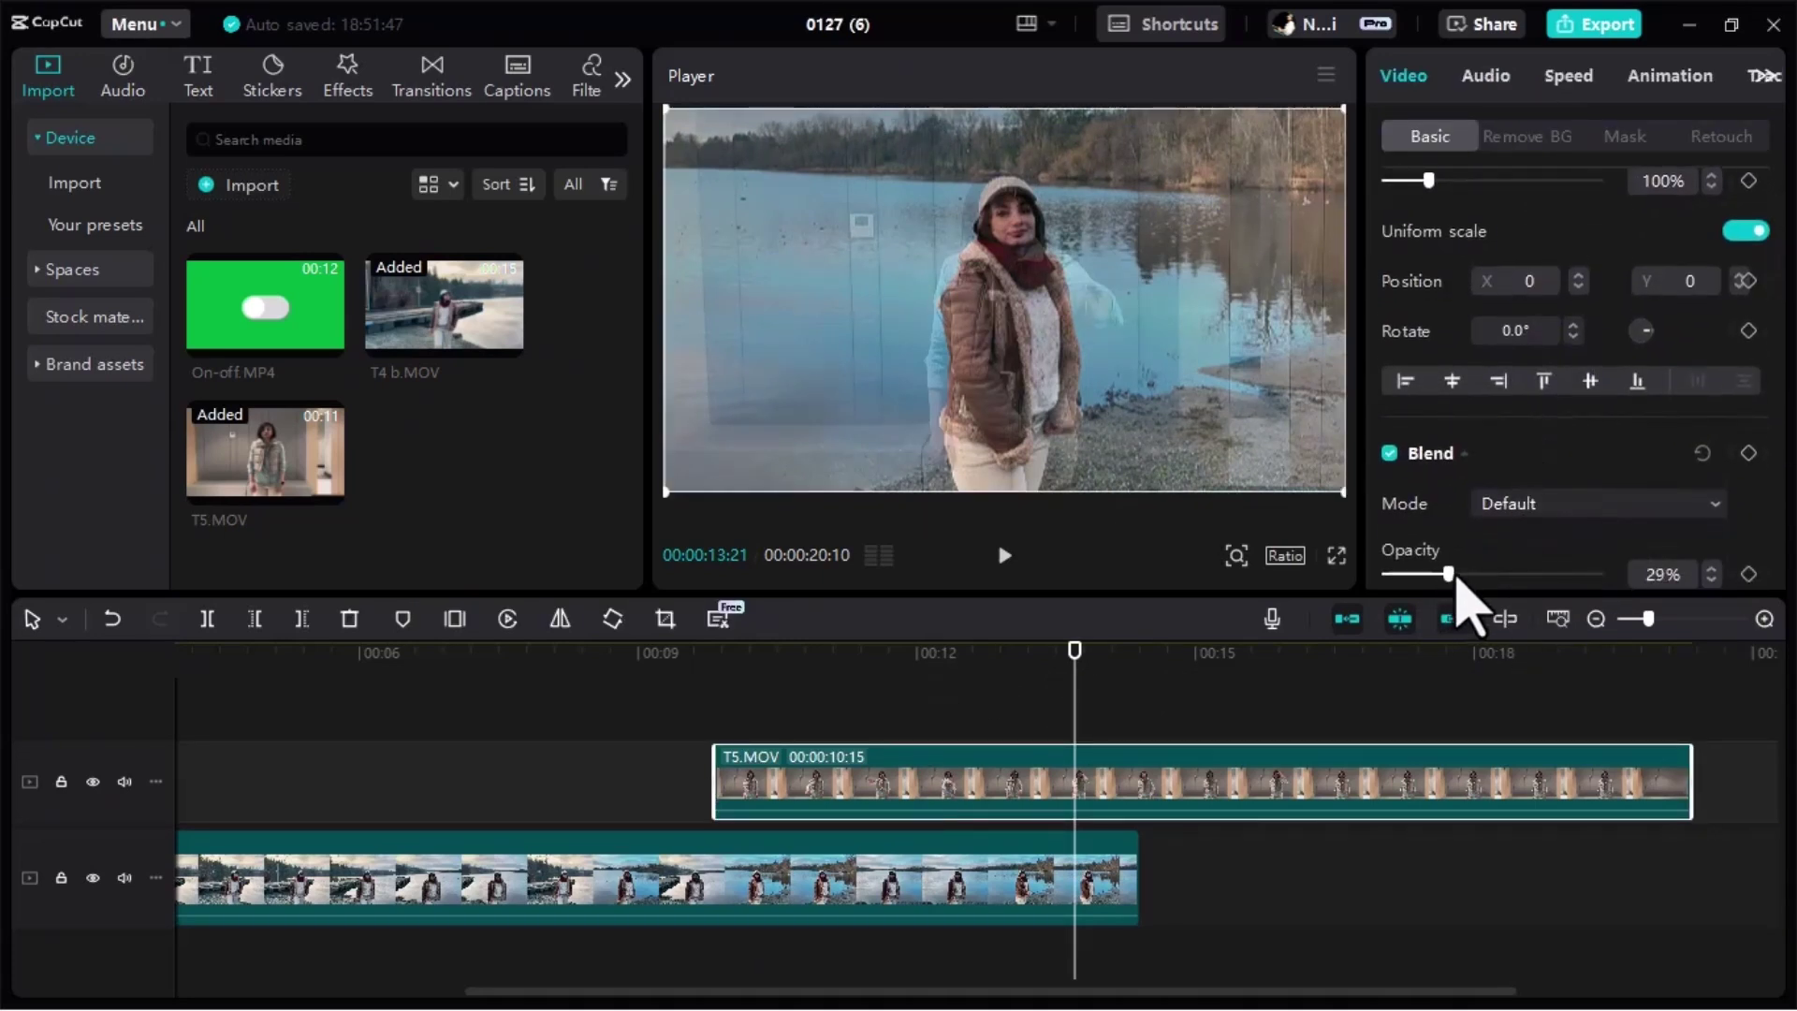
pyautogui.moveTo(1448, 576); pyautogui.dragTo(1599, 574)
pyautogui.moveTo(1078, 673); pyautogui.dragTo(764, 739)
pyautogui.moveTo(233, 300); pyautogui.dragTo(788, 726)
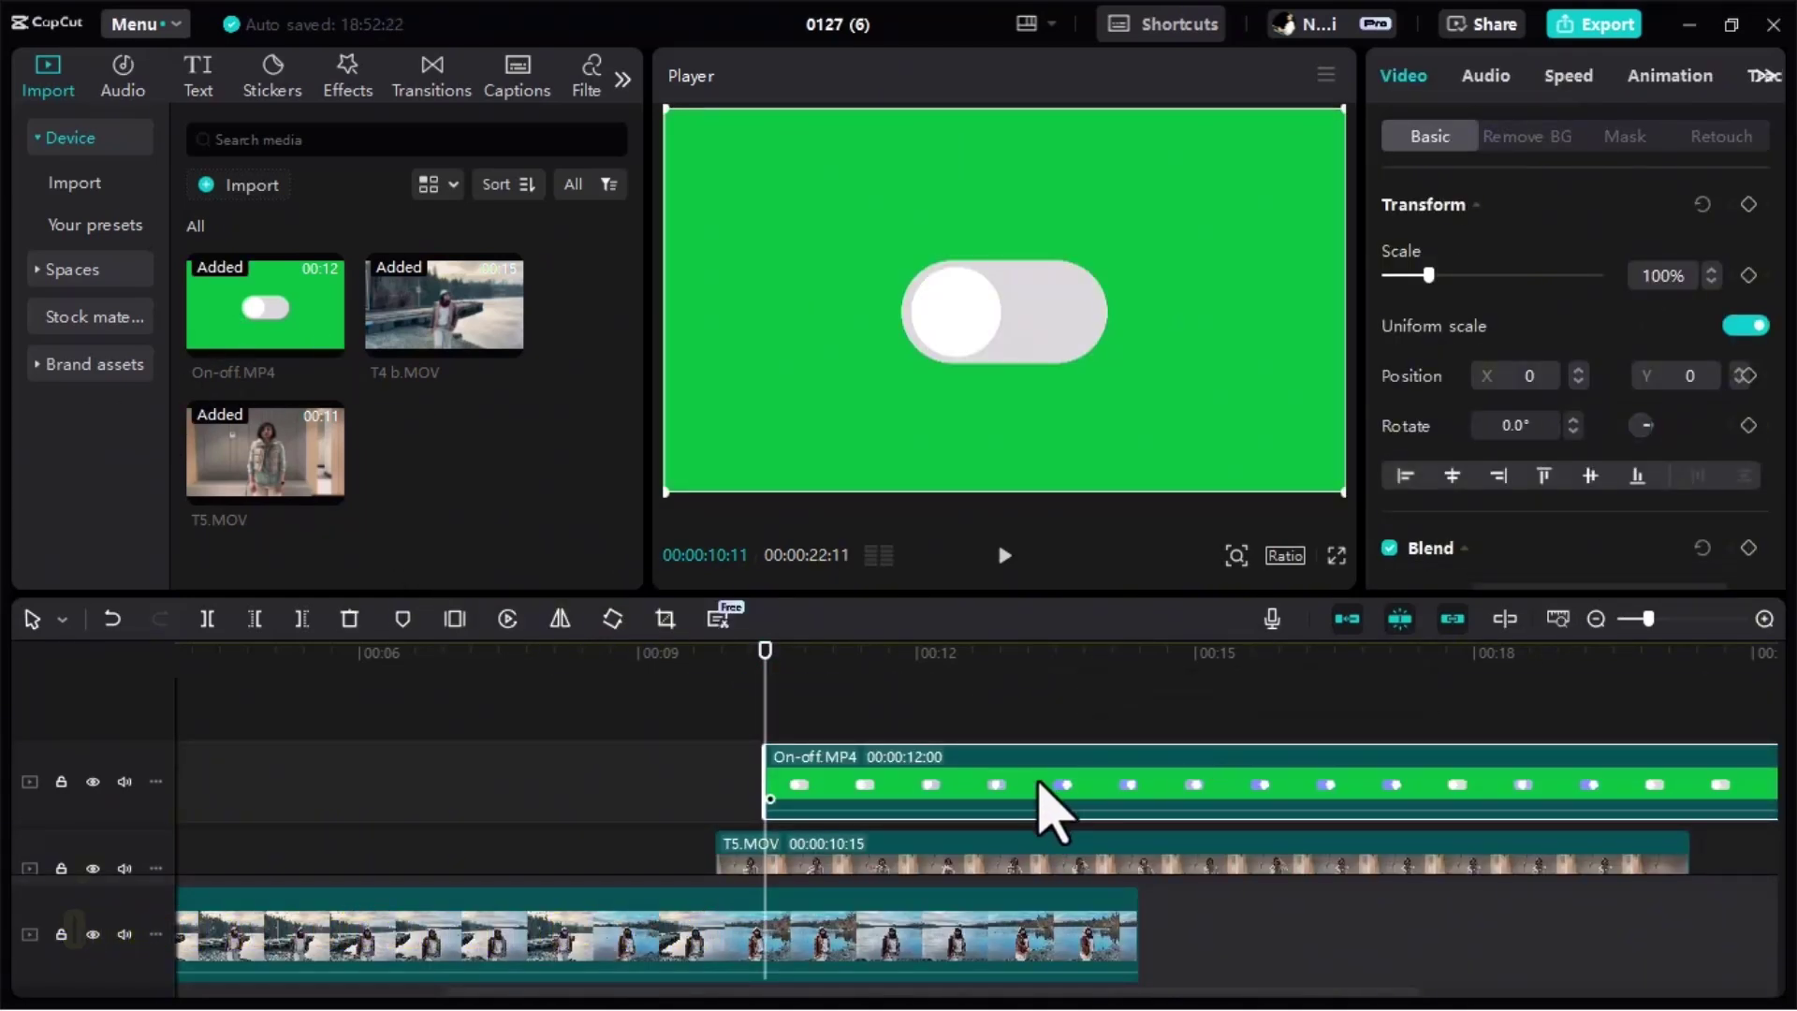
# - Chroma-key On-off.MP4's green background with intensity 37, feather edge 20 and clean up edge 21
pyautogui.click(1508, 136)
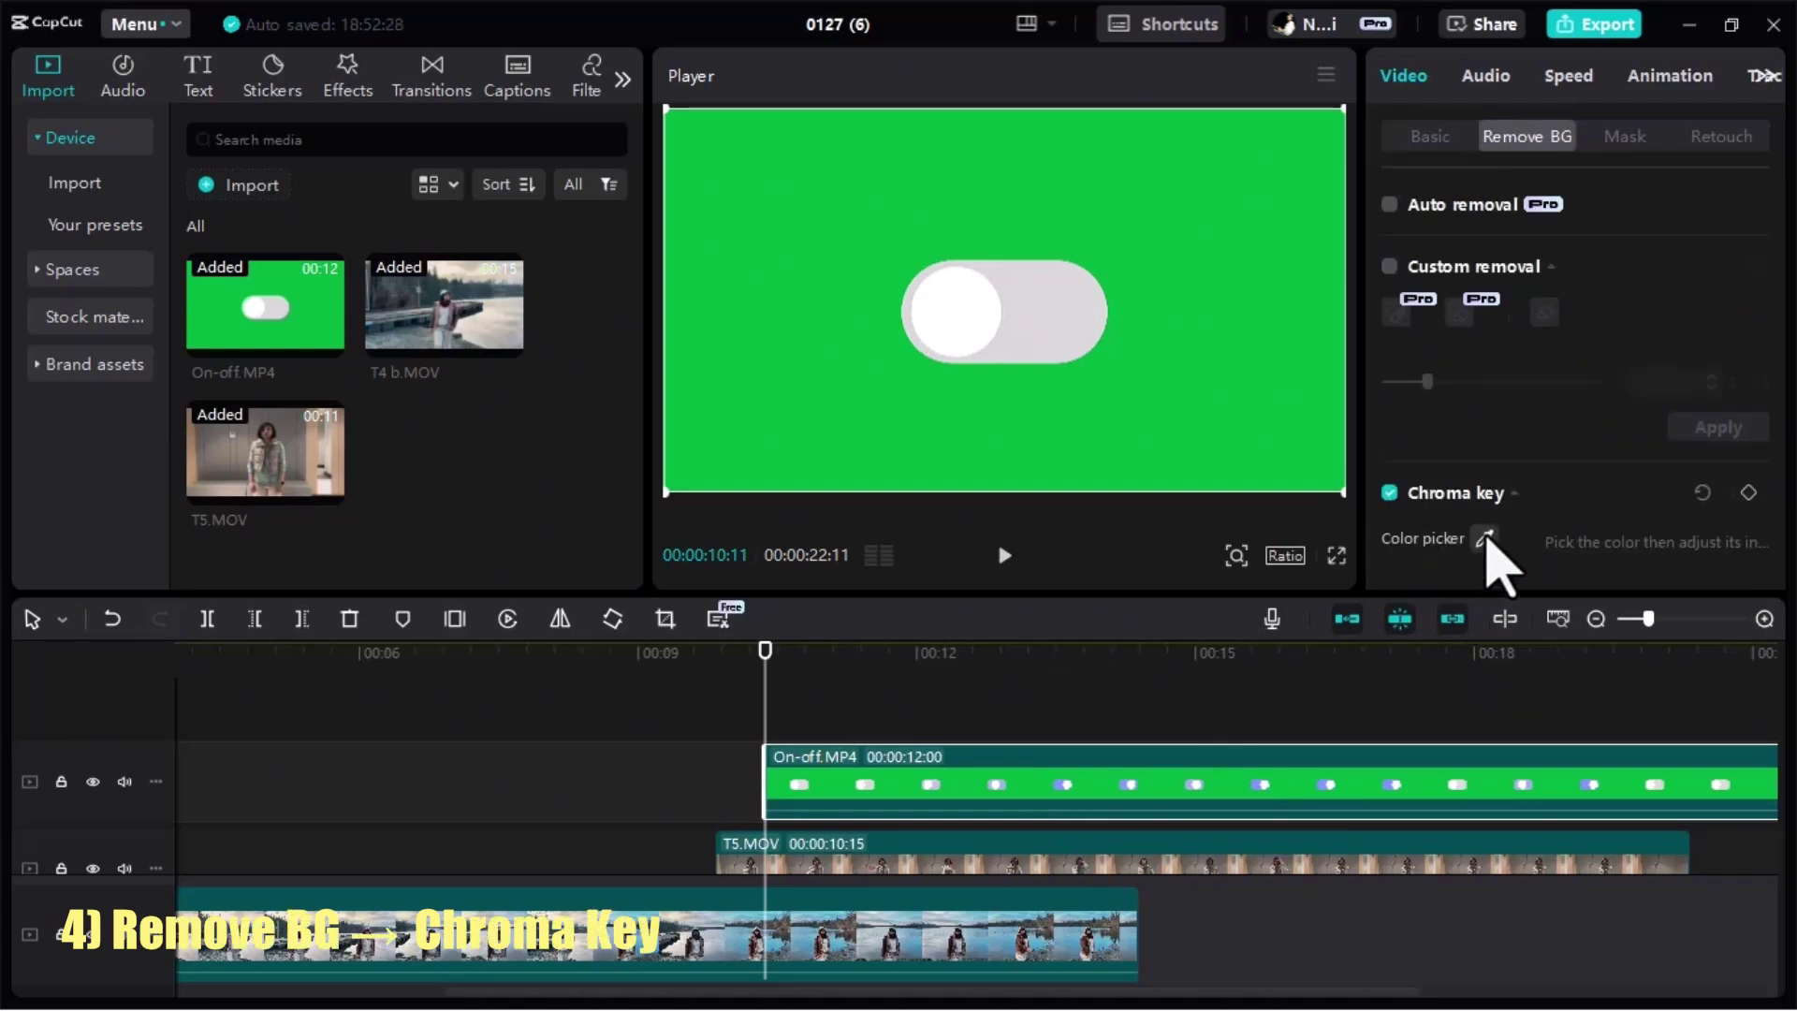
pyautogui.click(1483, 539)
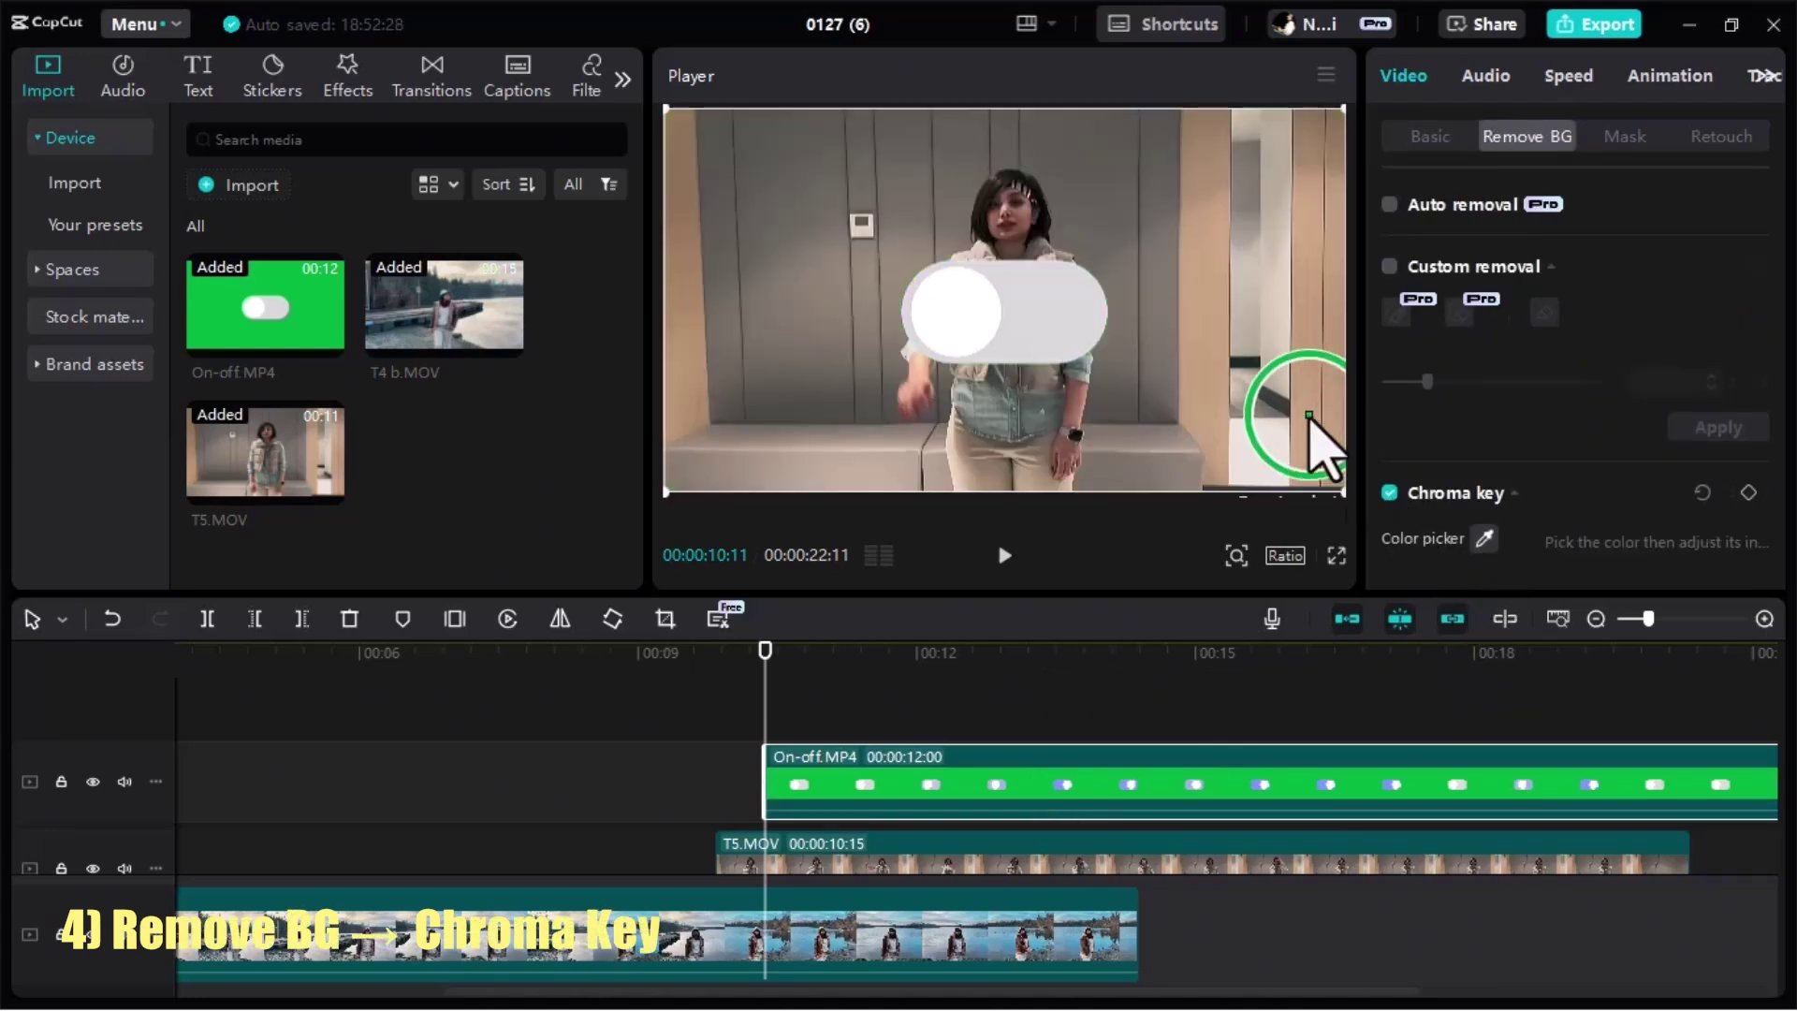
pyautogui.click(1203, 328)
pyautogui.scroll(-3, 1573, 521)
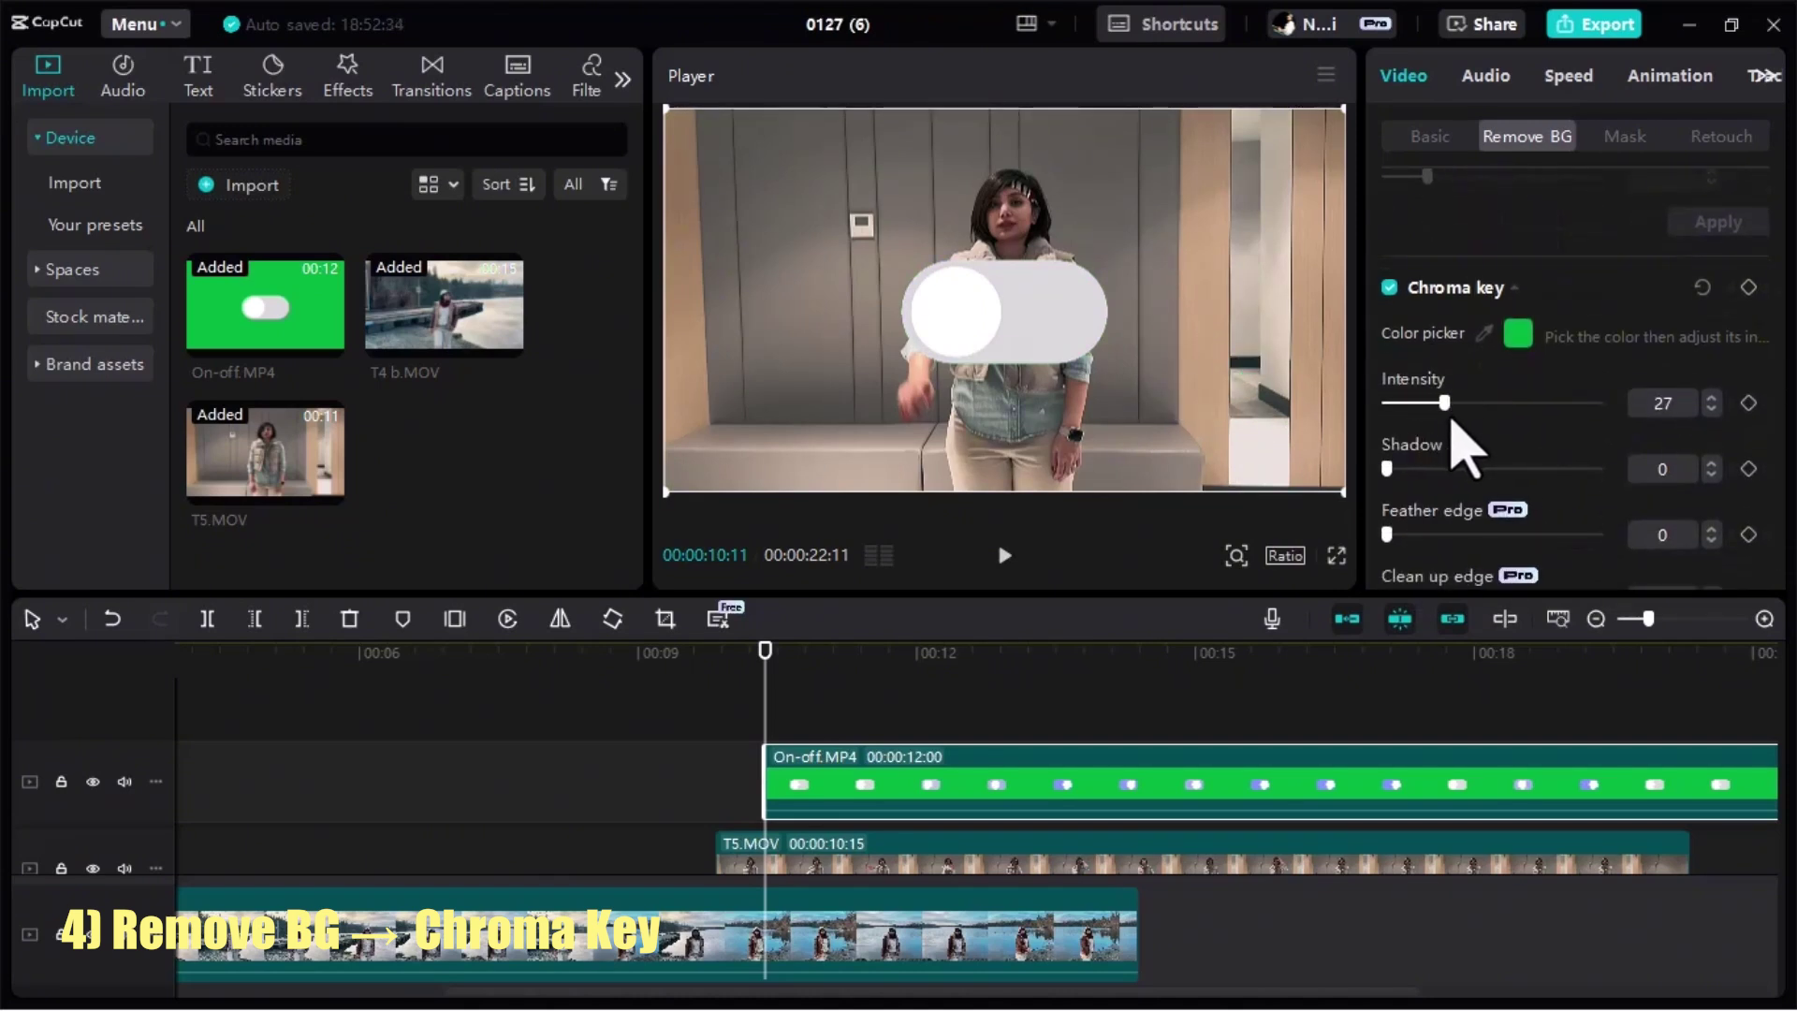
pyautogui.scroll(-1, 1497, 524)
pyautogui.moveTo(1438, 539)
pyautogui.mouseDown()
pyautogui.moveTo(1412, 560)
pyautogui.moveTo(1430, 560)
pyautogui.mouseUp()
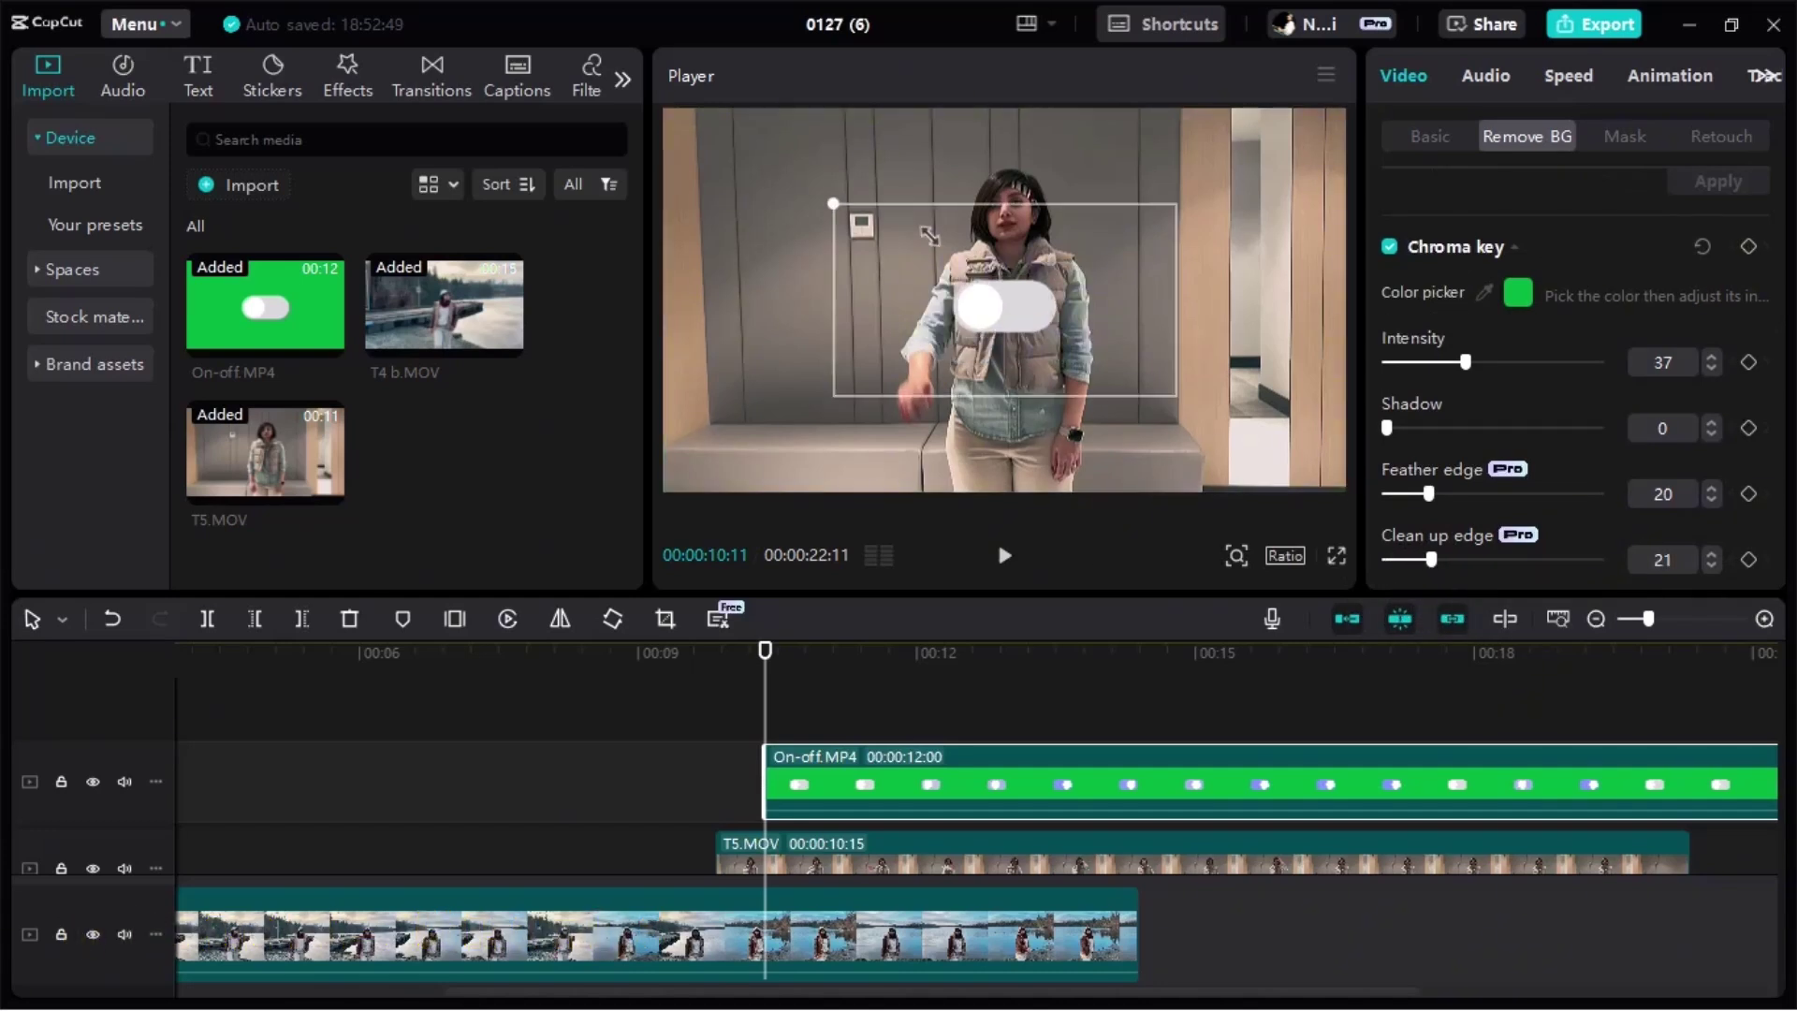
pyautogui.scroll(-1, 851, 762)
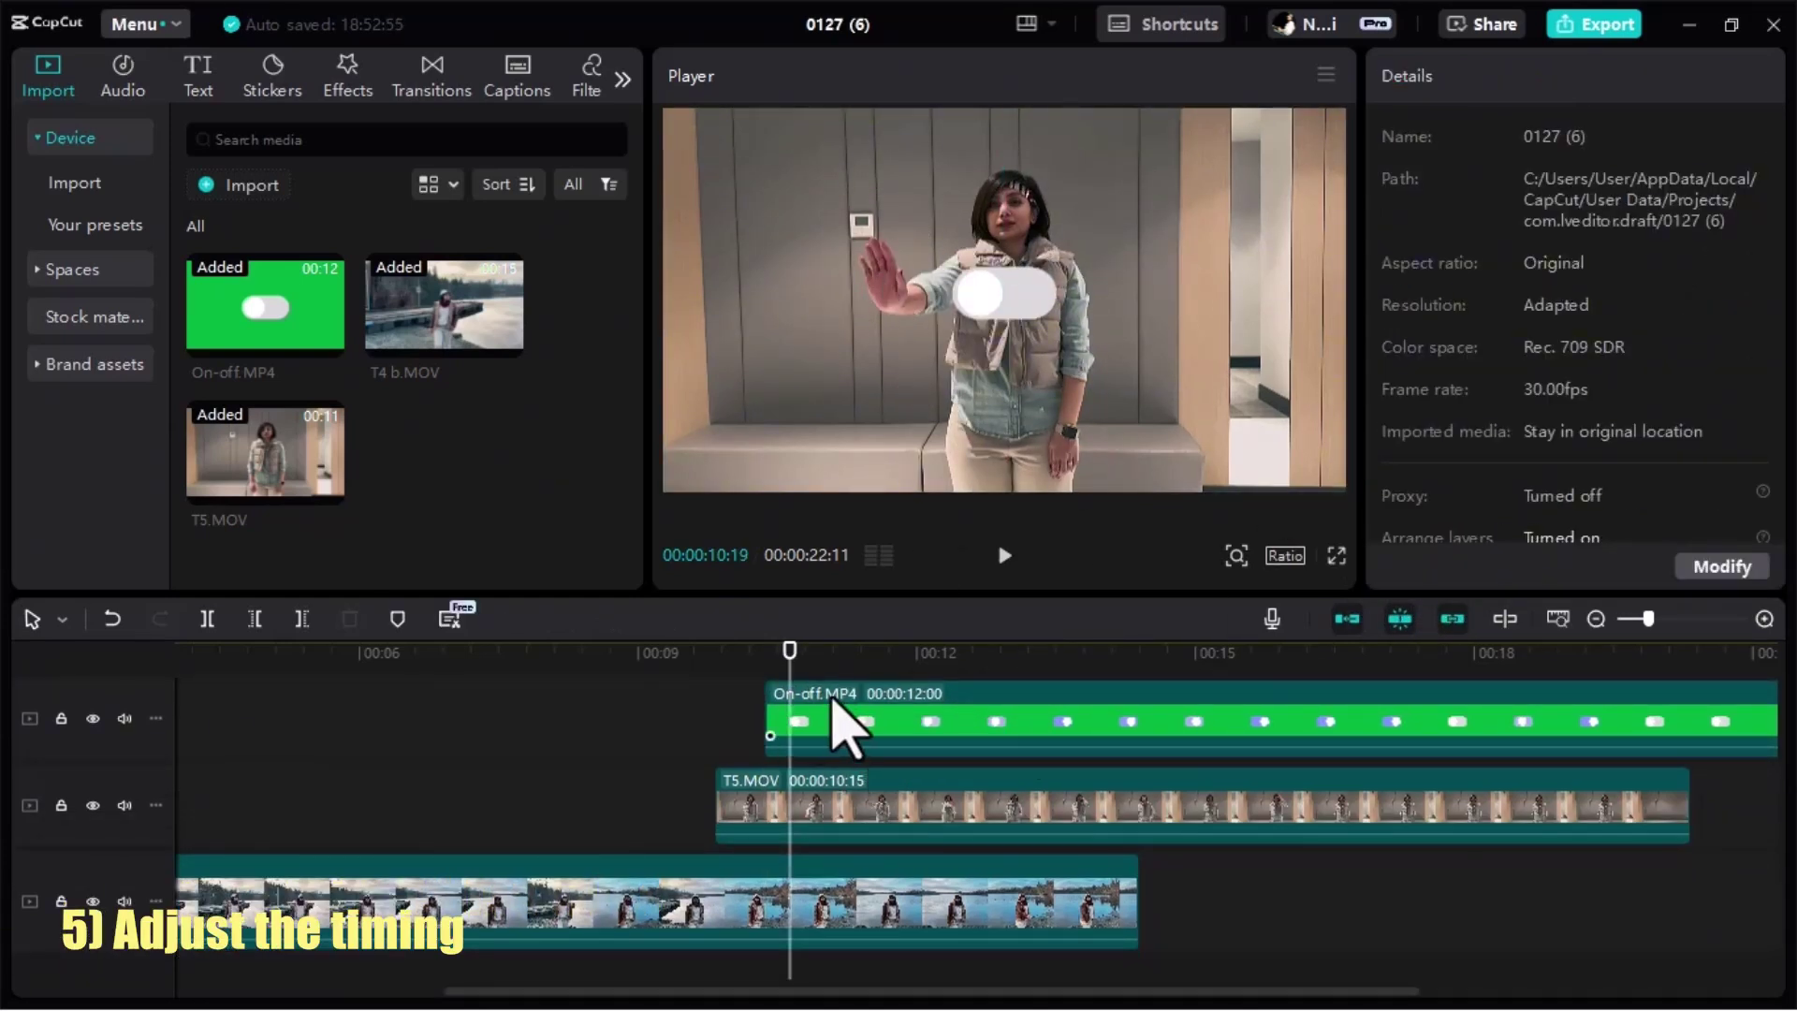
# - Preview the transition, then set On-off.MP4 to 2.0x speed so it lasts 6.0 seconds
pyautogui.click(706, 652)
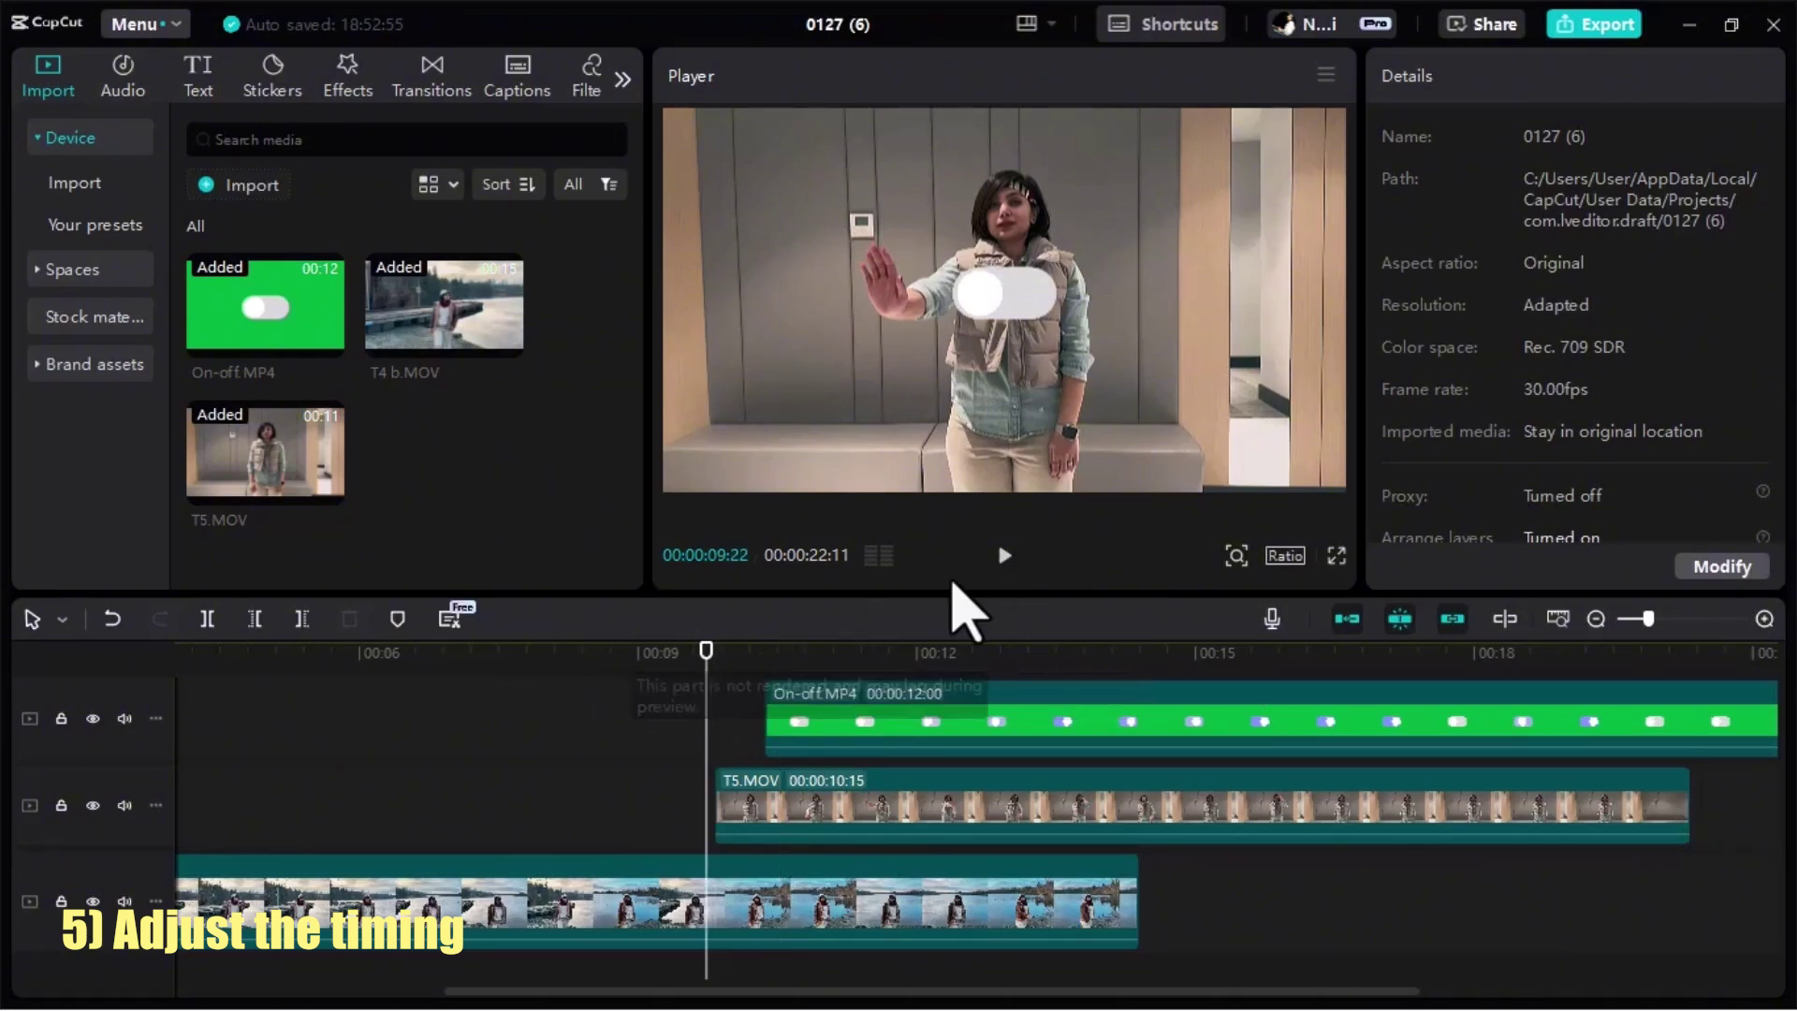
pyautogui.click(1004, 556)
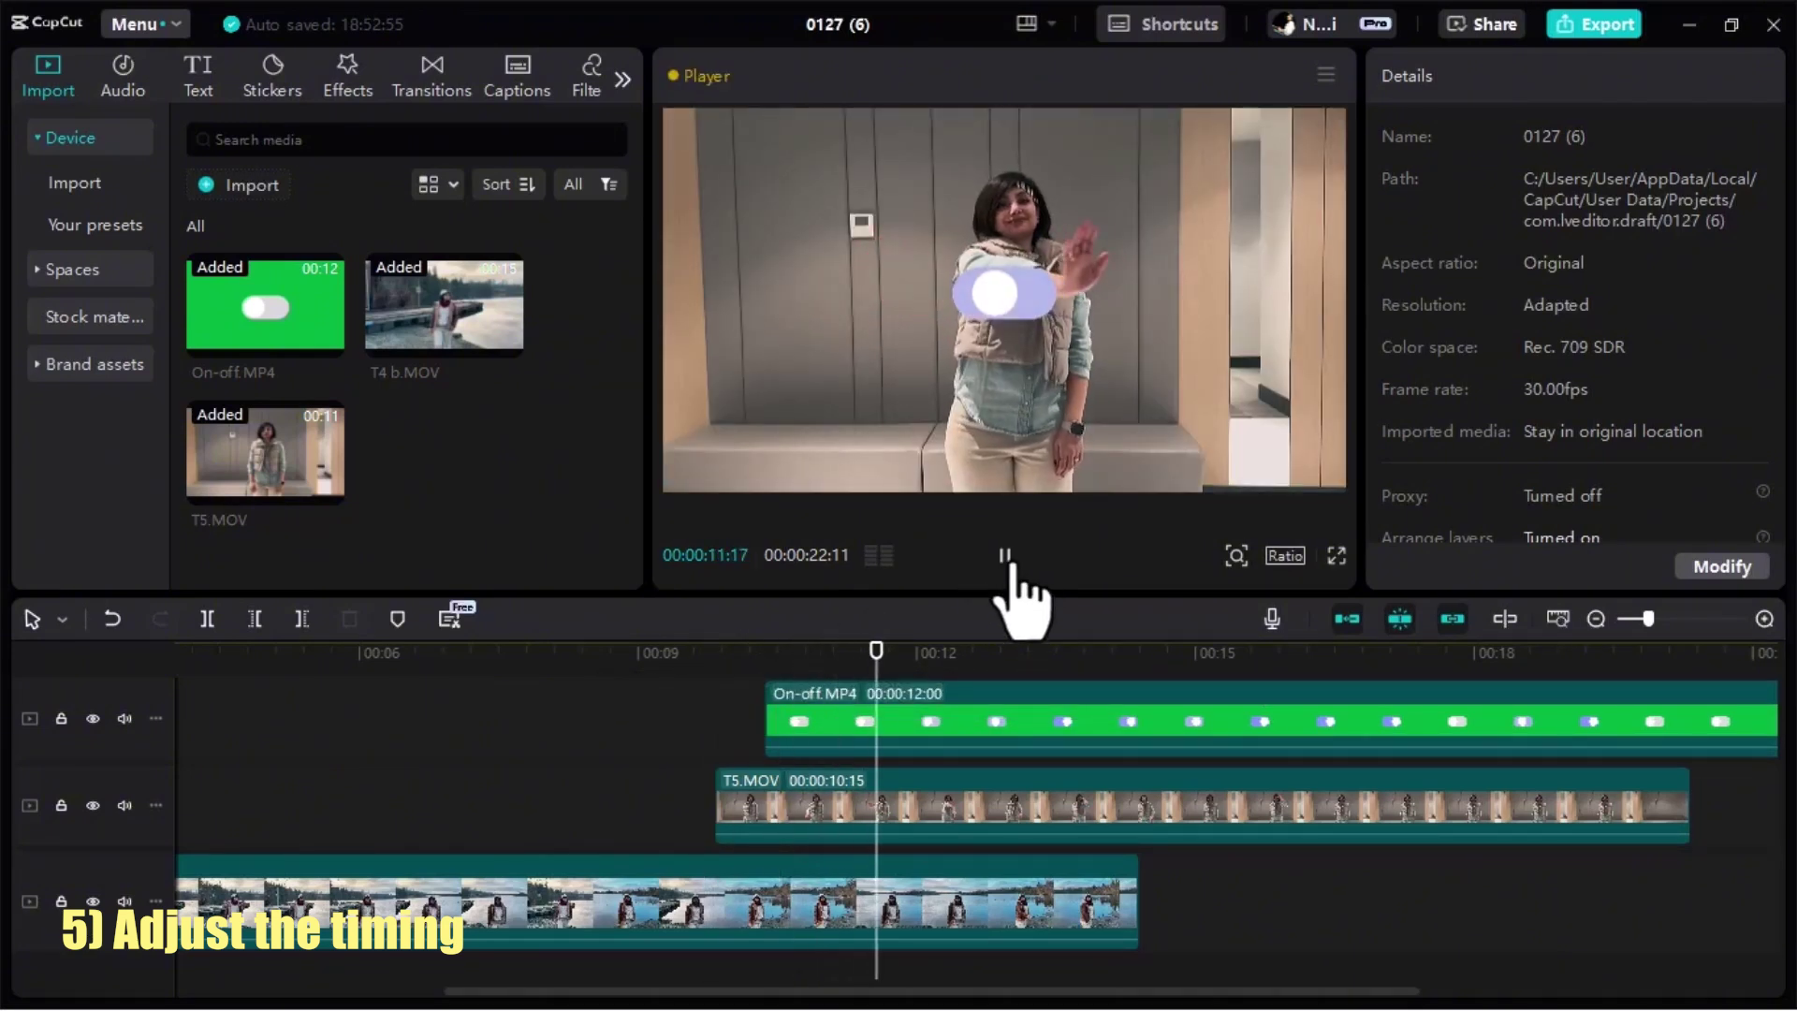
pyautogui.click(1006, 556)
pyautogui.click(999, 739)
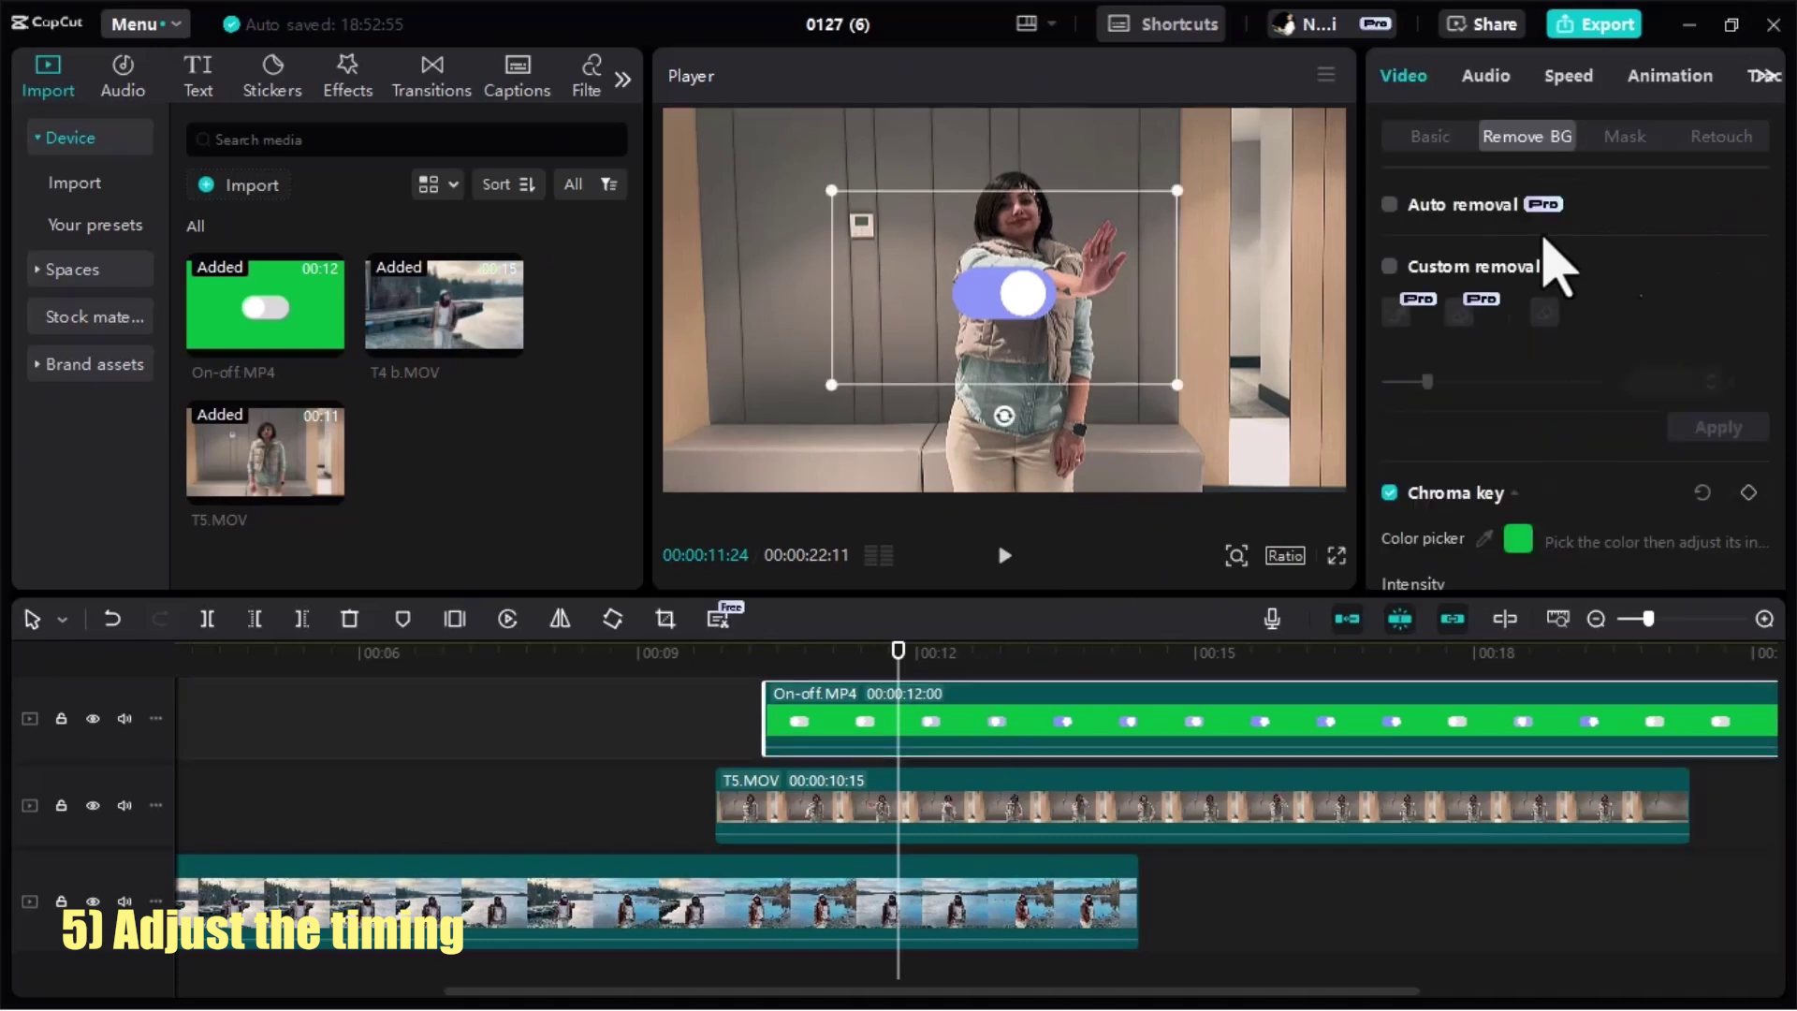
pyautogui.click(1578, 77)
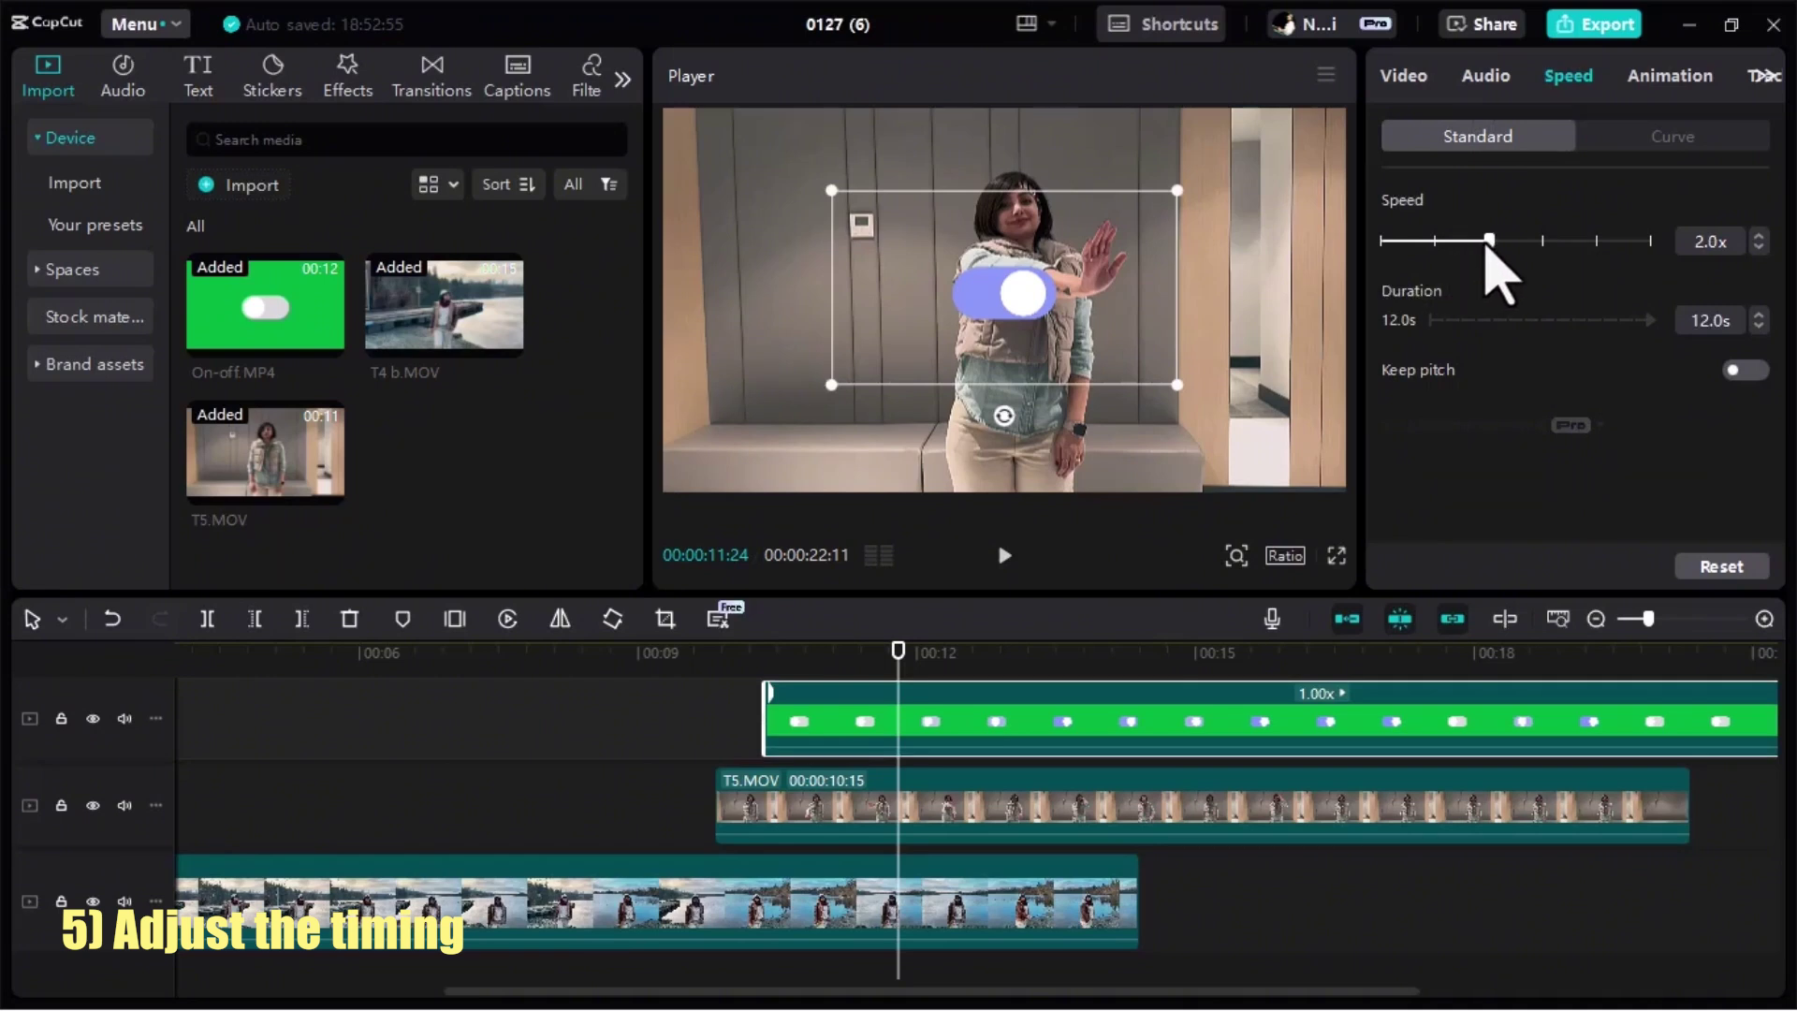
# - Scrub and play the sped-up toggle over the lake clip to check its timing
pyautogui.moveTo(894, 648); pyautogui.dragTo(734, 652)
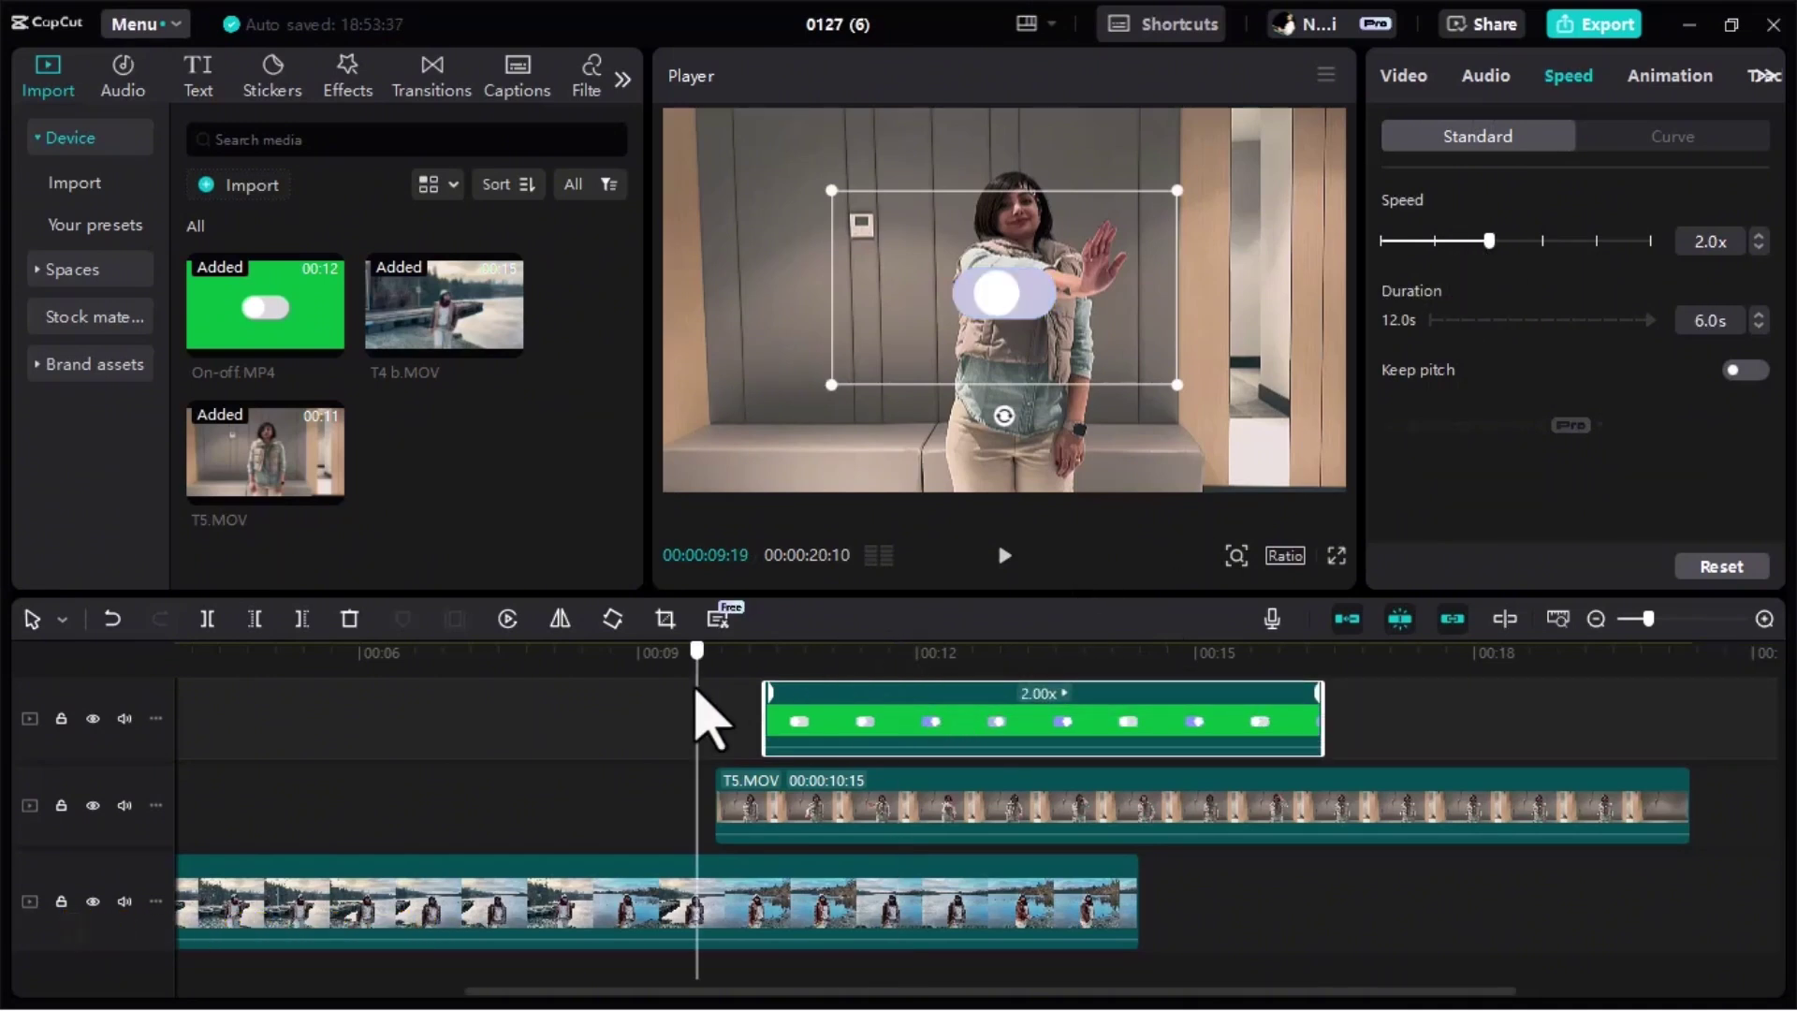
pyautogui.click(1004, 556)
pyautogui.click(1004, 555)
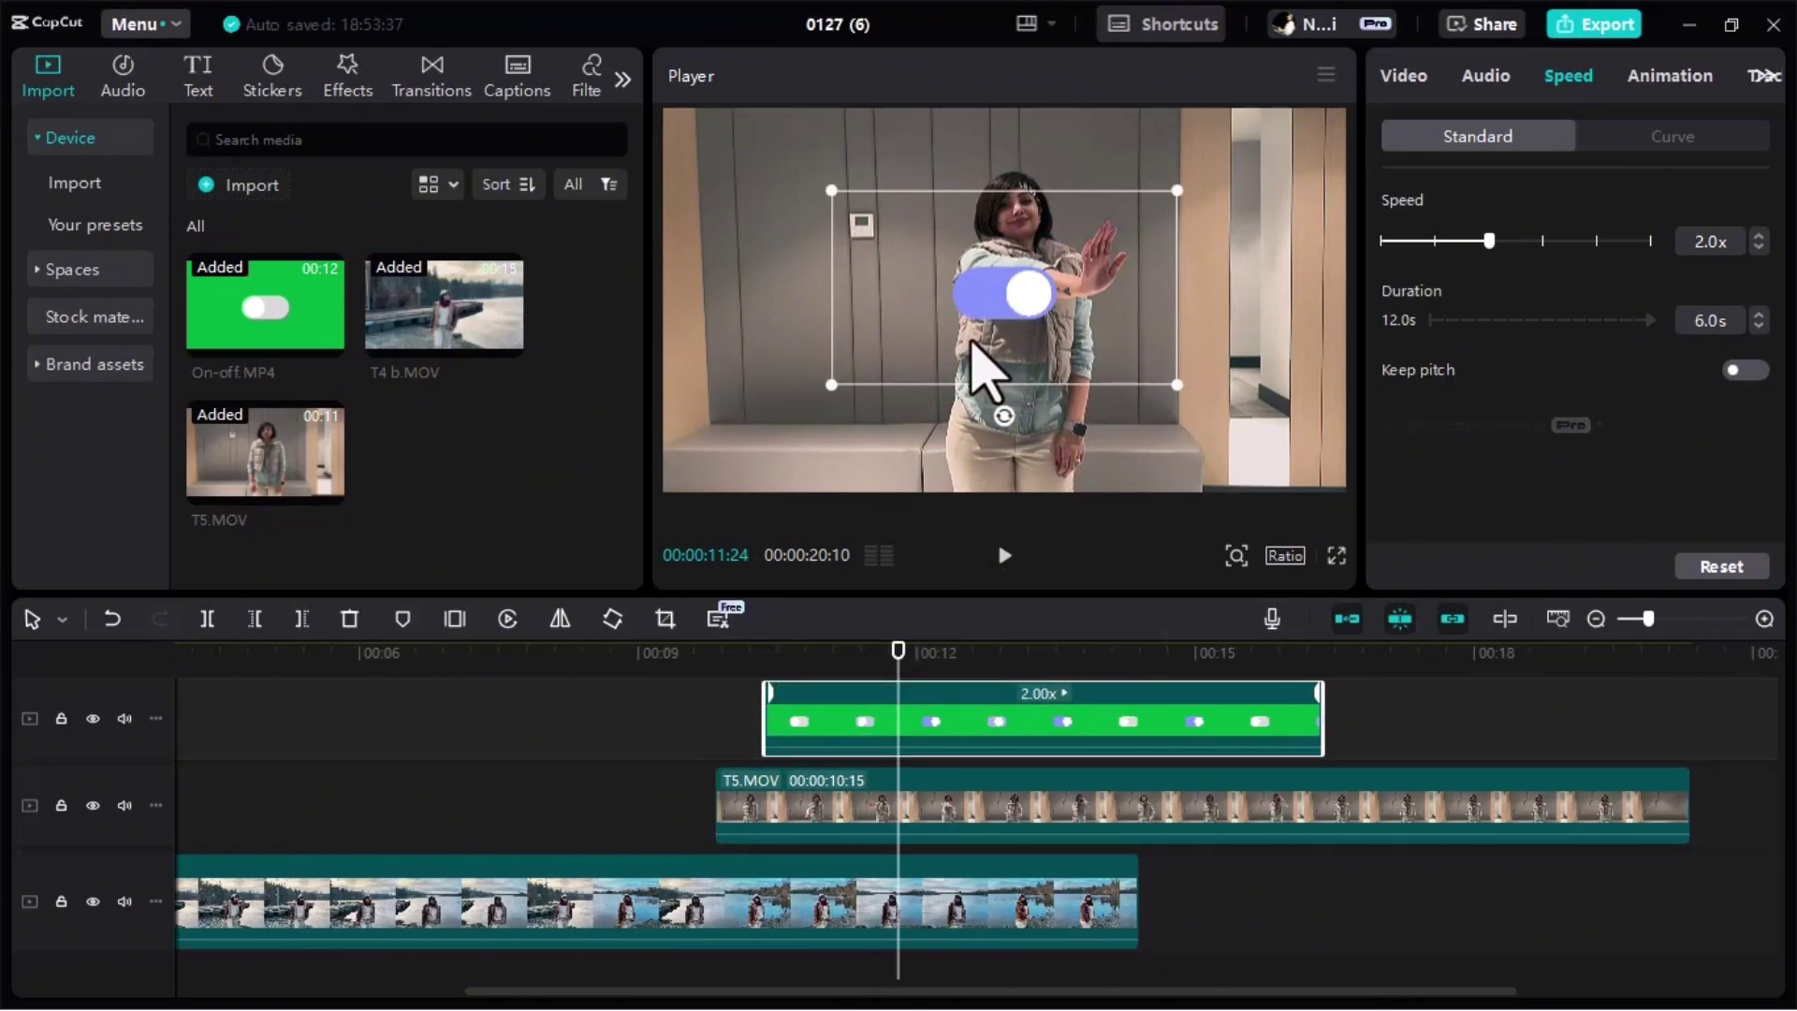
pyautogui.moveTo(900, 676); pyautogui.dragTo(633, 767)
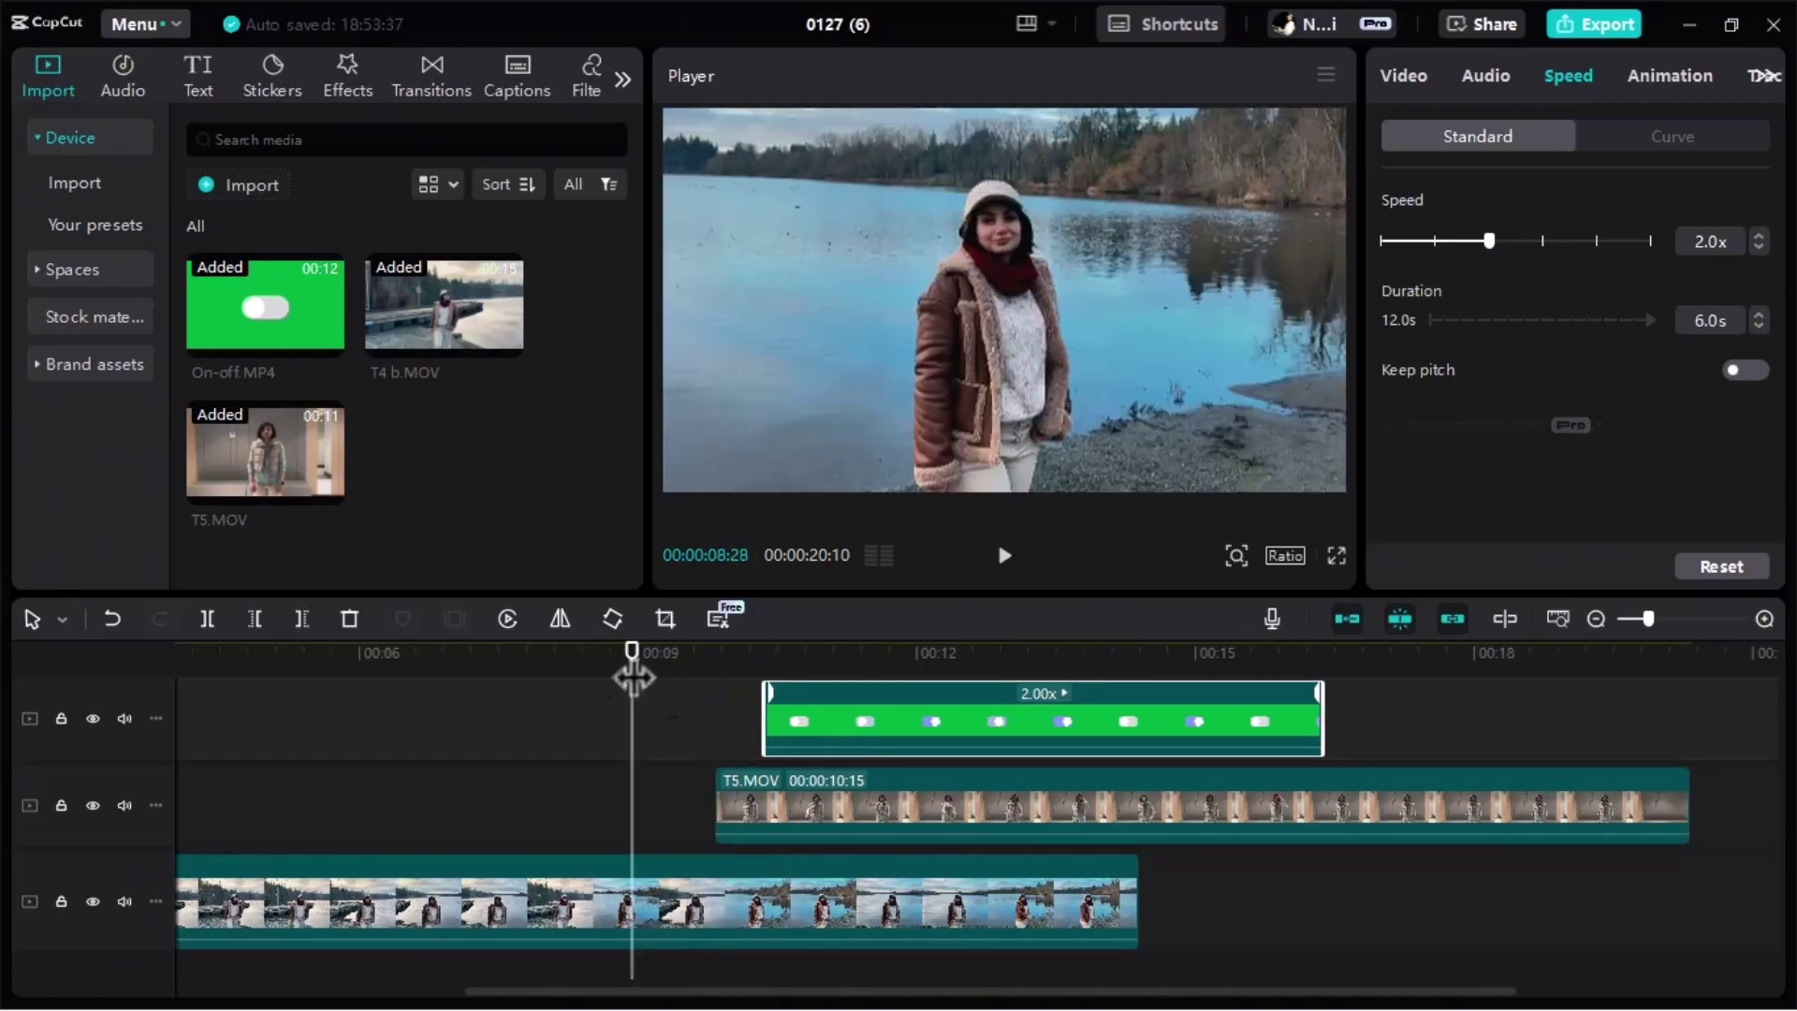
pyautogui.moveTo(634, 666); pyautogui.dragTo(739, 723)
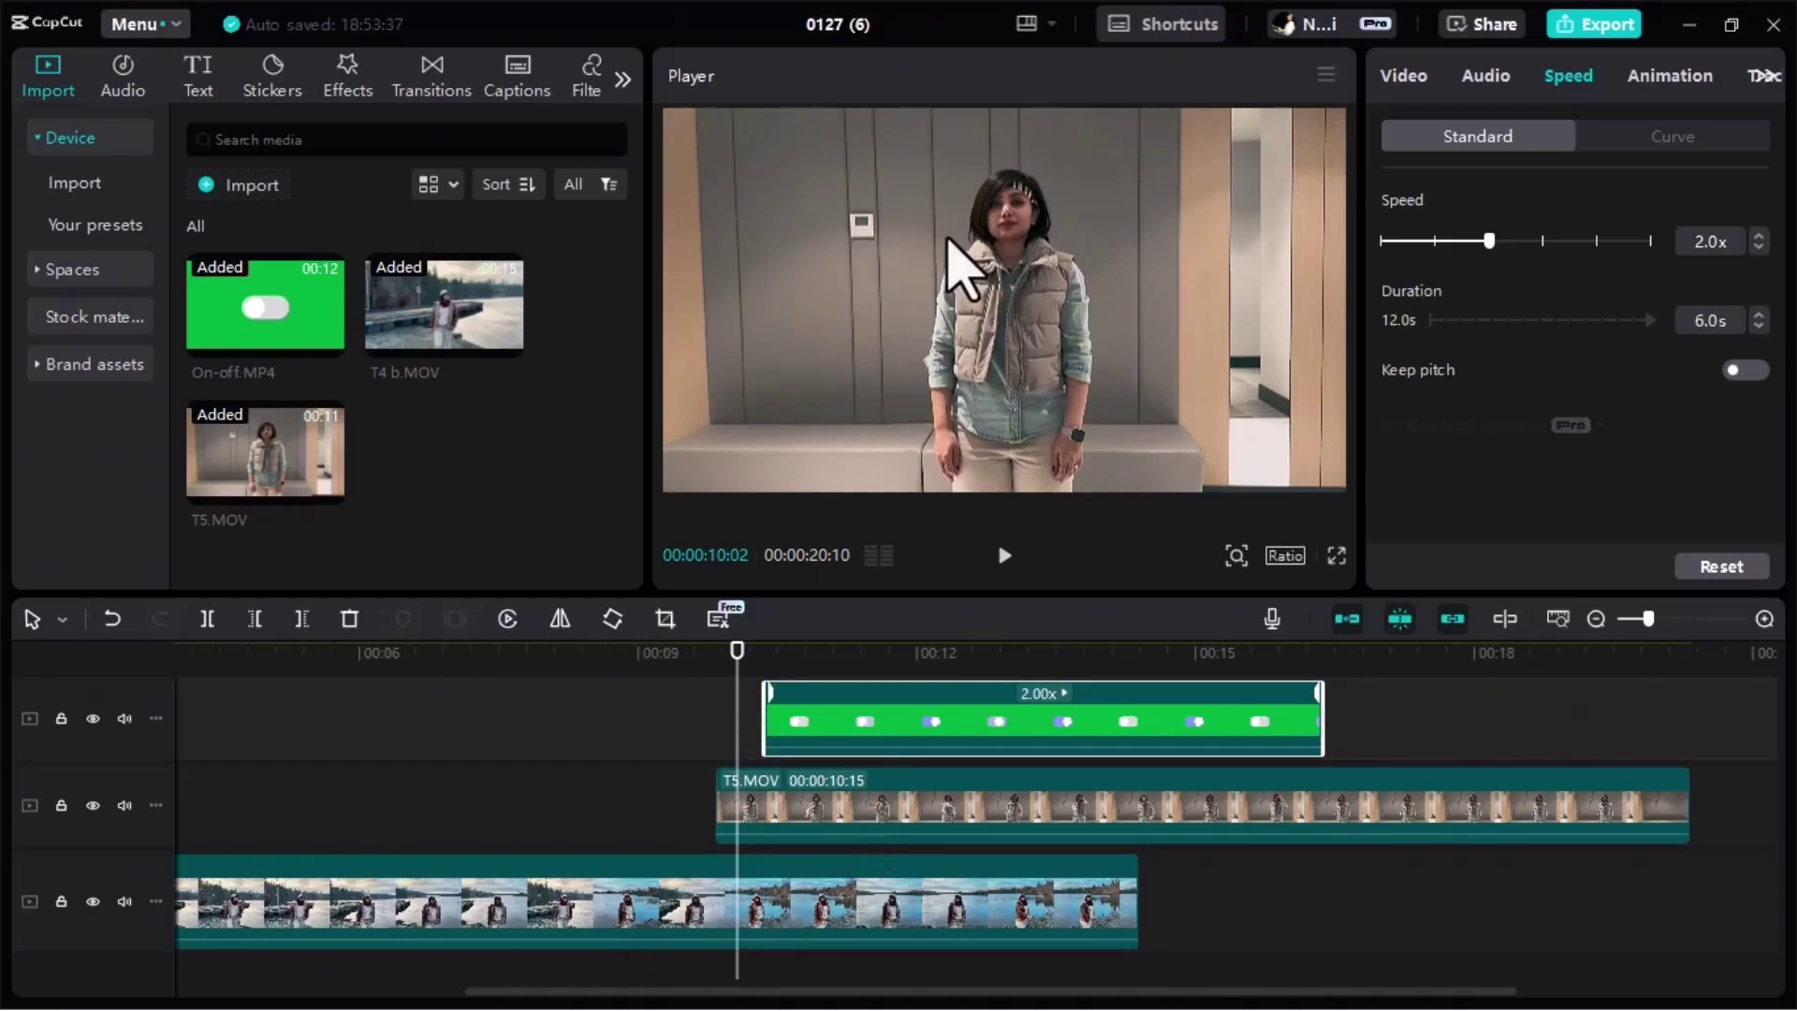
pyautogui.click(702, 673)
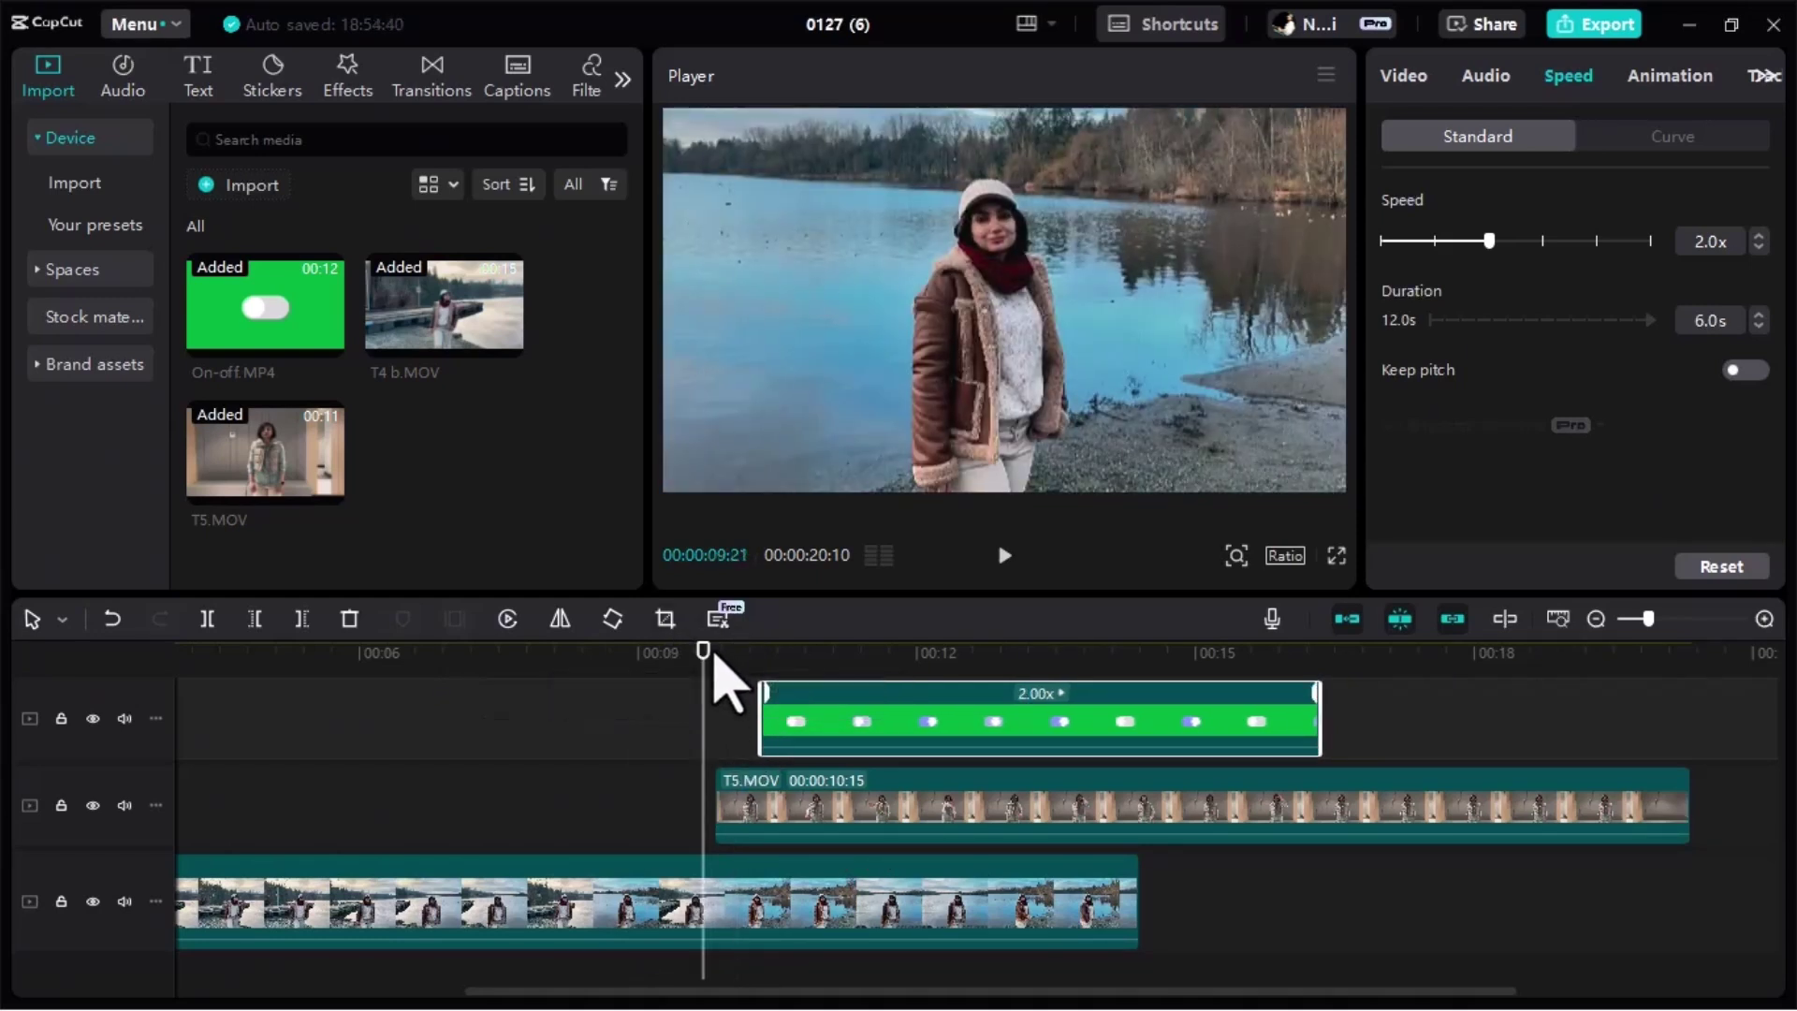
pyautogui.moveTo(702, 679); pyautogui.dragTo(715, 678)
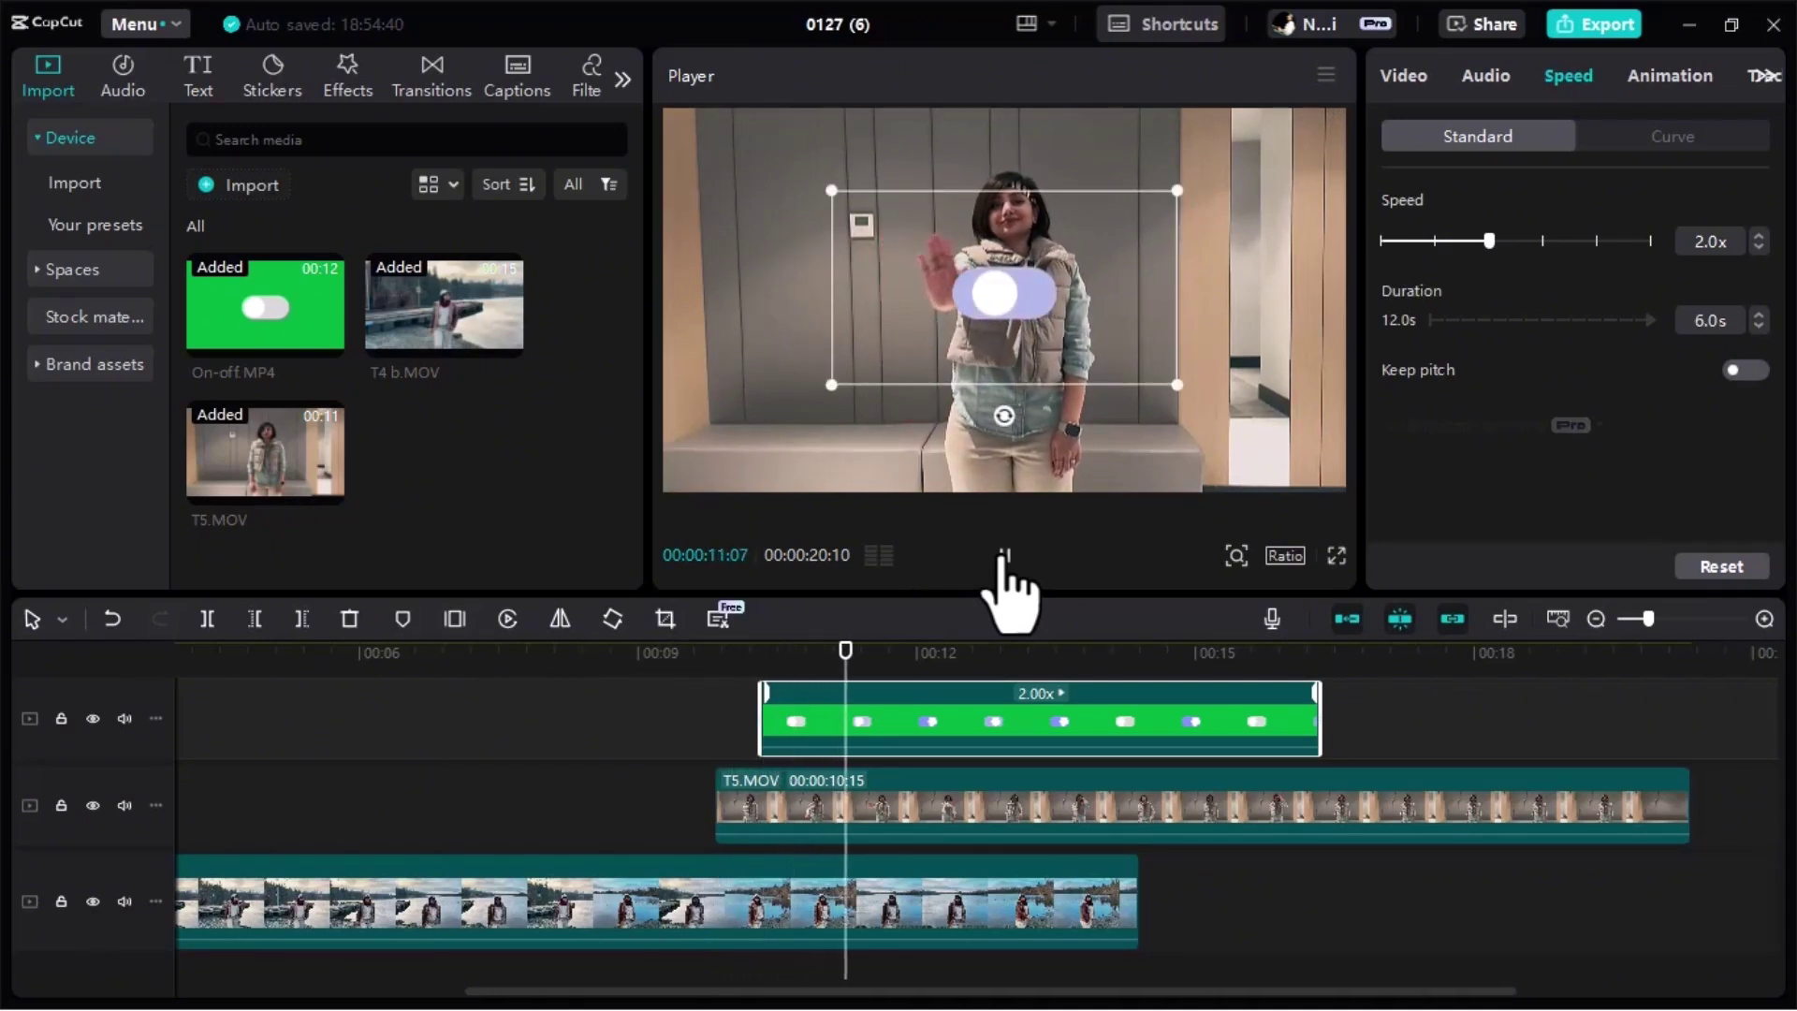
pyautogui.click(1004, 555)
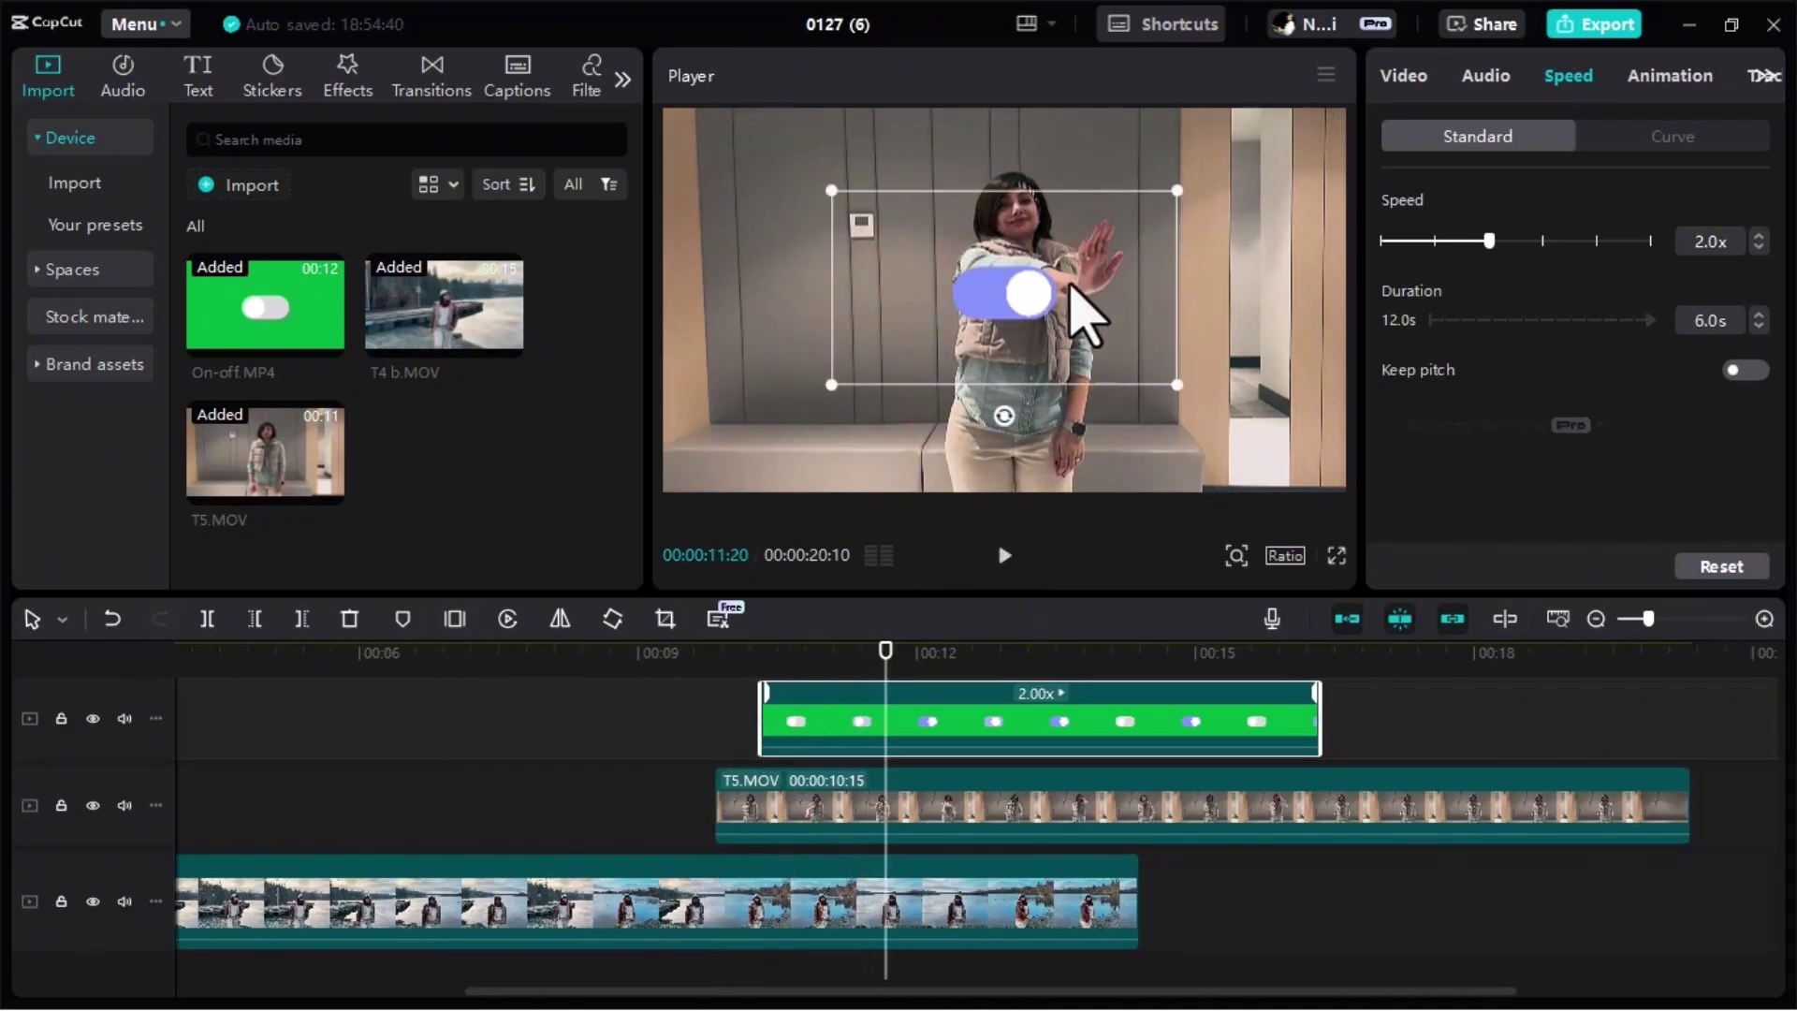
pyautogui.moveTo(757, 690); pyautogui.dragTo(809, 693)
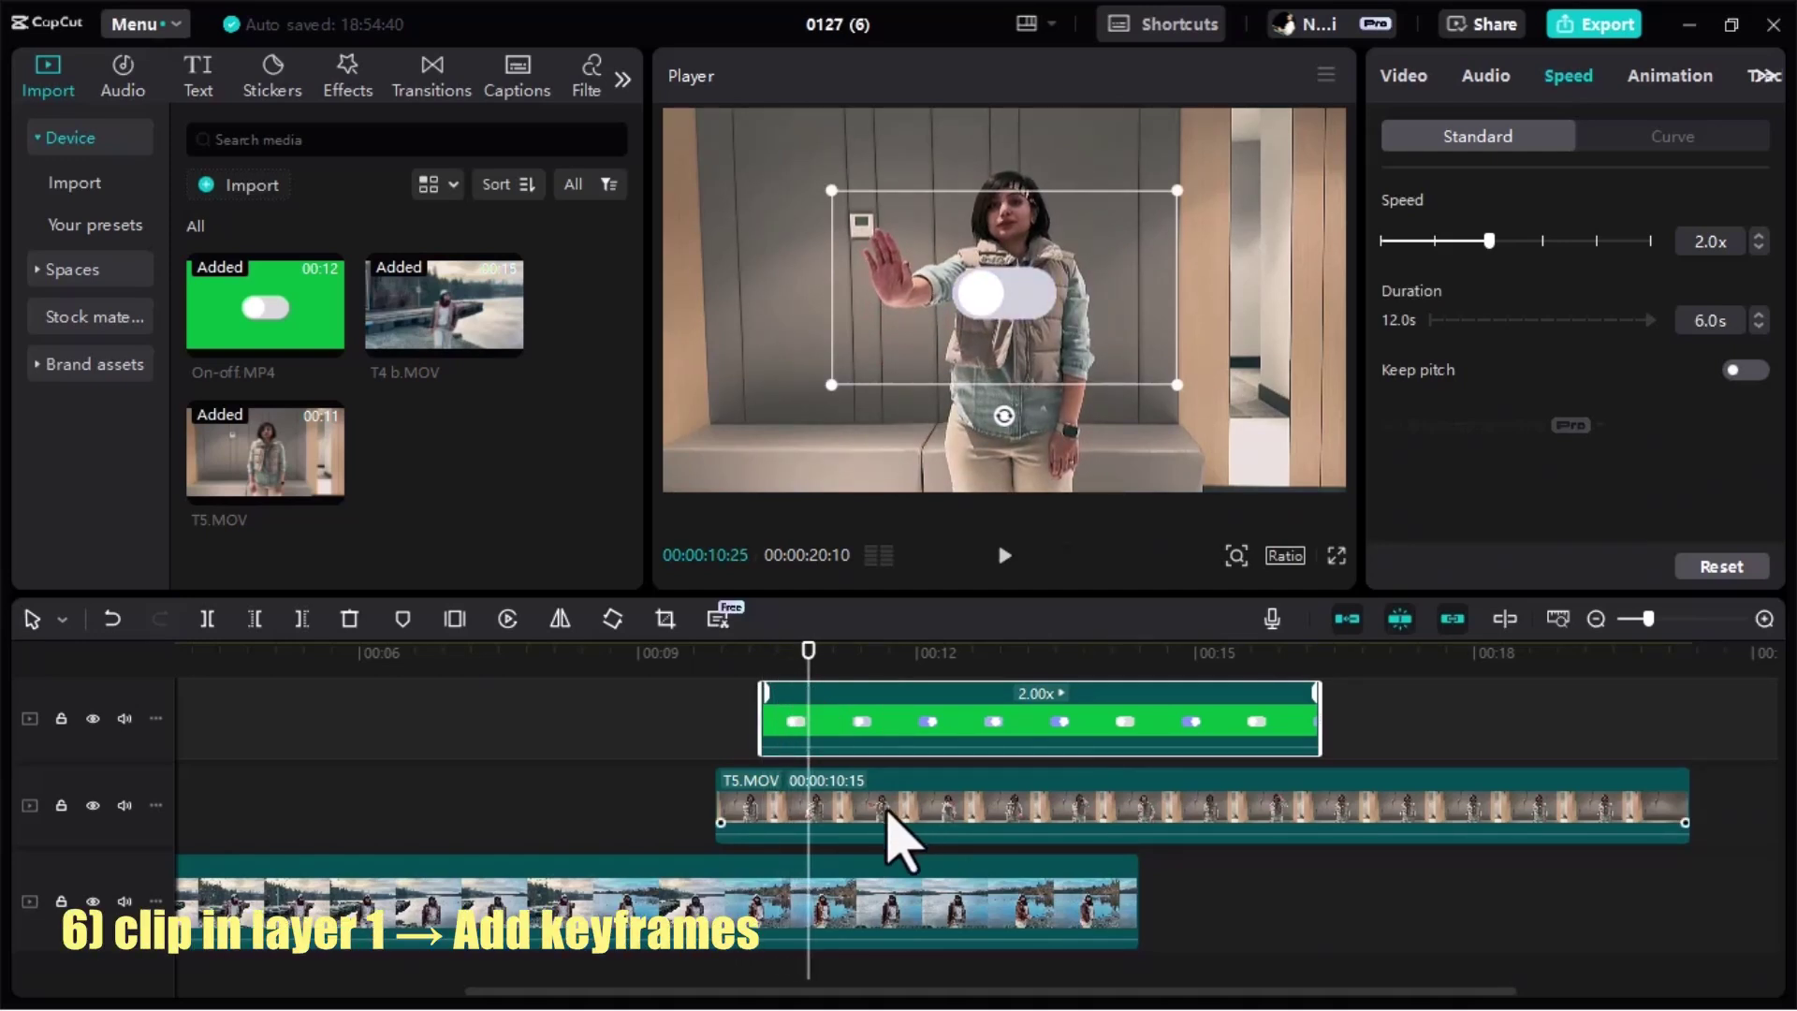
# - Add an opacity keyframe on T5.MOV at 0% where the toggle starts sliding
pyautogui.click(891, 816)
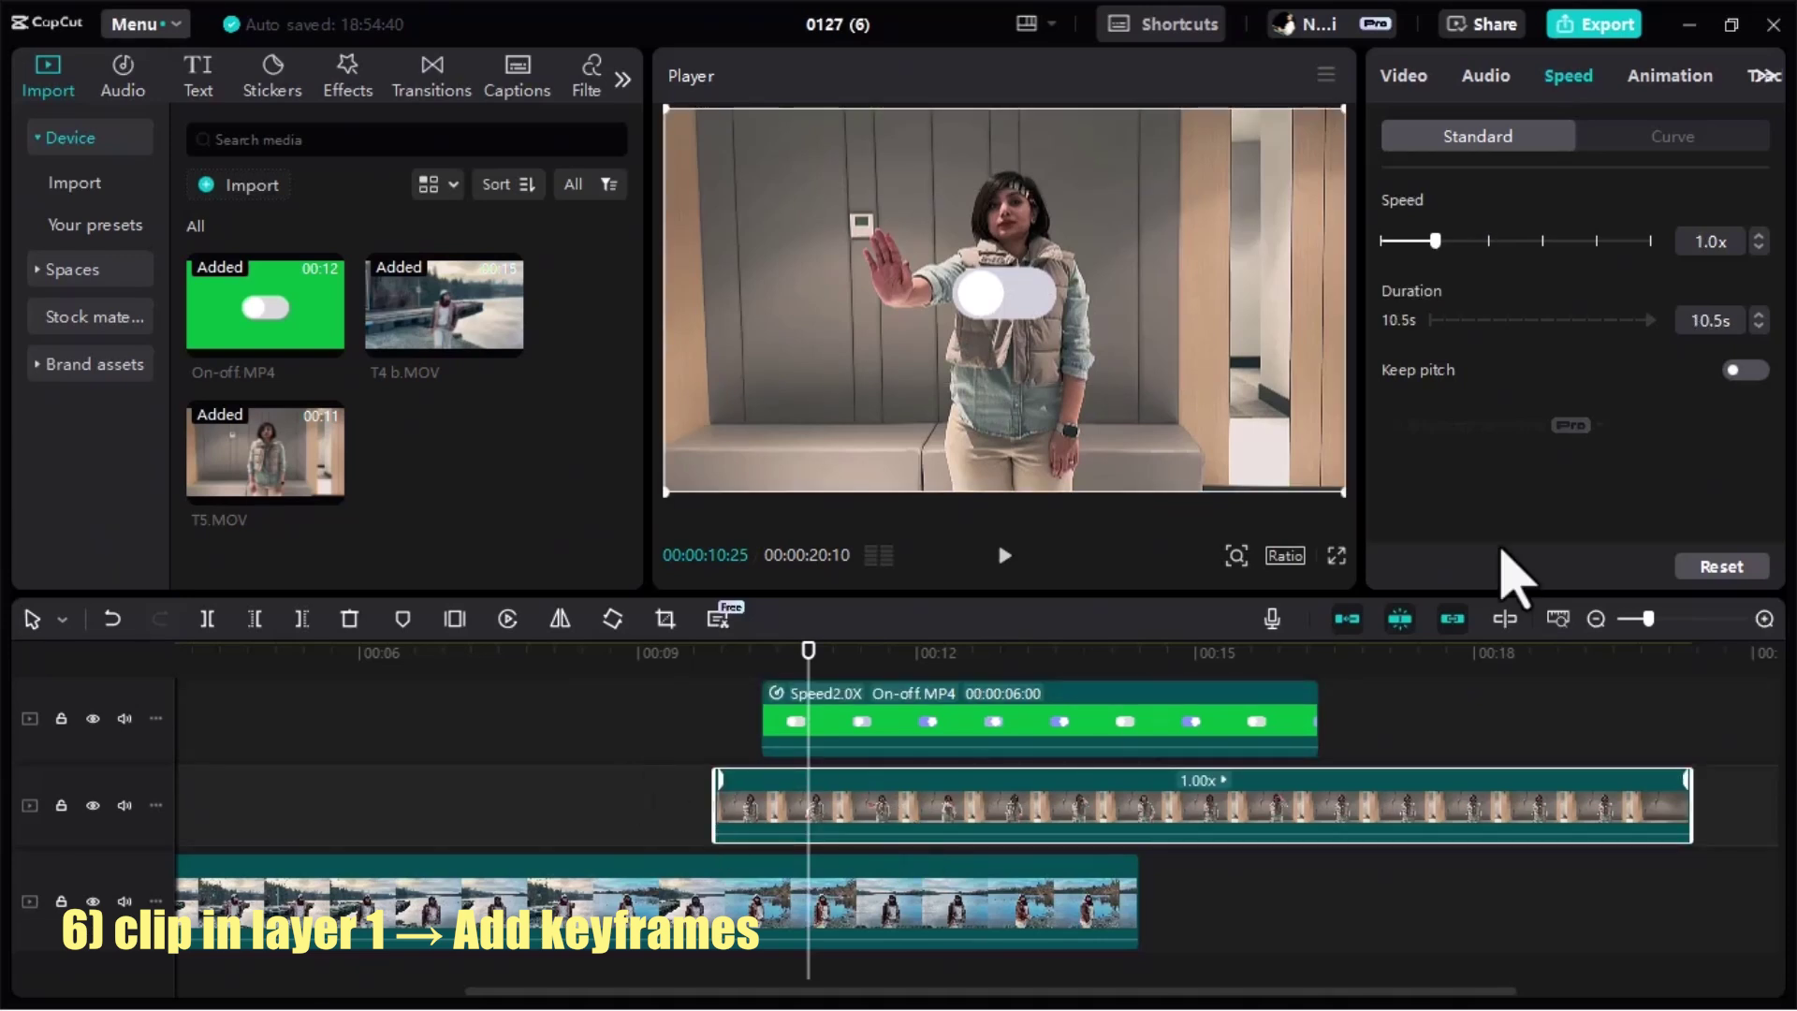
pyautogui.click(1399, 84)
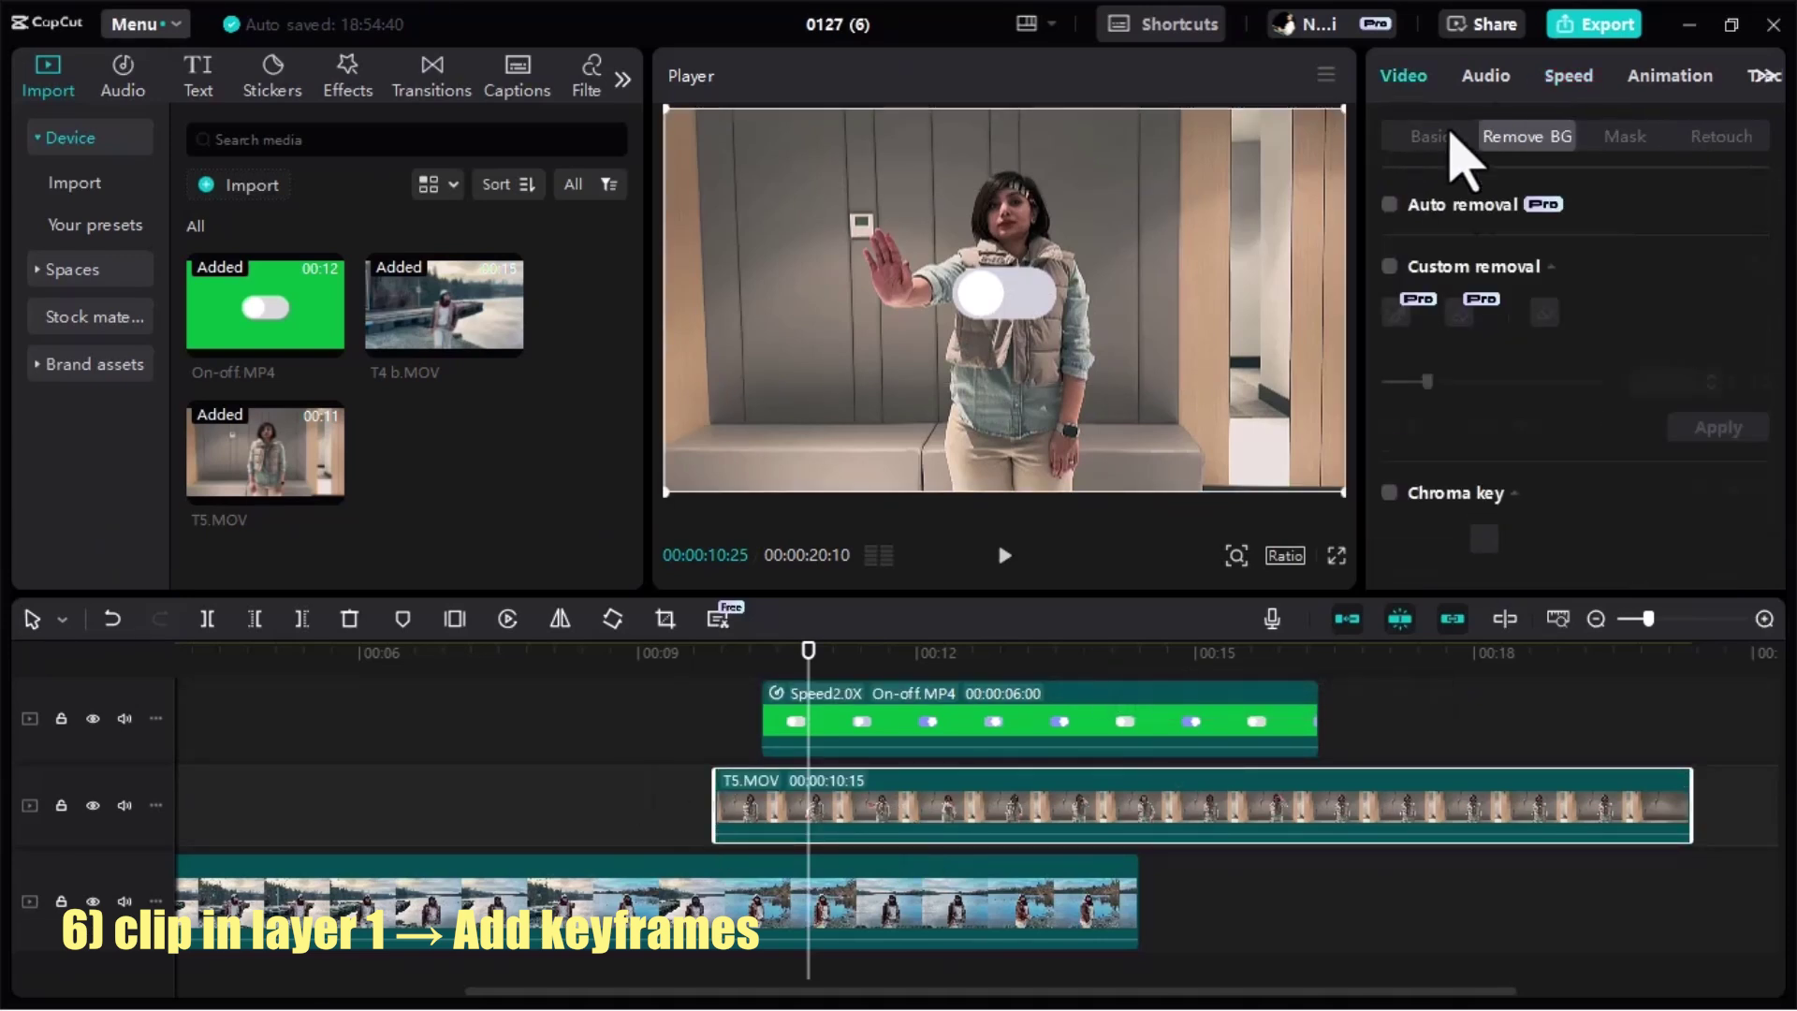
pyautogui.click(1432, 138)
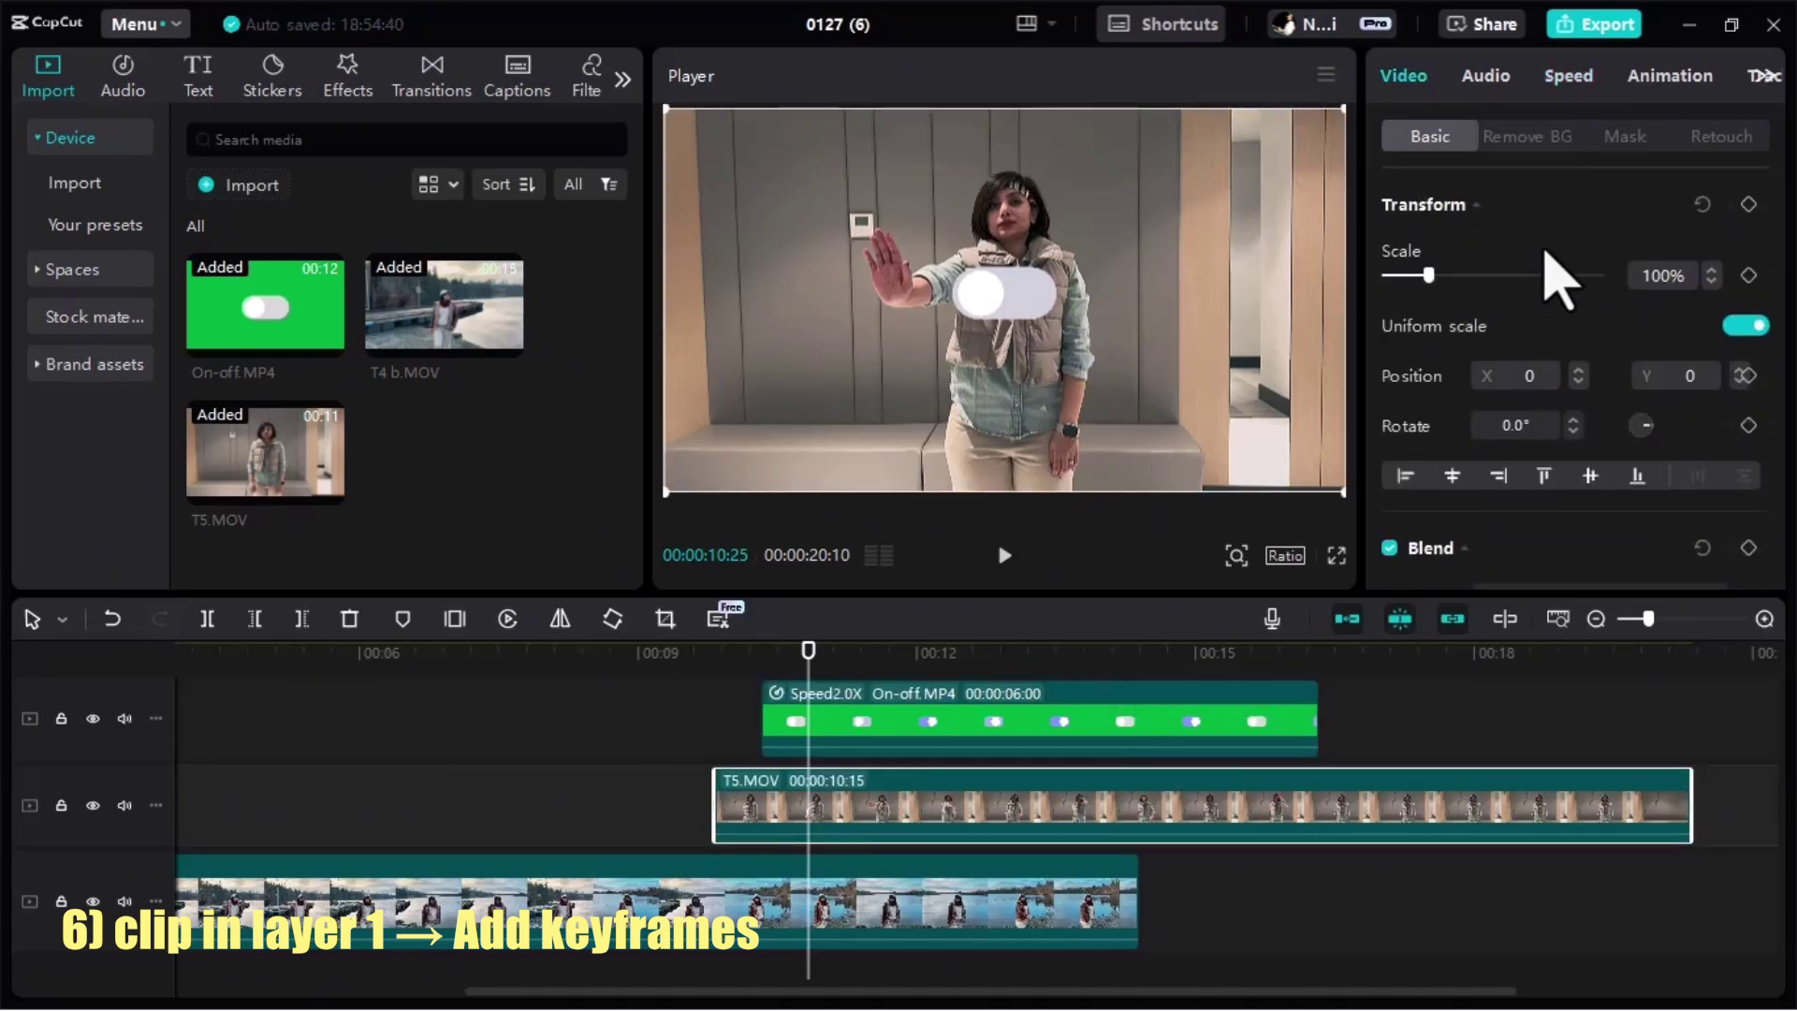
pyautogui.scroll(-3, 1544, 265)
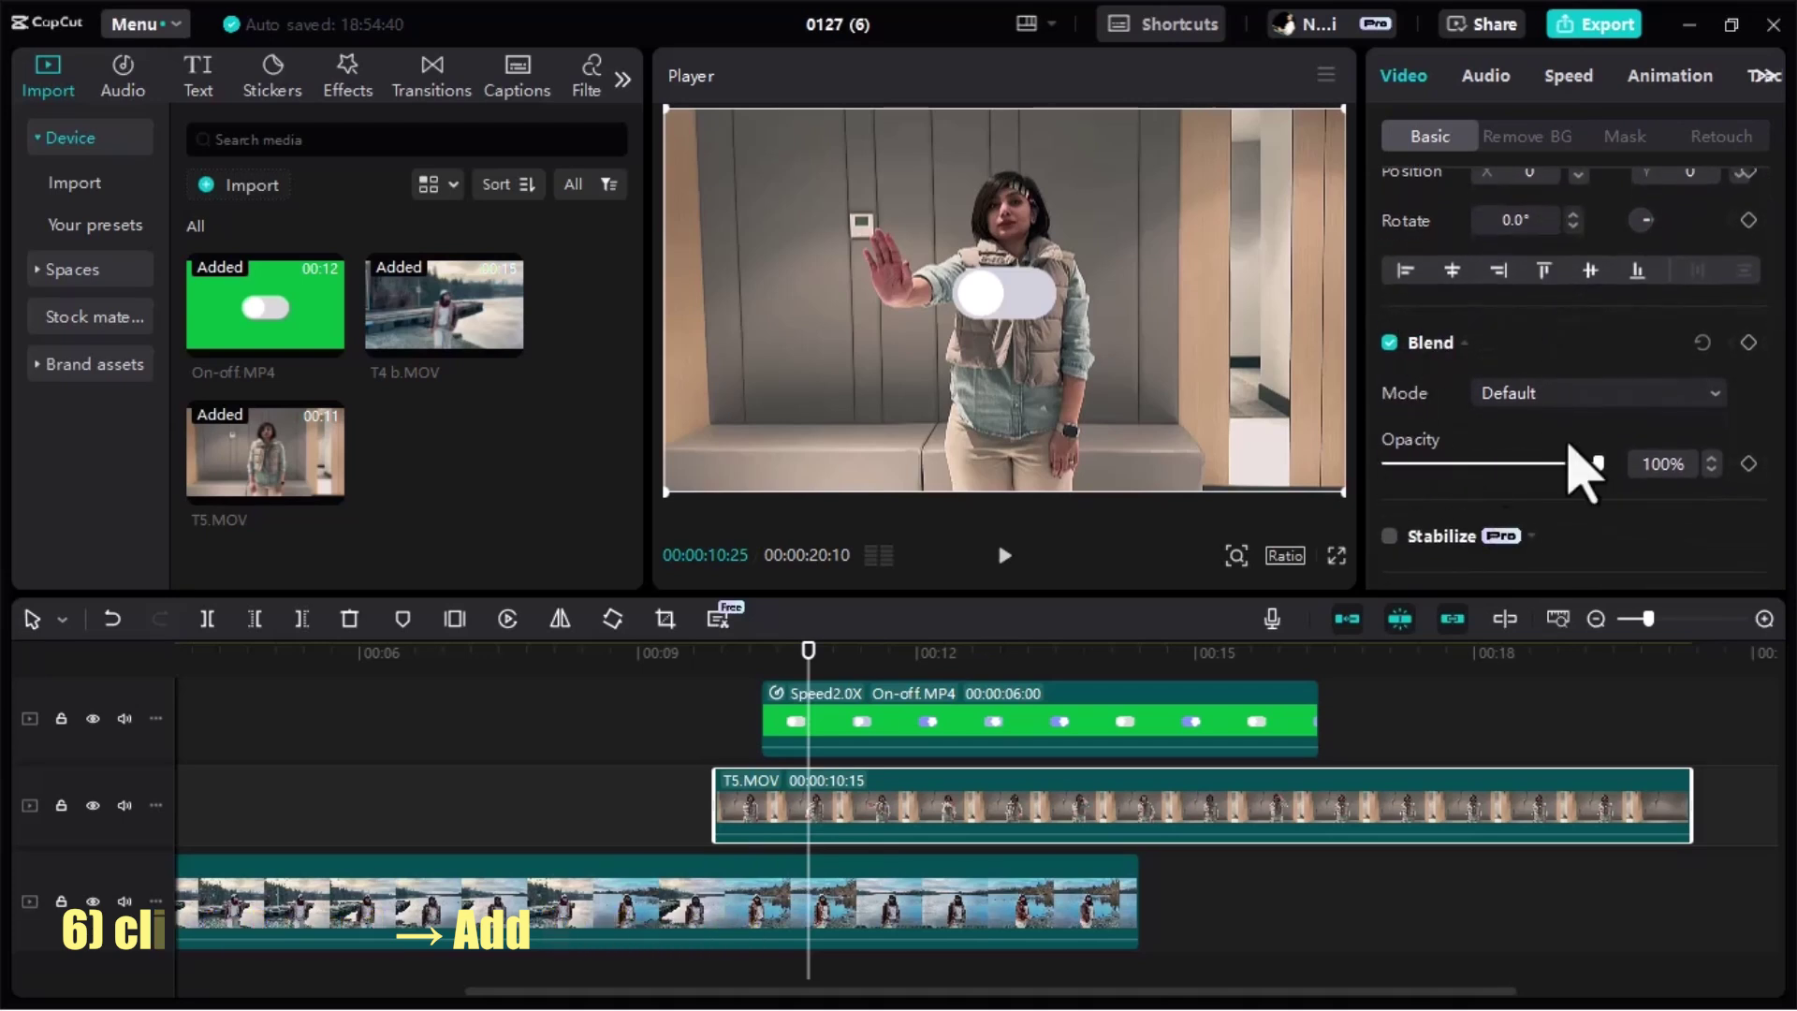
pyautogui.click(1748, 464)
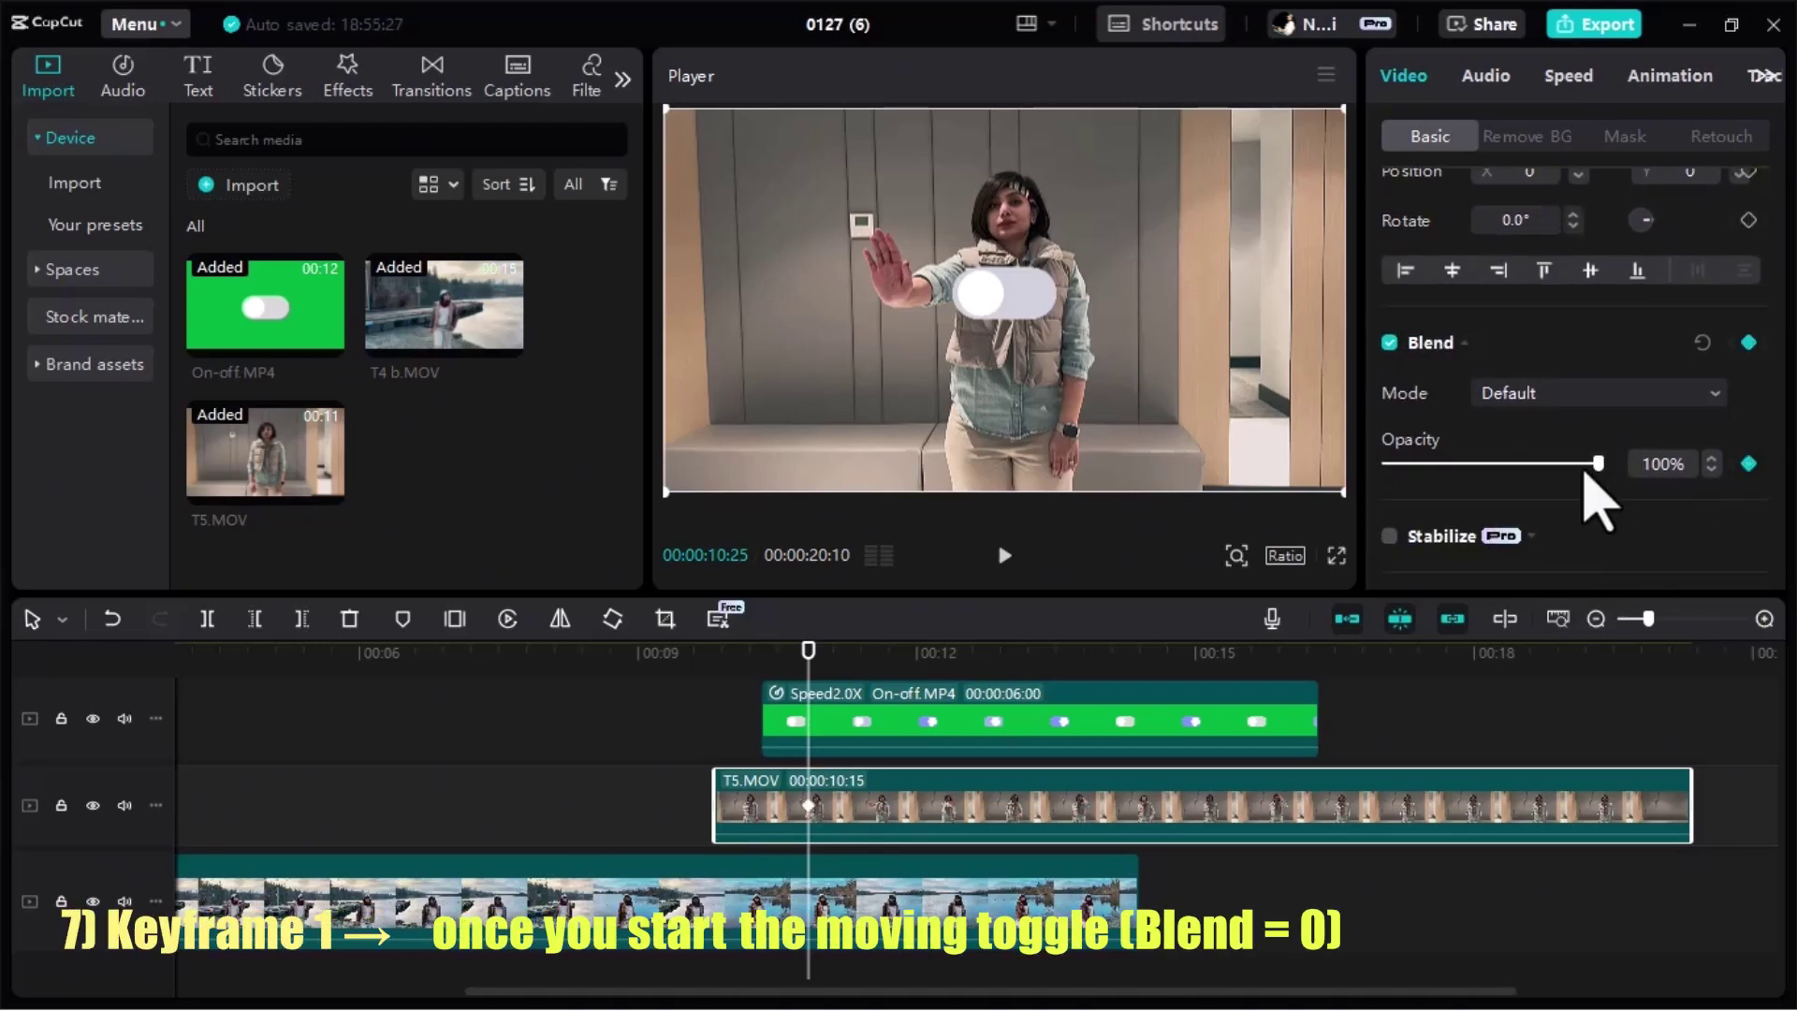
pyautogui.moveTo(1598, 464); pyautogui.dragTo(1387, 463)
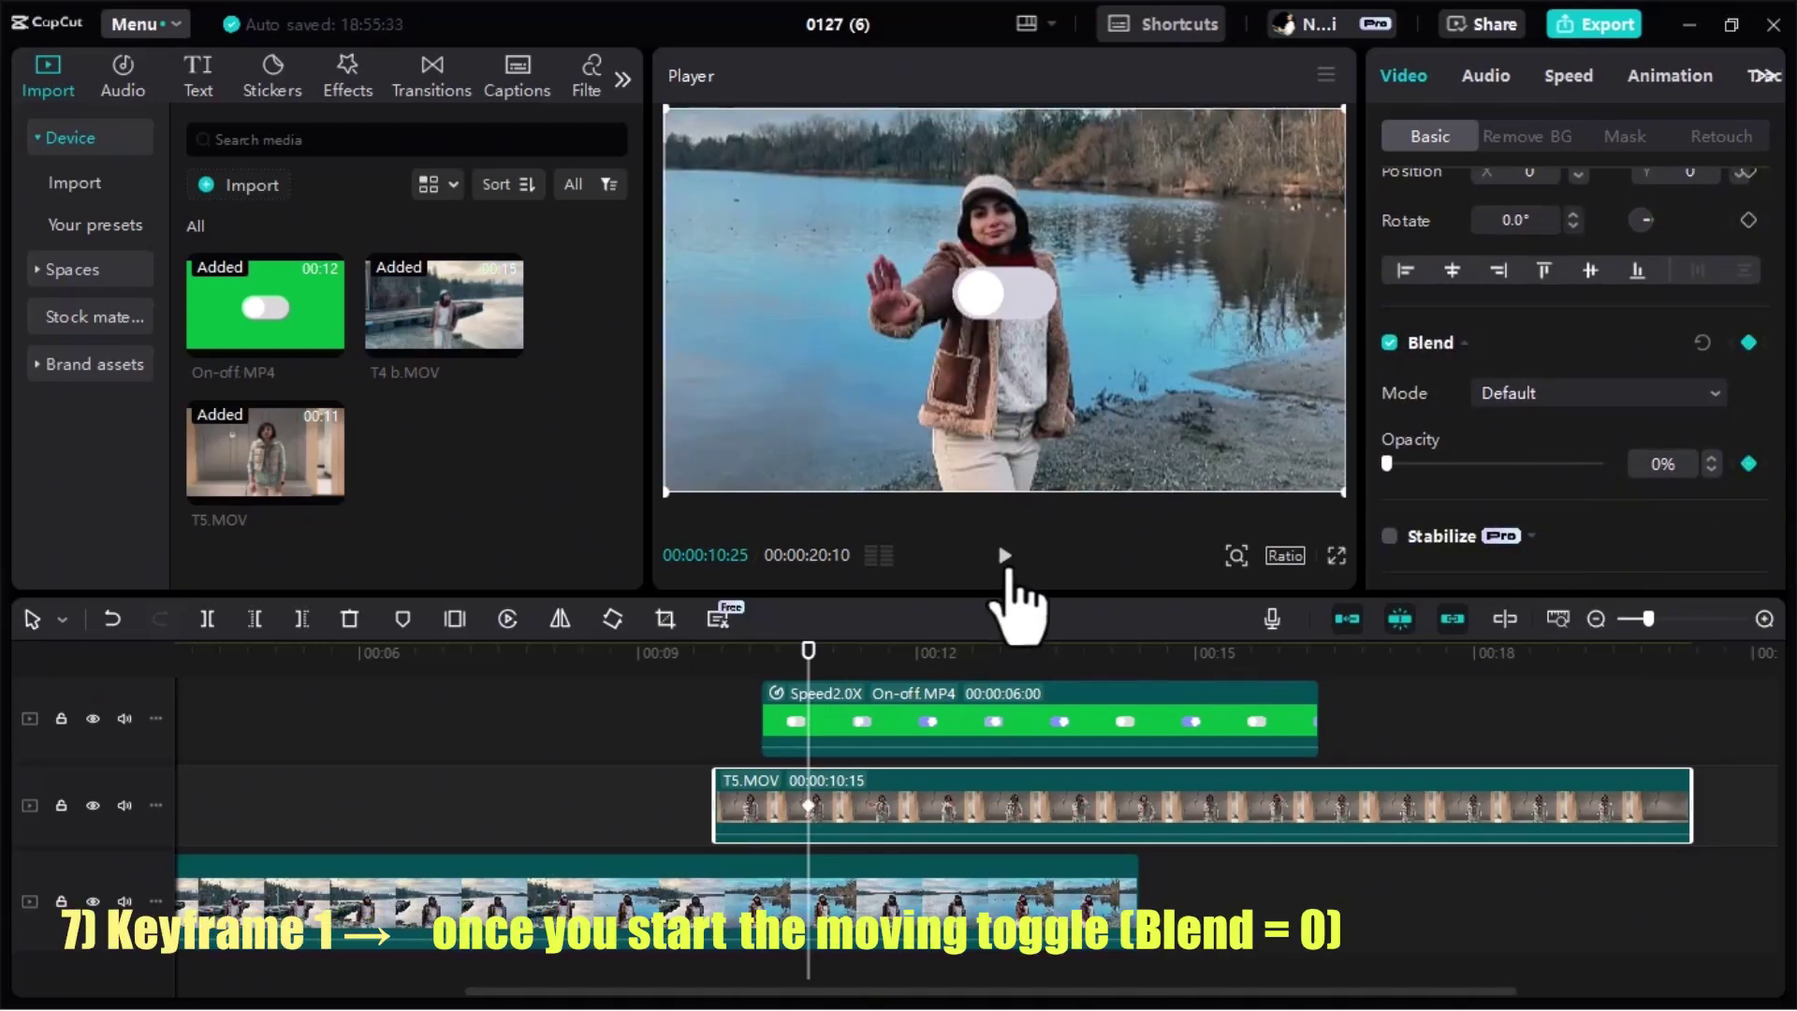
# - Add a 100% opacity keyframe where the toggle finishes and preview the fade-in
pyautogui.click(1004, 557)
pyautogui.click(1004, 557)
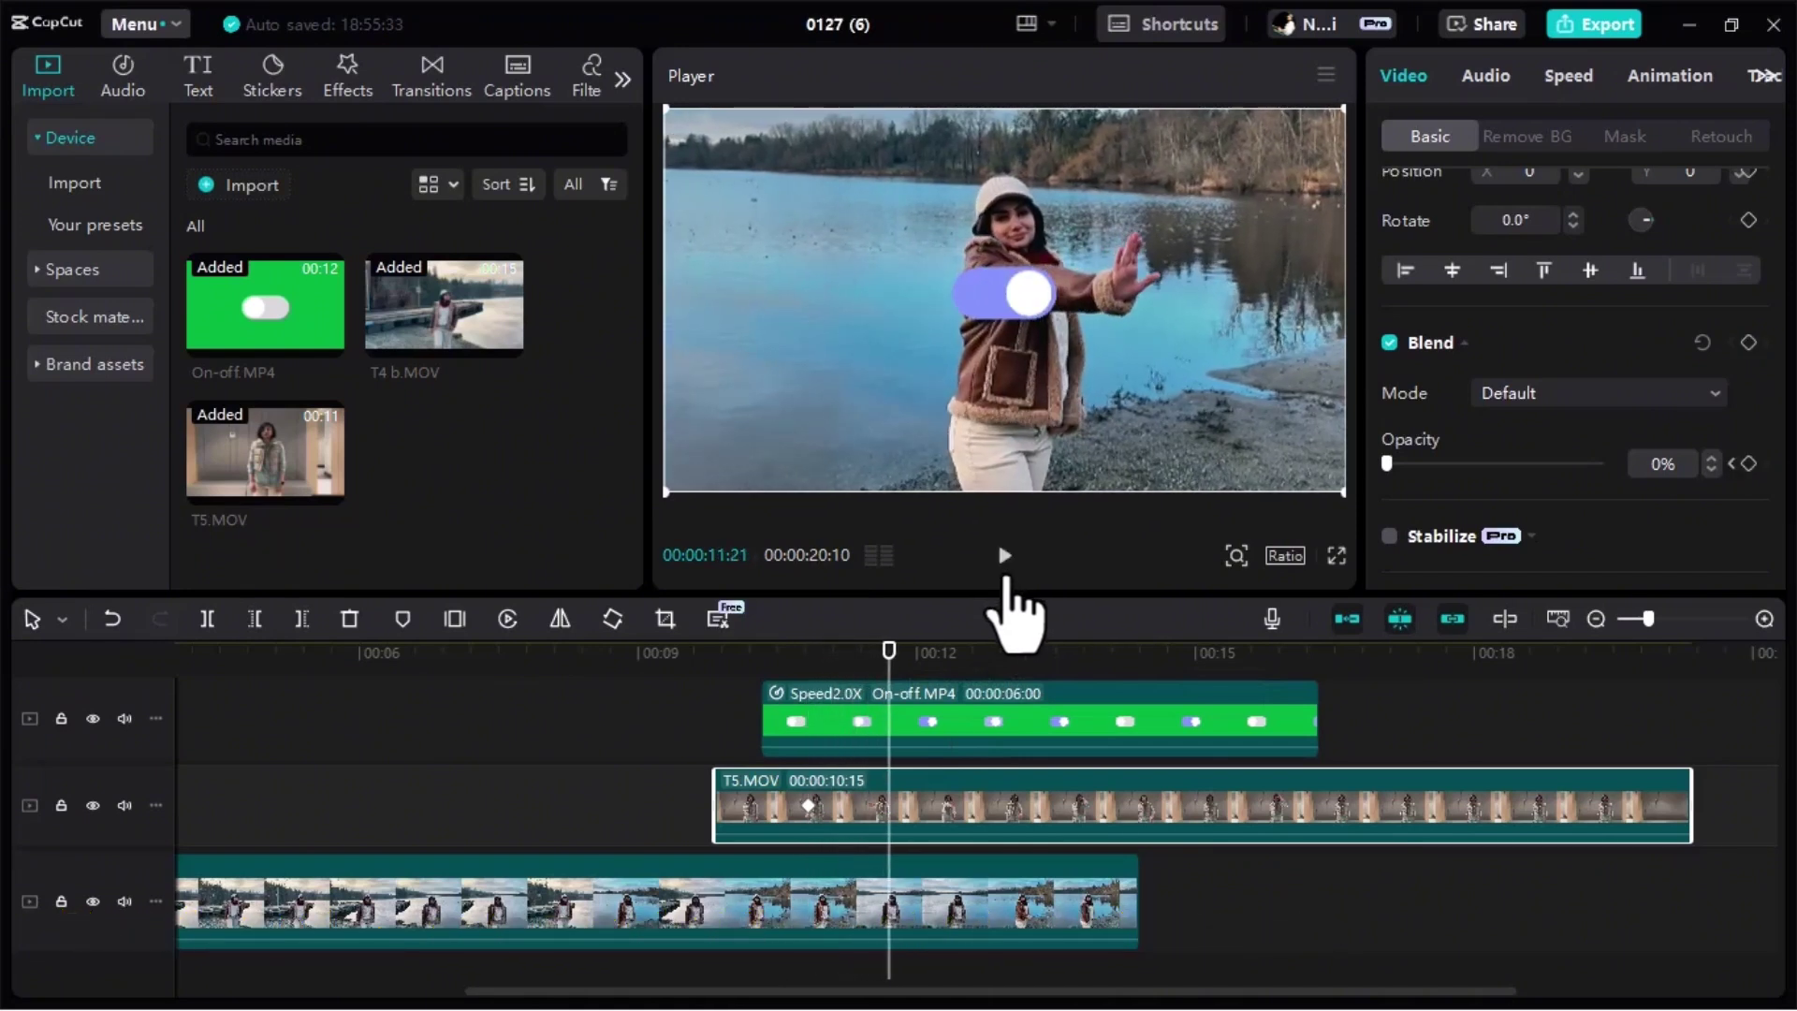
pyautogui.click(1748, 463)
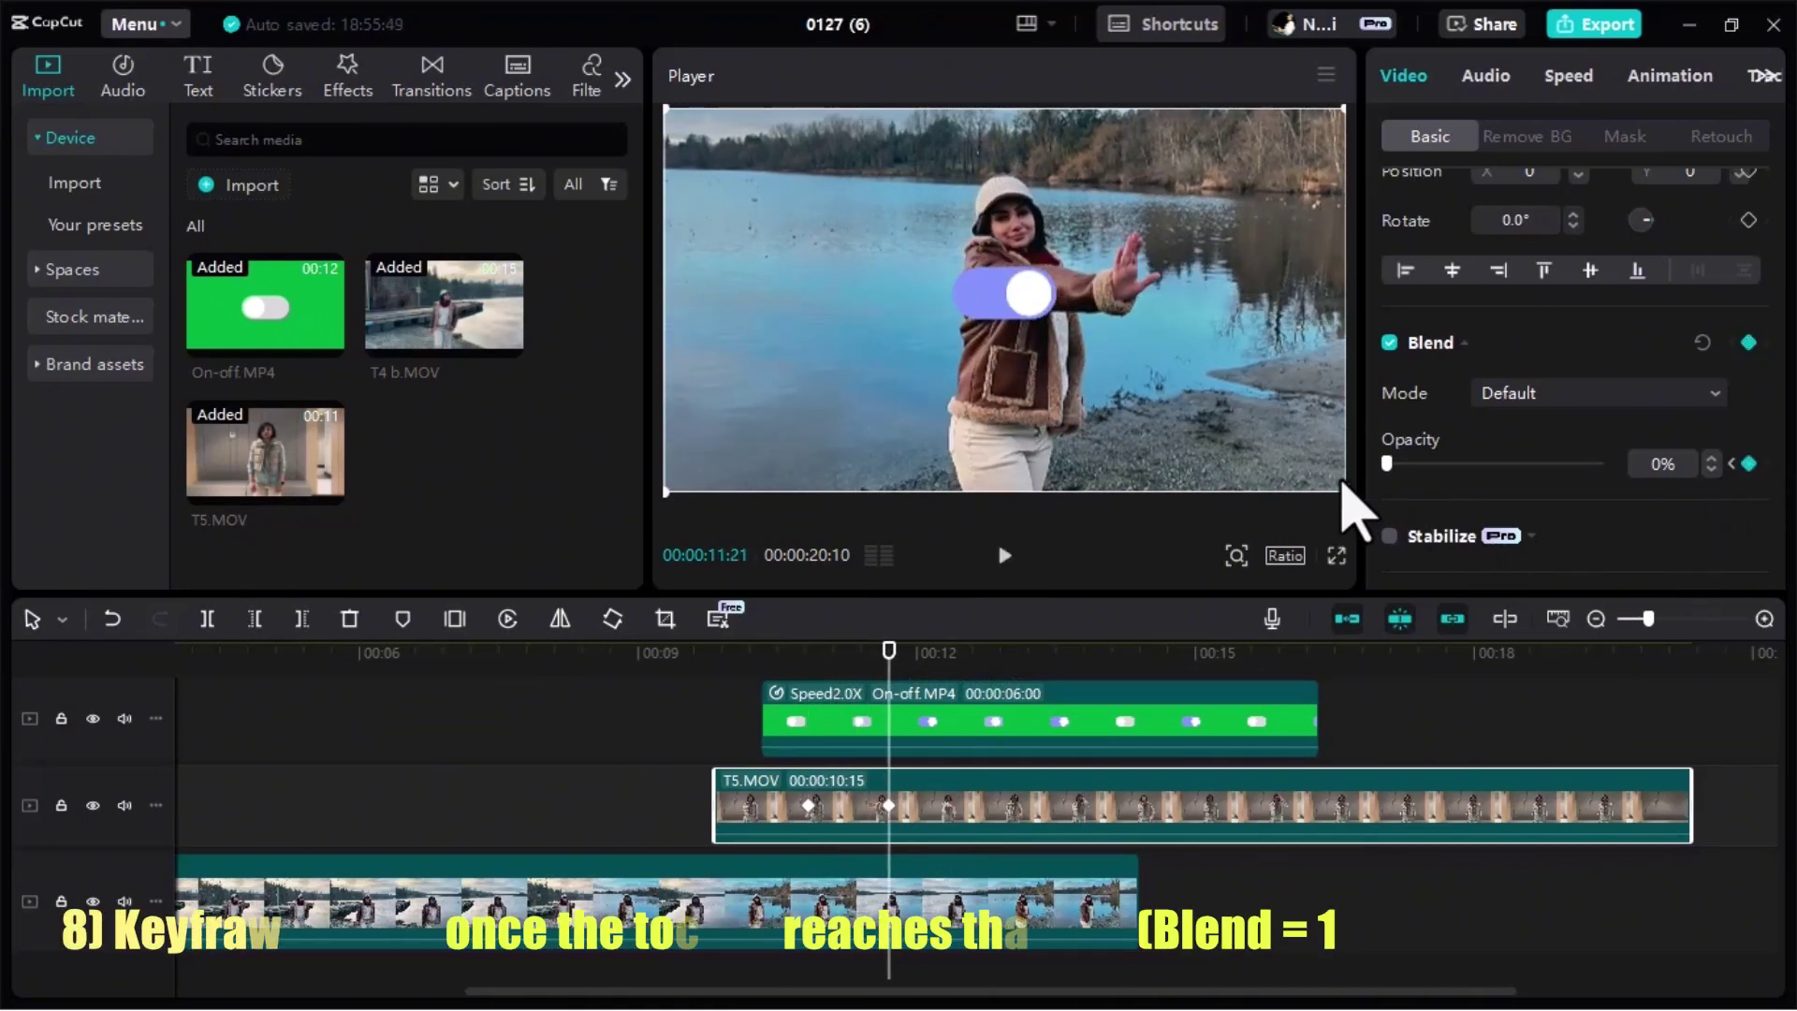
pyautogui.moveTo(1387, 463); pyautogui.dragTo(1654, 510)
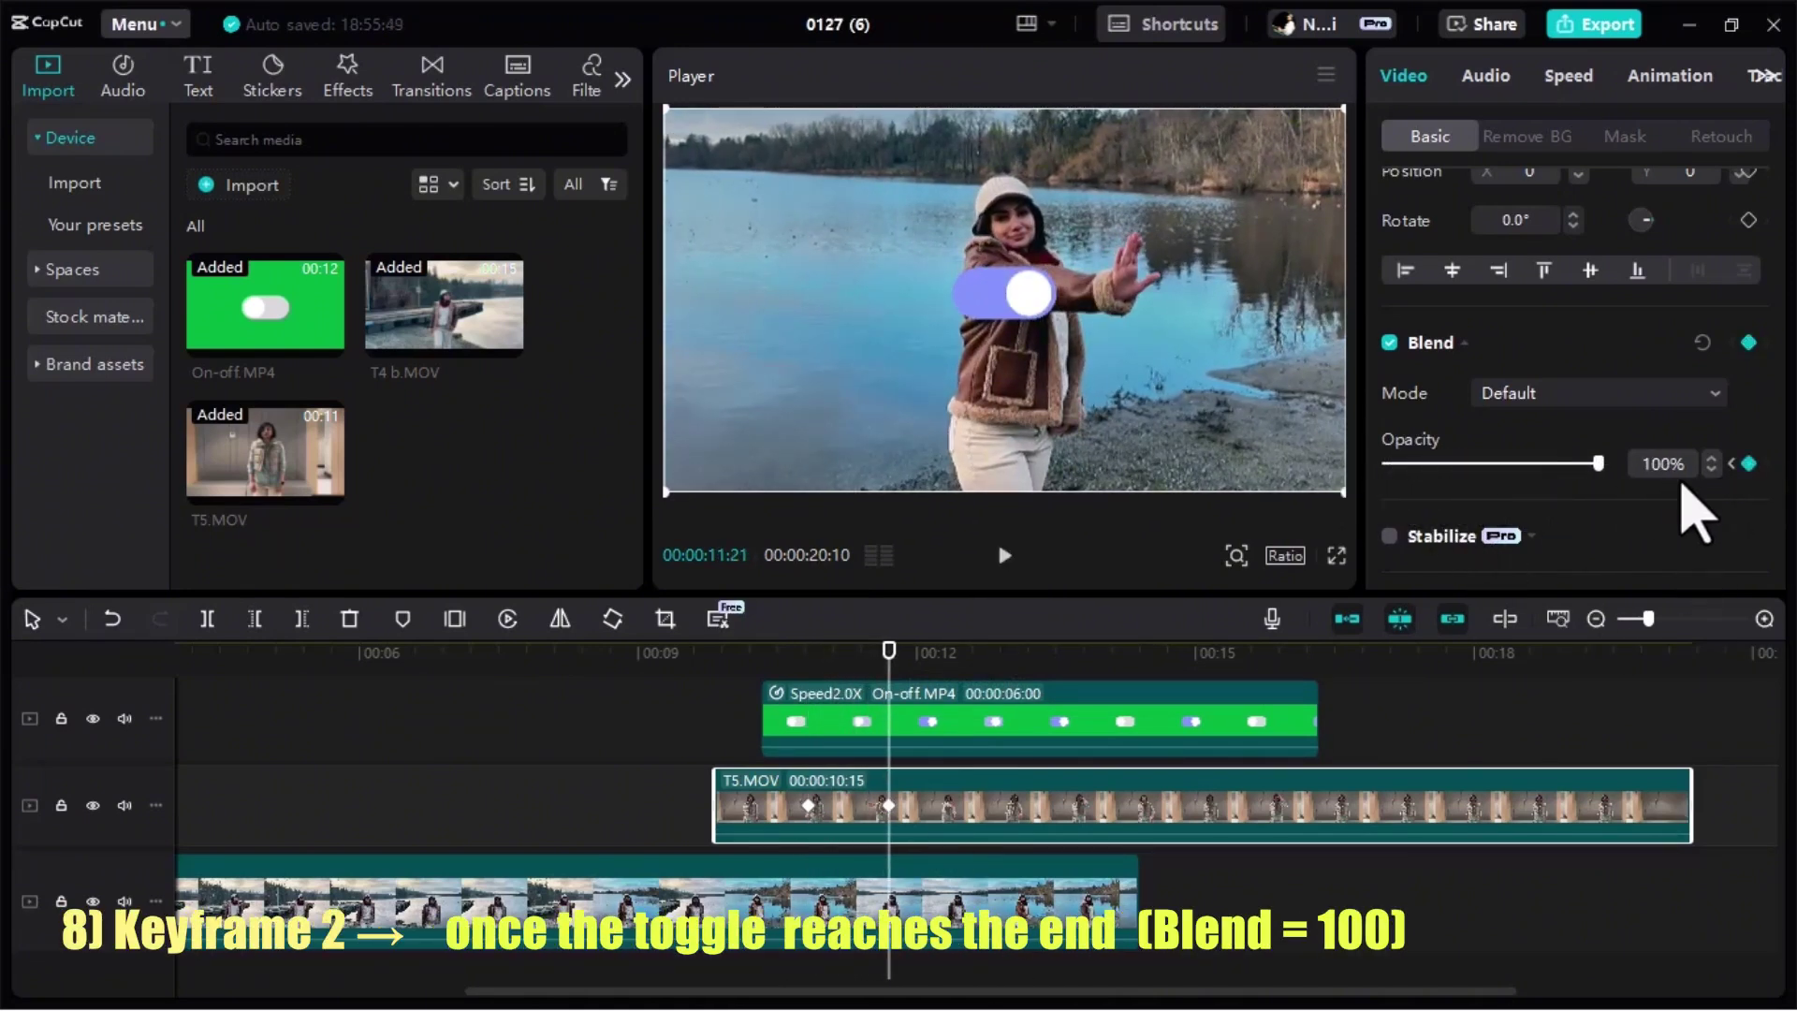
pyautogui.moveTo(893, 672); pyautogui.dragTo(734, 702)
pyautogui.click(1006, 558)
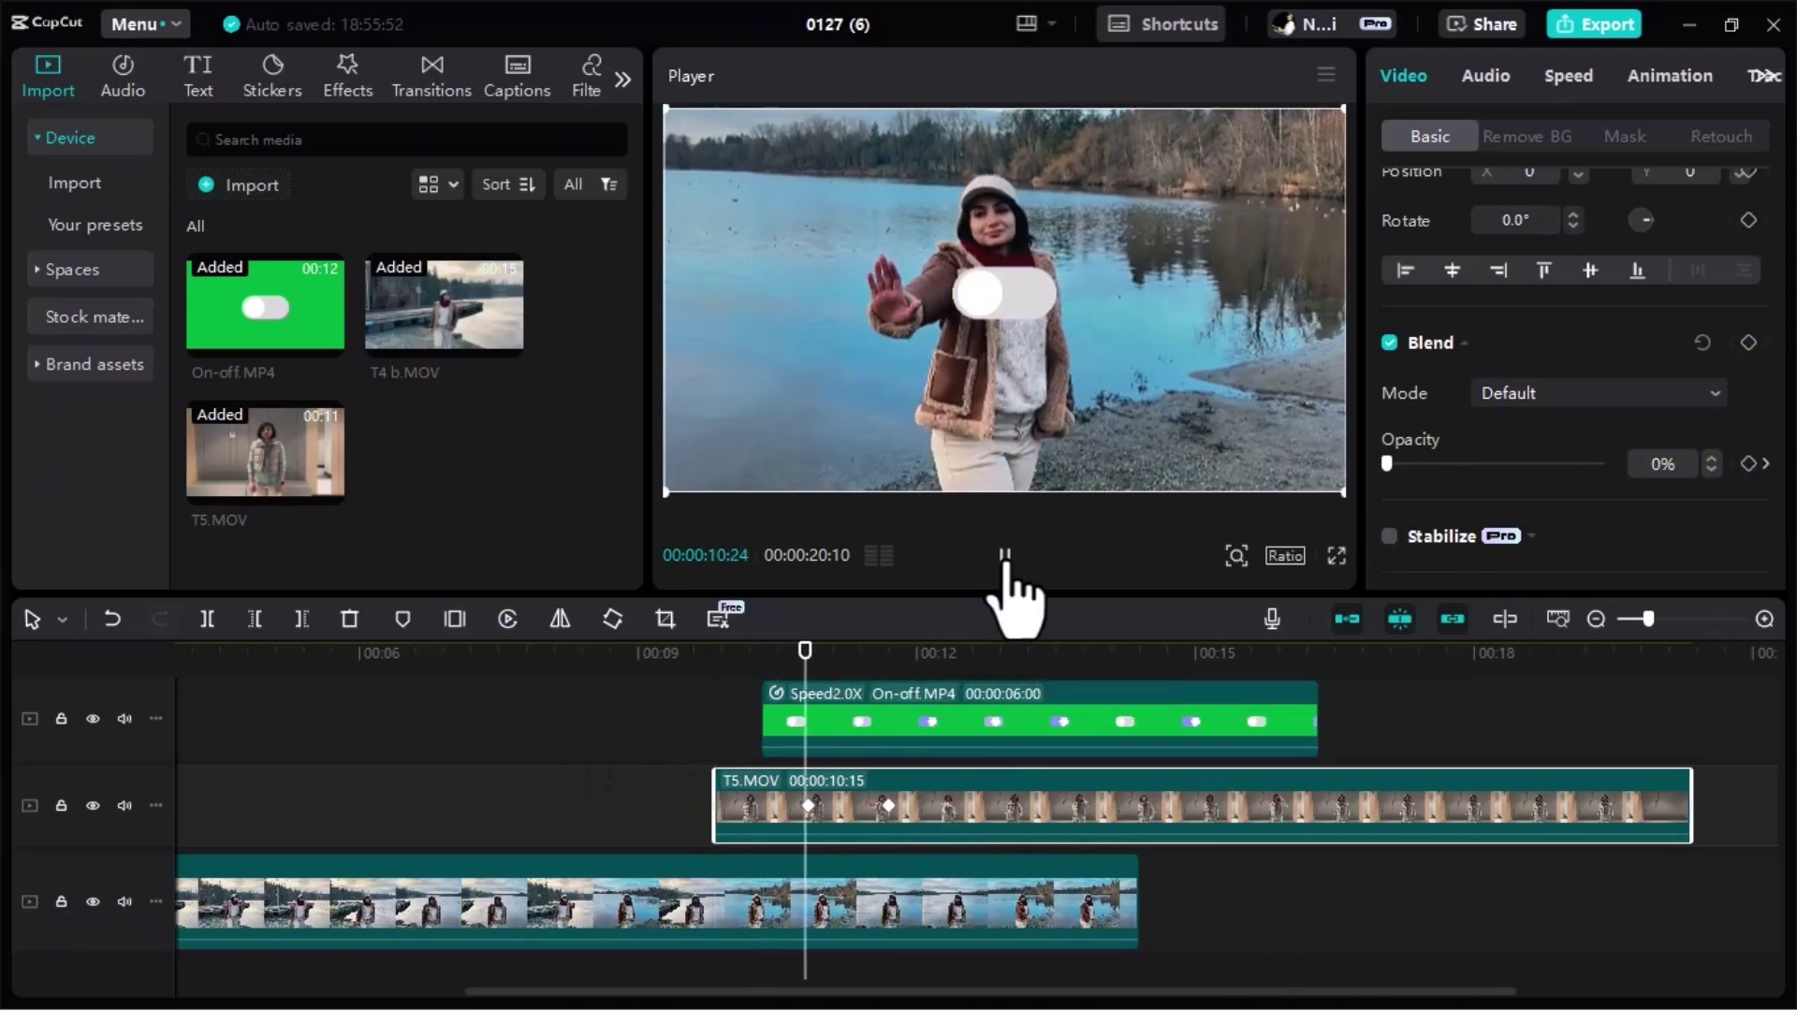
pyautogui.click(1005, 557)
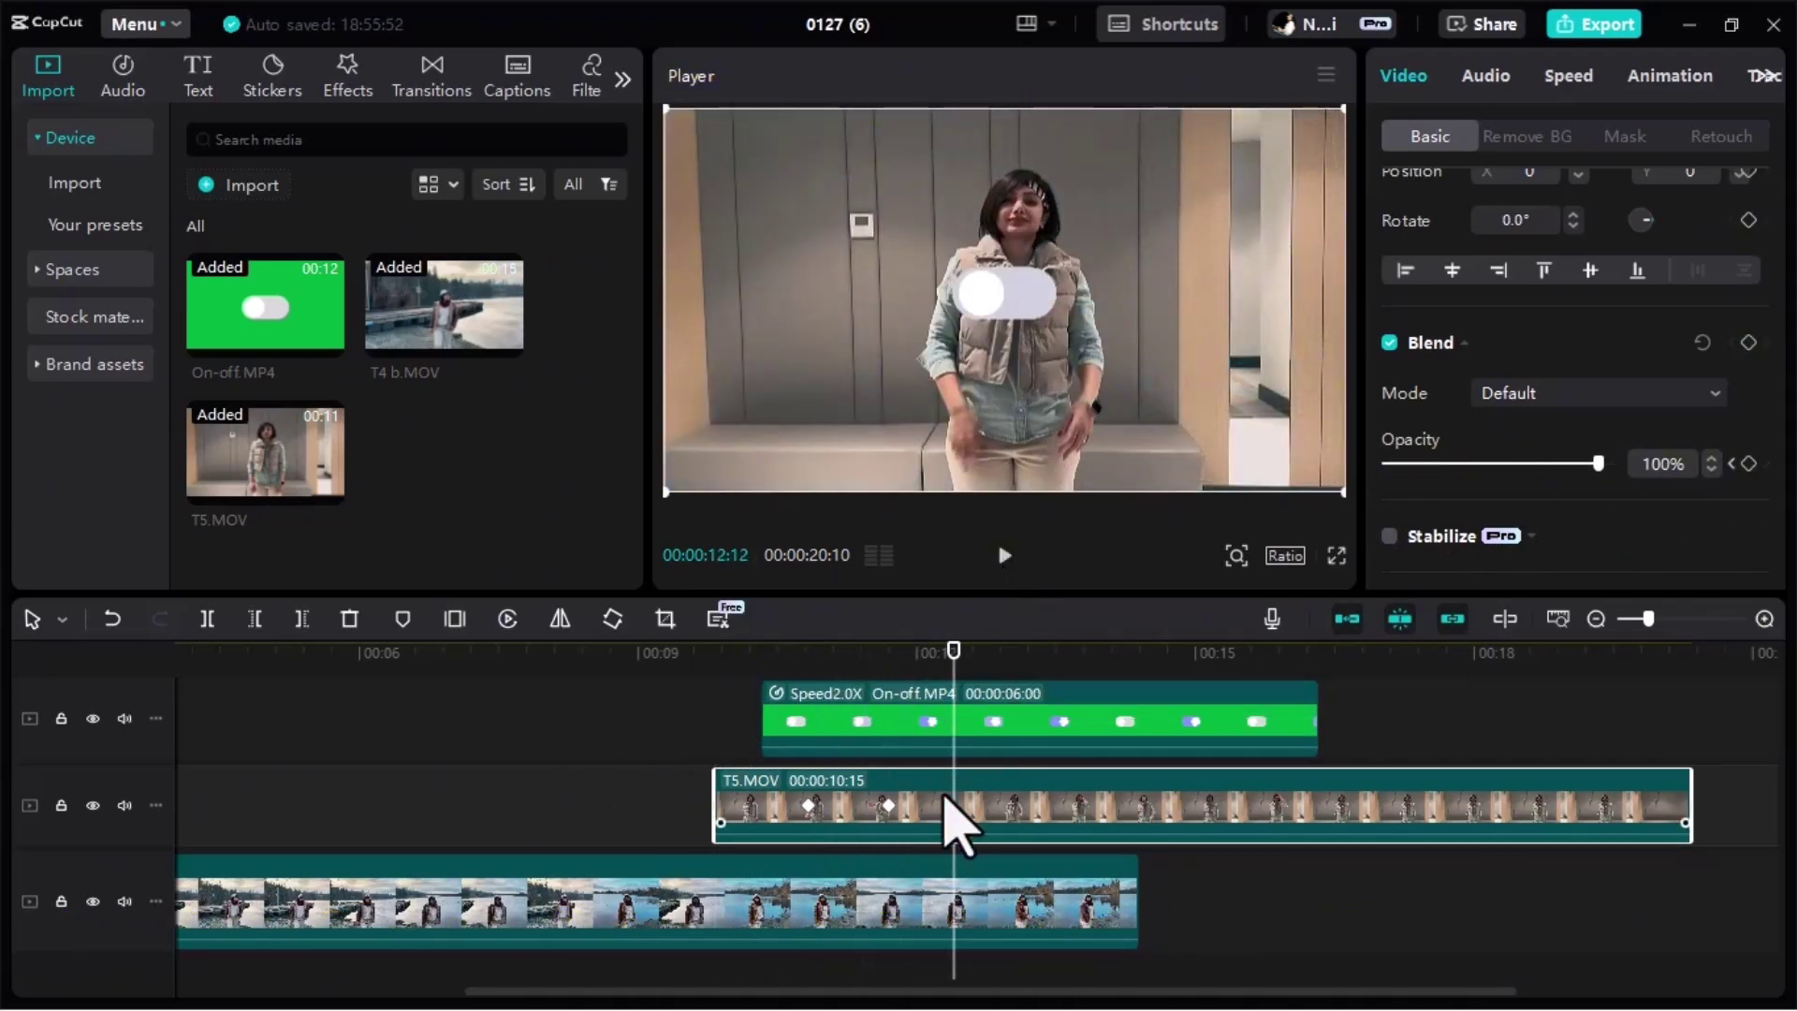
pyautogui.click(954, 744)
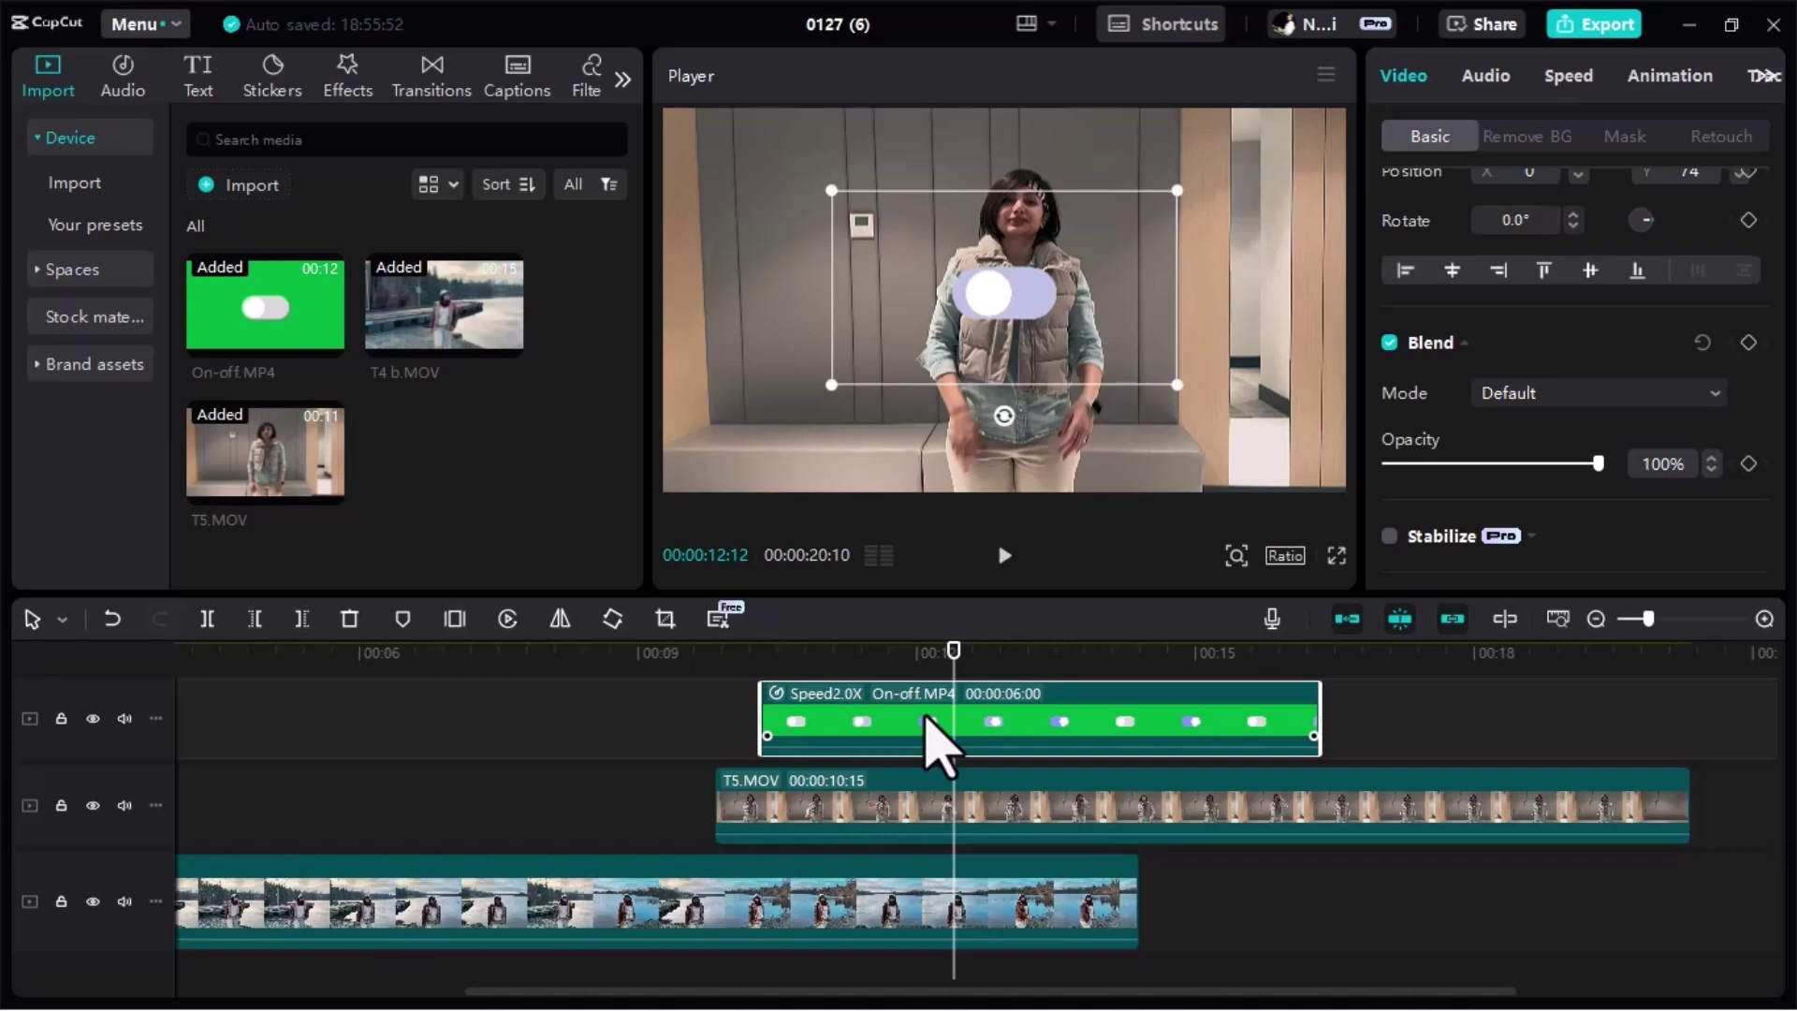
# - Insert a 3-second freeze frame where the toggle is fully on and play back the result
pyautogui.moveTo(961, 672); pyautogui.dragTo(826, 670)
pyautogui.click(1004, 555)
pyautogui.click(1004, 555)
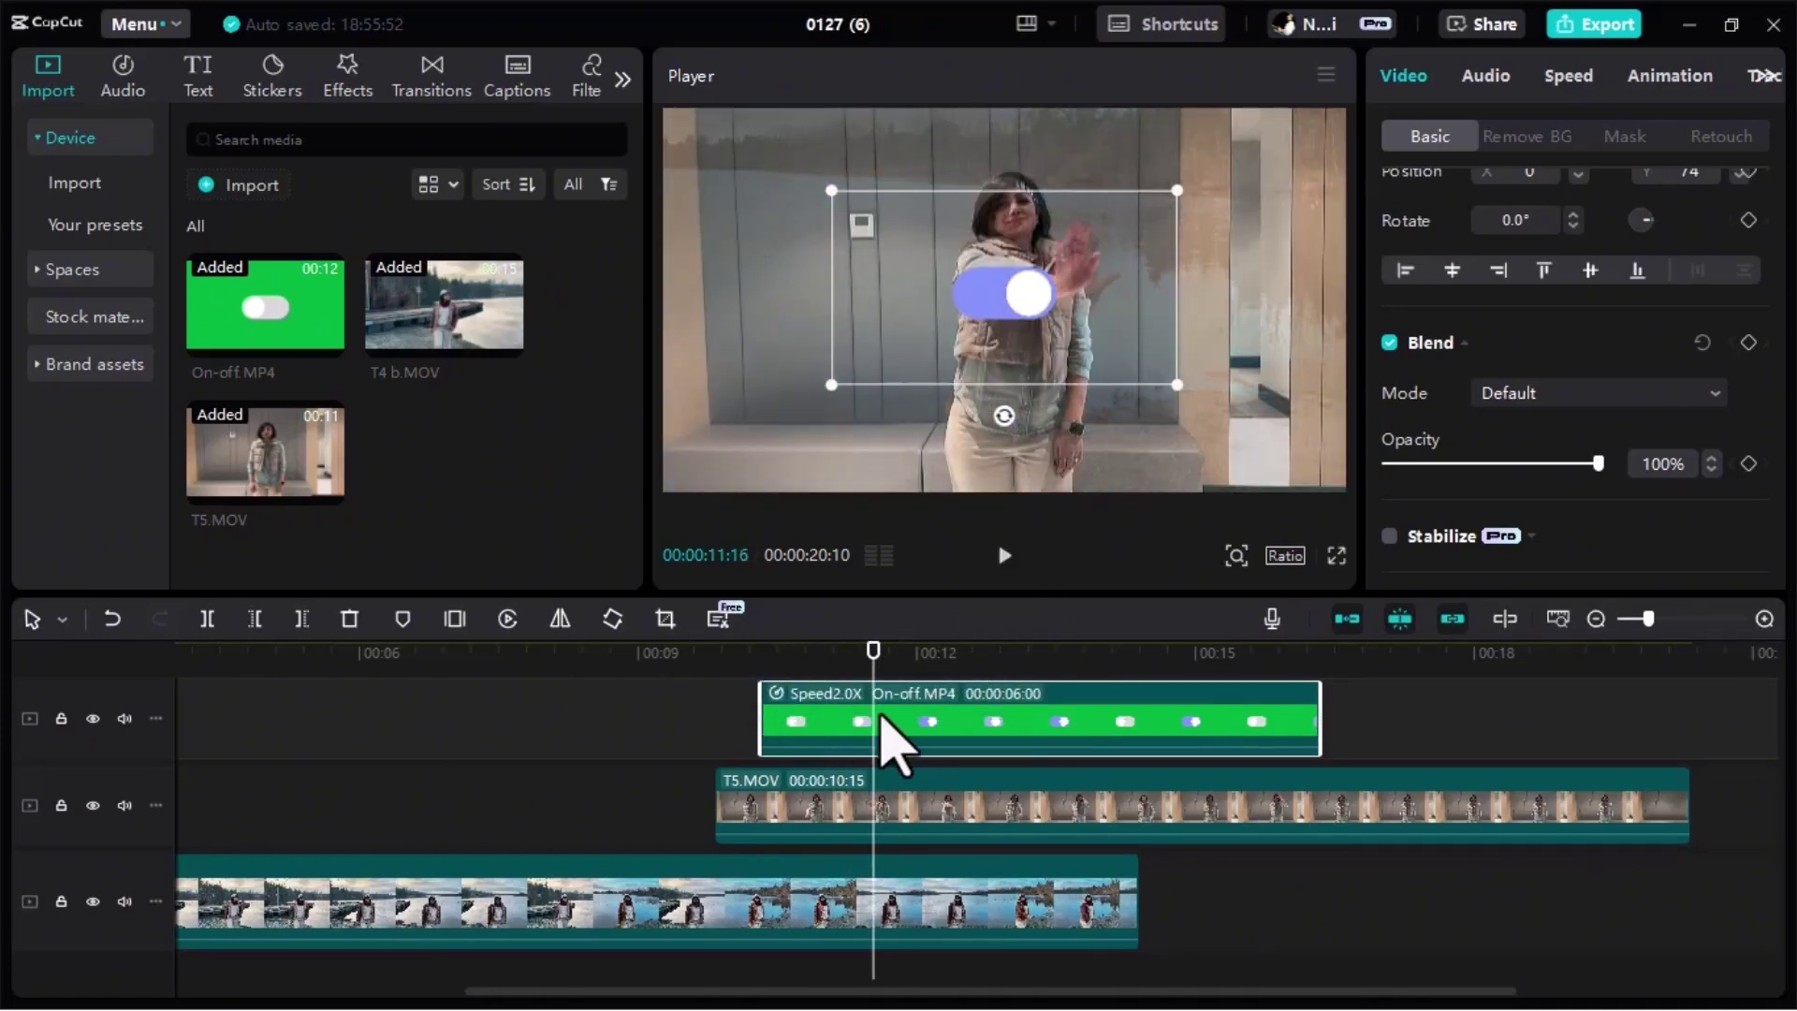
pyautogui.click(455, 621)
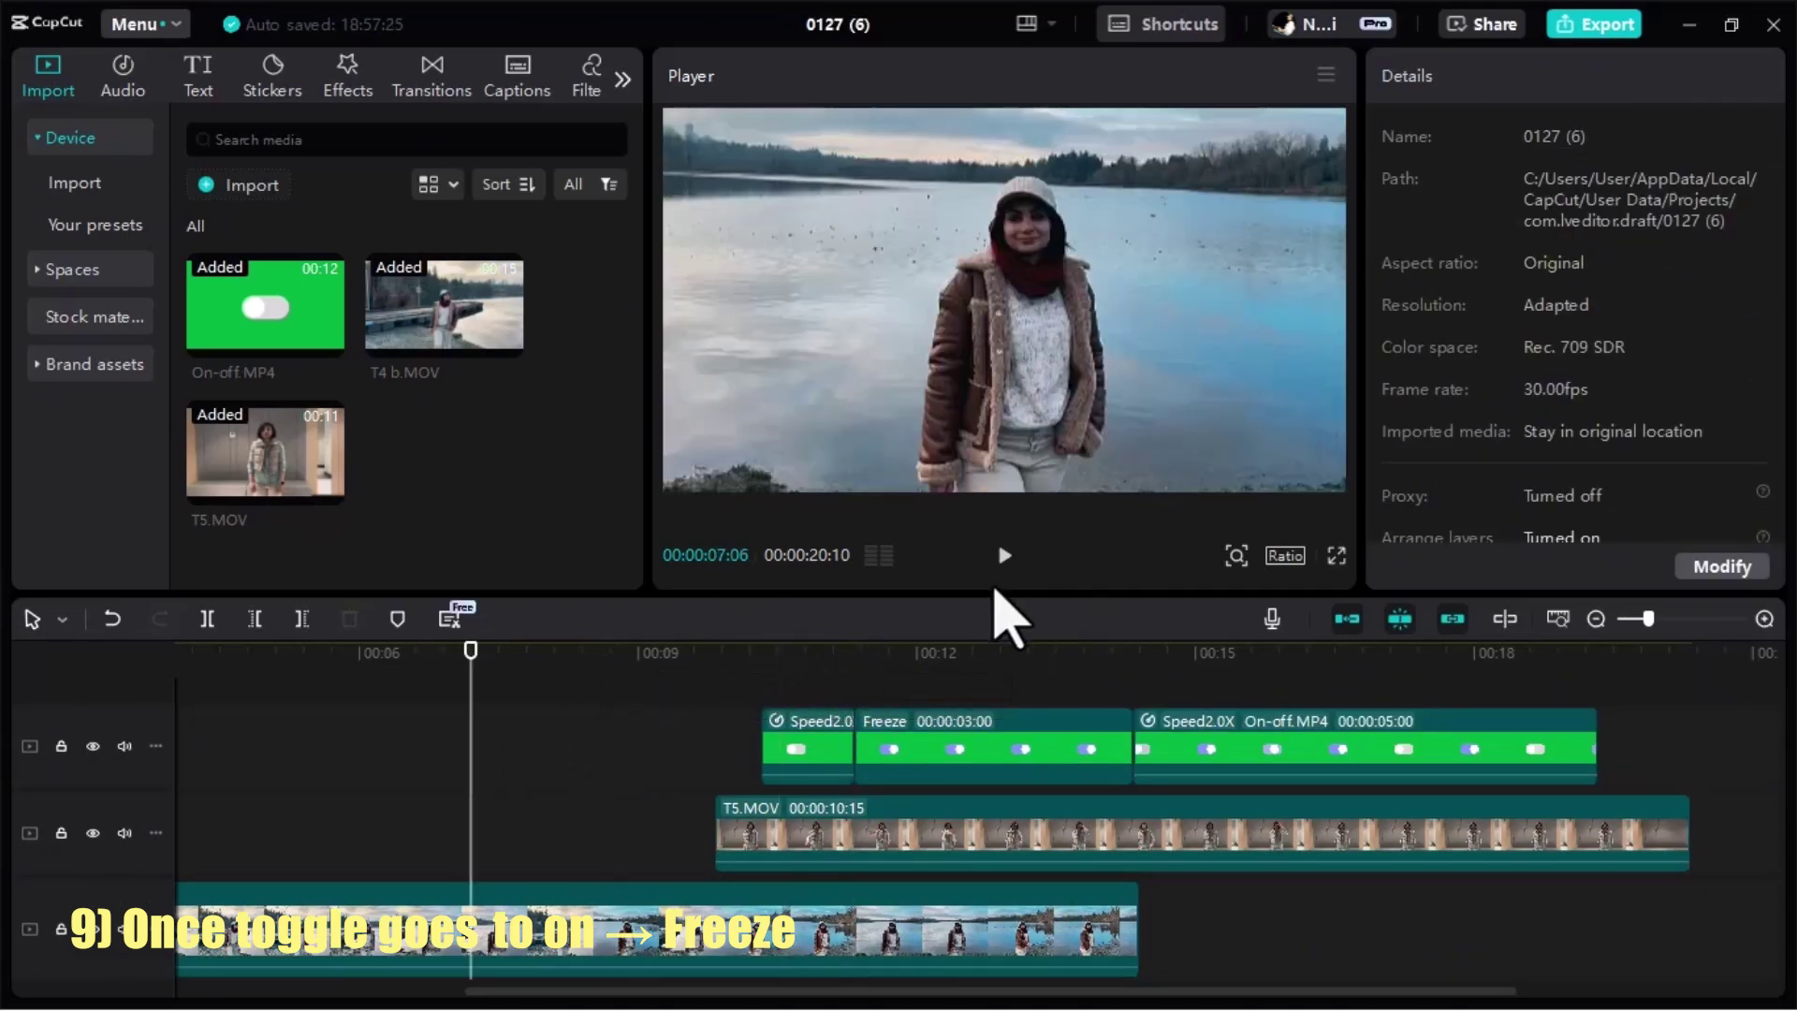
pyautogui.click(1004, 555)
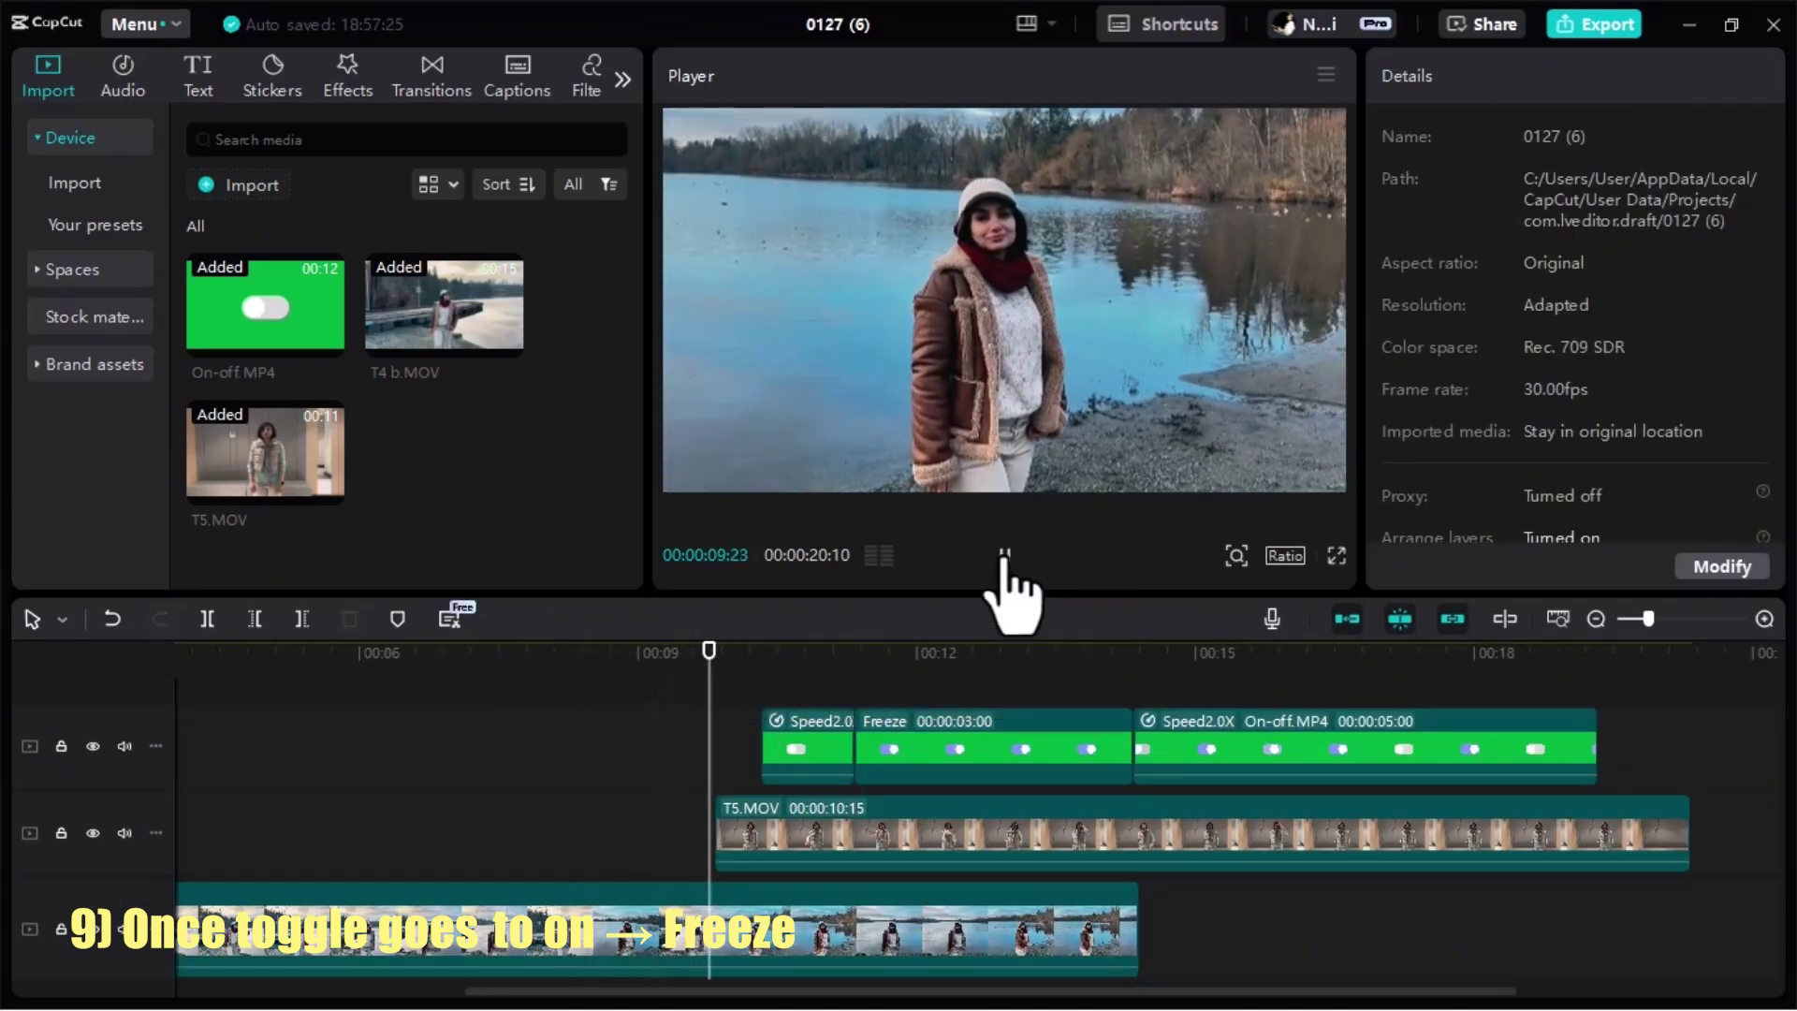
pyautogui.click(1004, 556)
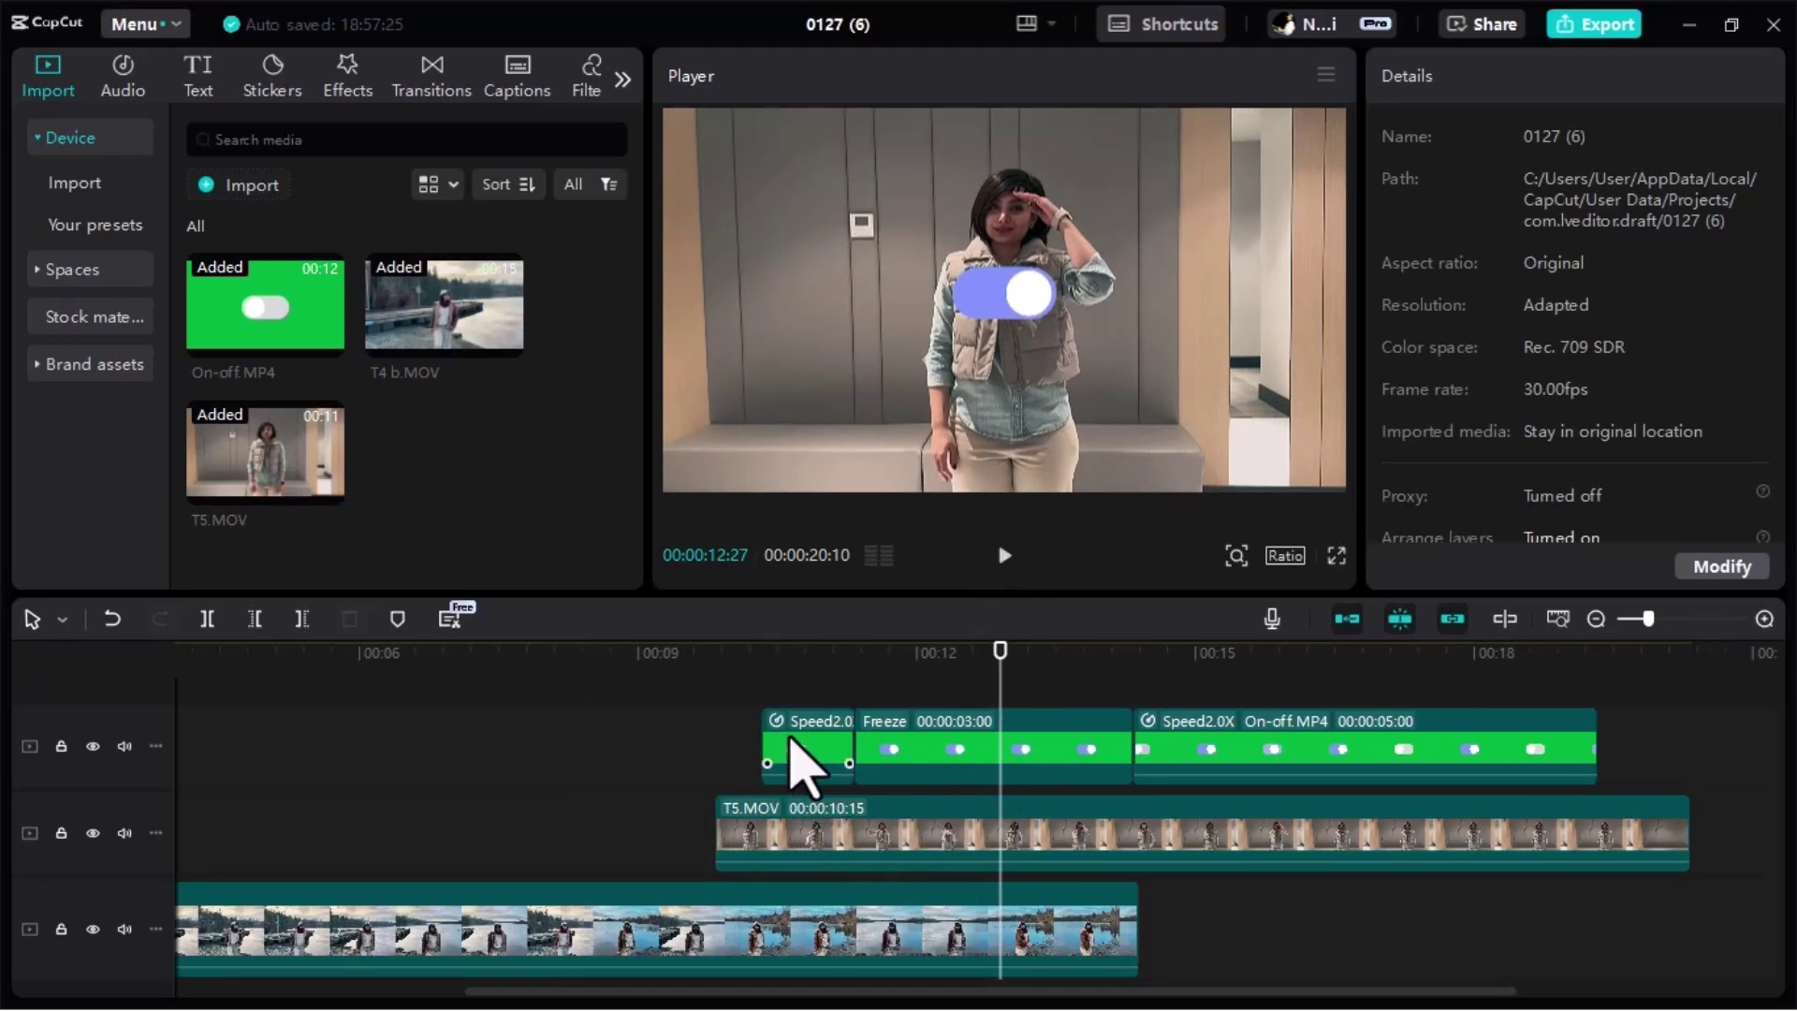
pyautogui.click(795, 749)
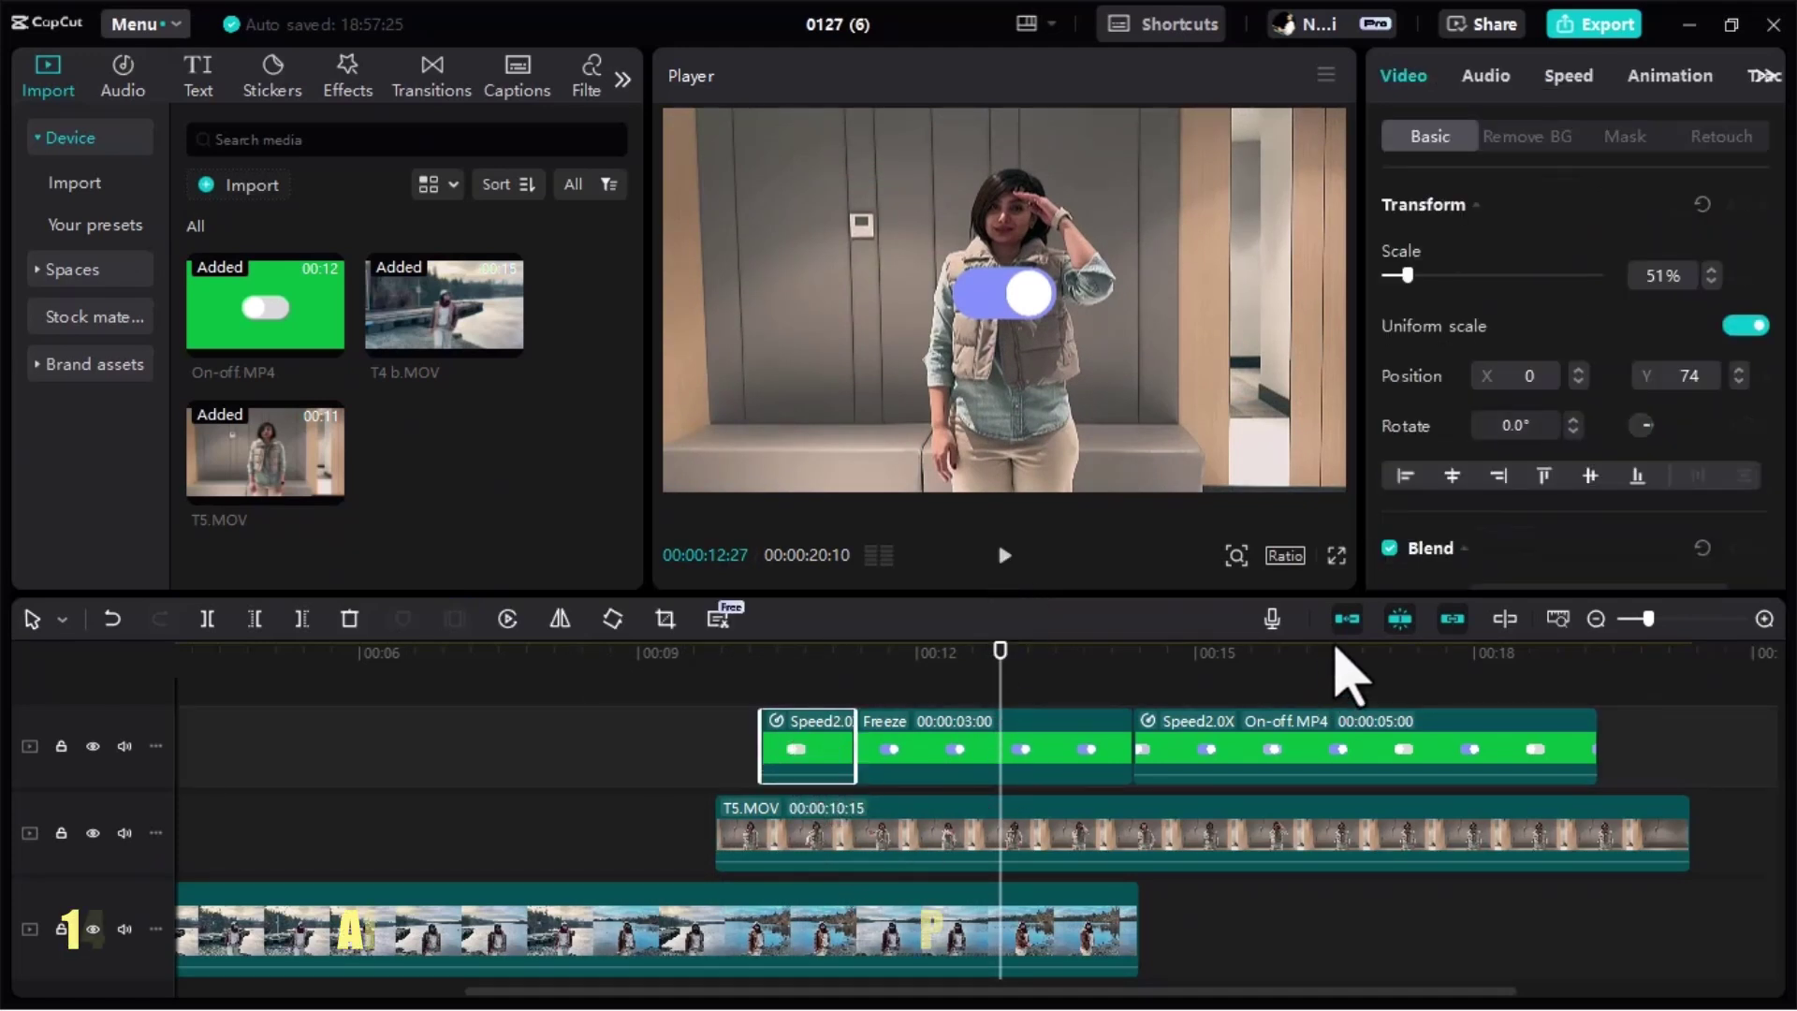